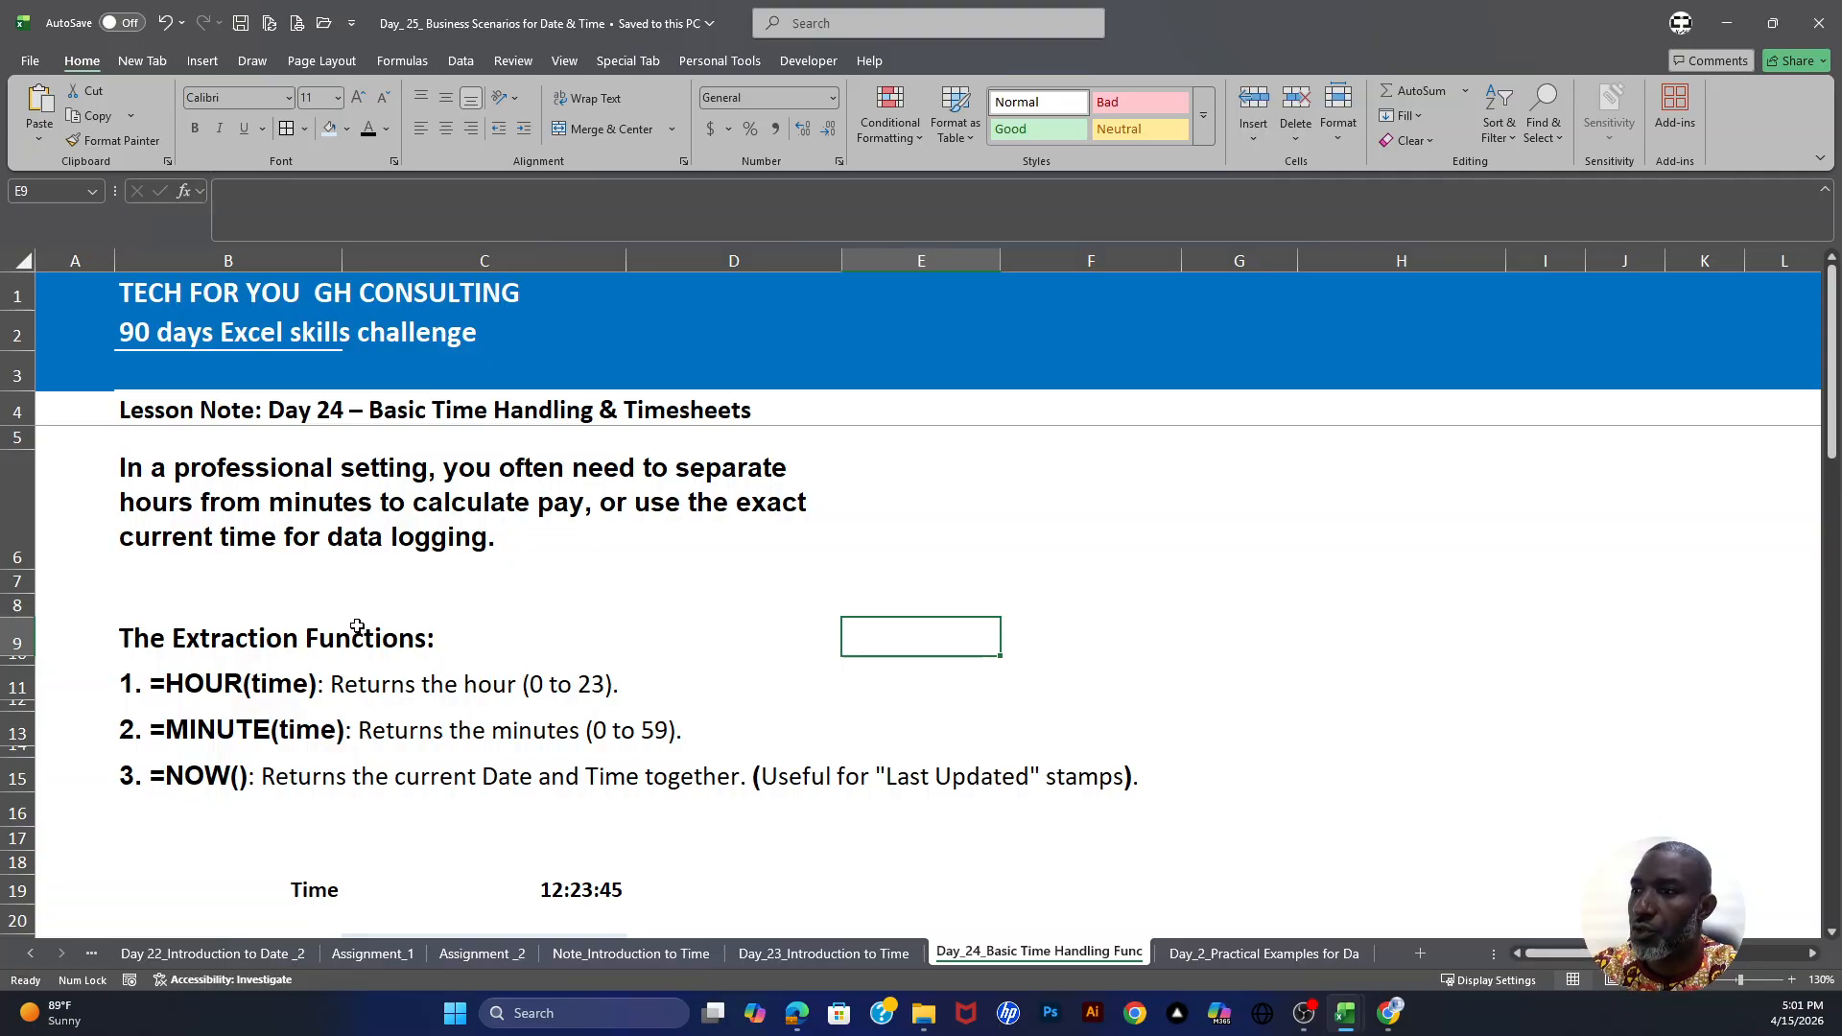
# Step: Read through the Extraction Functions notes on HOUR, MINUTE and NOW
pyautogui.click(158, 637)
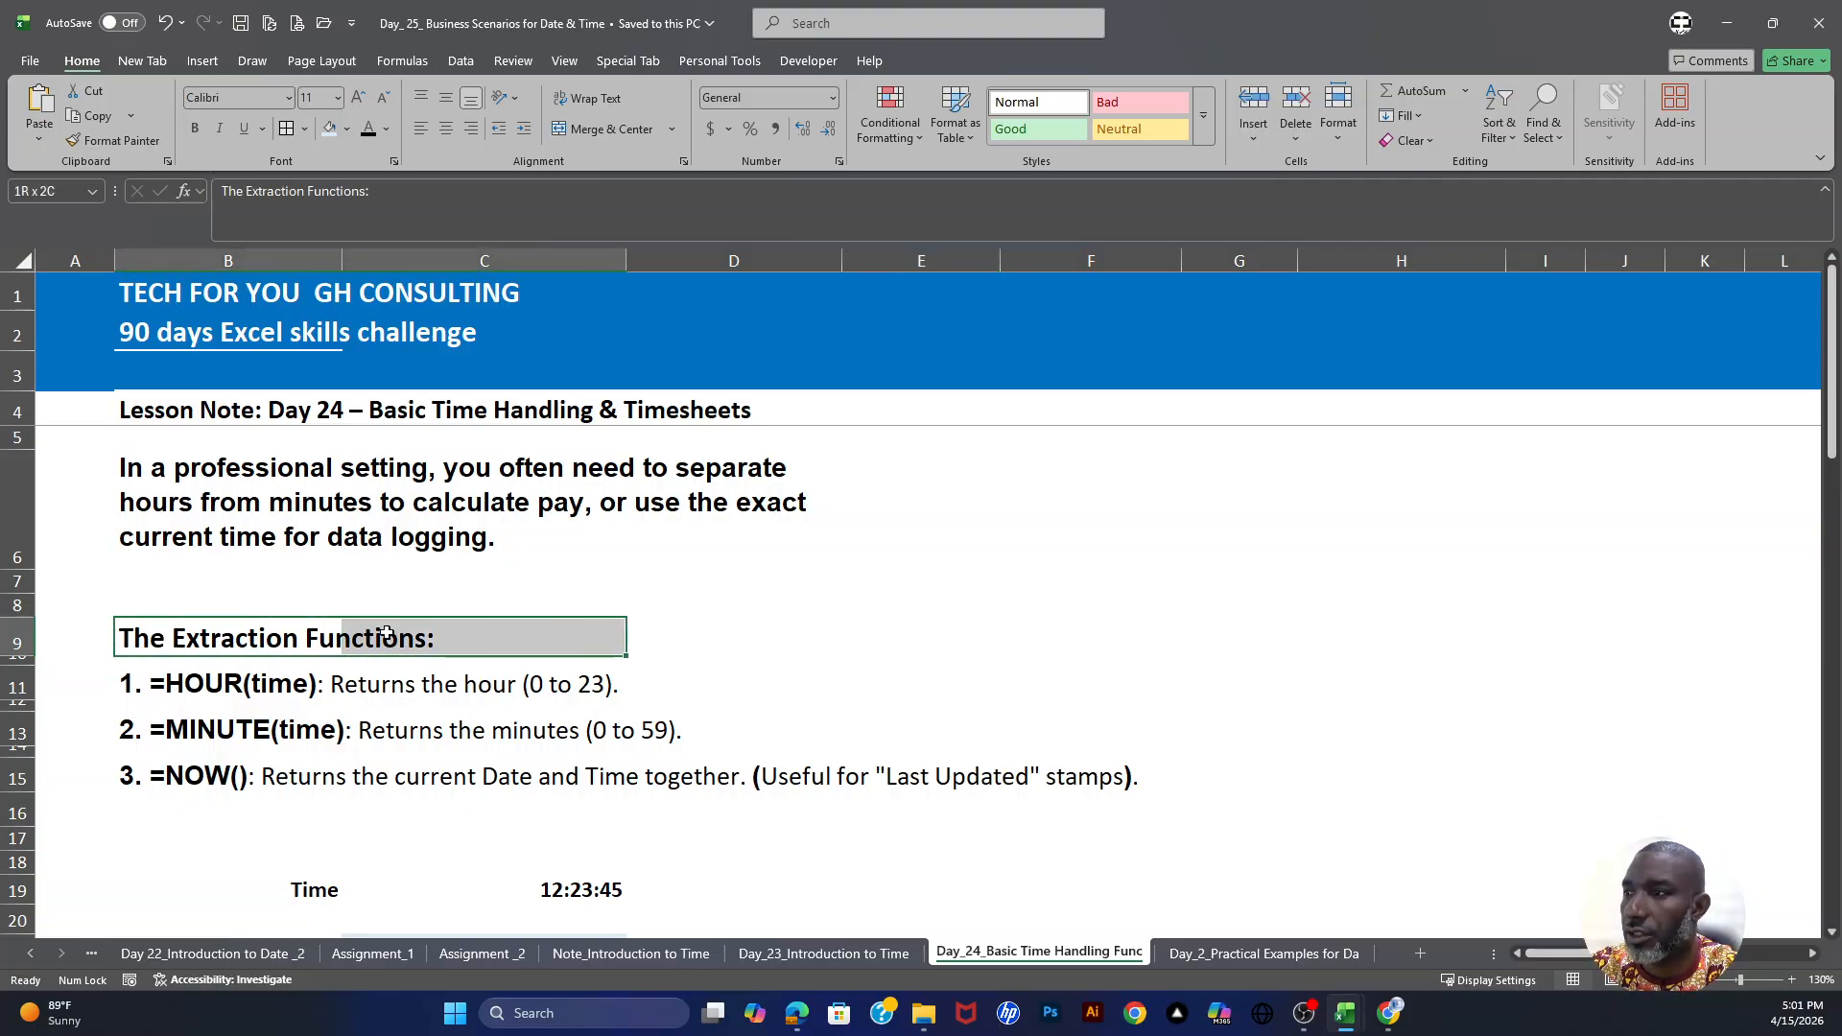
pyautogui.scroll(-1, 409, 633)
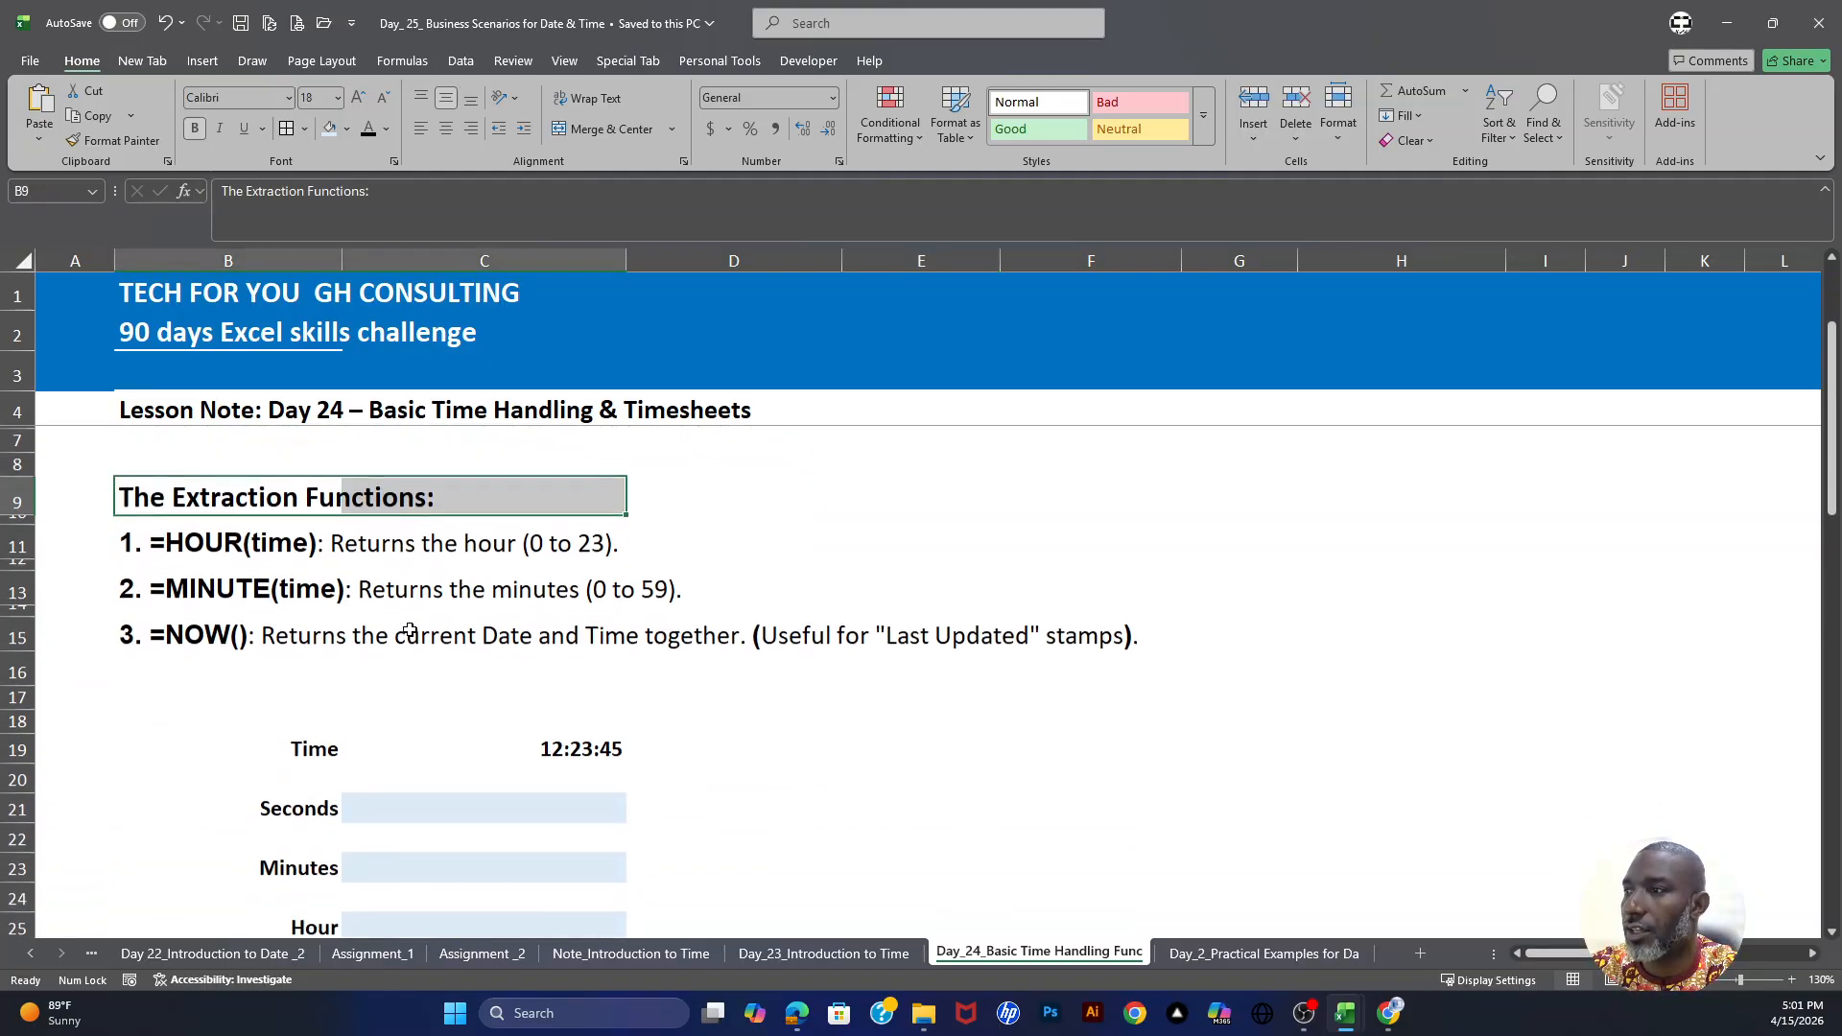
pyautogui.click(199, 541)
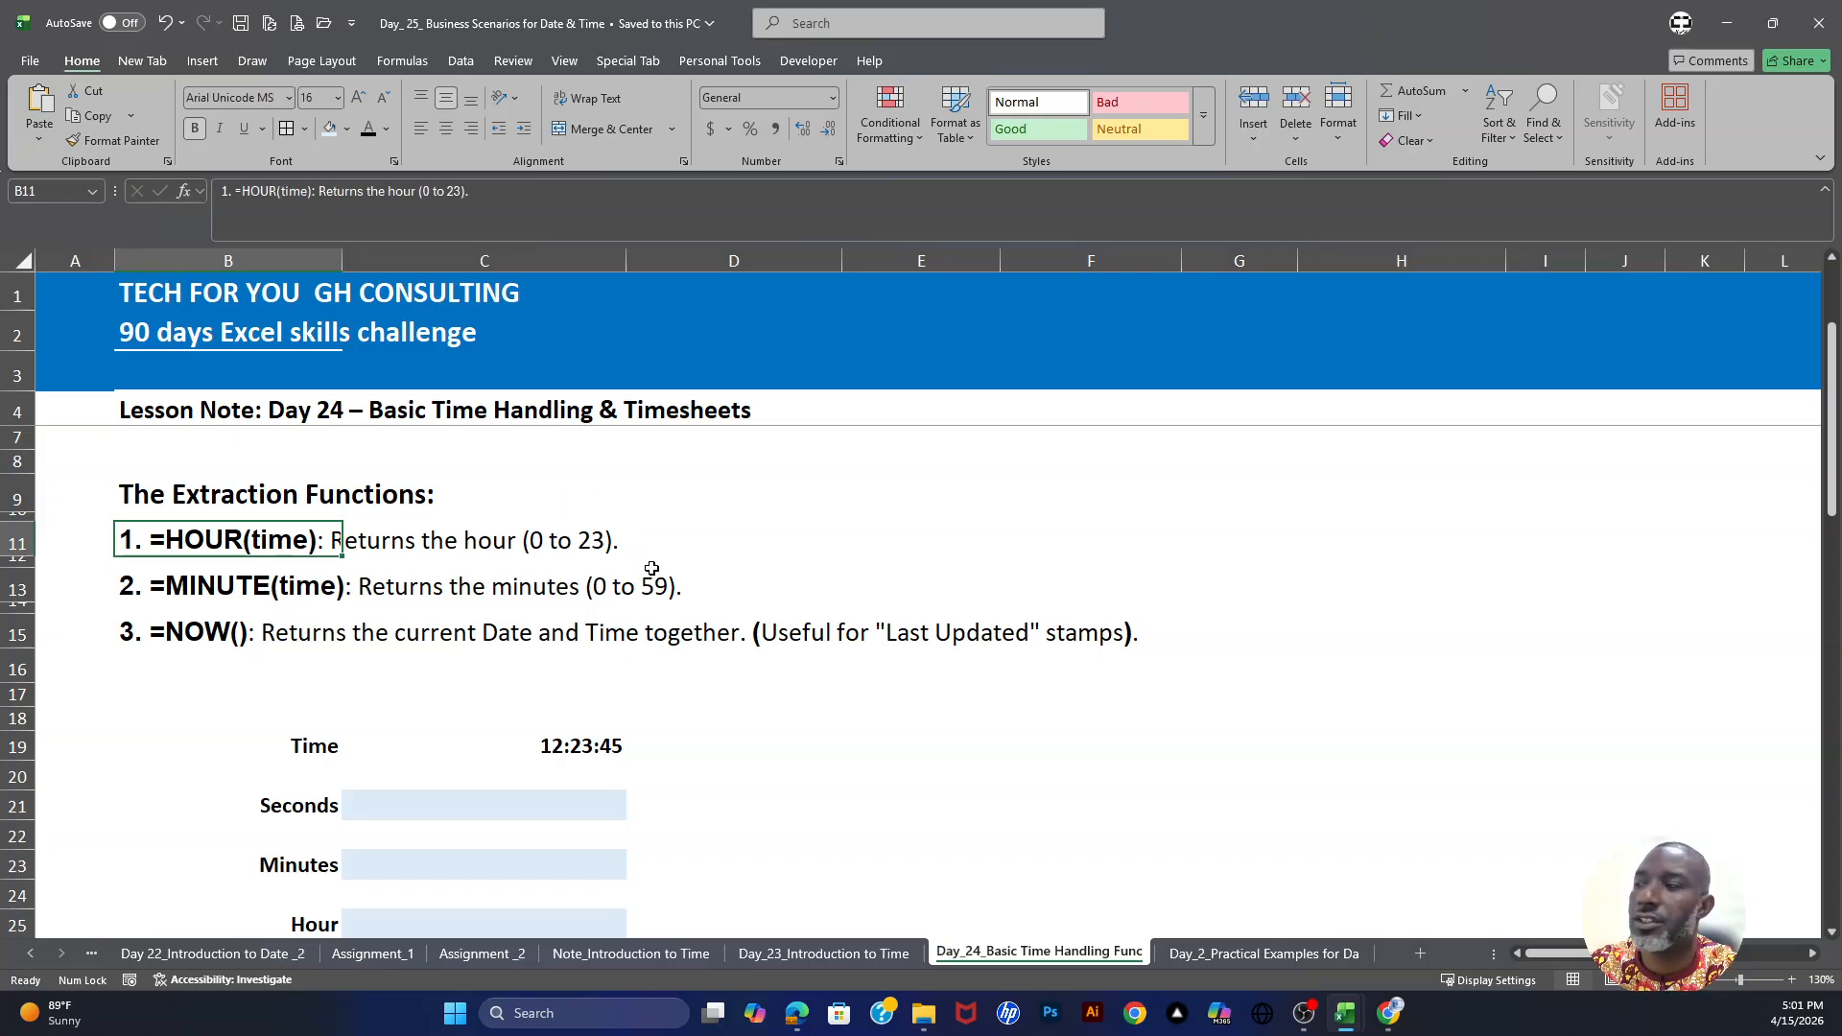
pyautogui.click(700, 547)
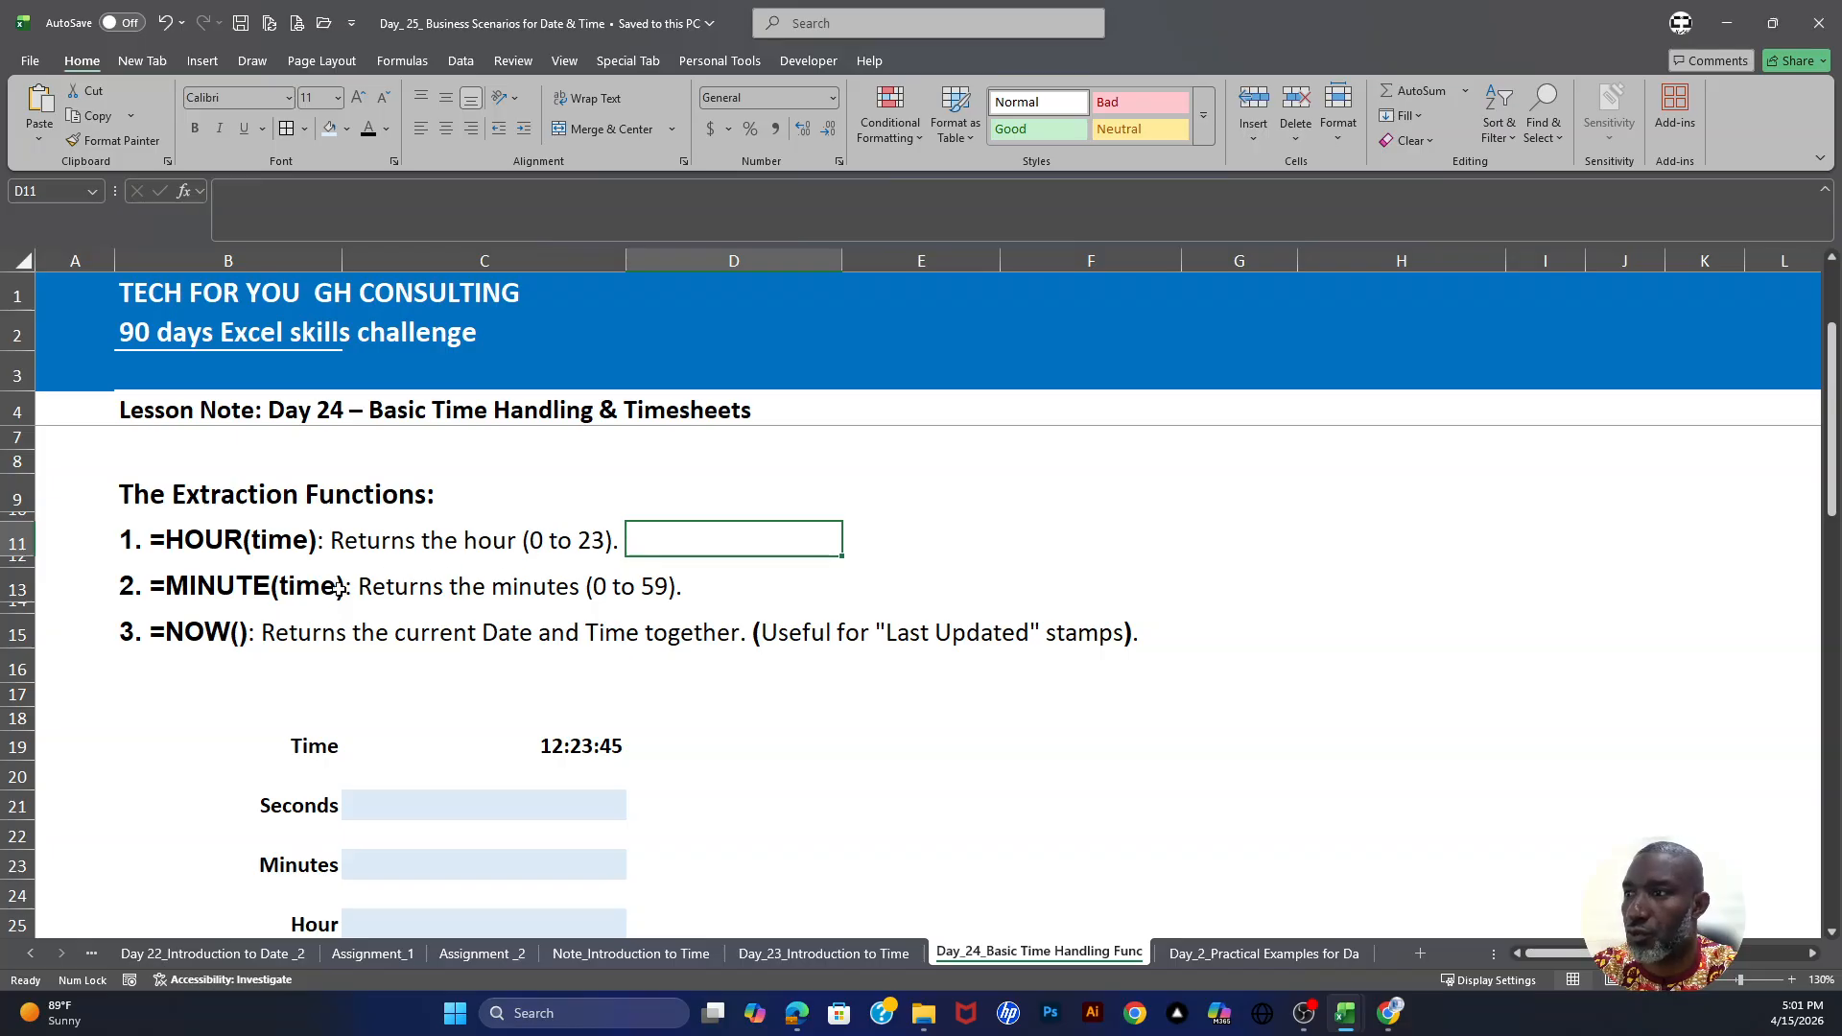
pyautogui.click(223, 586)
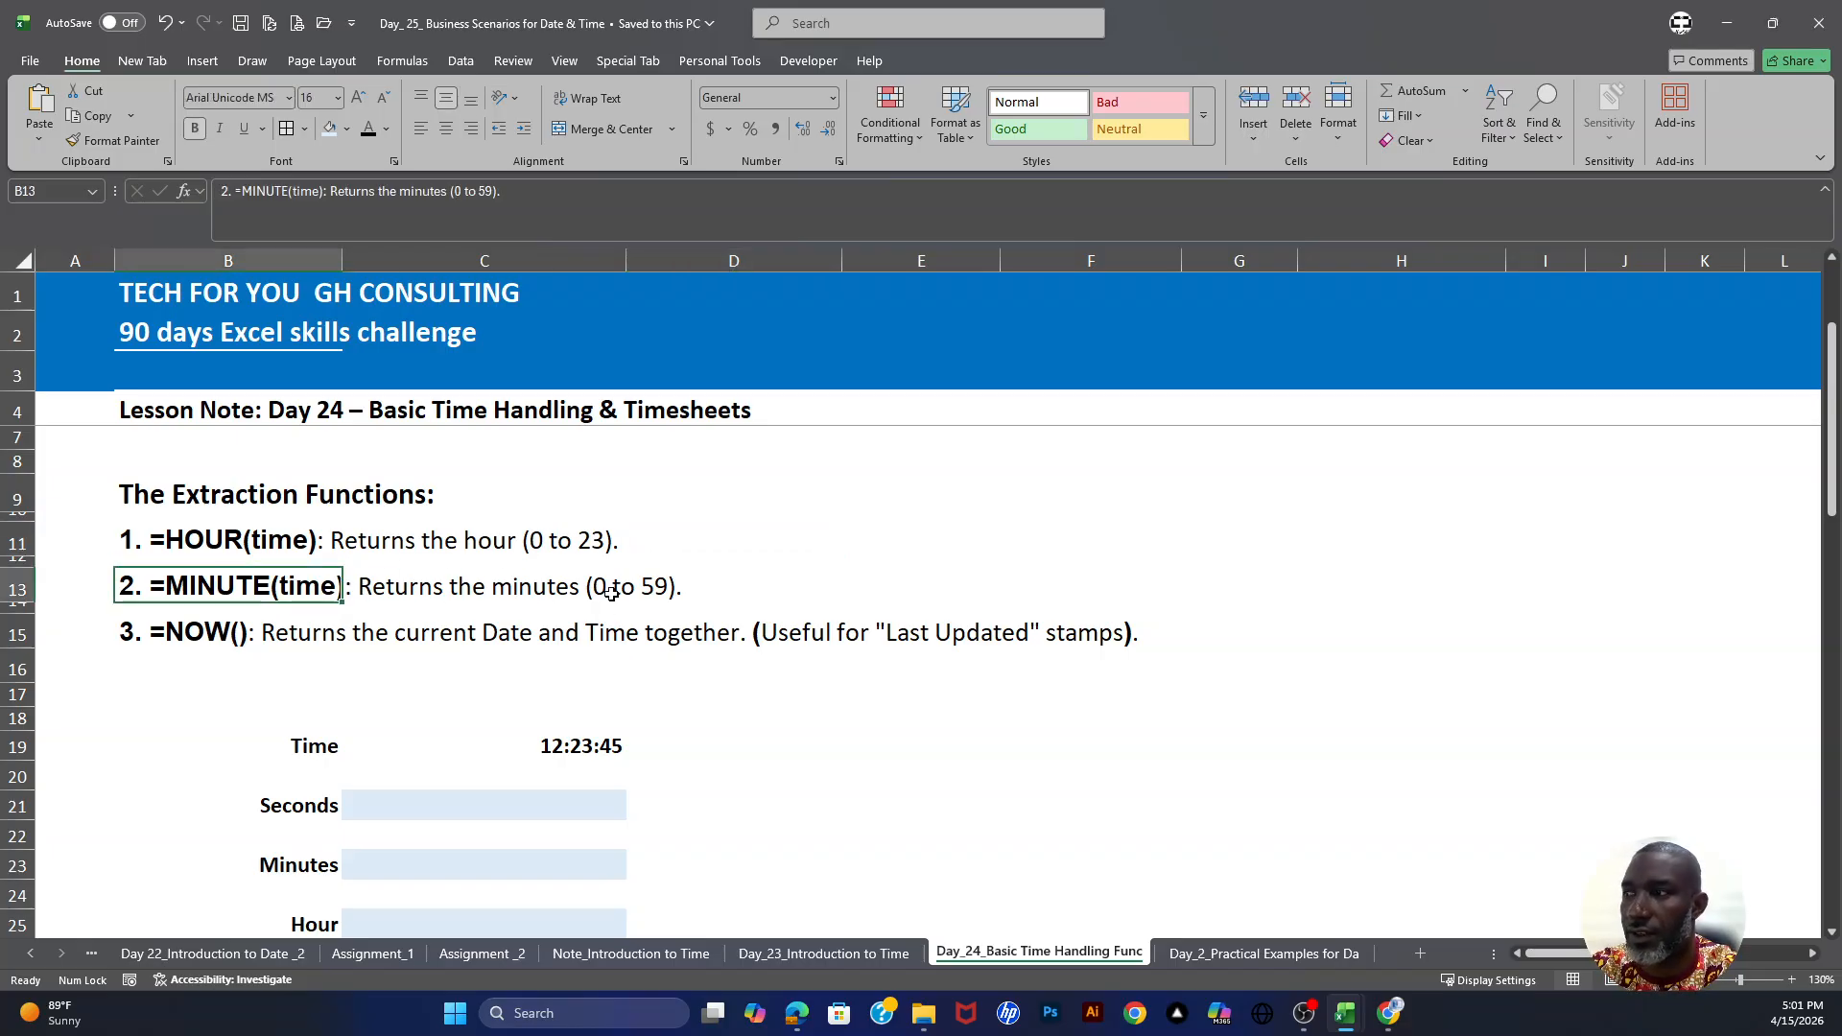
pyautogui.click(203, 640)
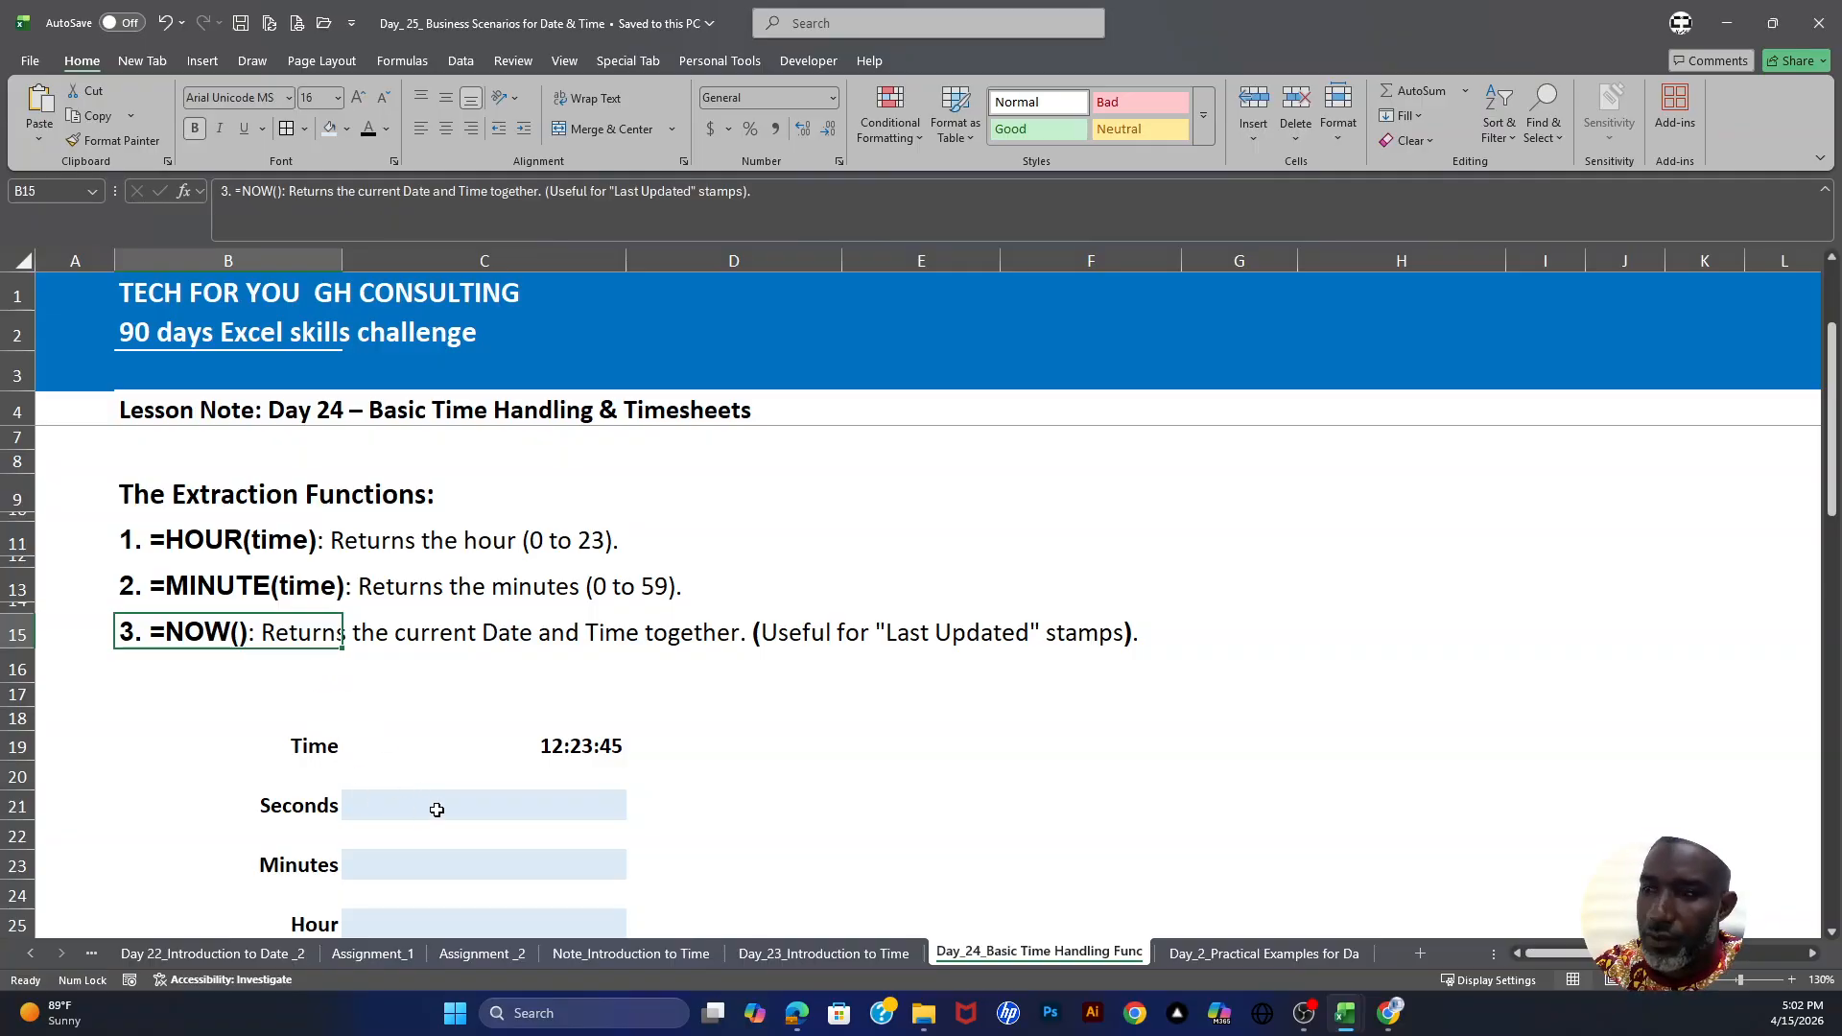
# Step: Extract the seconds from the time in C19 into the Seconds cell C21 with the formula =SECOND(C19)
pyautogui.scroll(-2, 408, 806)
pyautogui.scroll(-1, 334, 696)
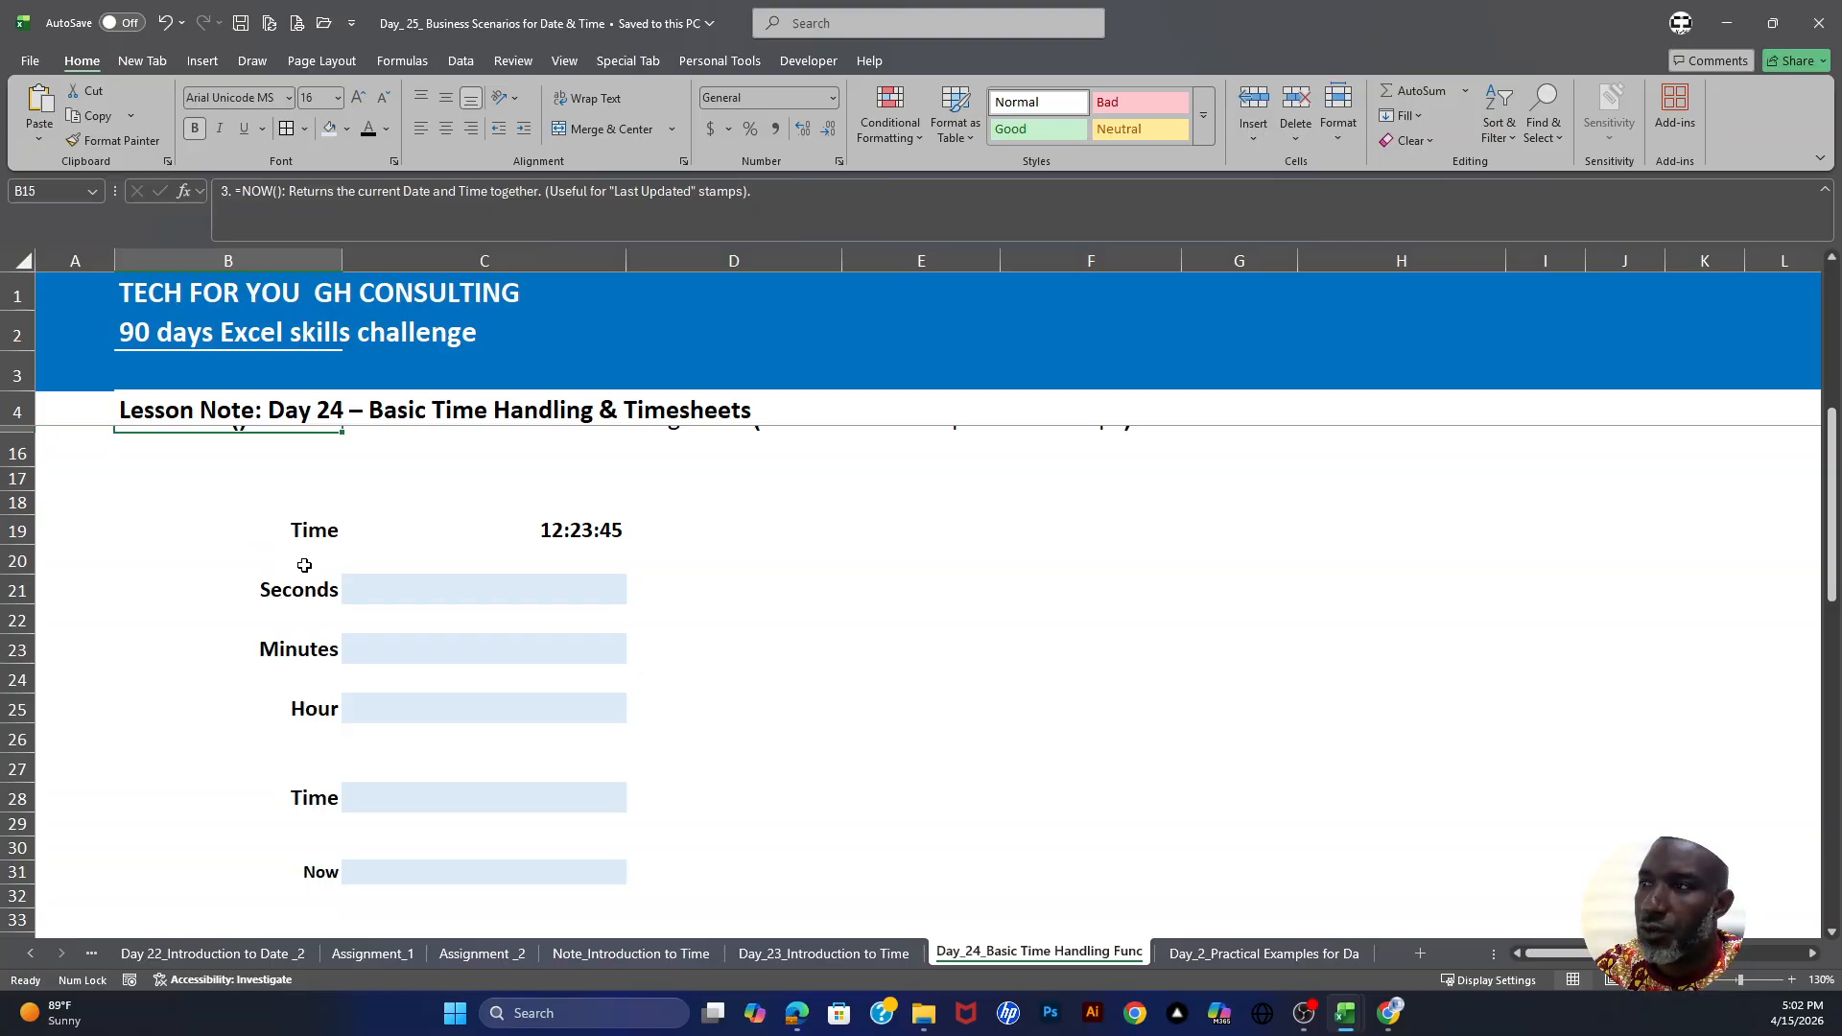
pyautogui.moveTo(309, 534); pyautogui.dragTo(576, 533)
pyautogui.click(576, 534)
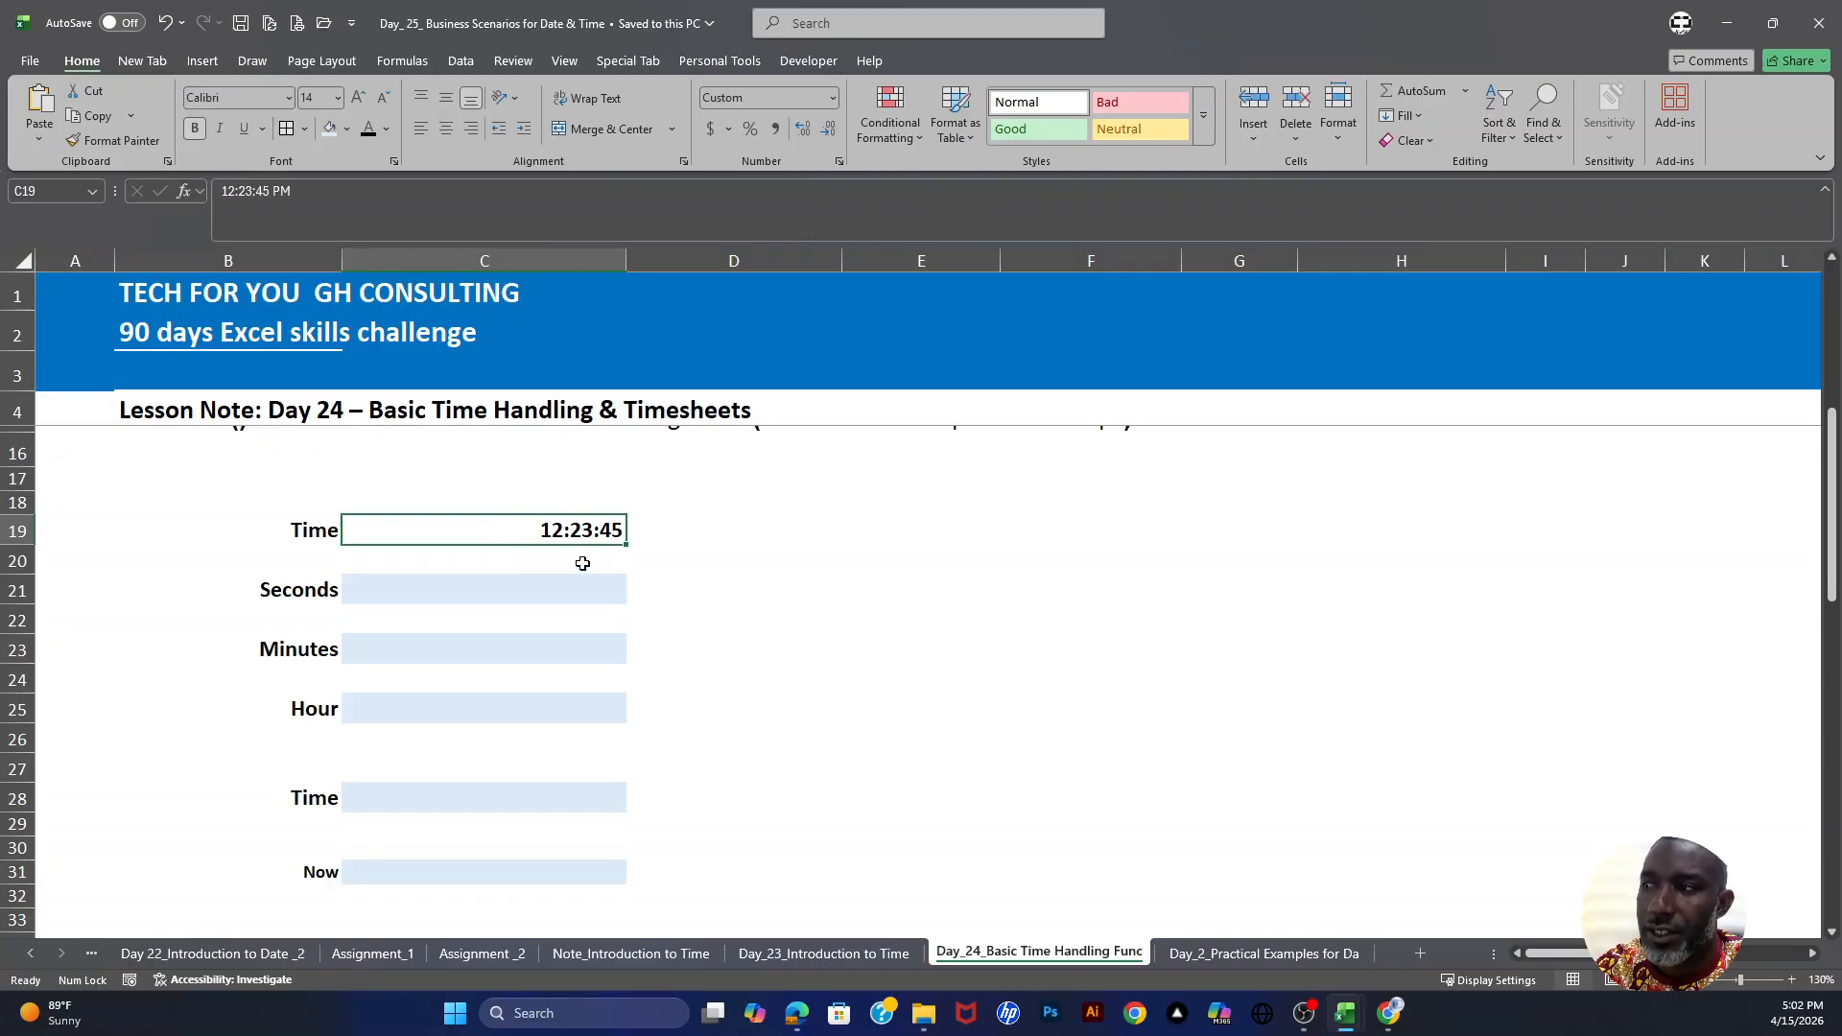
pyautogui.click(297, 589)
pyautogui.click(479, 597)
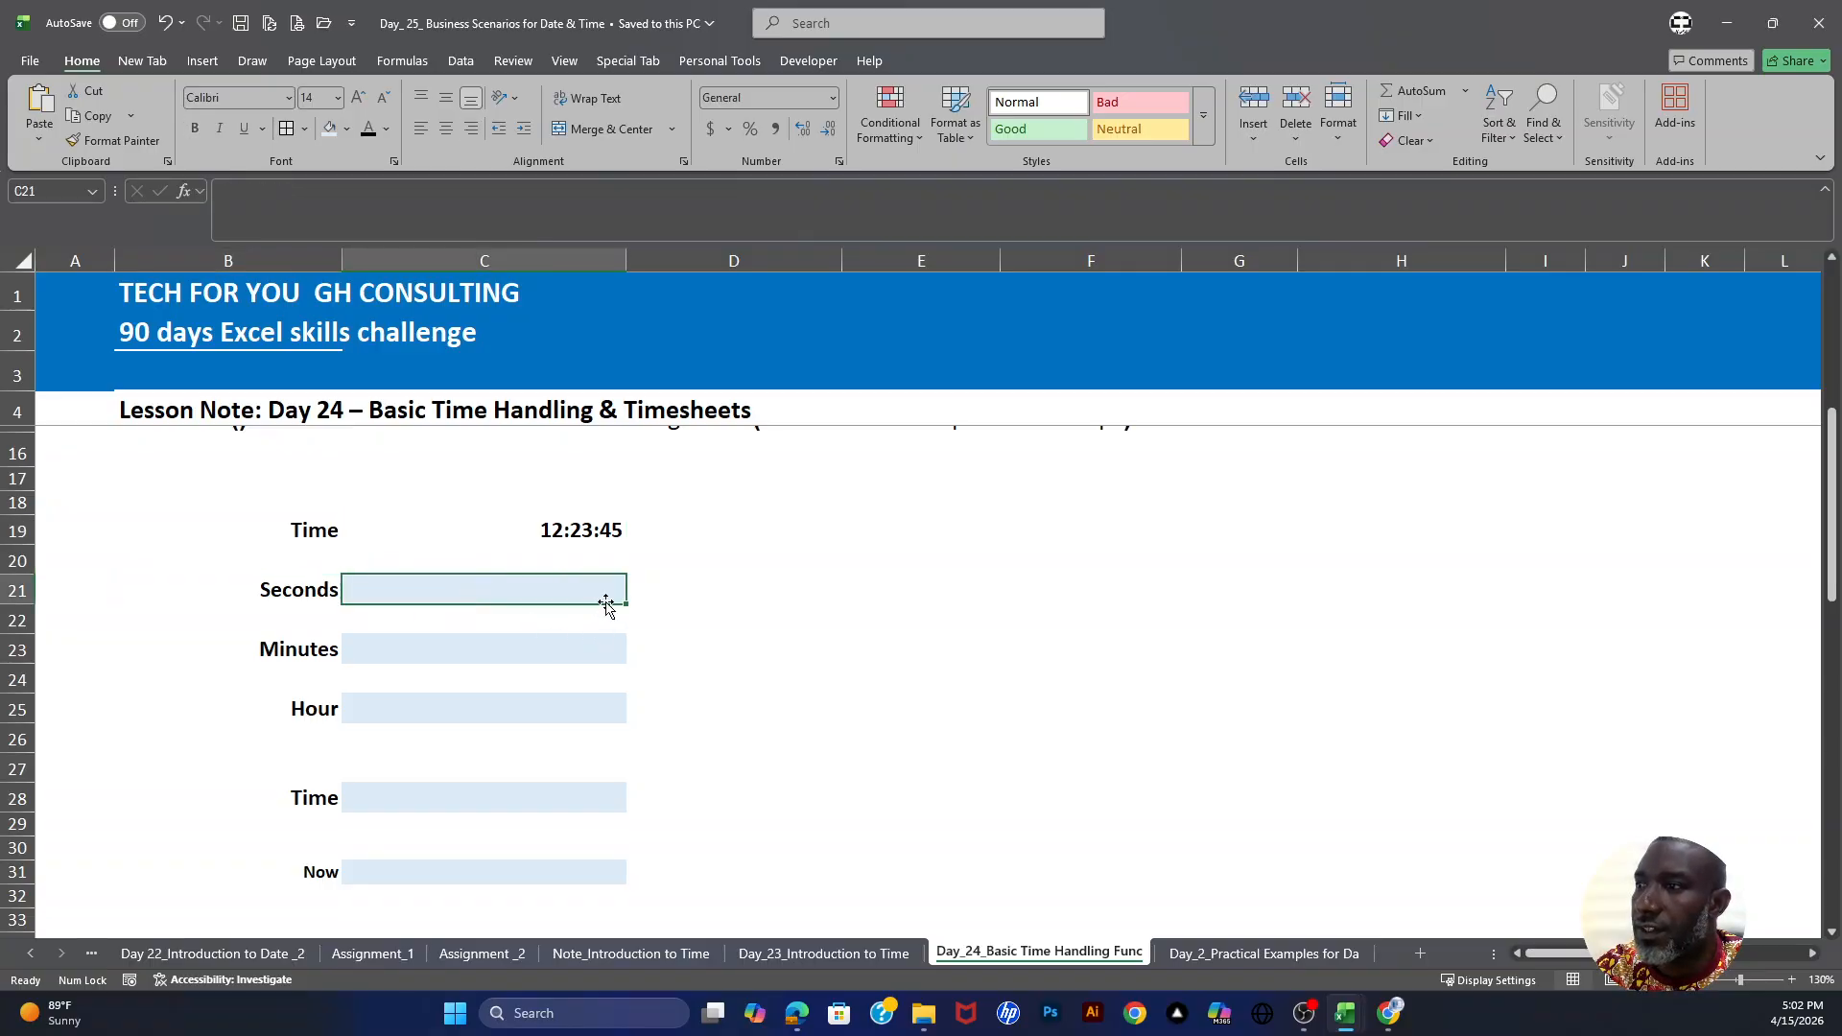
pyautogui.click(546, 521)
pyautogui.click(518, 589)
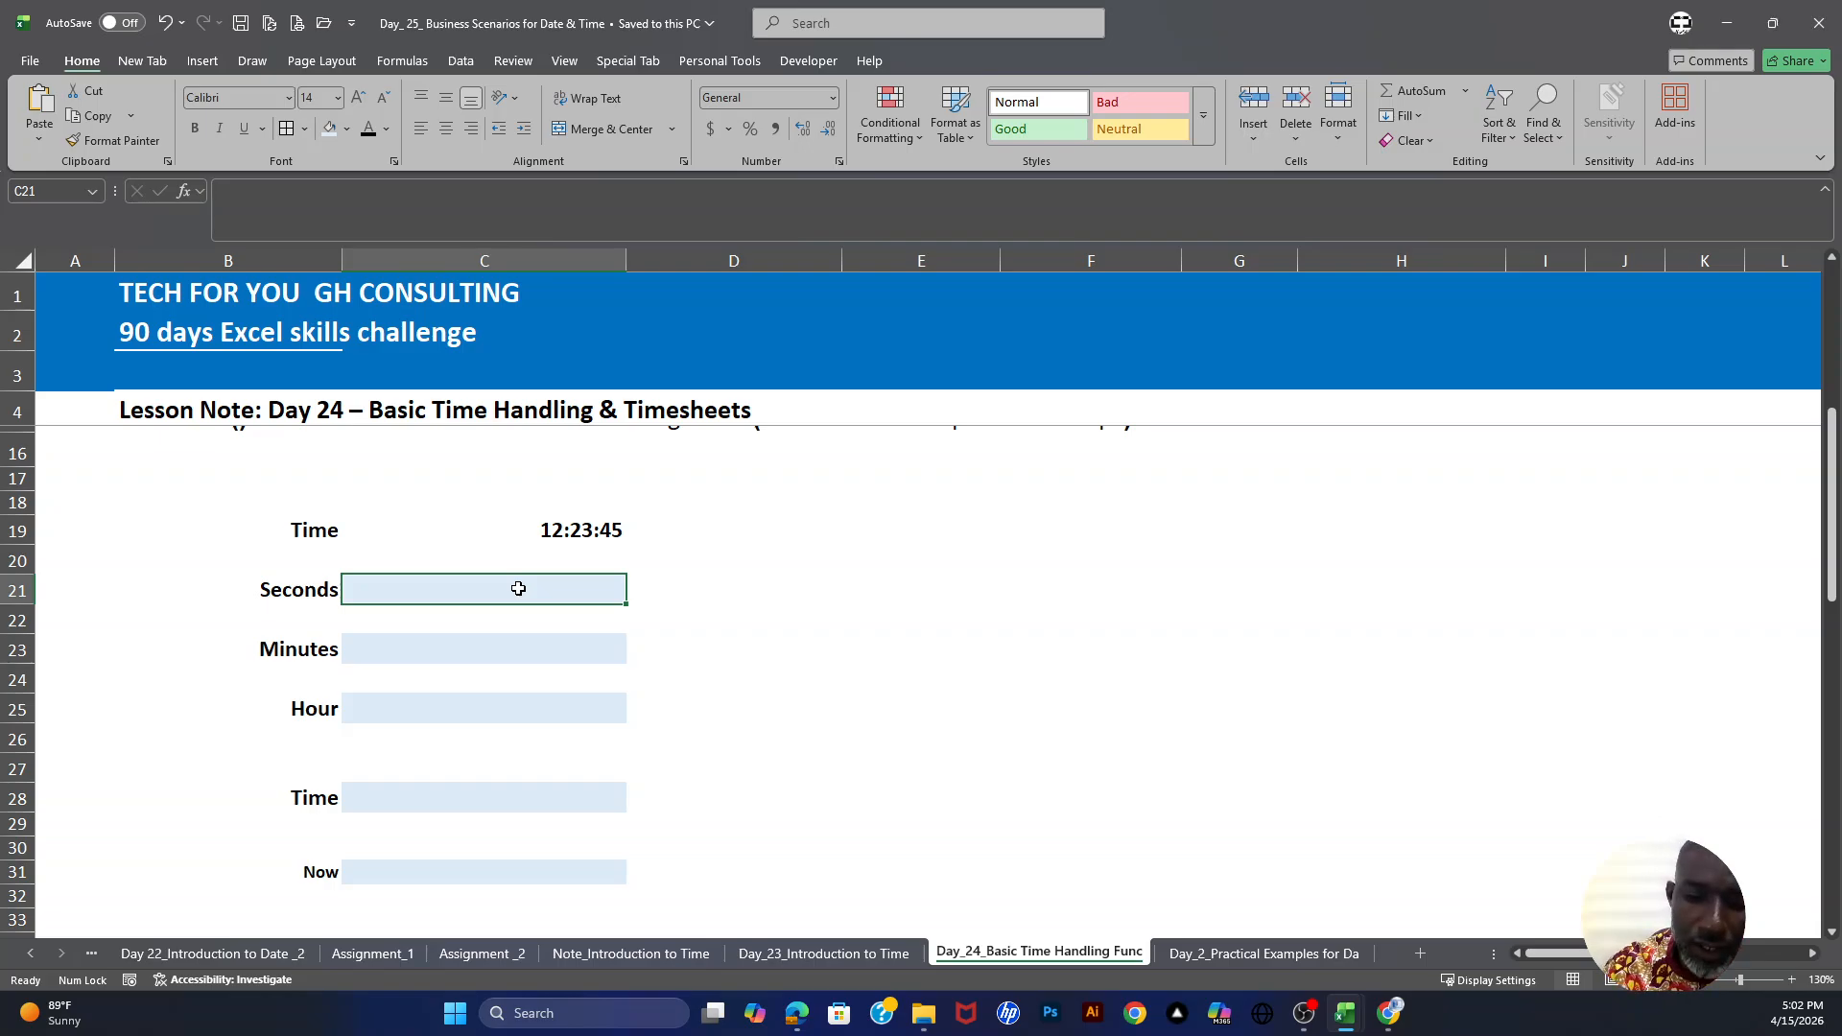
pyautogui.write('=se')
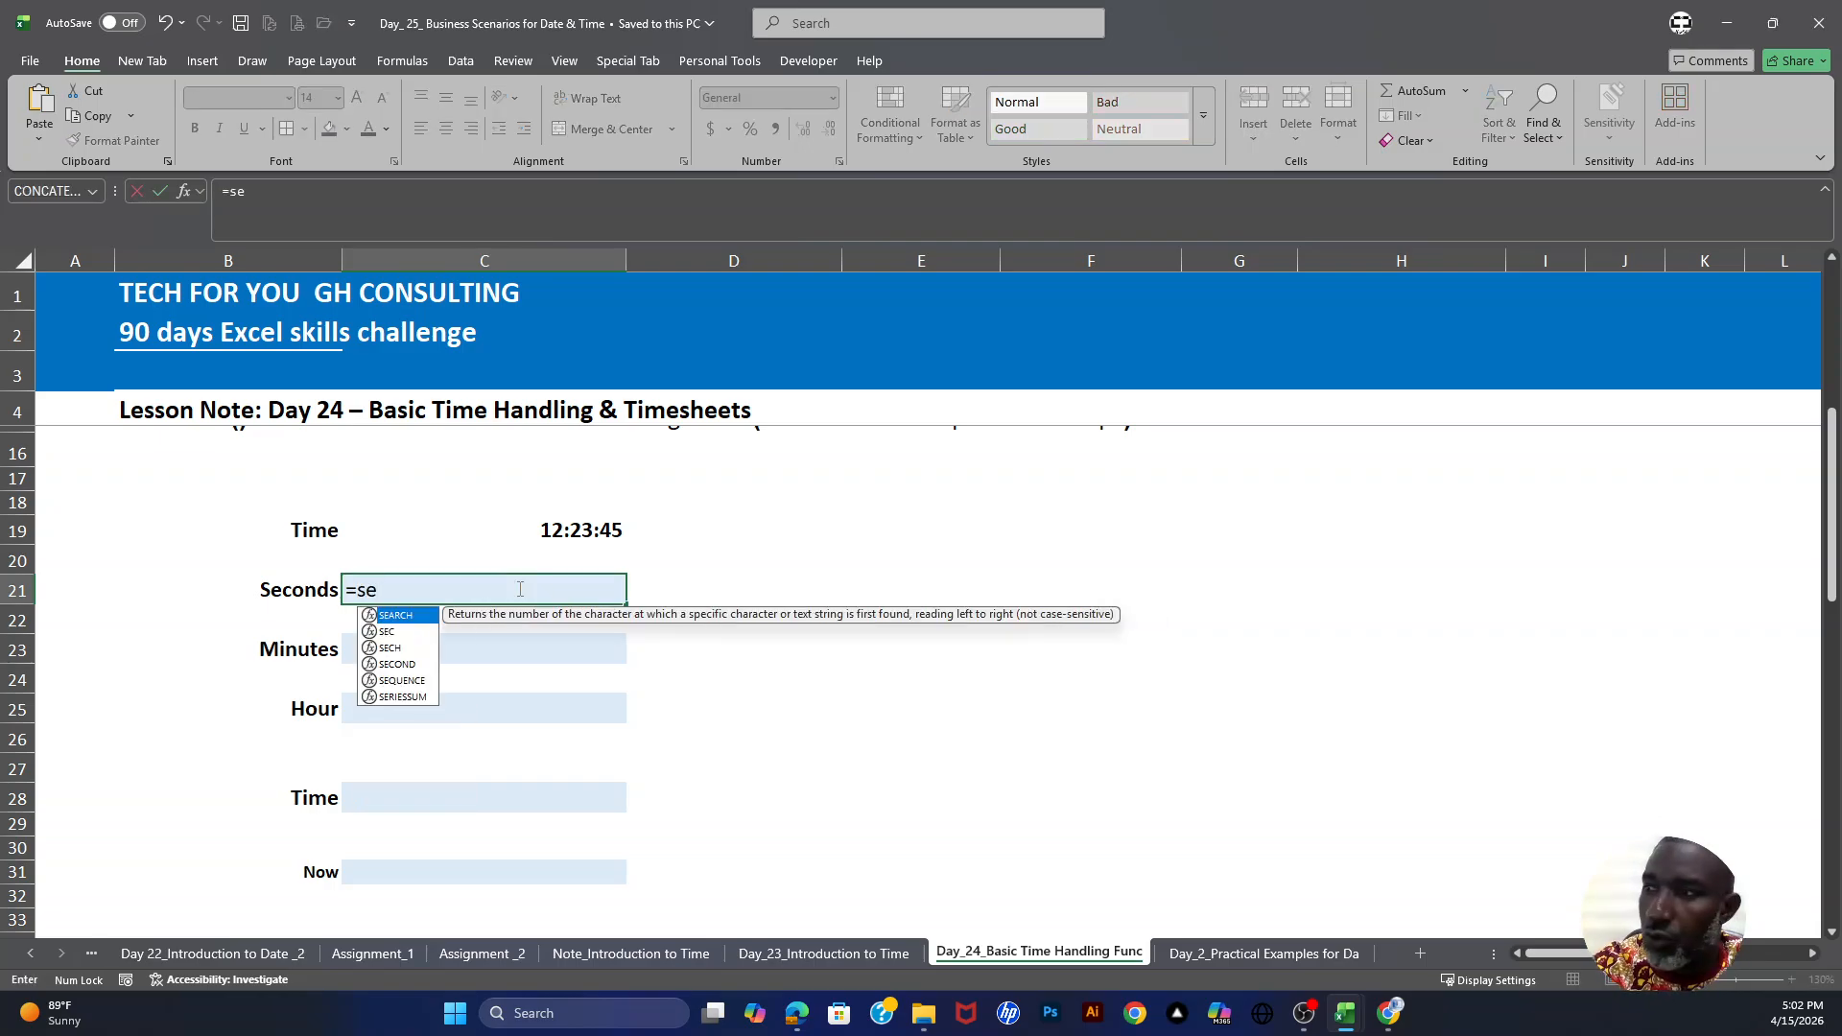
pyautogui.write('con')
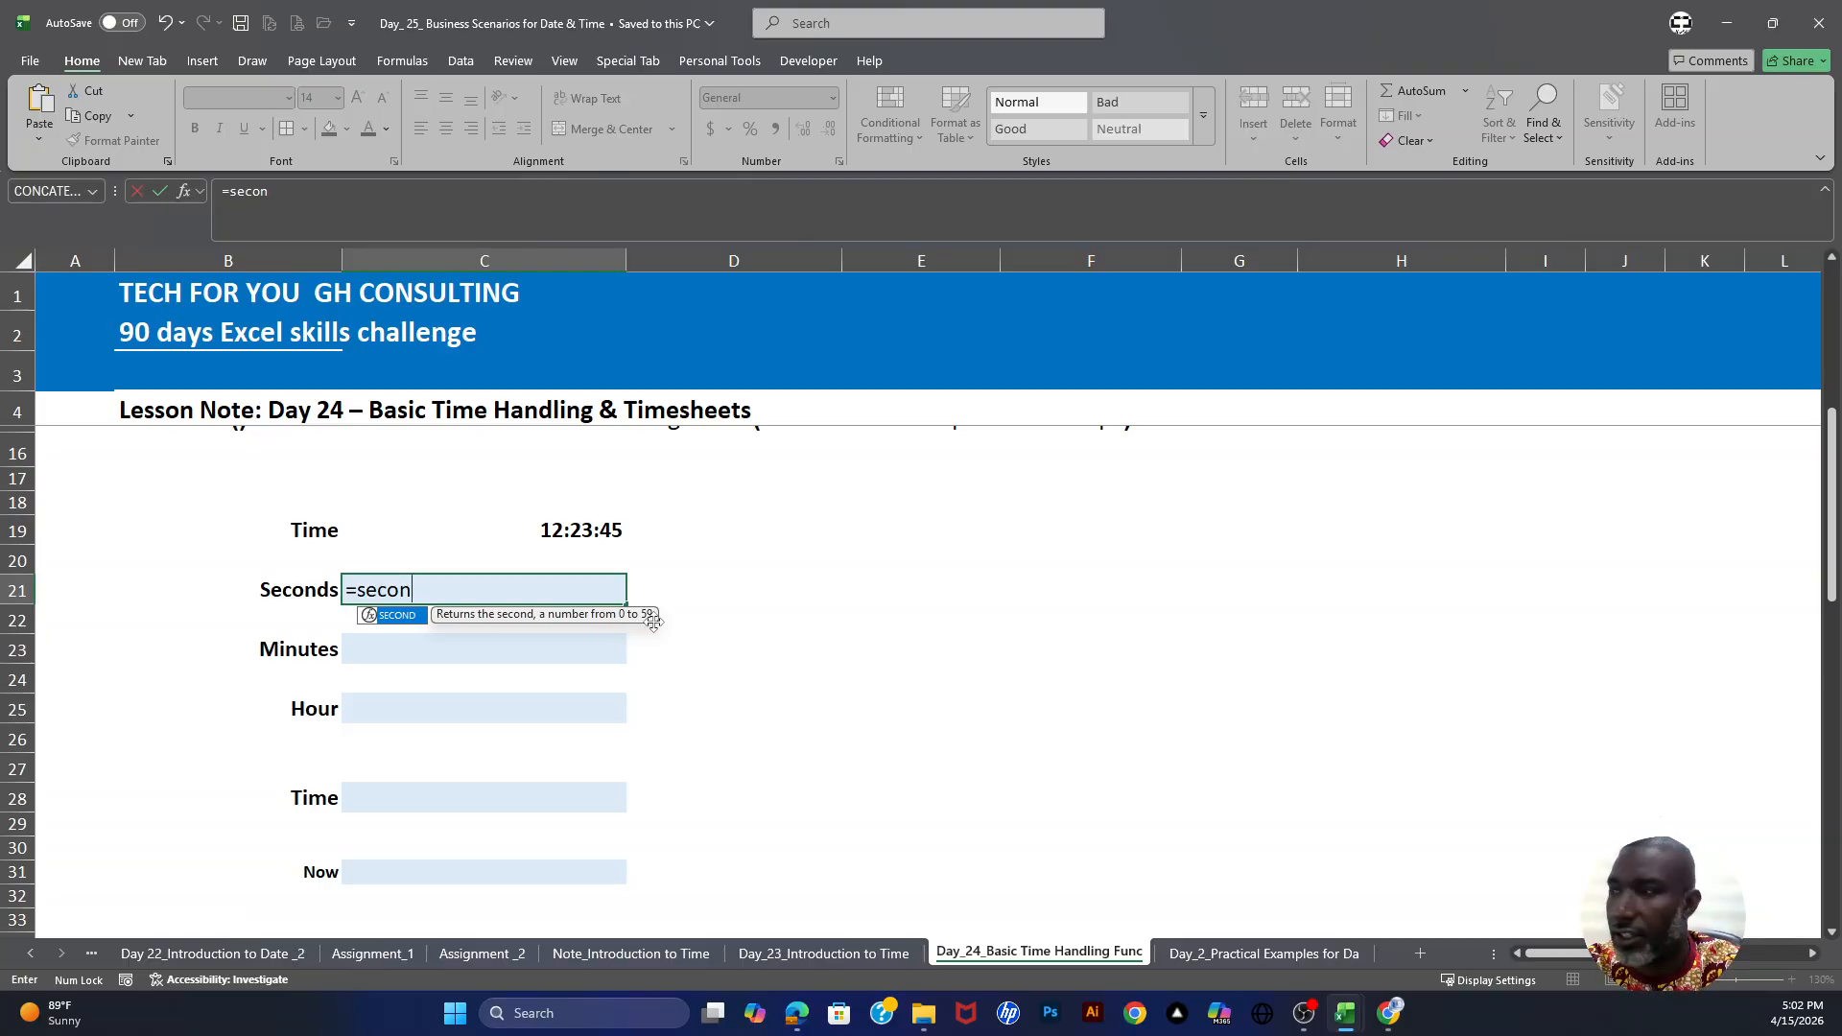
pyautogui.press('Tab')
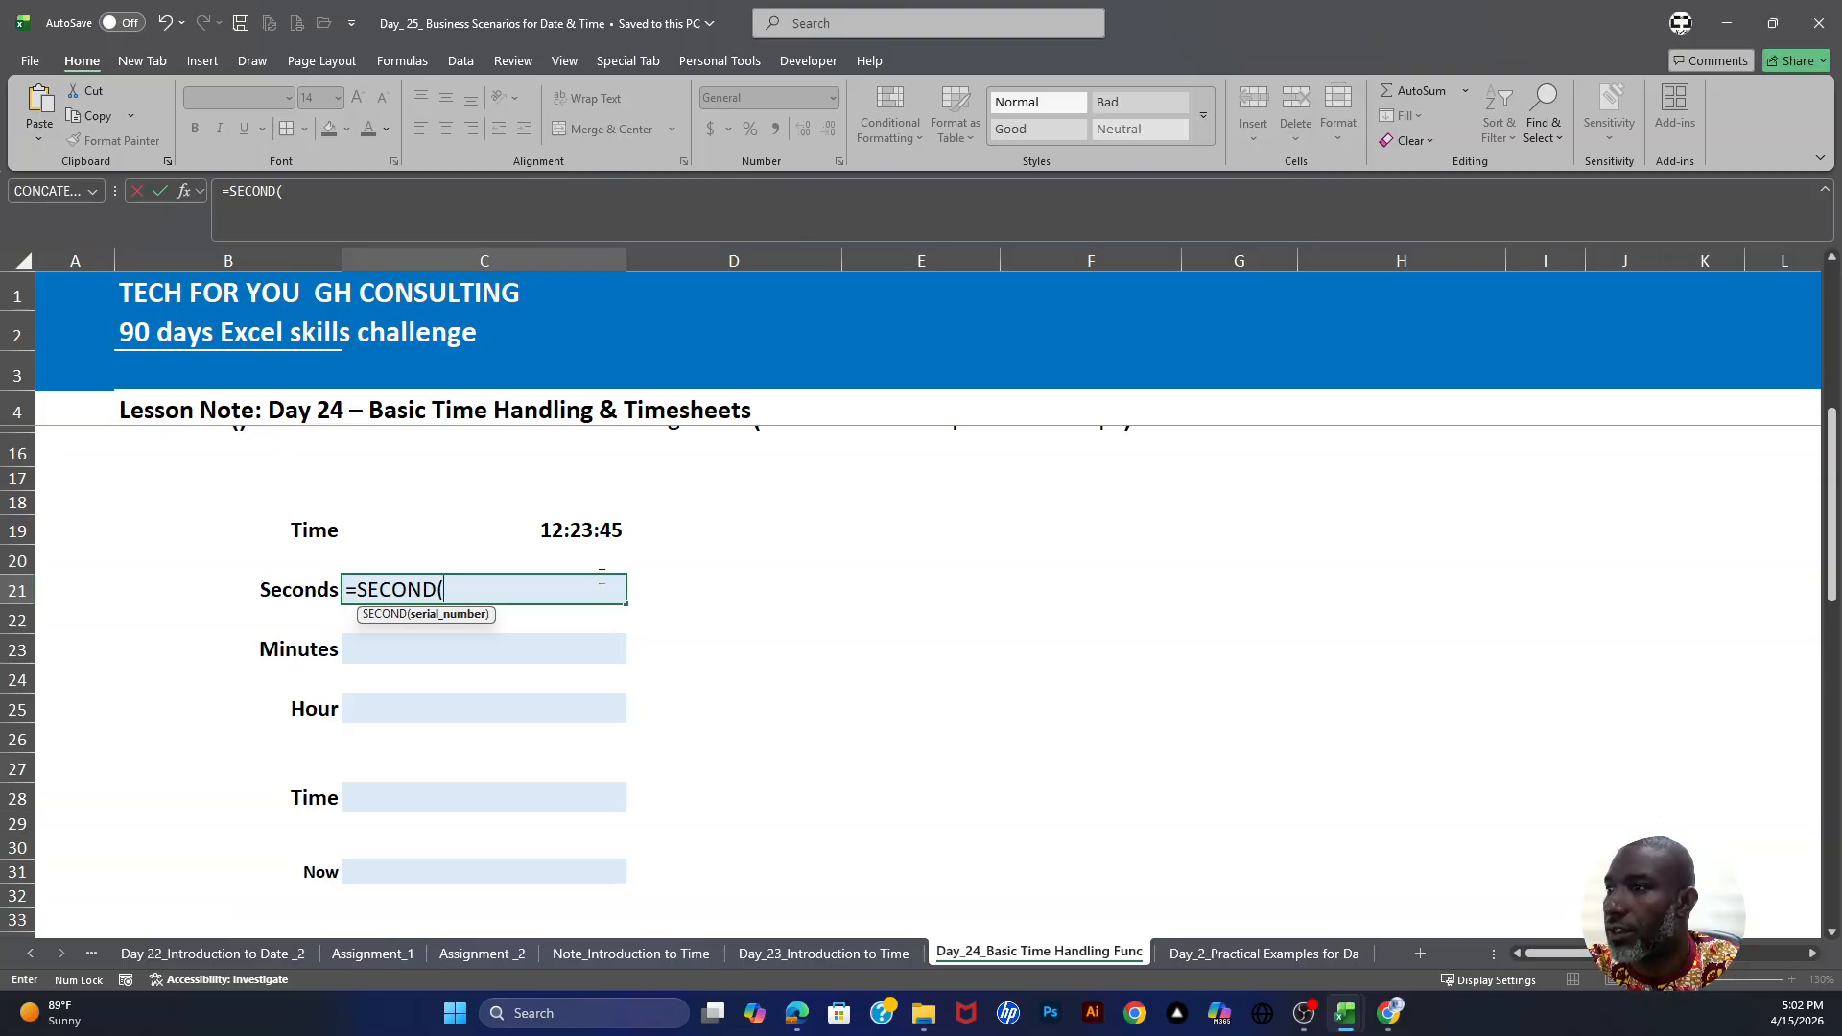
pyautogui.click(592, 535)
pyautogui.press('Return')
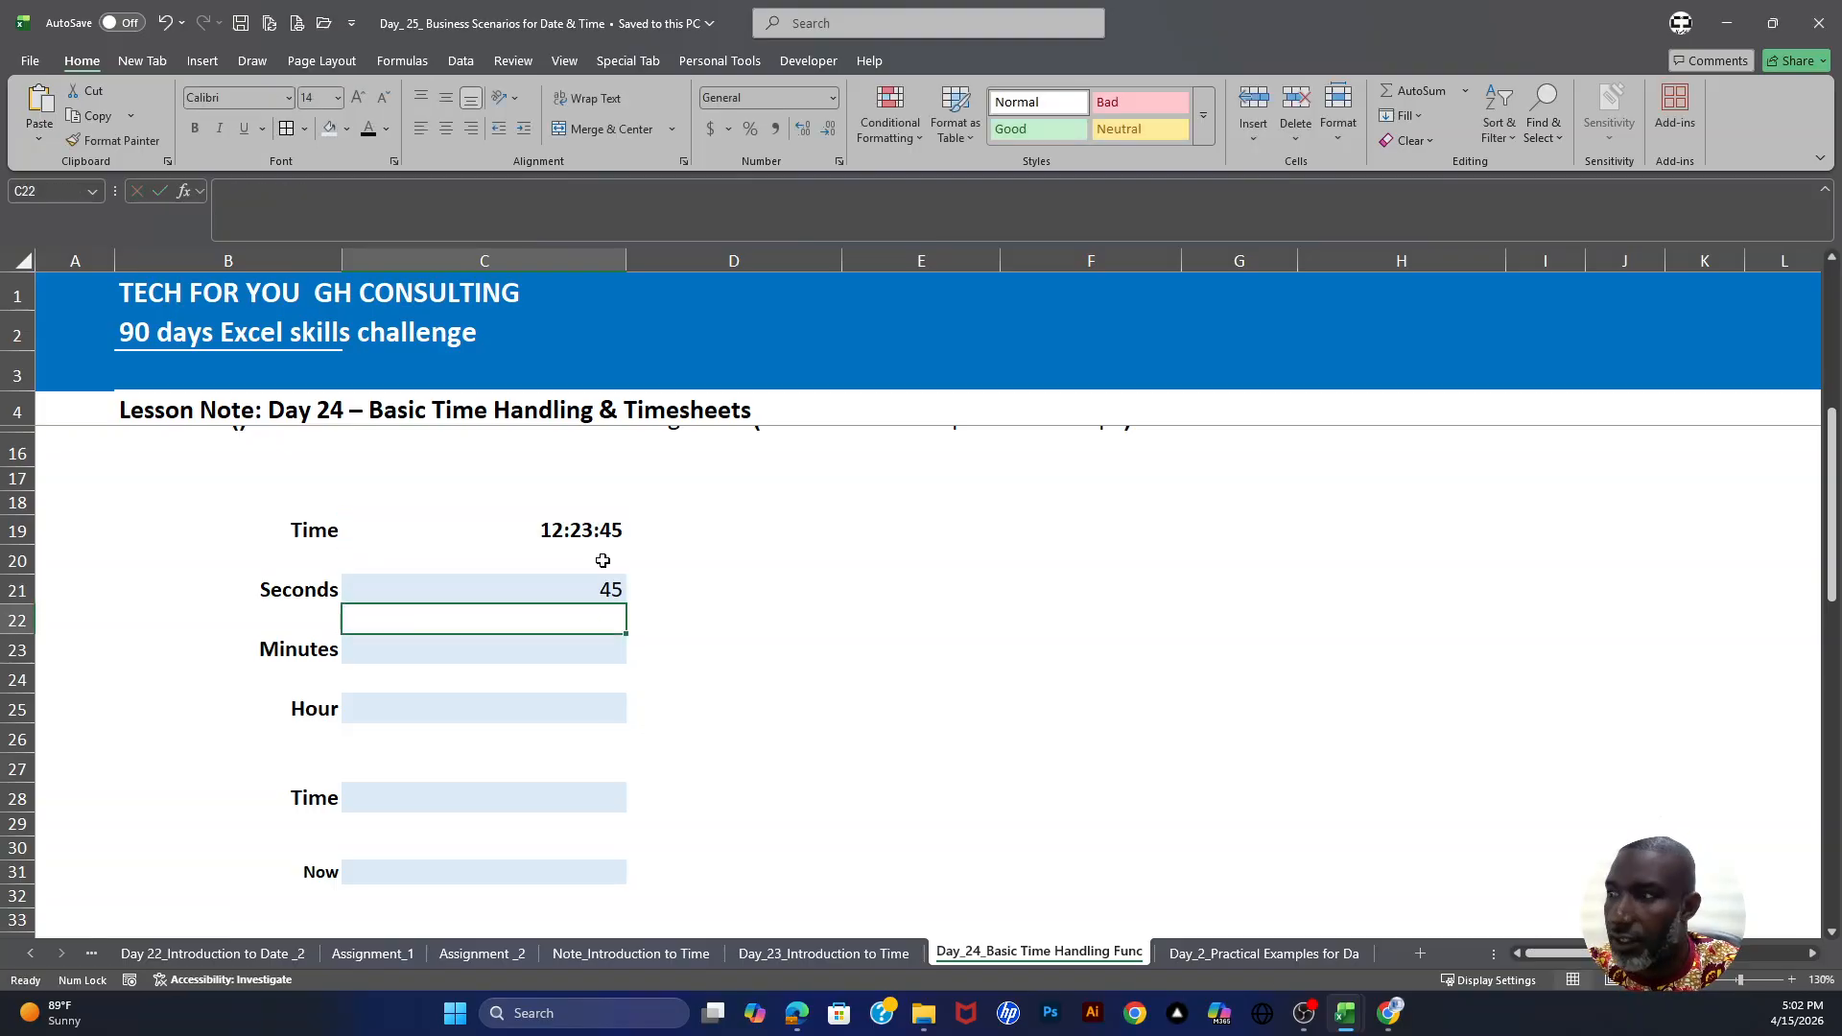
pyautogui.click(596, 584)
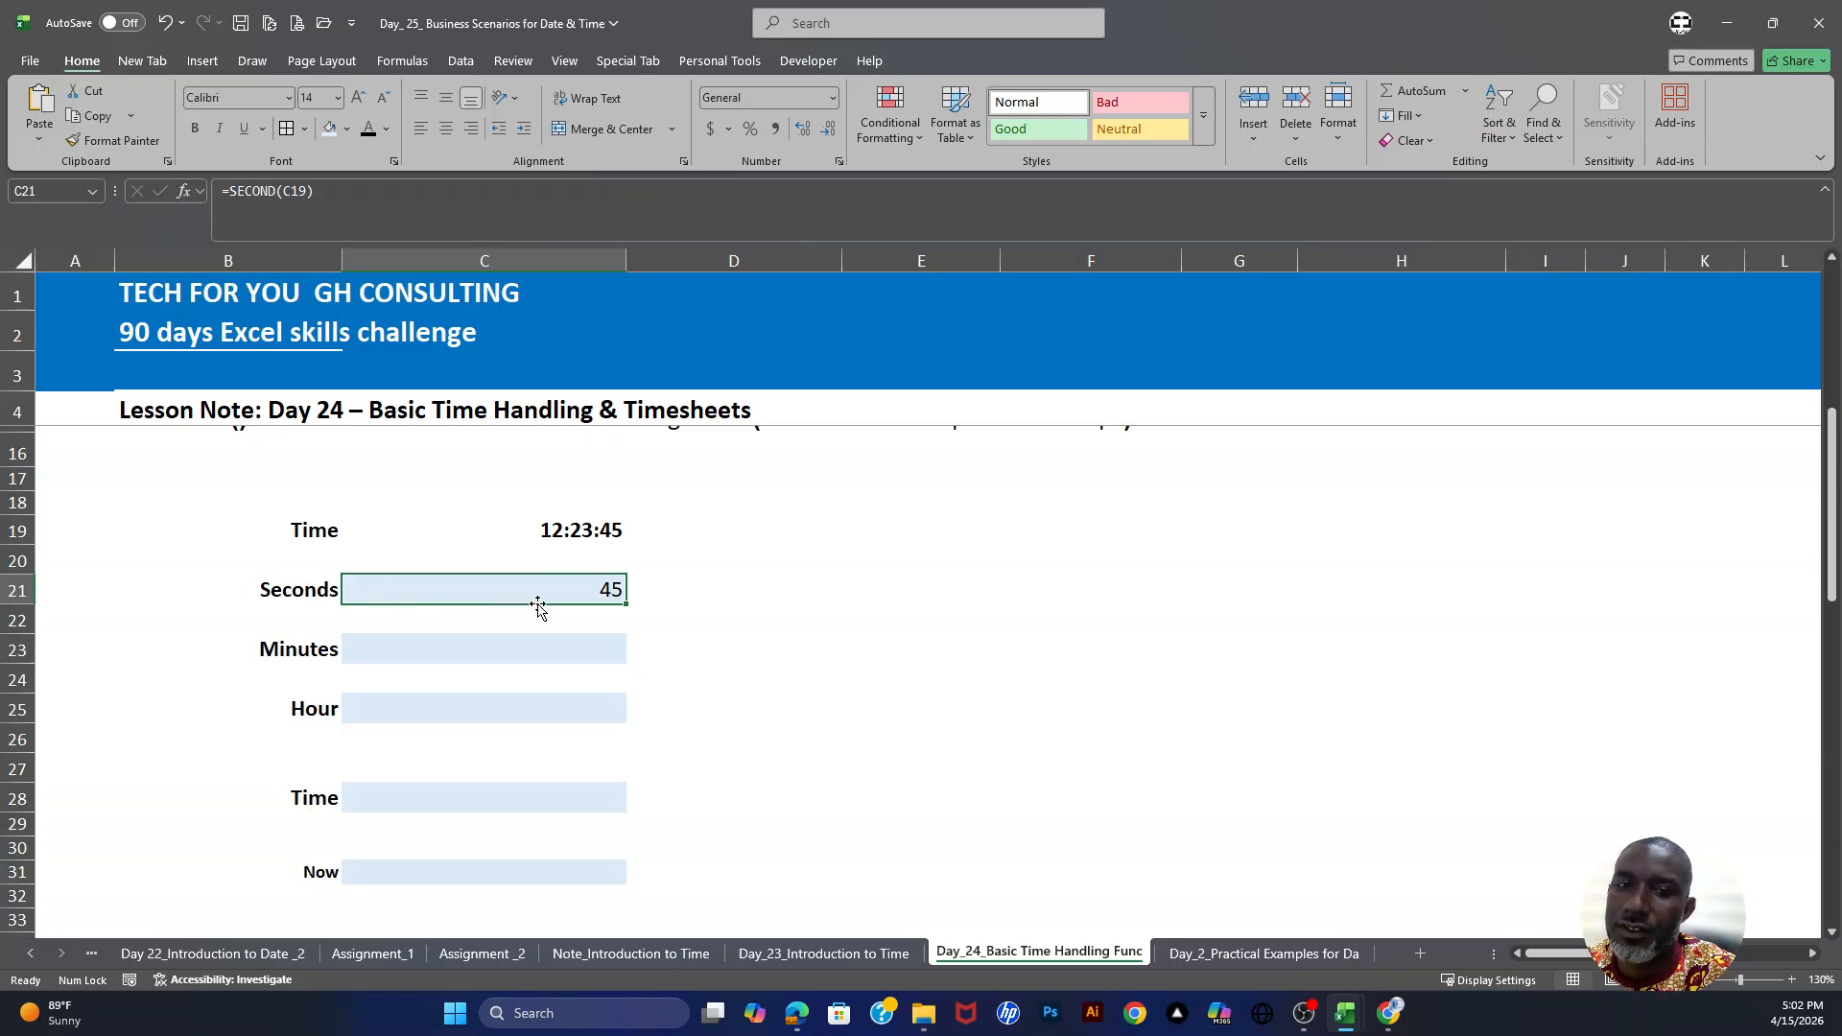
# Step: Extract the minutes from the time in C19 into the Minutes cell C23 with the formula =MINUTE(C19)
pyautogui.click(537, 649)
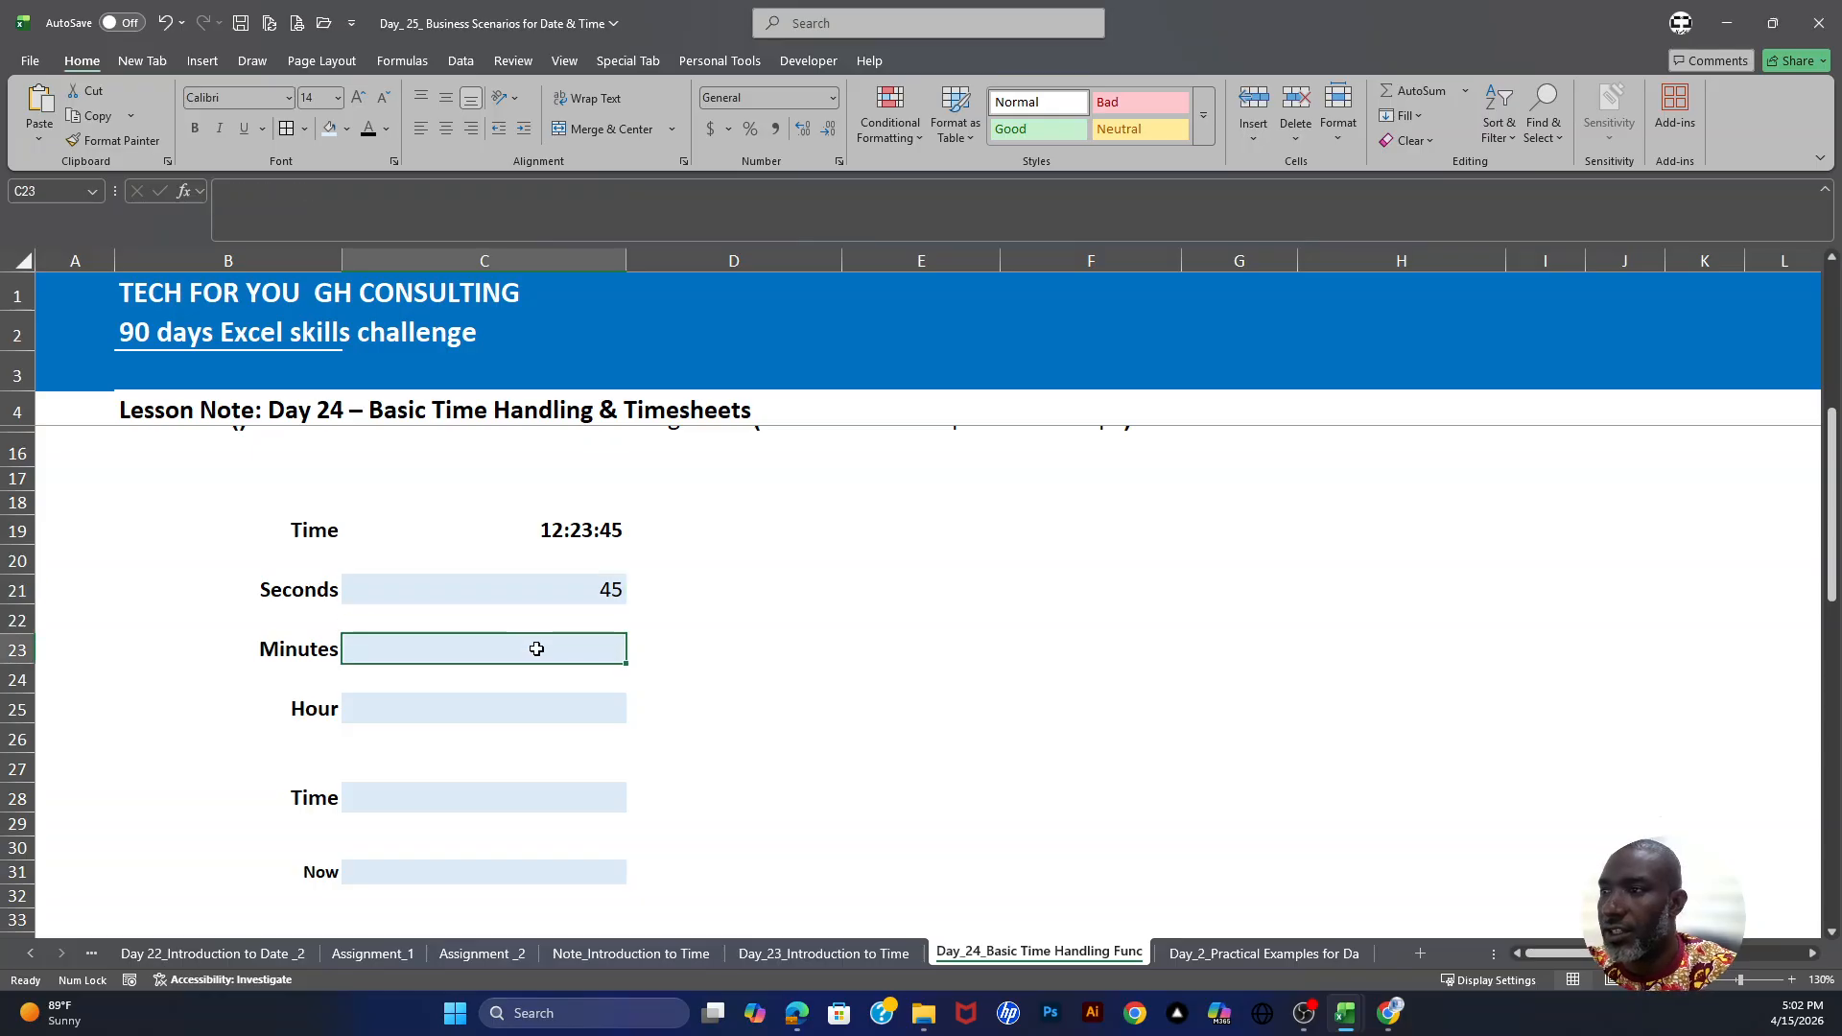
pyautogui.write('=minu')
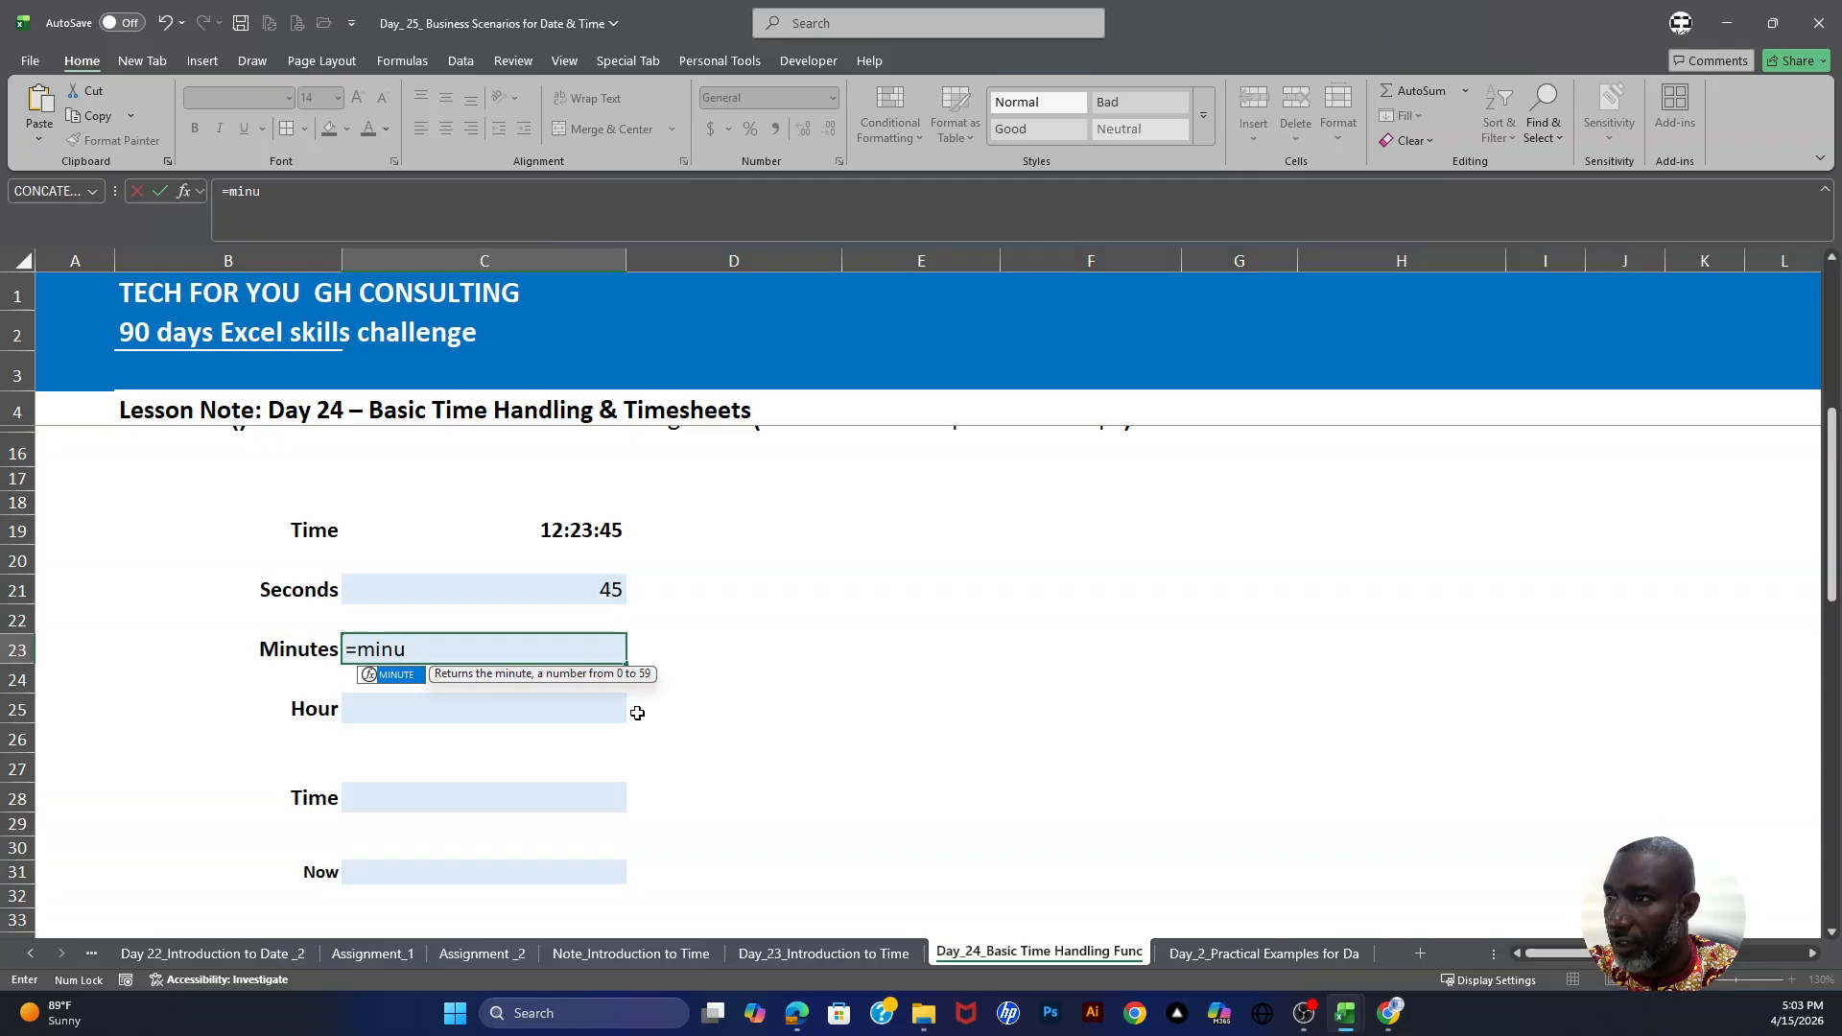
pyautogui.press('Tab')
pyautogui.click(596, 530)
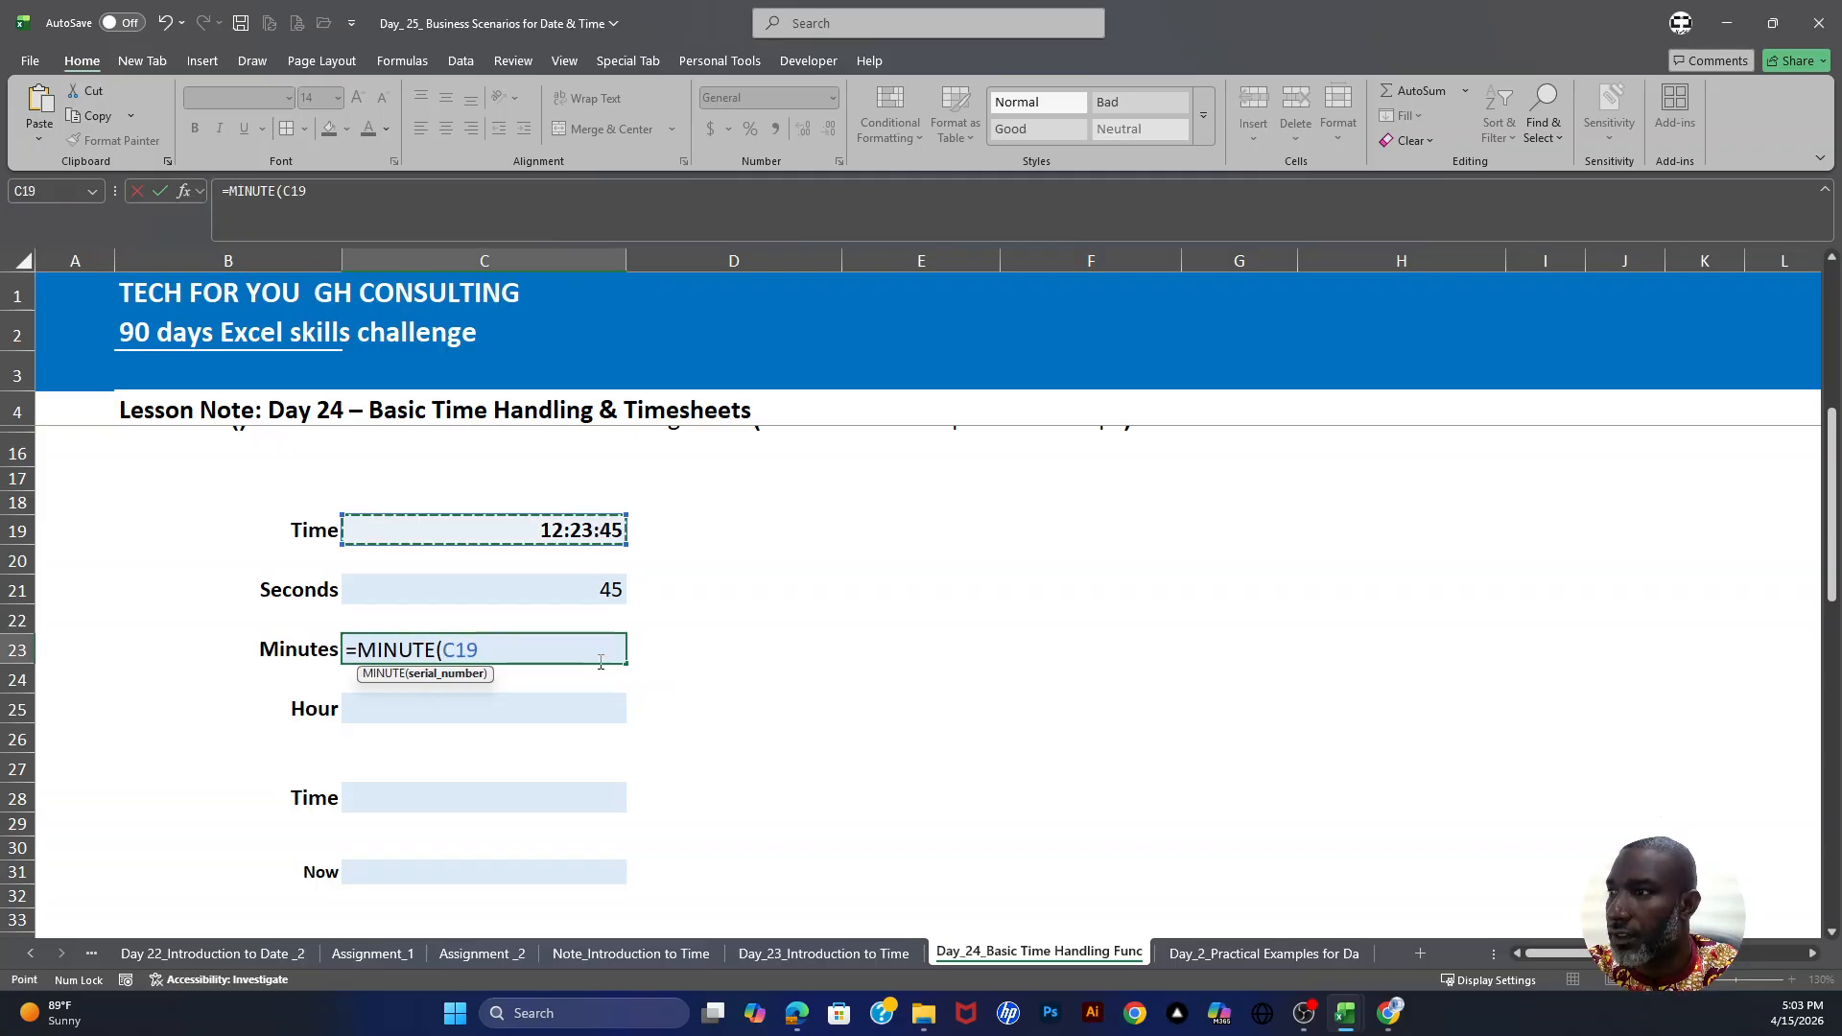
pyautogui.press('Return')
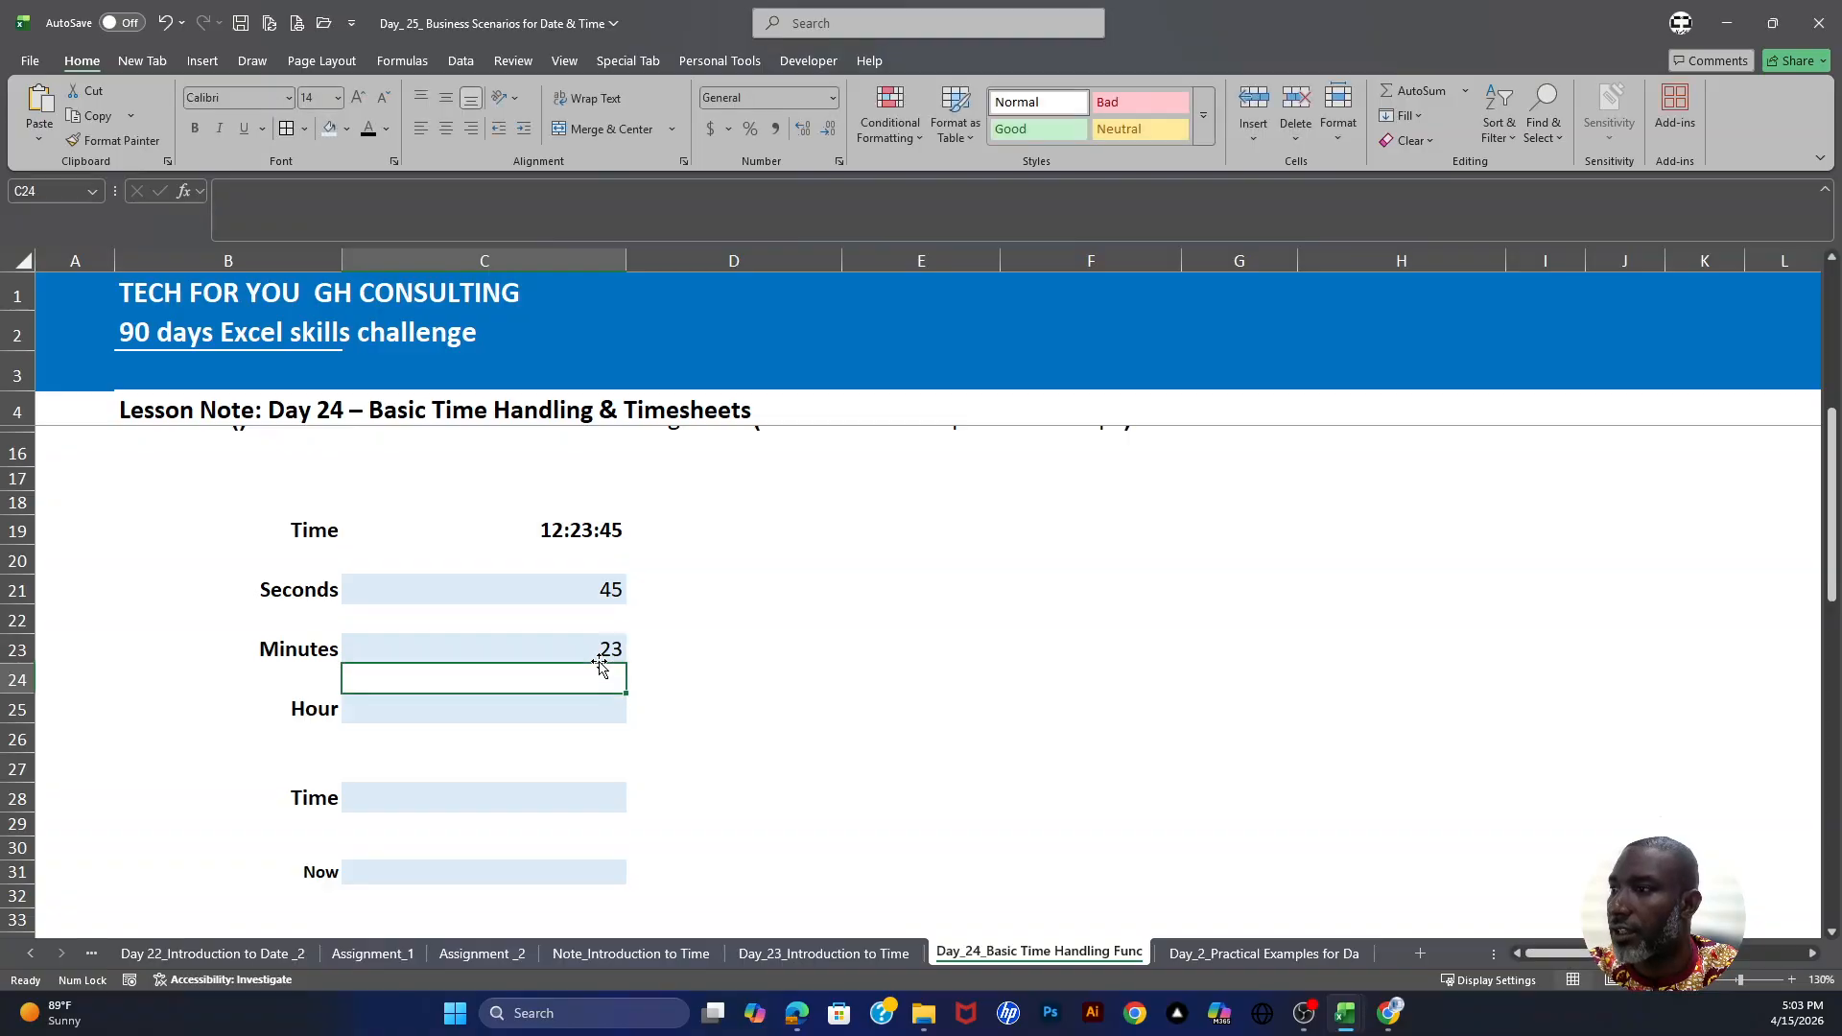
pyautogui.click(600, 654)
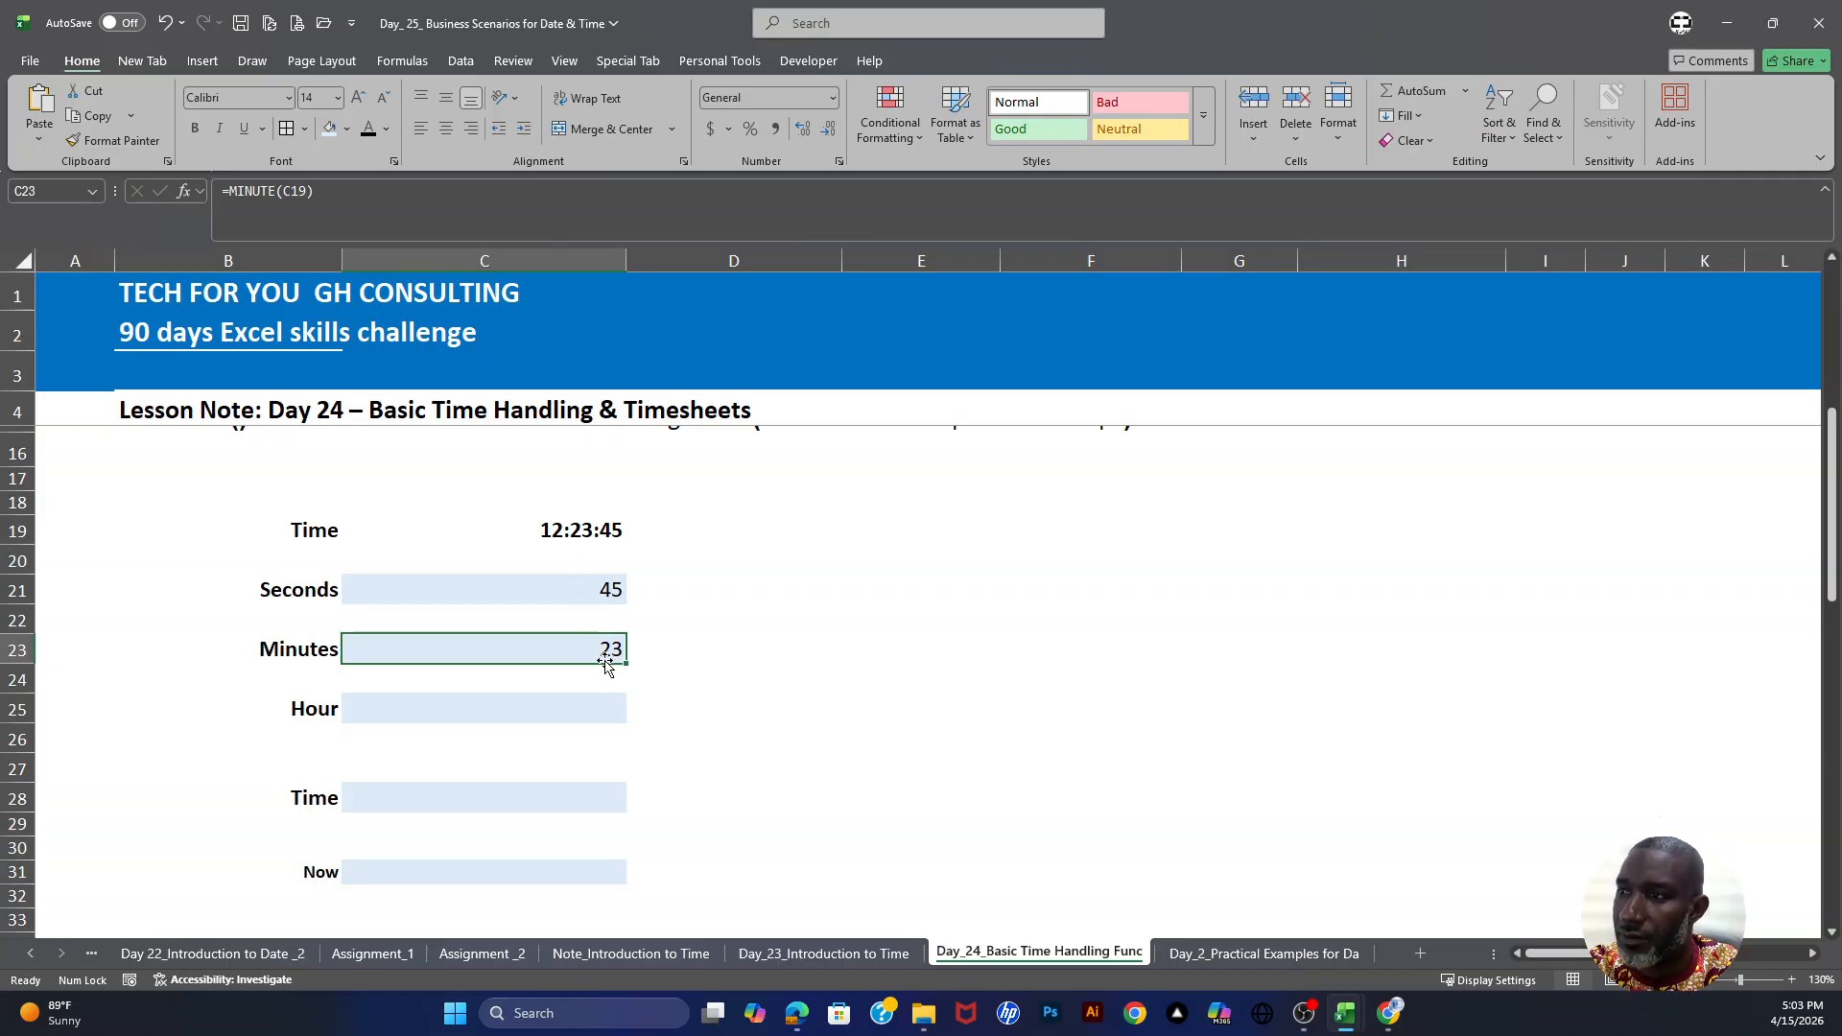
# Step: Extract the hour from the time in C19 into the Hour cell C25 with the formula =HOUR(C19)
pyautogui.click(495, 718)
pyautogui.write('=')
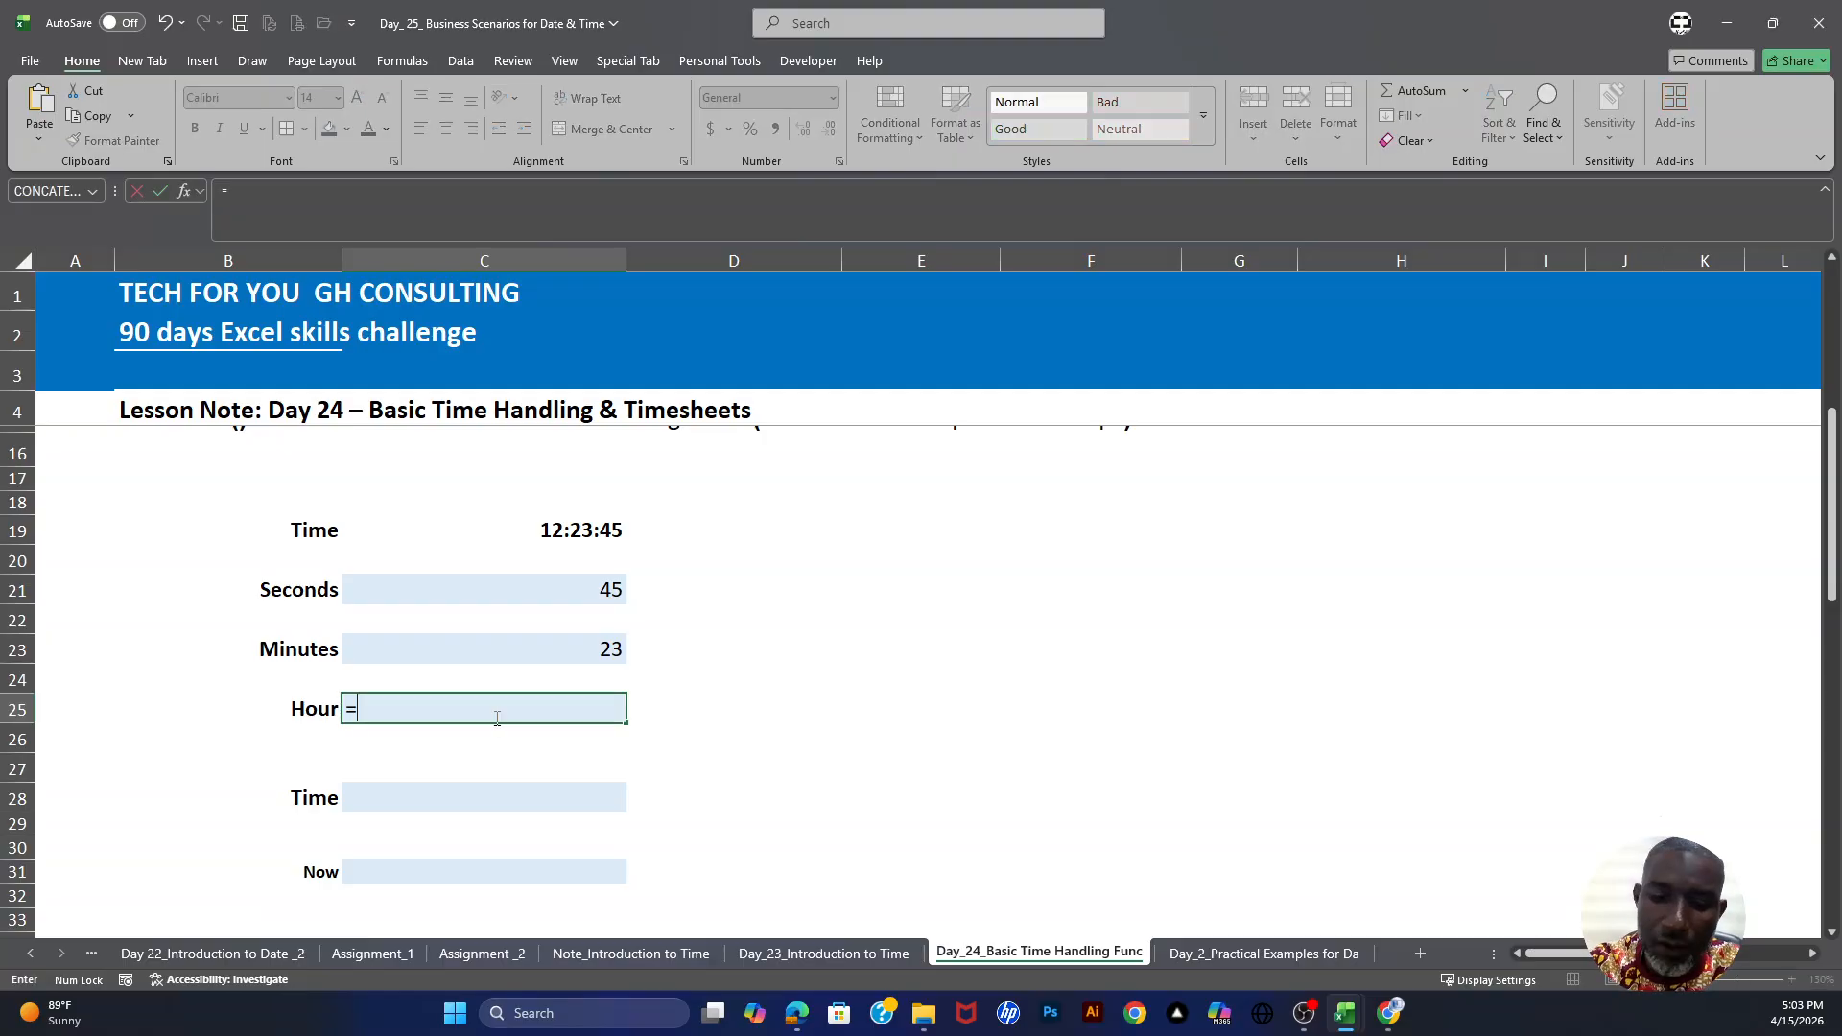
pyautogui.write('hou')
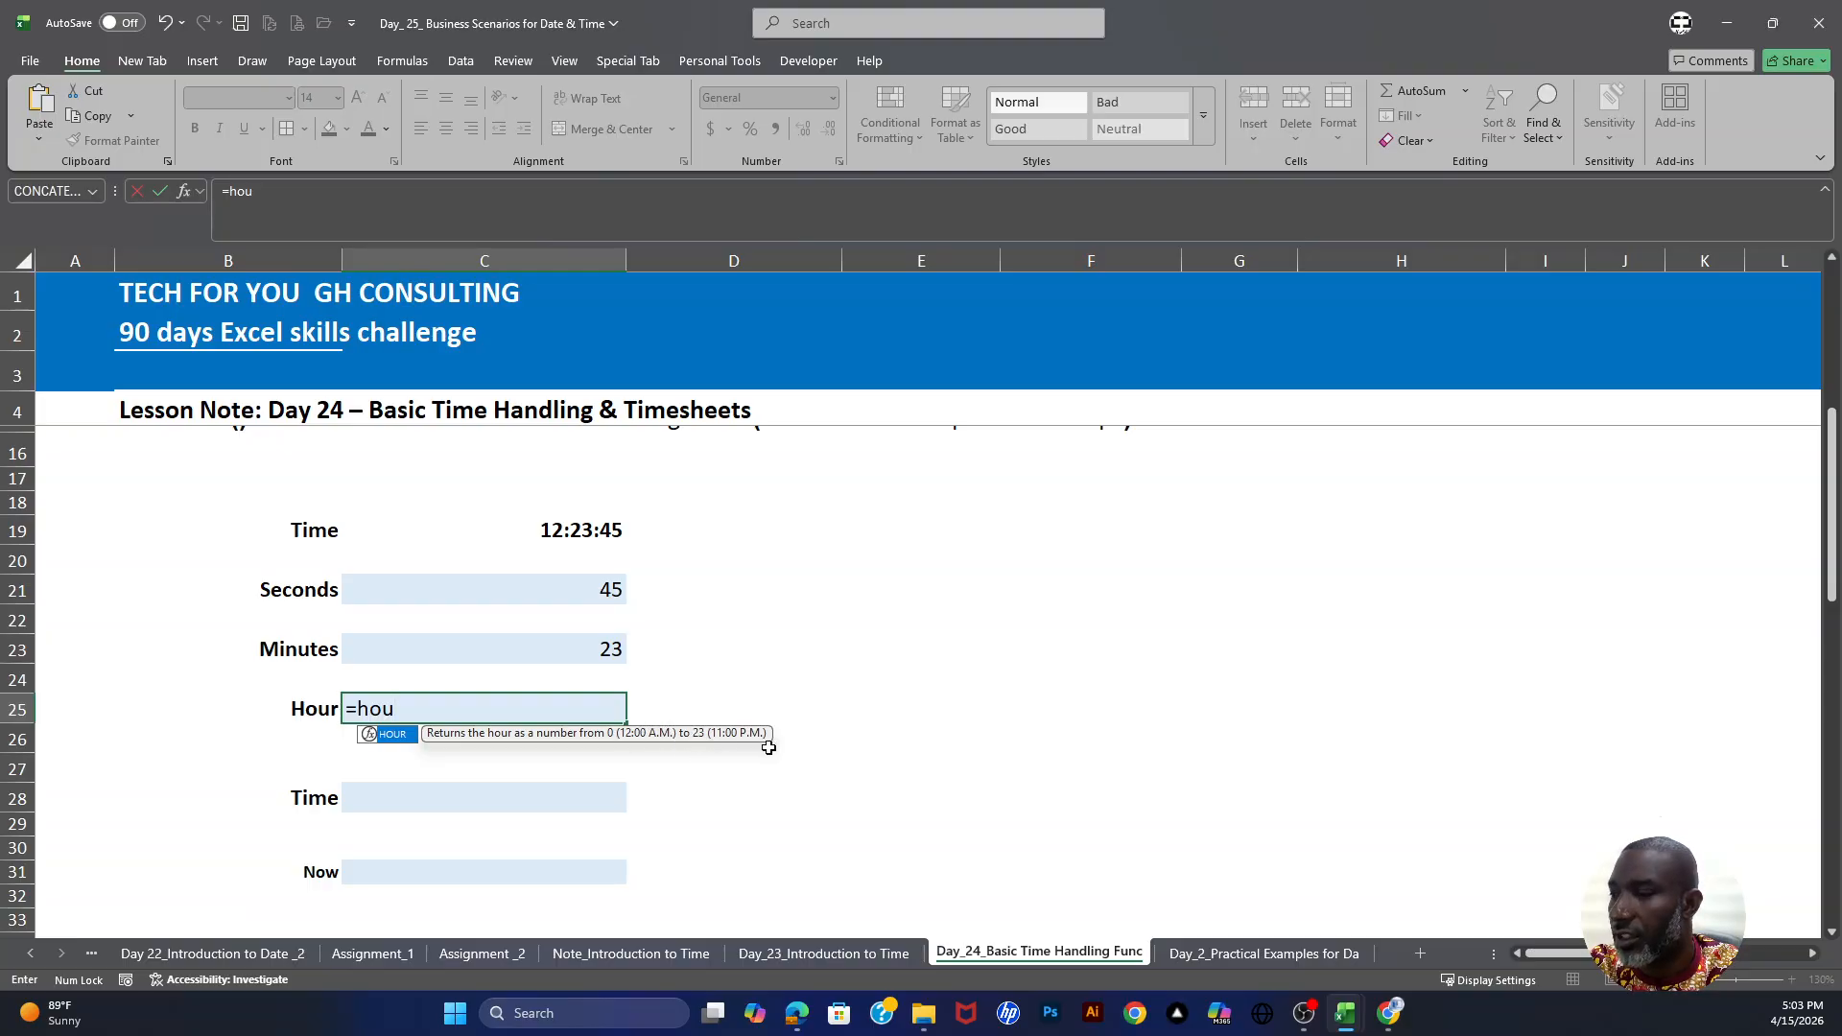
pyautogui.press('Tab')
pyautogui.click(569, 530)
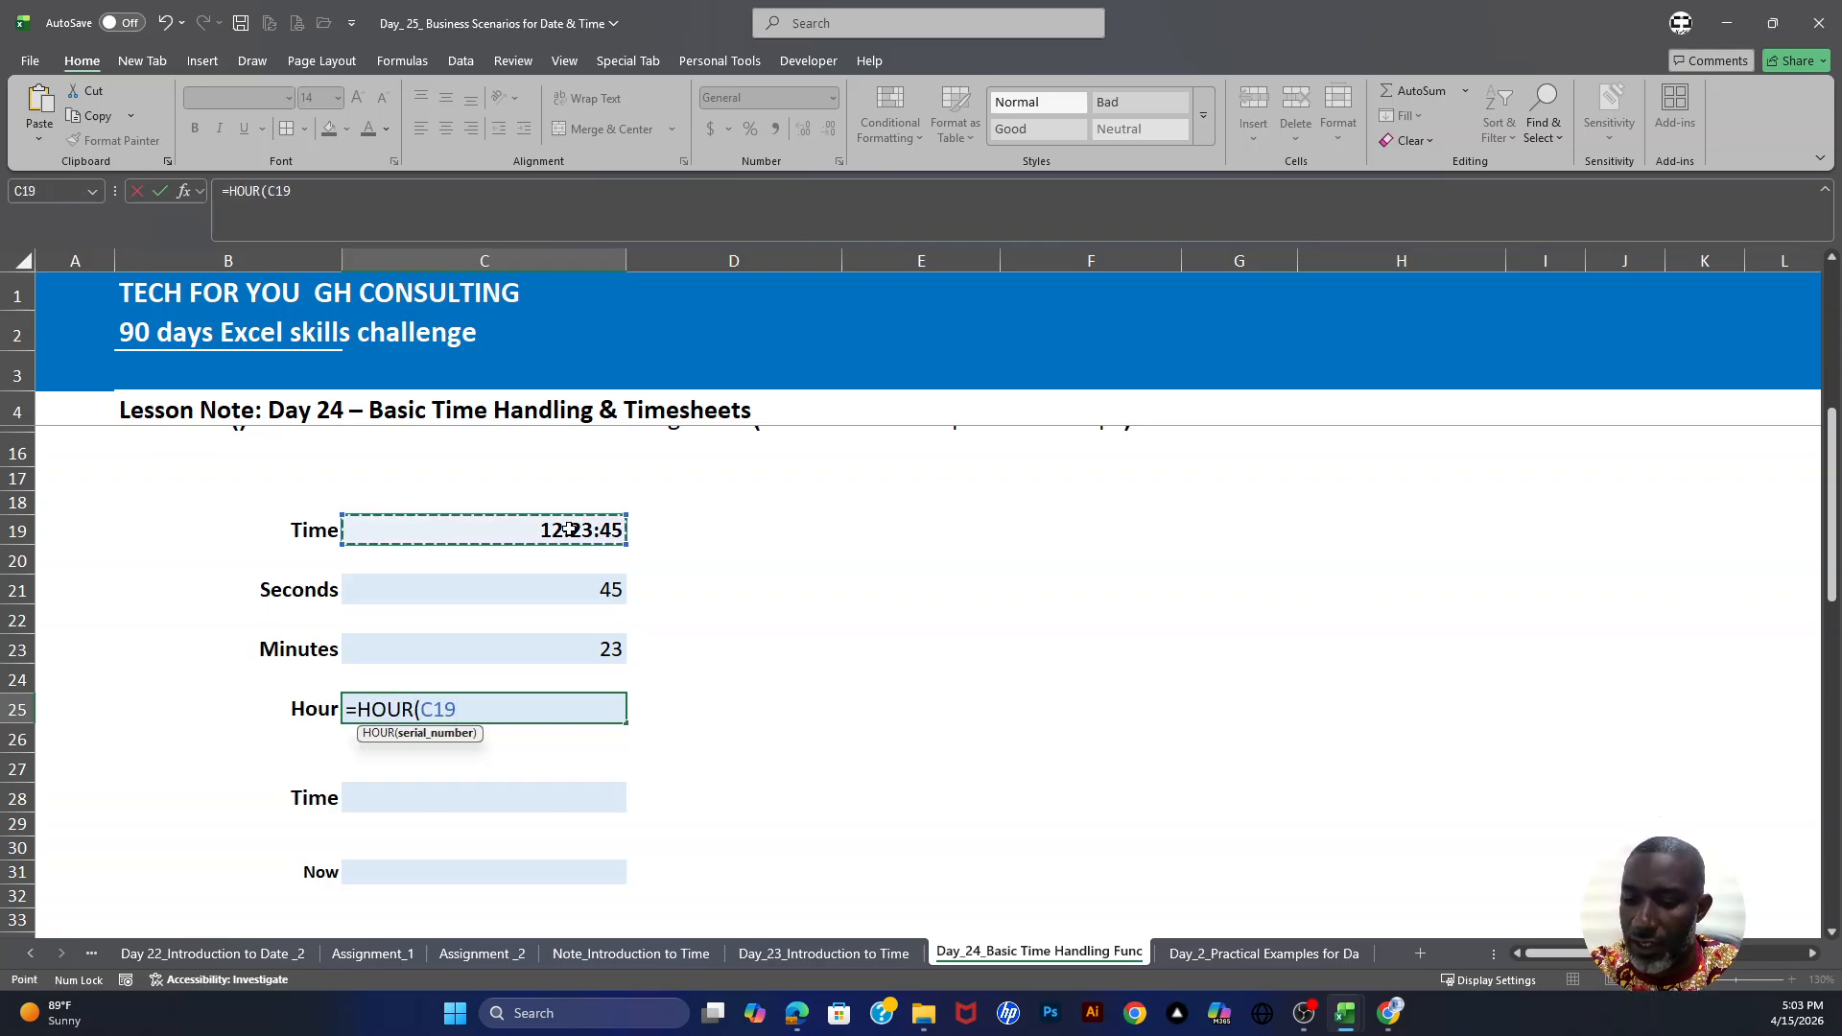
pyautogui.press('Return')
pyautogui.click(583, 709)
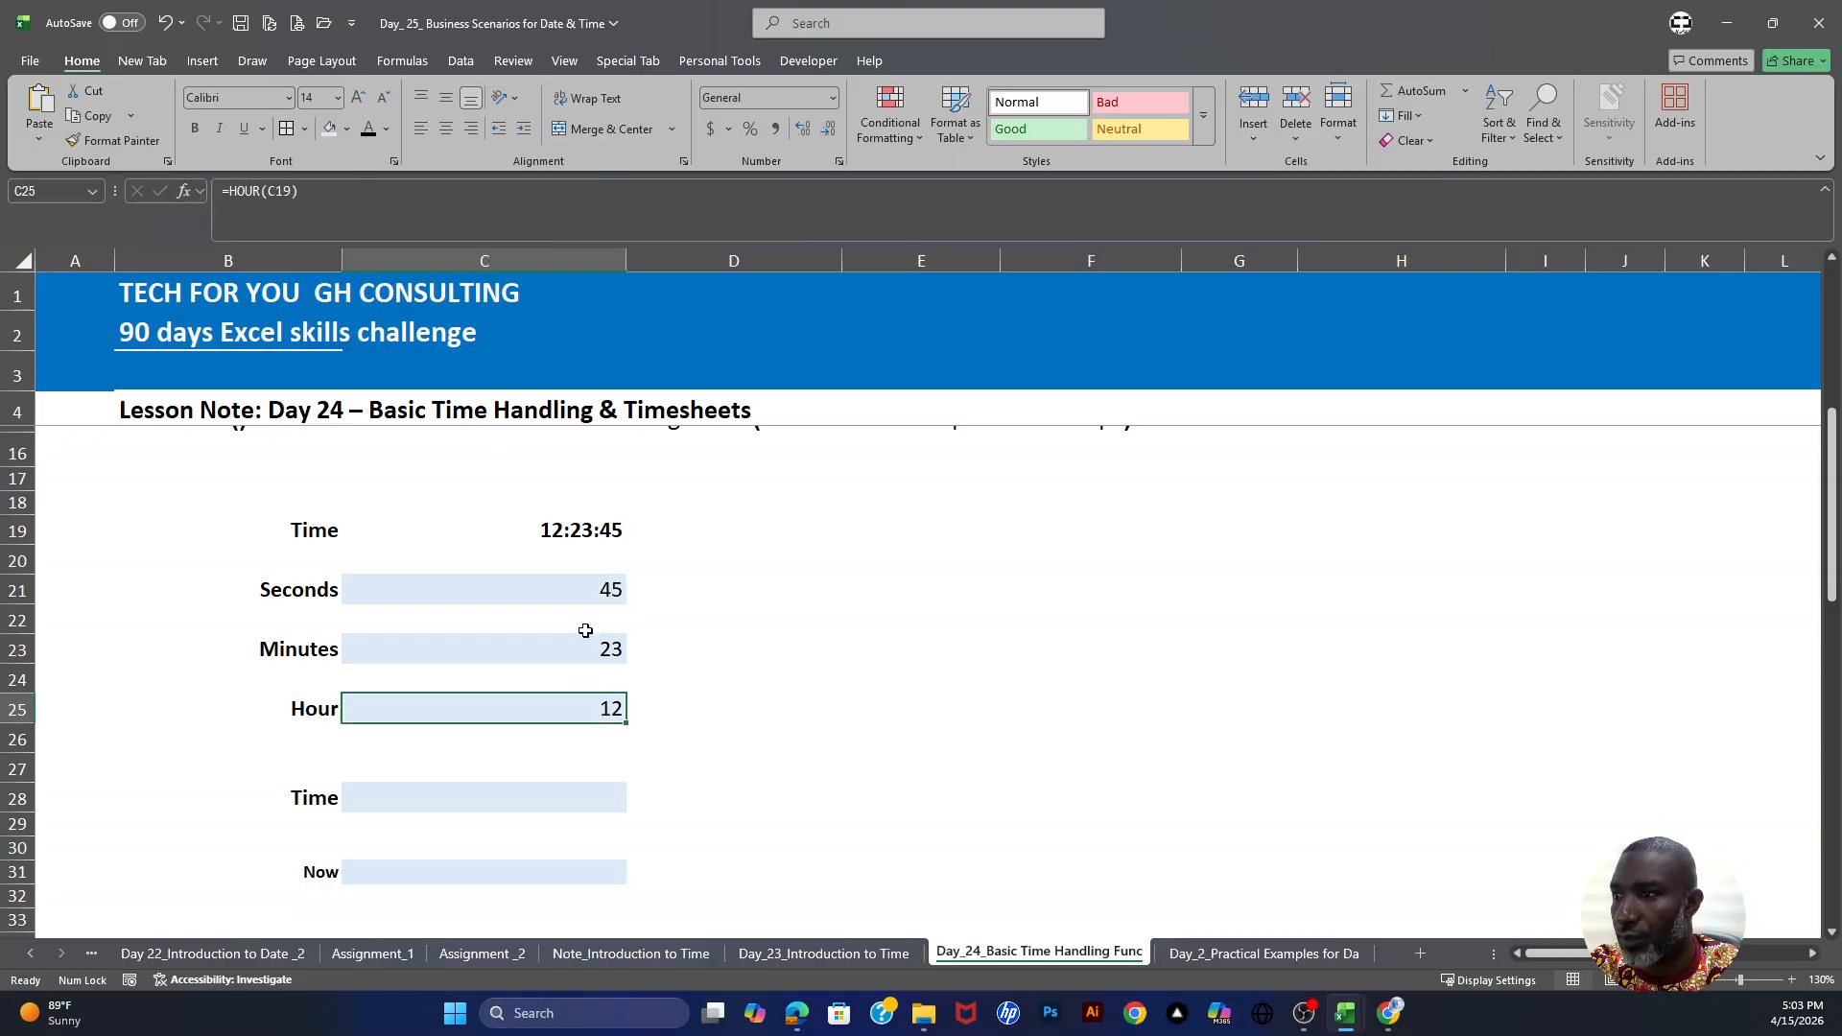
# Step: Compare the extracted seconds, minutes and hour and their labels with the original time in C19 and the empty Time row
pyautogui.click(583, 587)
pyautogui.click(558, 645)
pyautogui.click(560, 712)
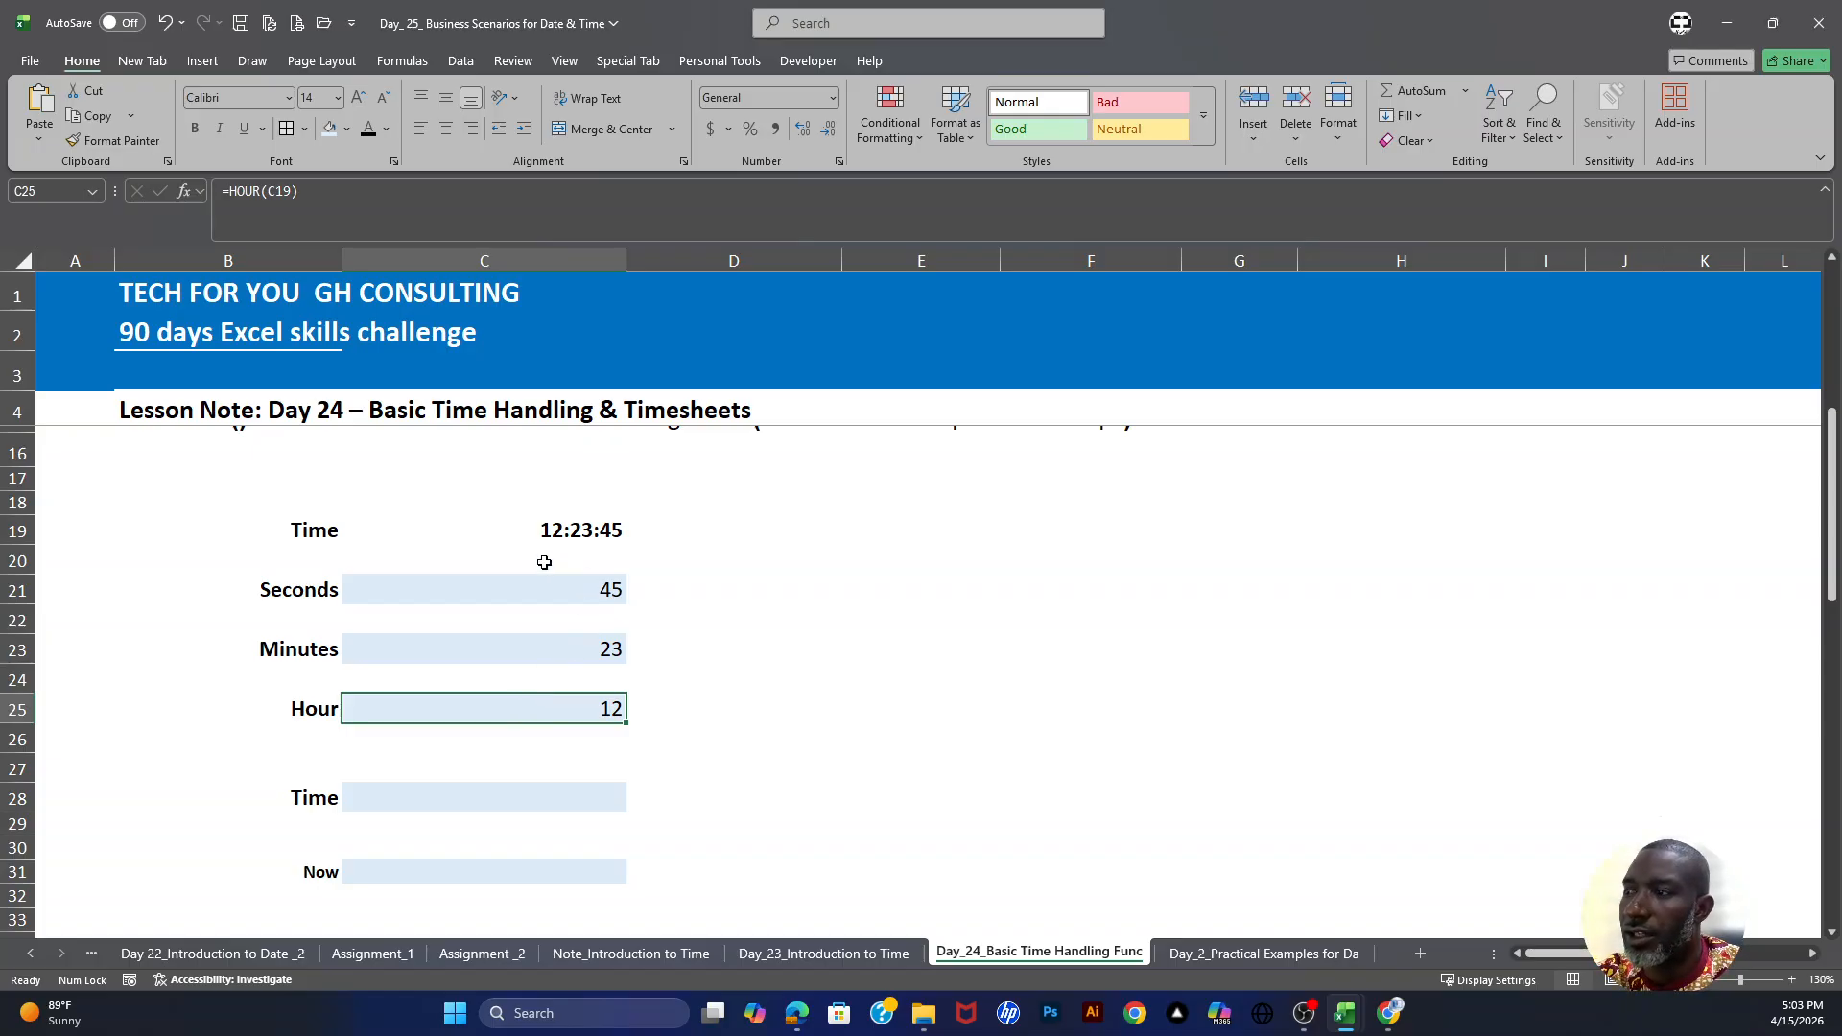
pyautogui.click(309, 707)
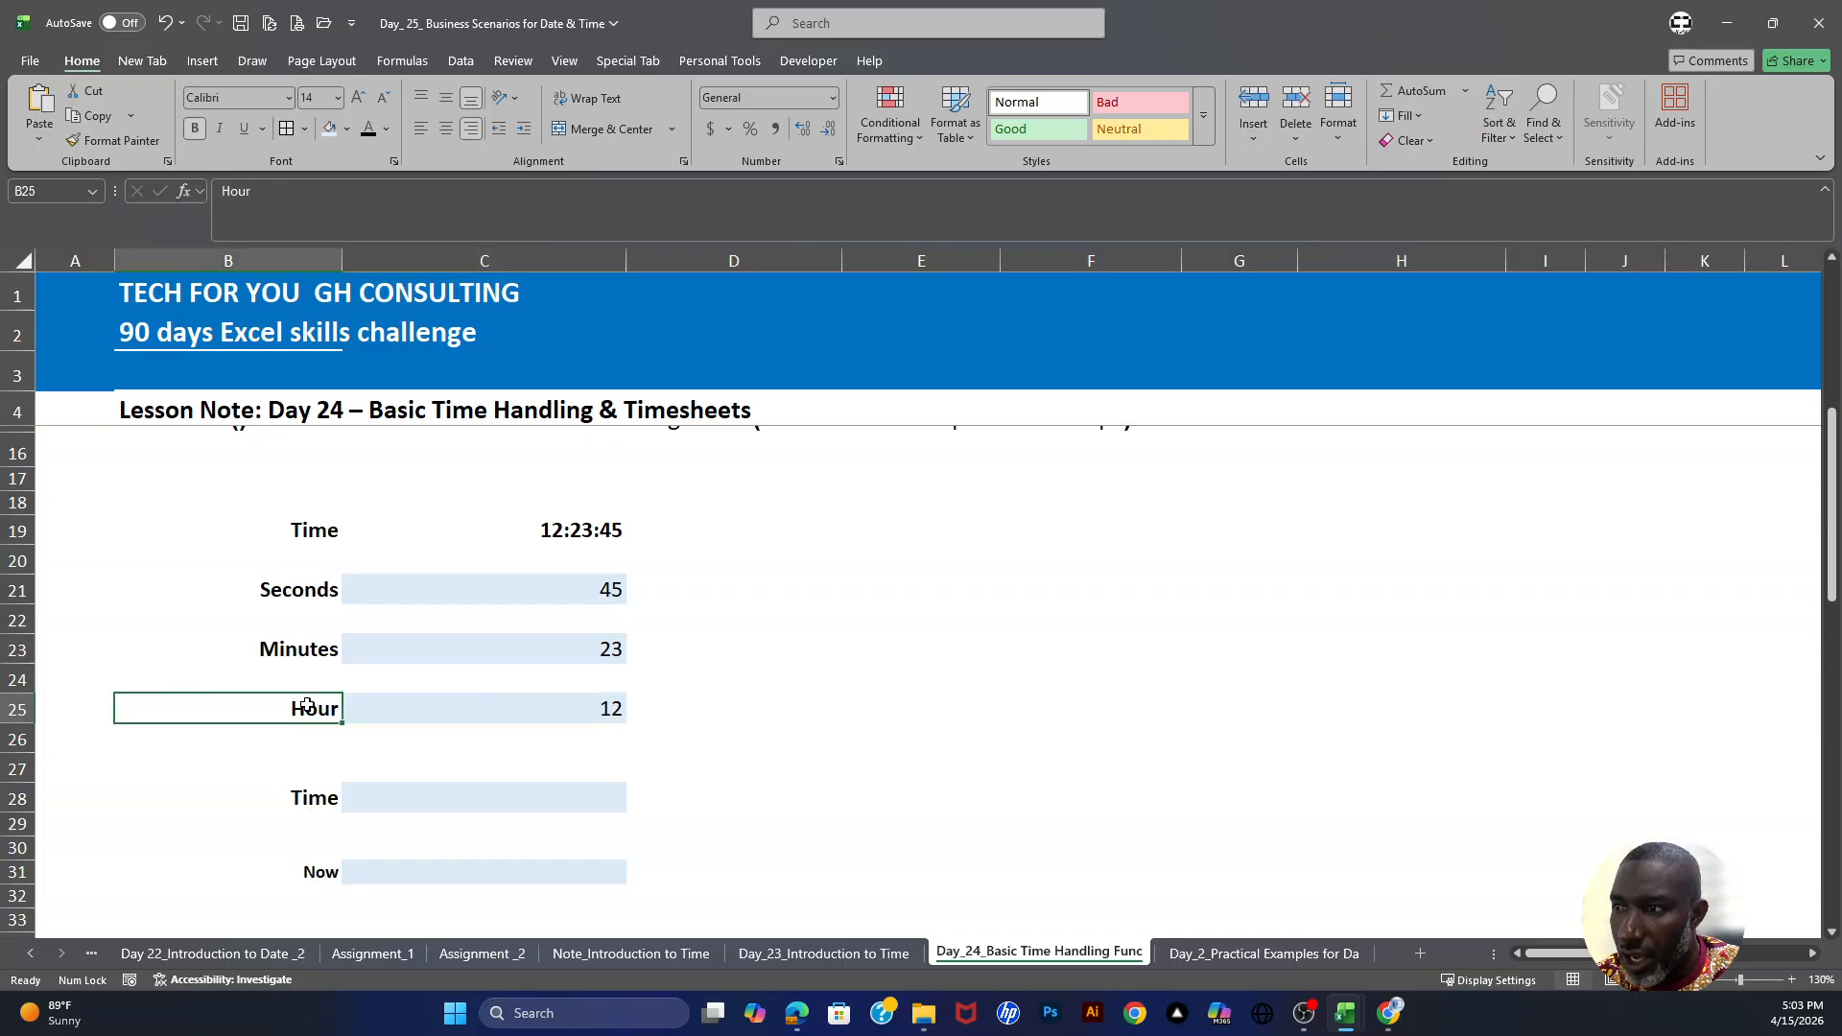
pyautogui.click(294, 643)
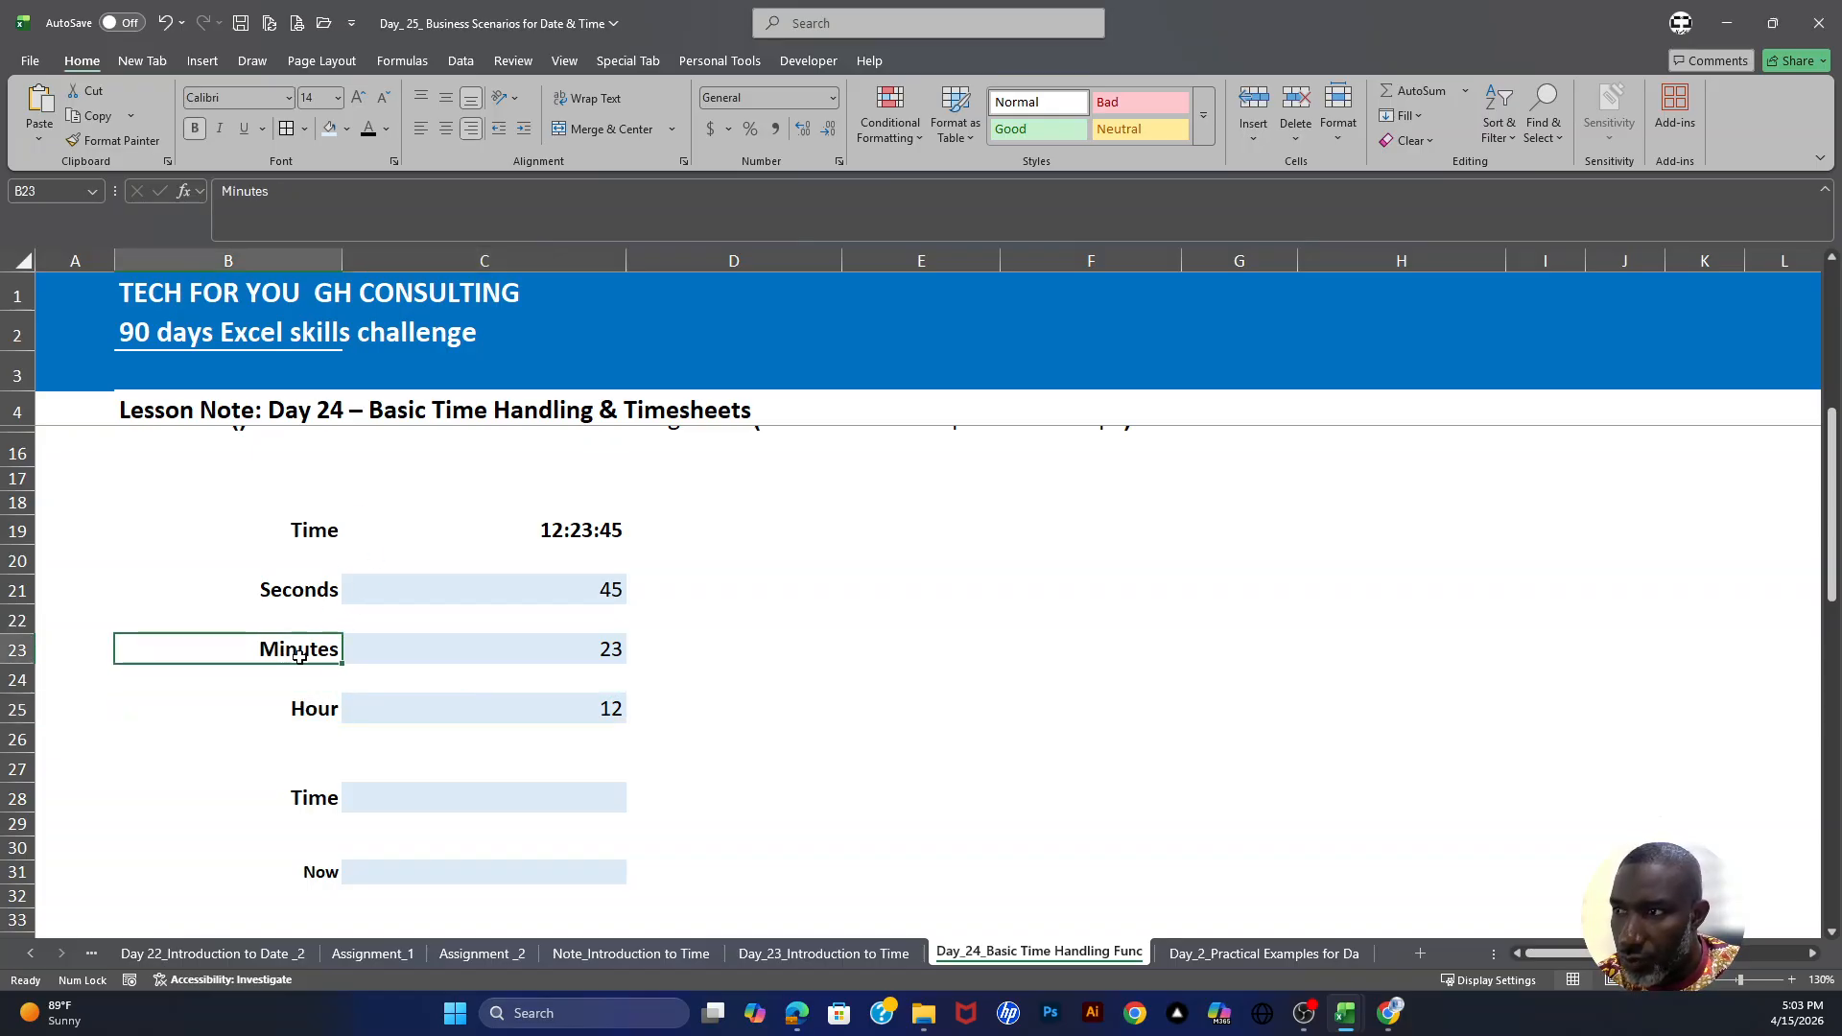
pyautogui.click(315, 591)
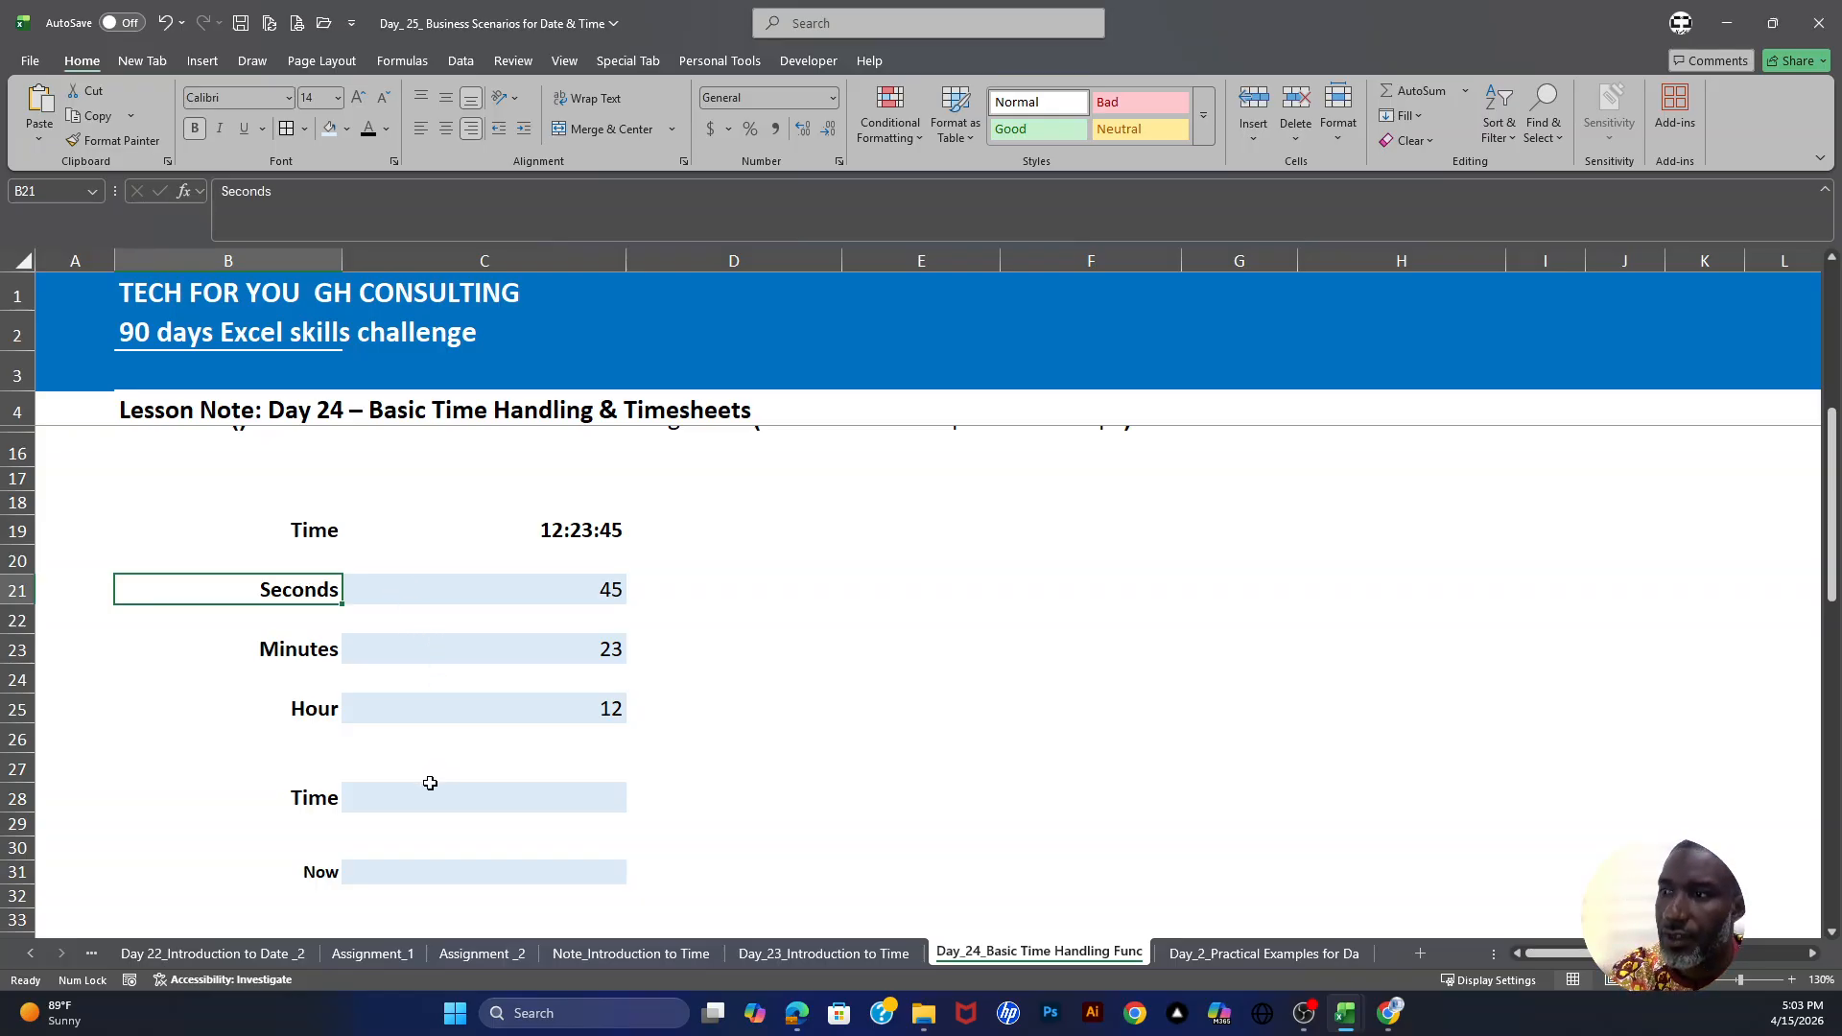
pyautogui.click(294, 804)
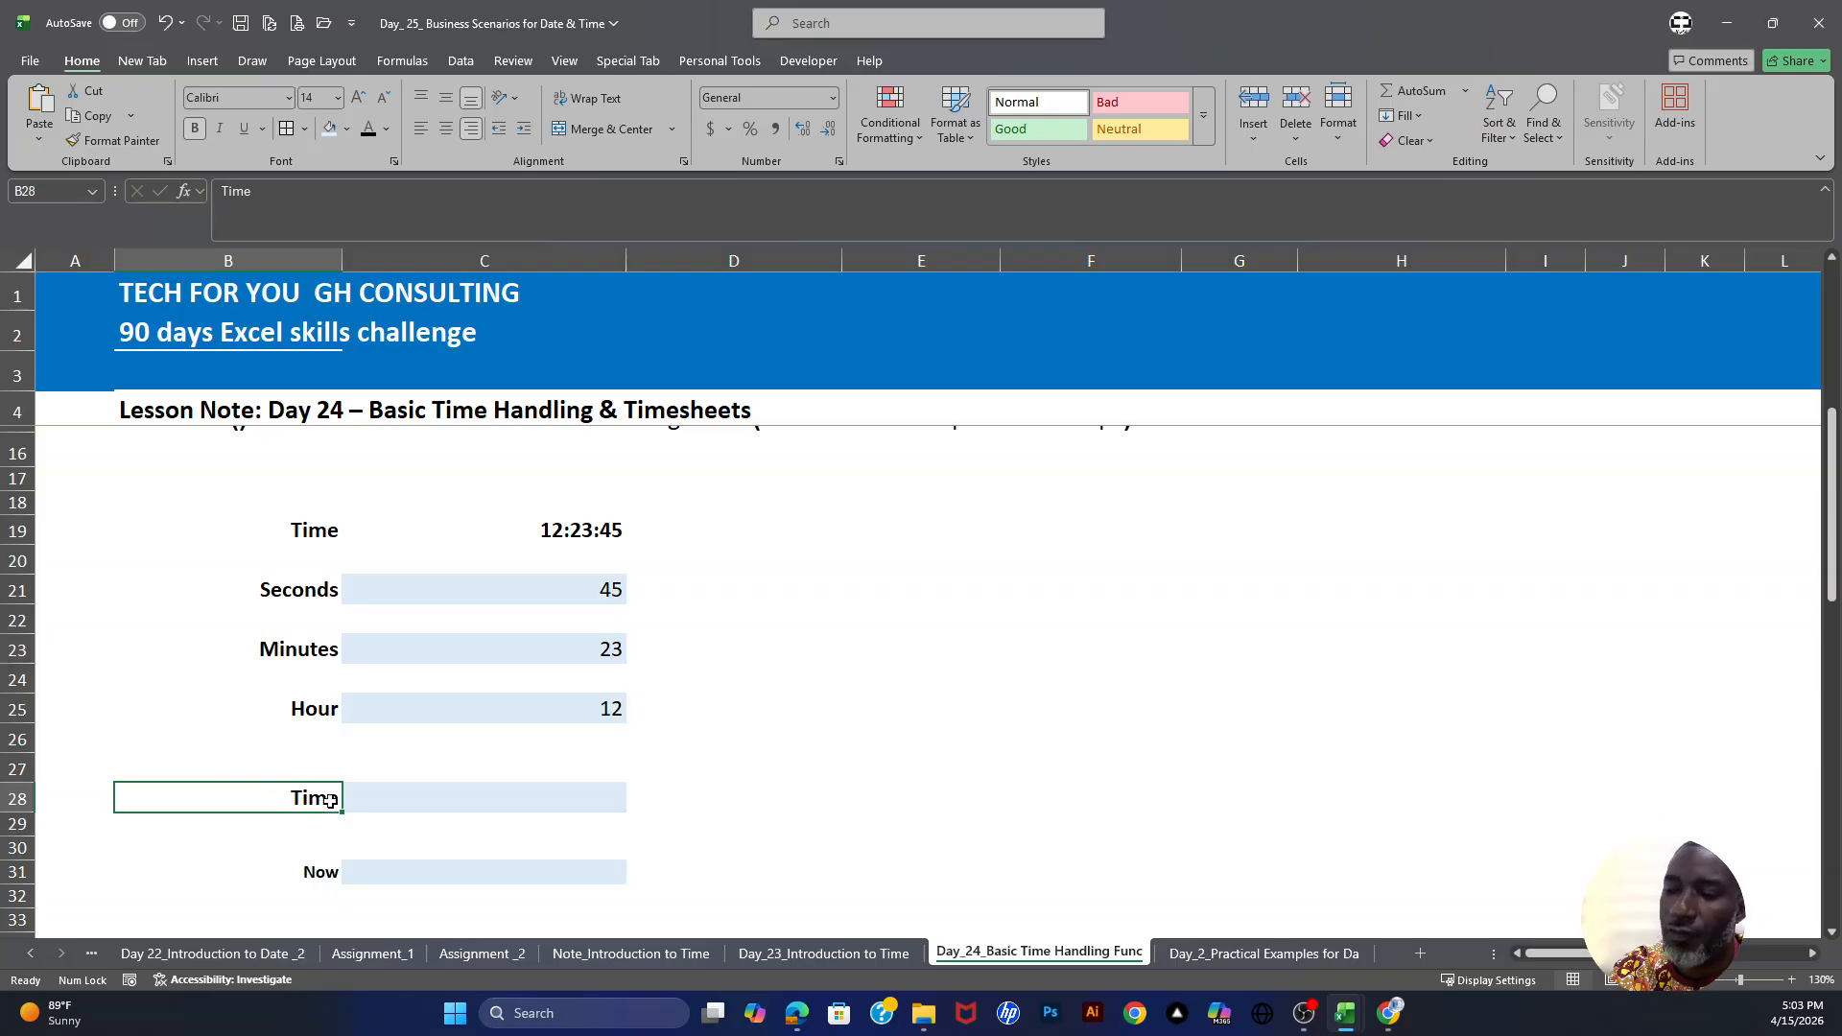
pyautogui.click(428, 802)
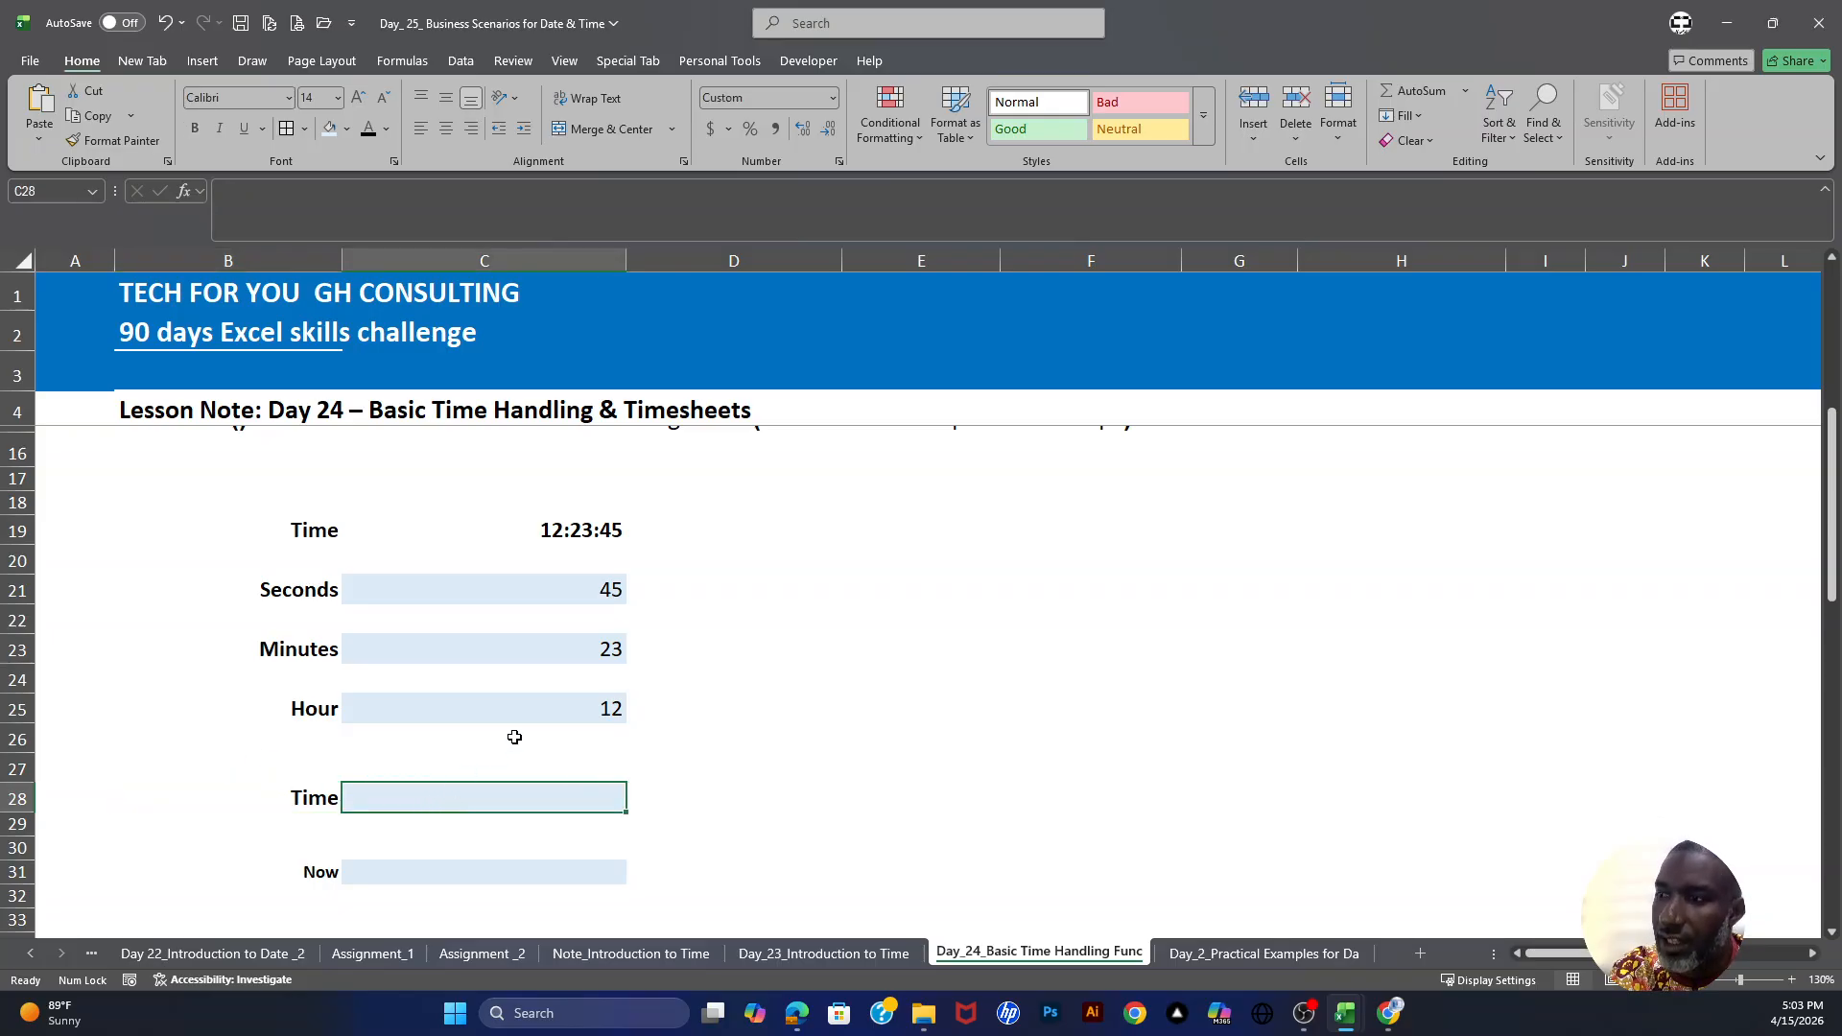
pyautogui.click(590, 588)
pyautogui.click(586, 641)
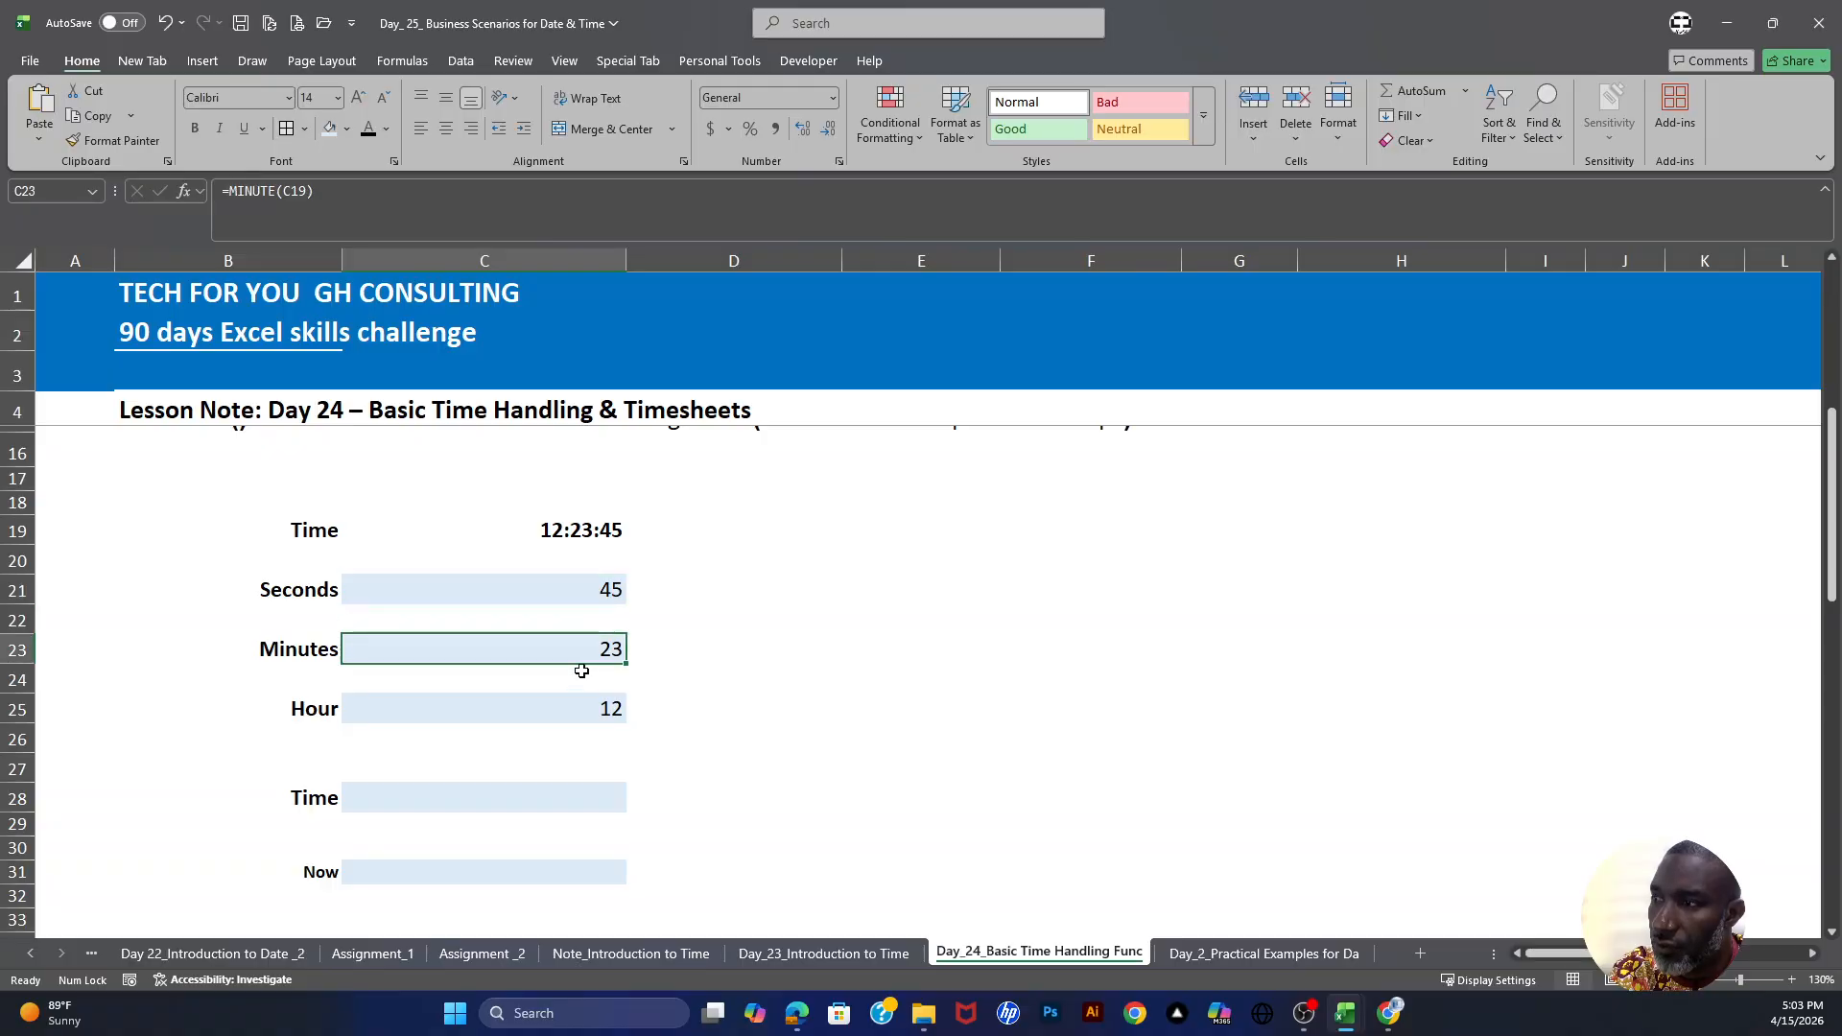
pyautogui.click(570, 703)
pyautogui.click(575, 529)
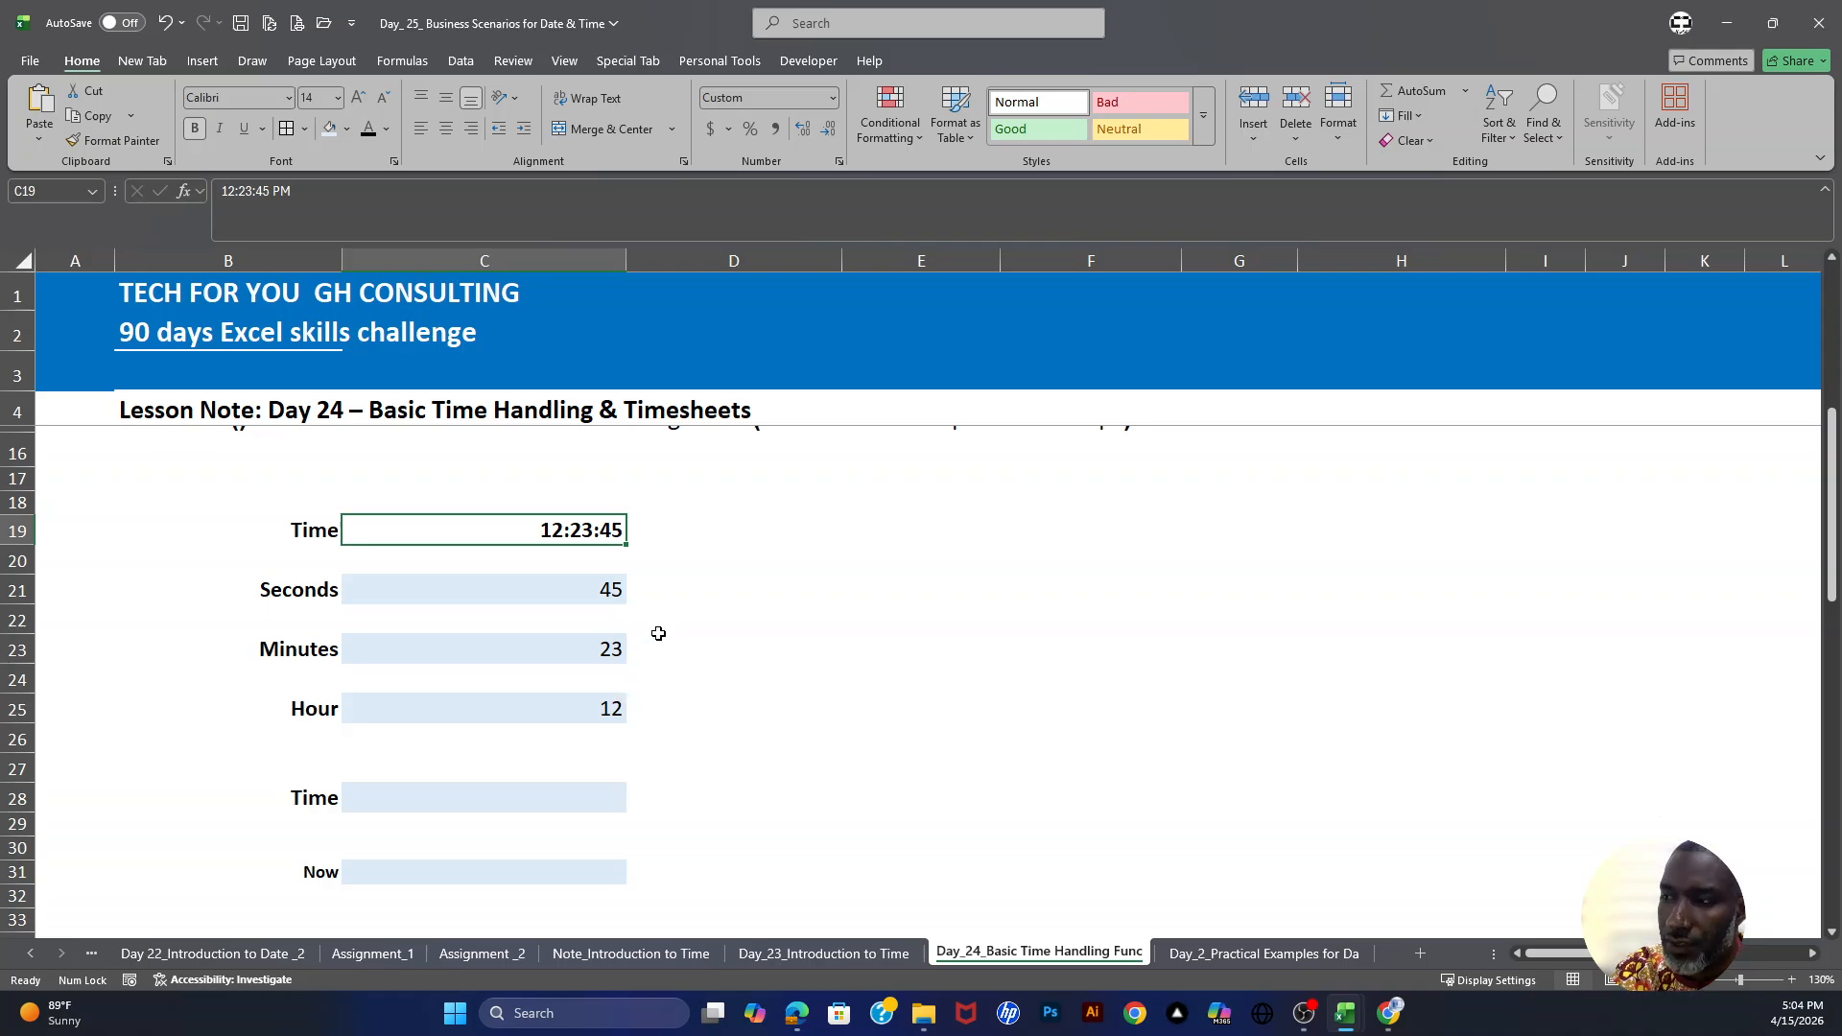
# Step: Rebuild the time in the Time cell C28 from the extracted hour, minutes and seconds with the formula =TIME(C25,C23,C21)
pyautogui.click(545, 798)
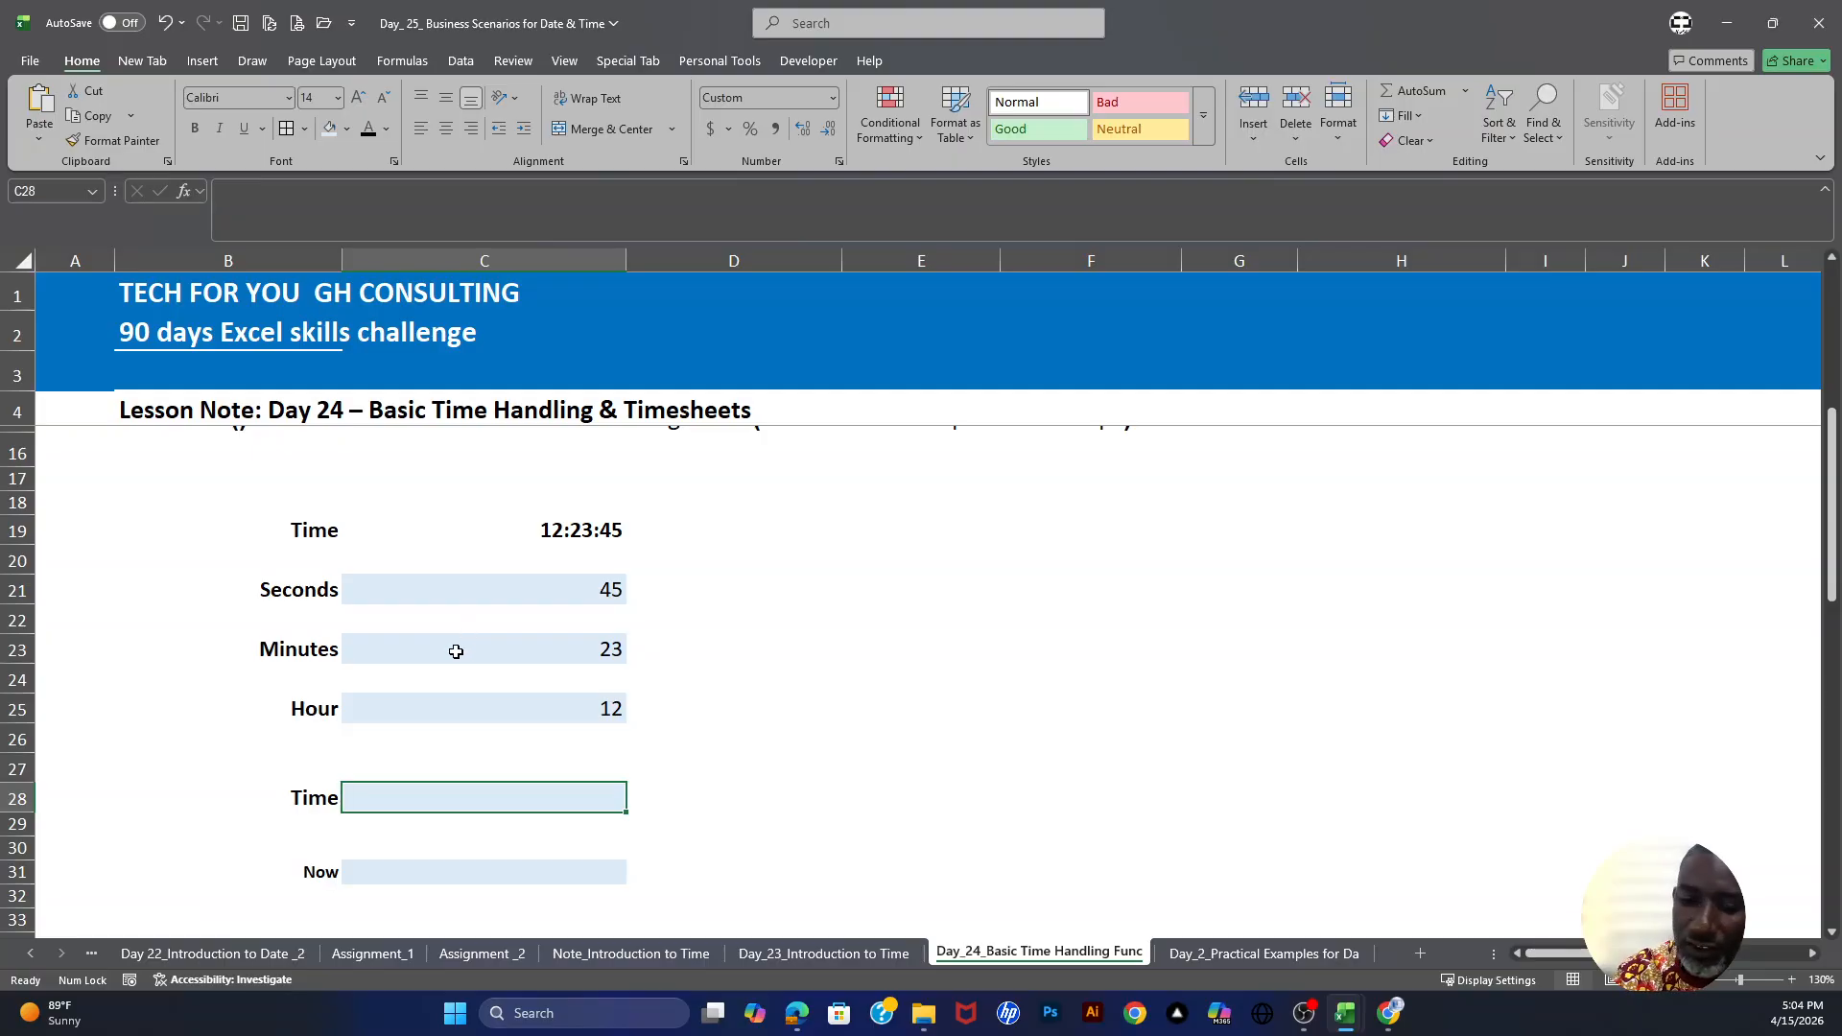
pyautogui.write('=t')
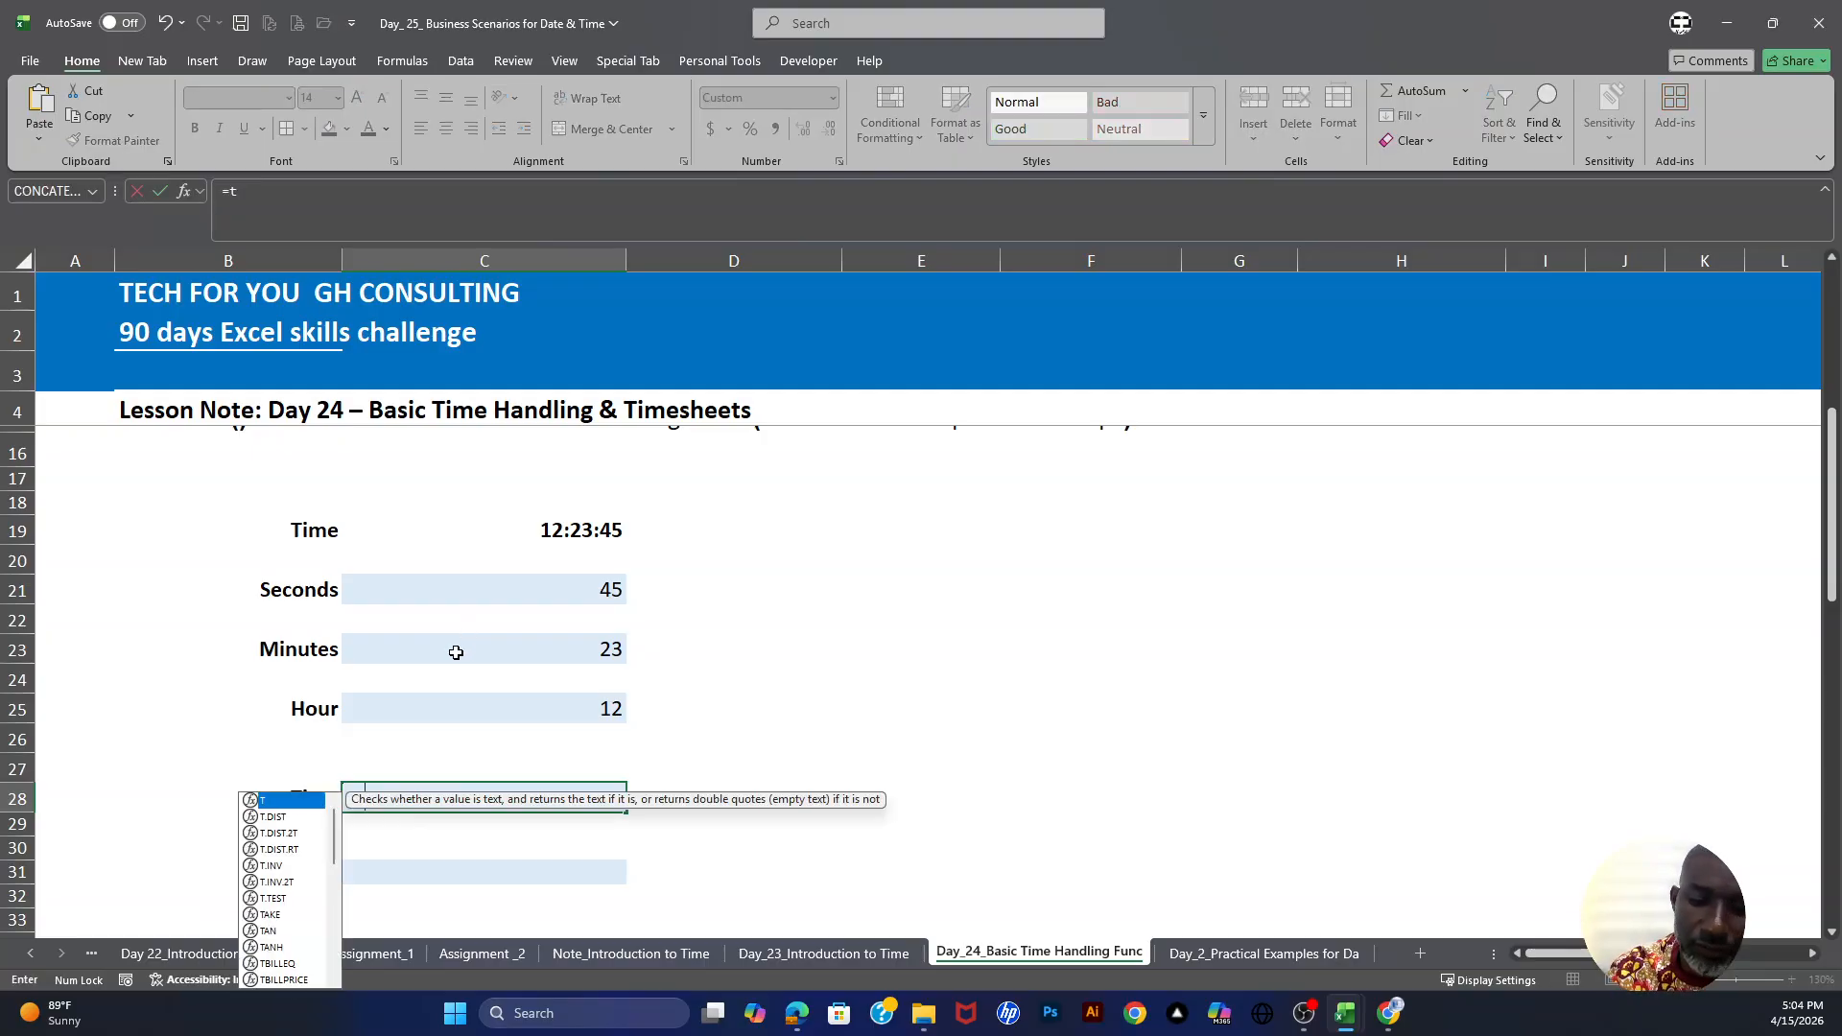
pyautogui.write('im')
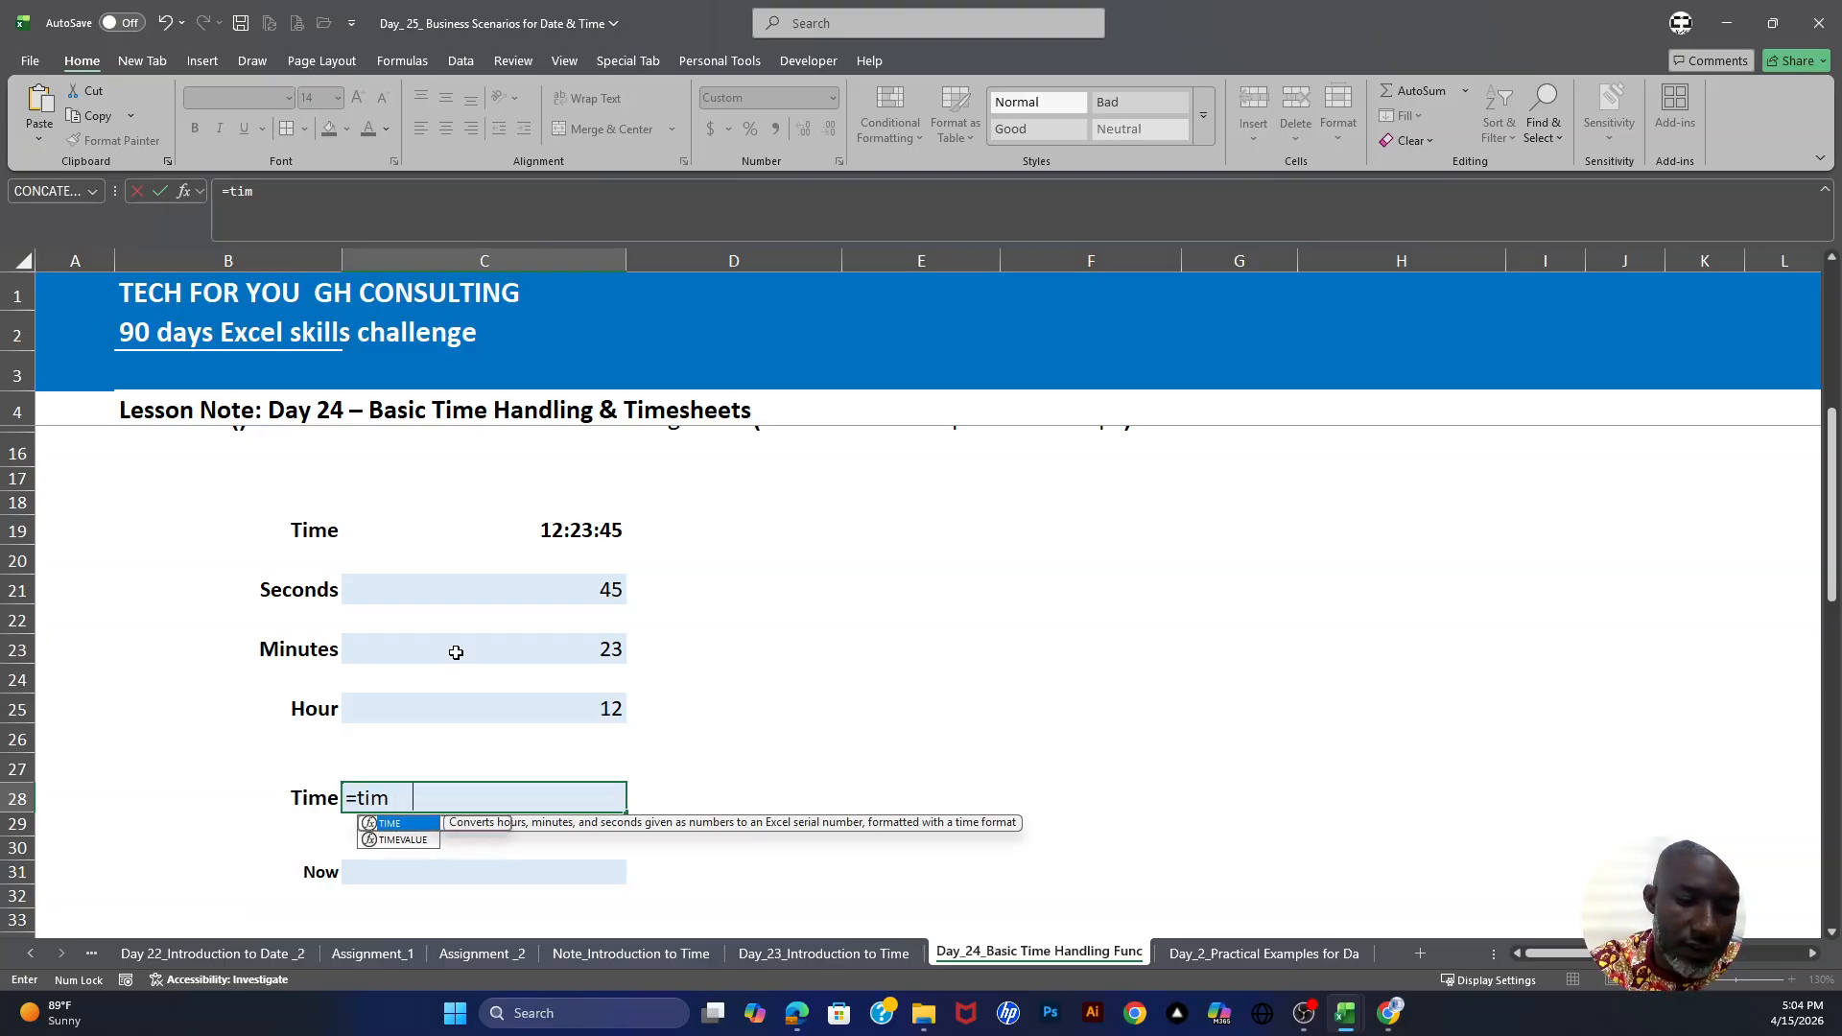
pyautogui.press('Tab')
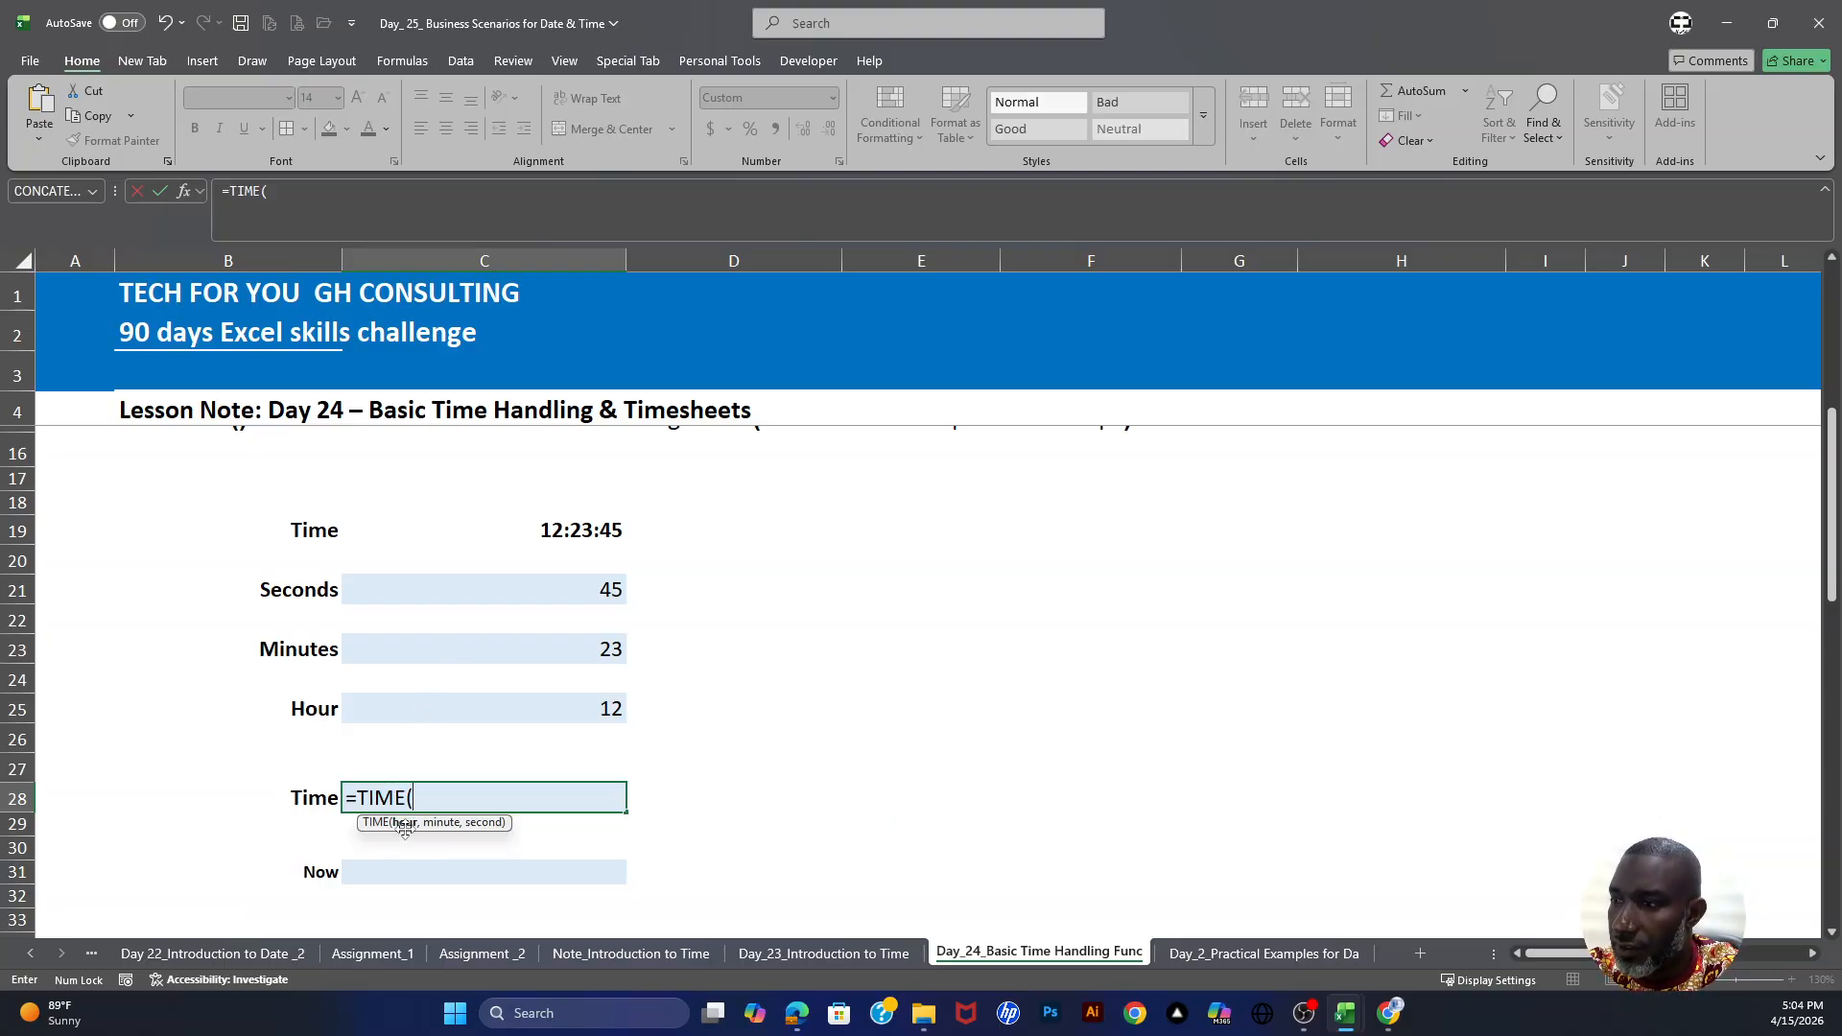
pyautogui.click(582, 706)
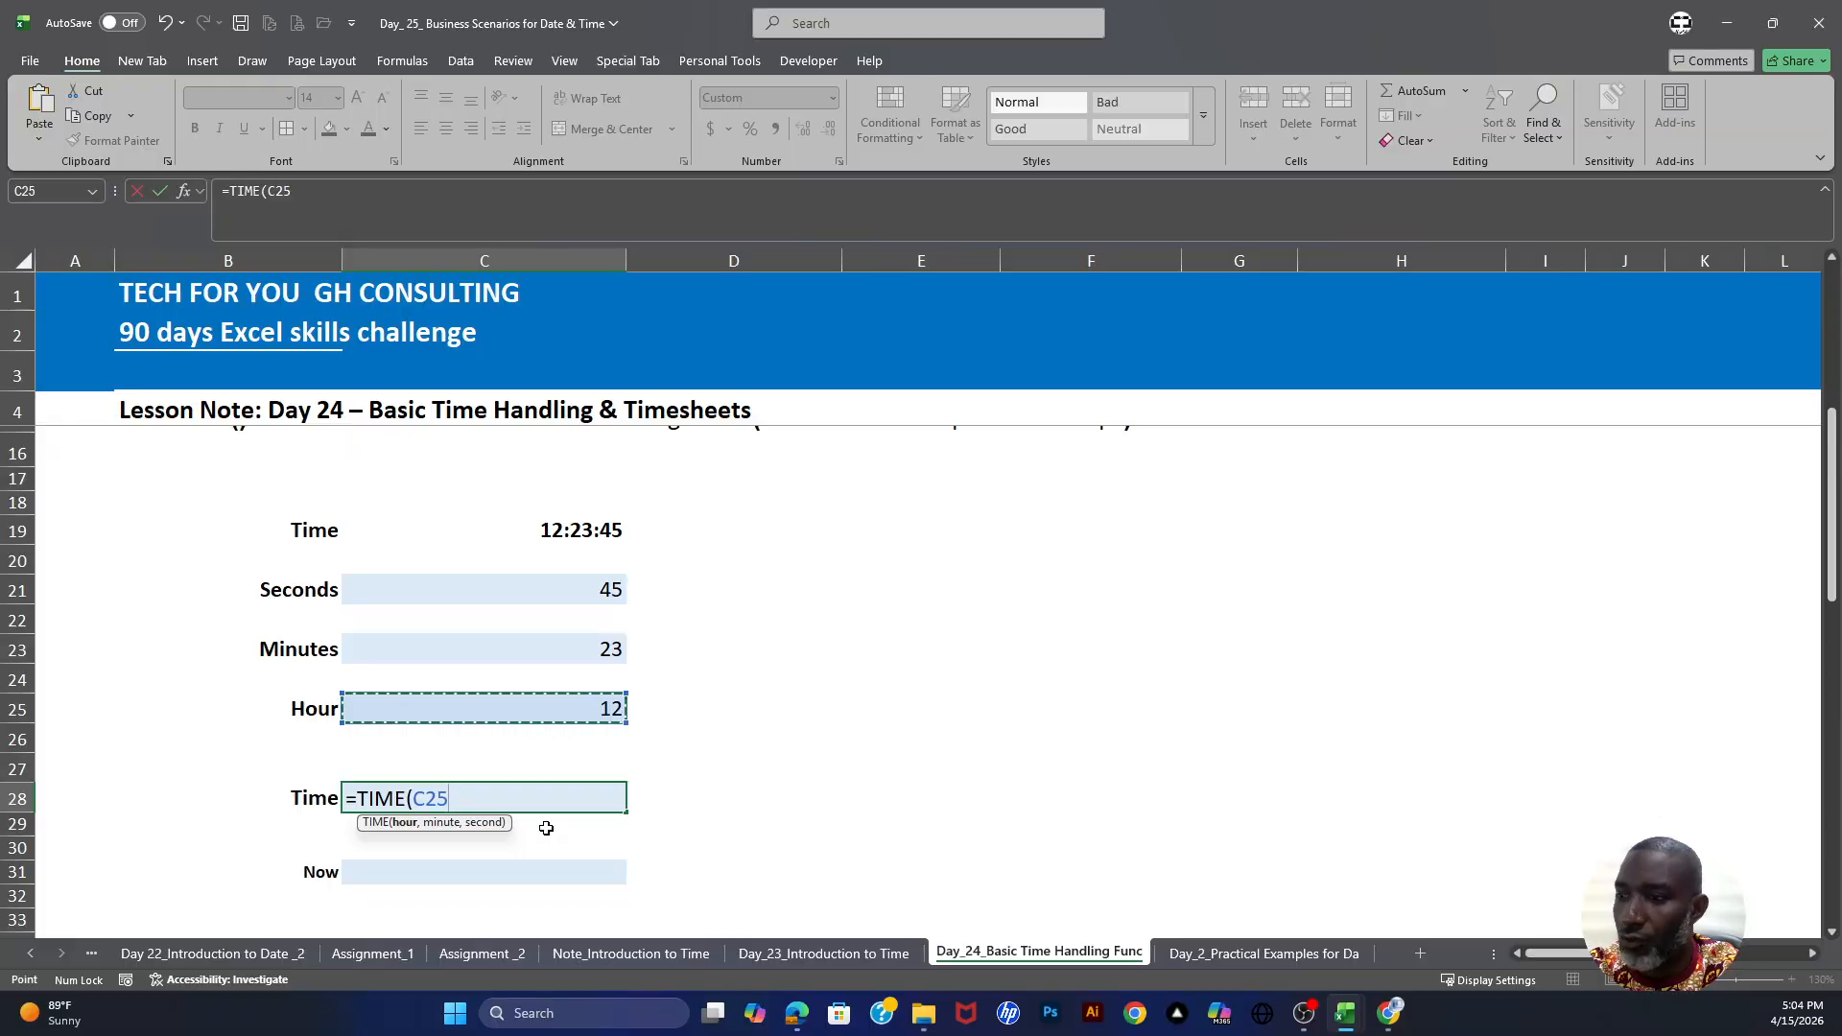
pyautogui.write(',')
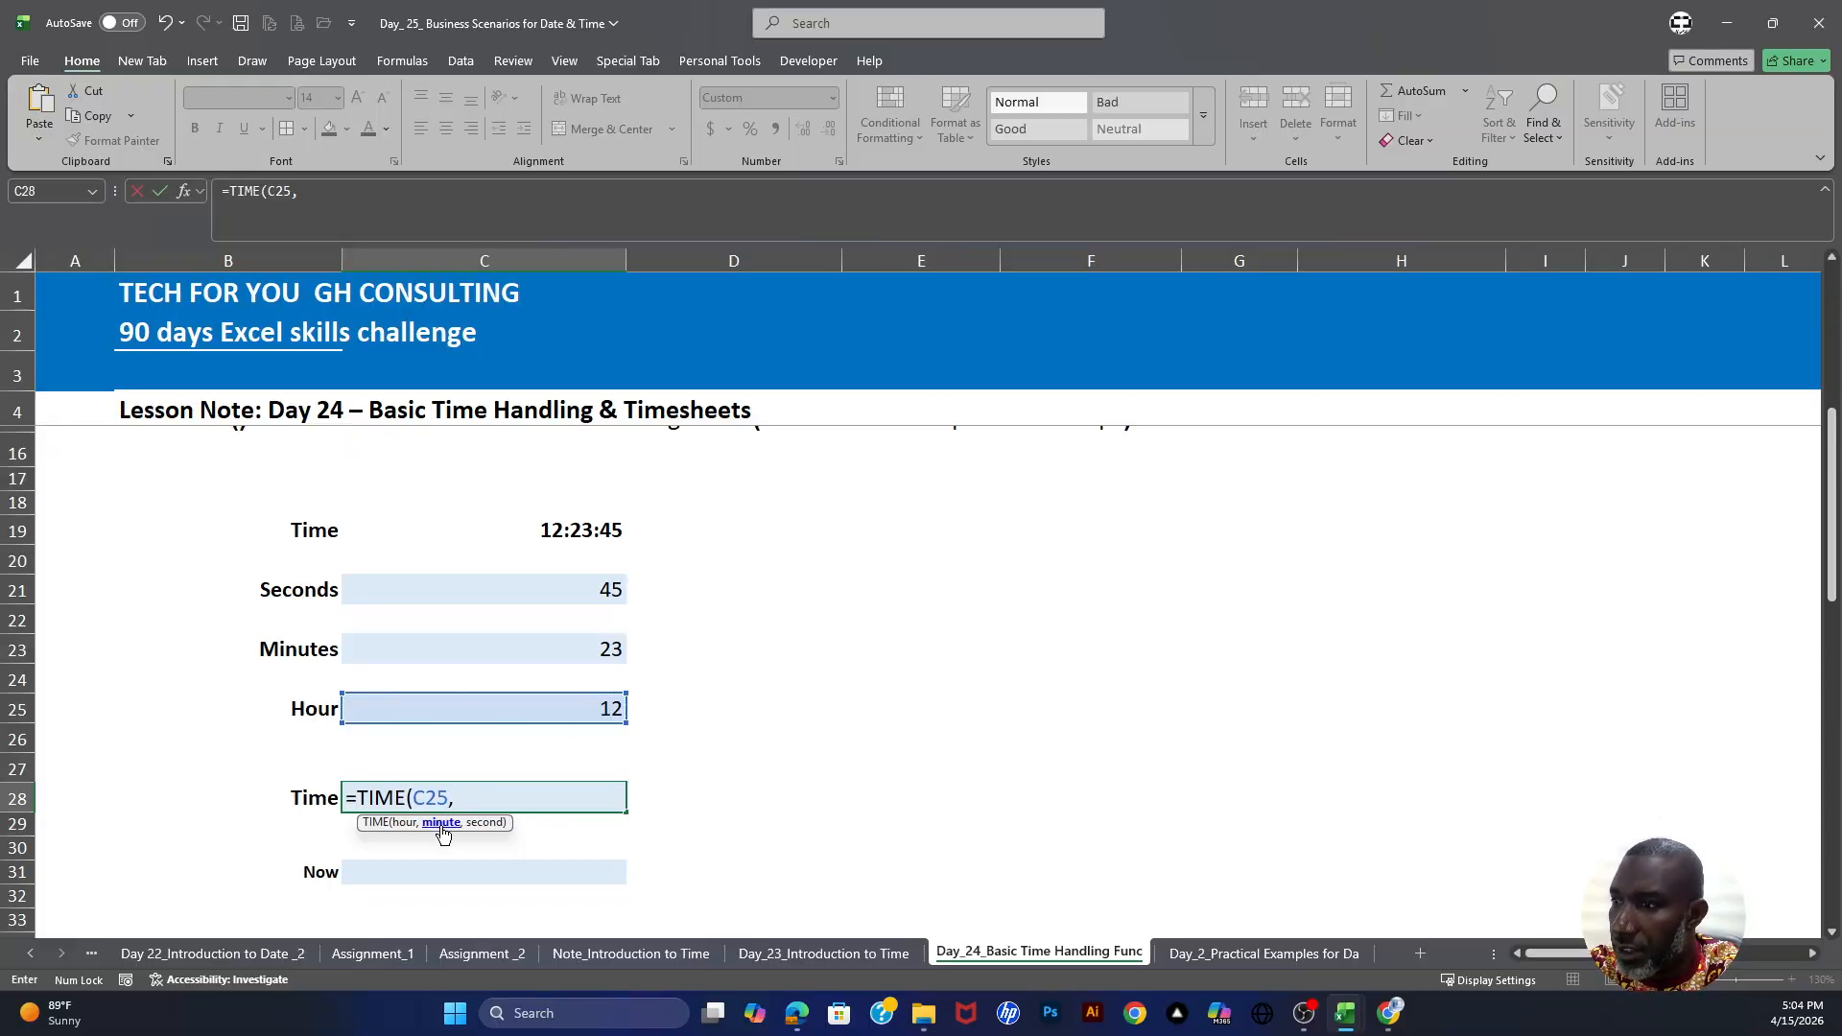
pyautogui.click(615, 651)
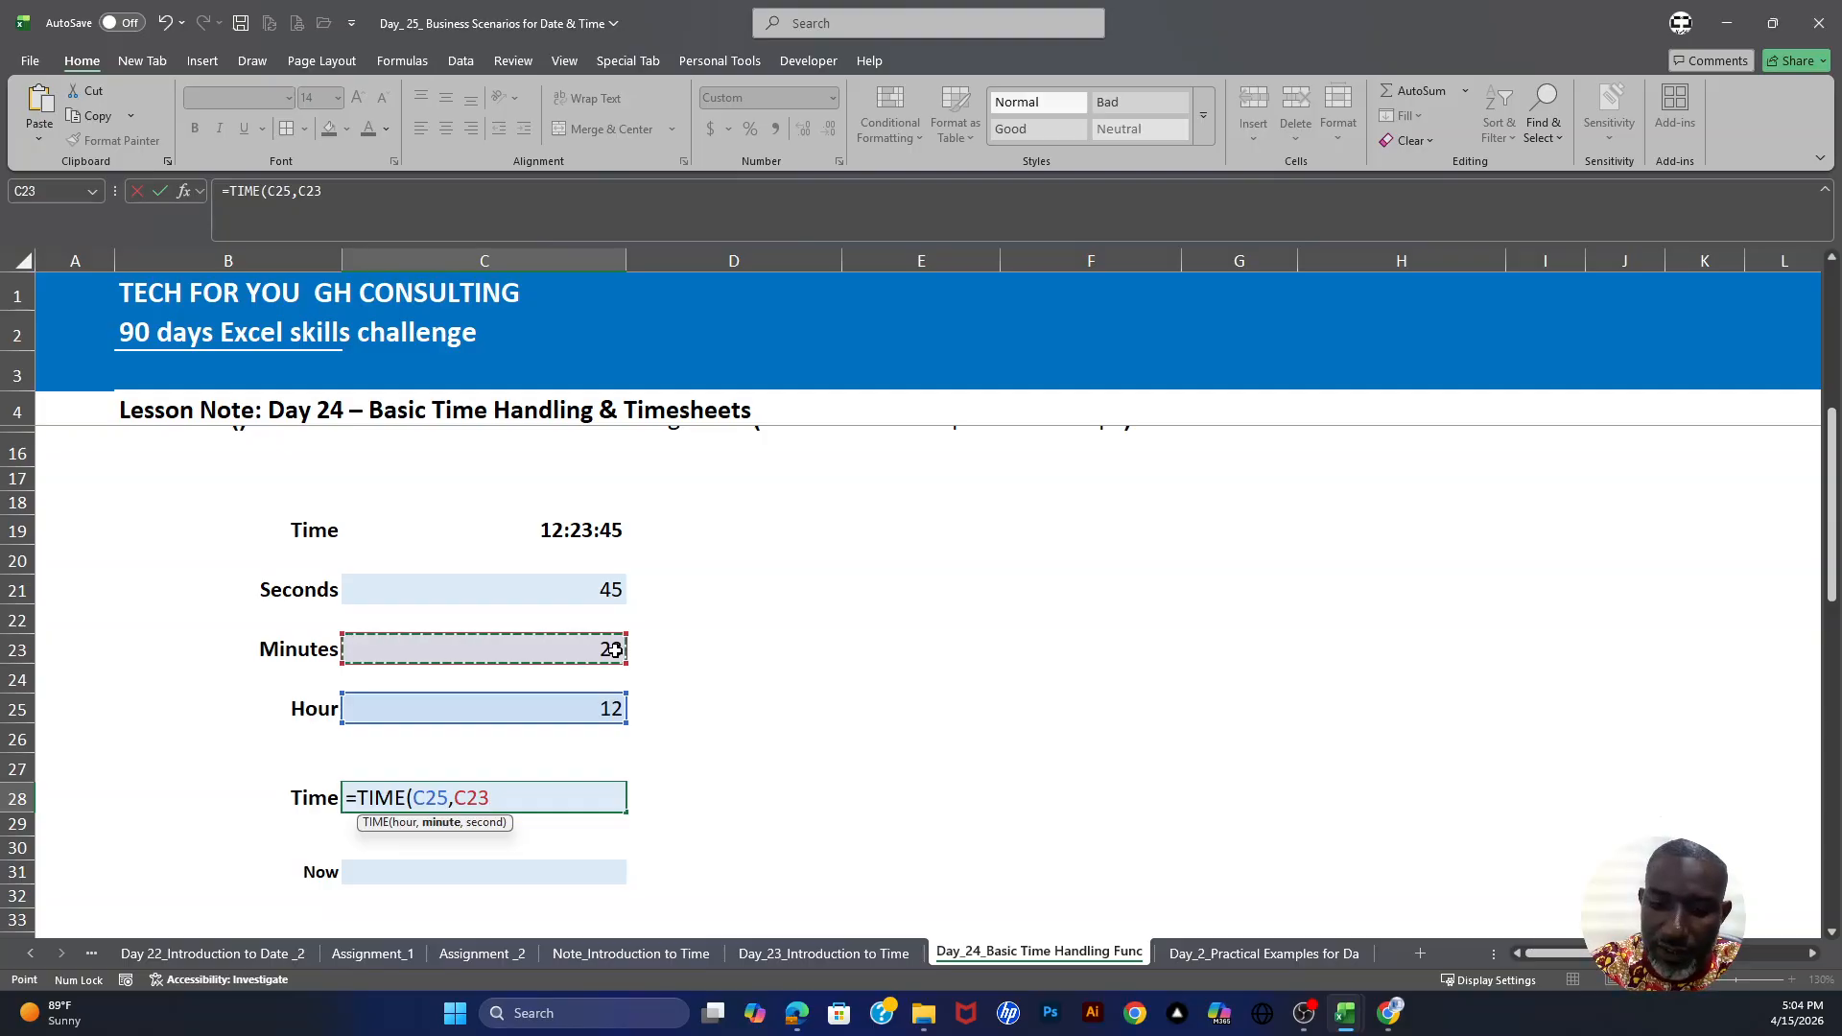
pyautogui.write(',')
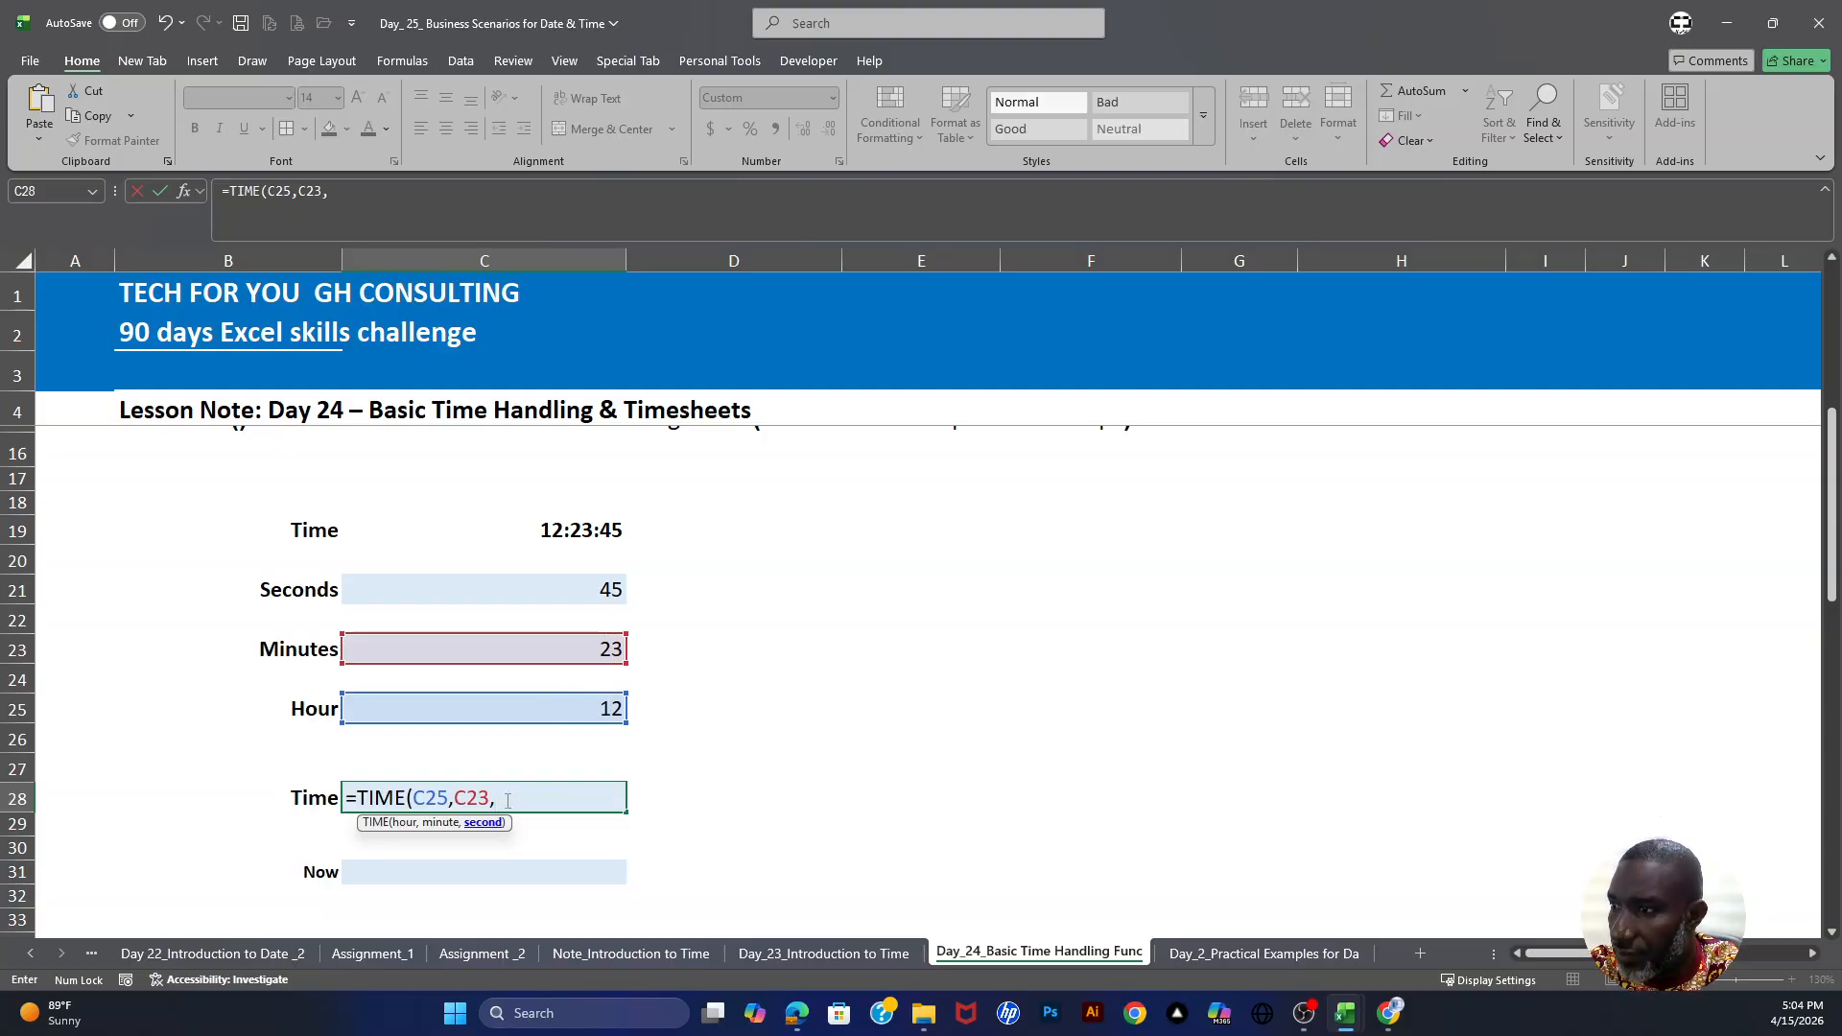
pyautogui.click(612, 593)
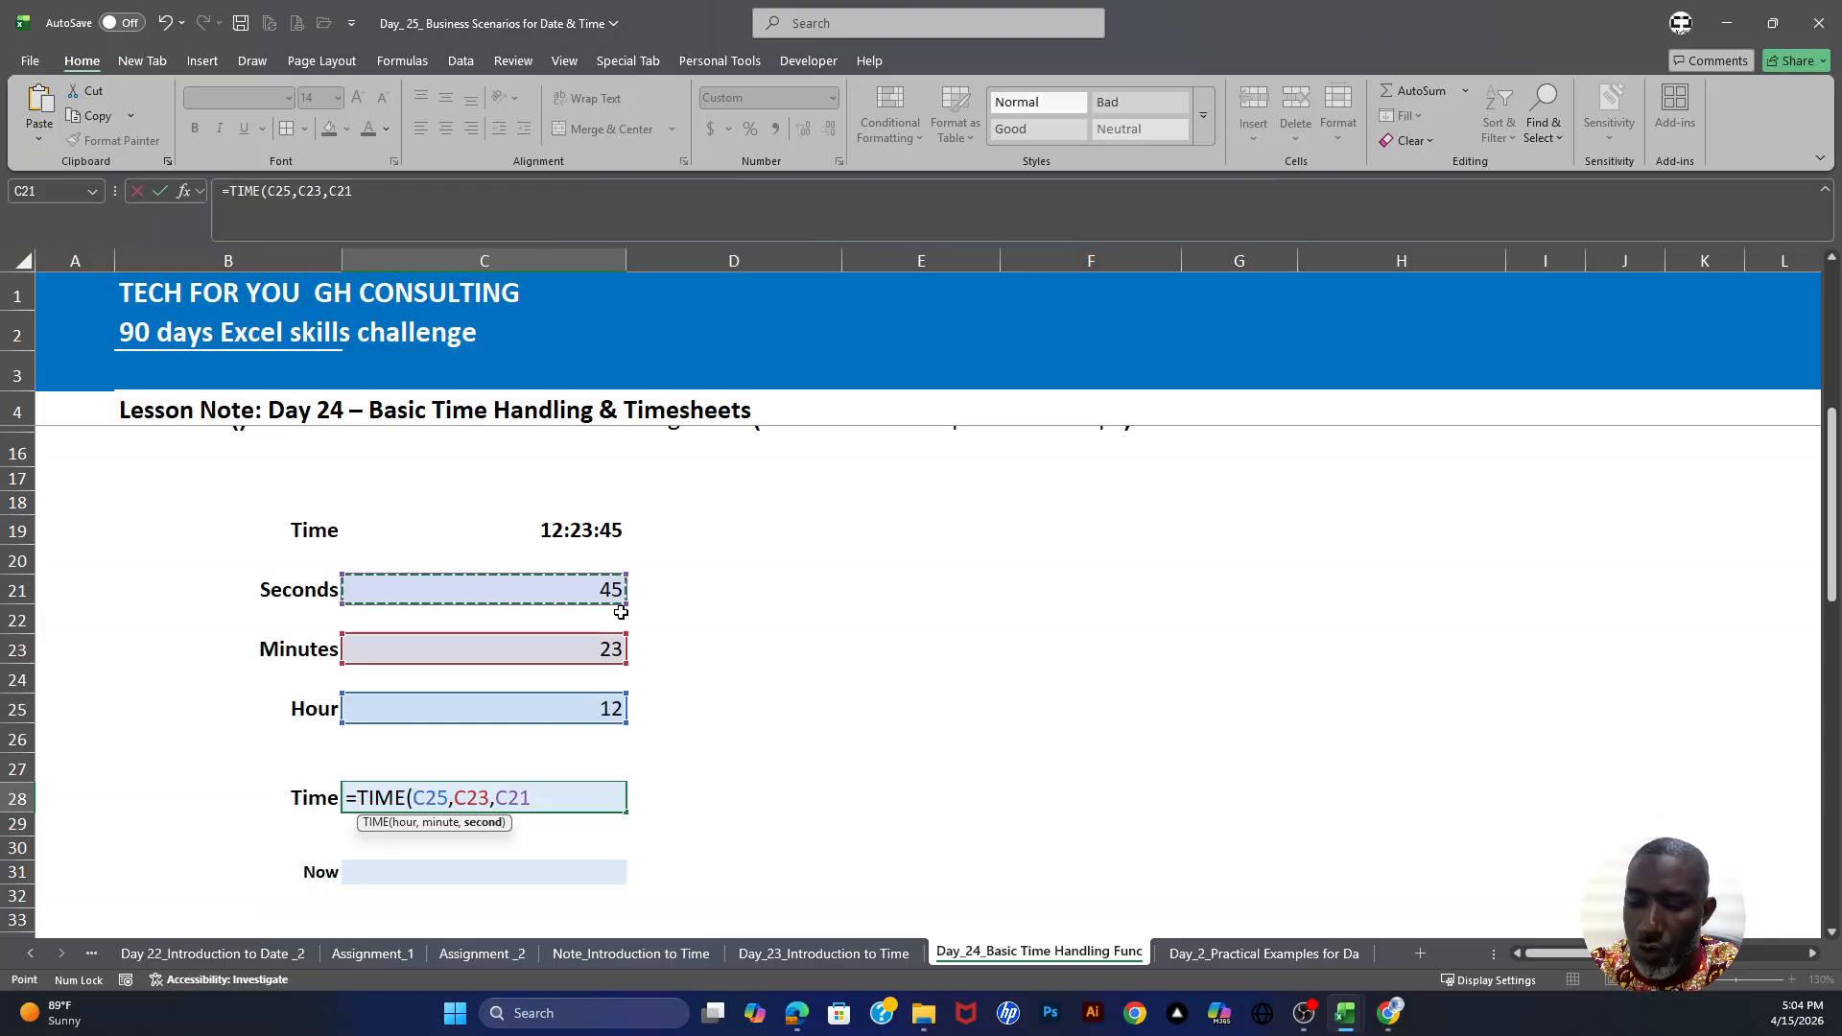
pyautogui.press('Return')
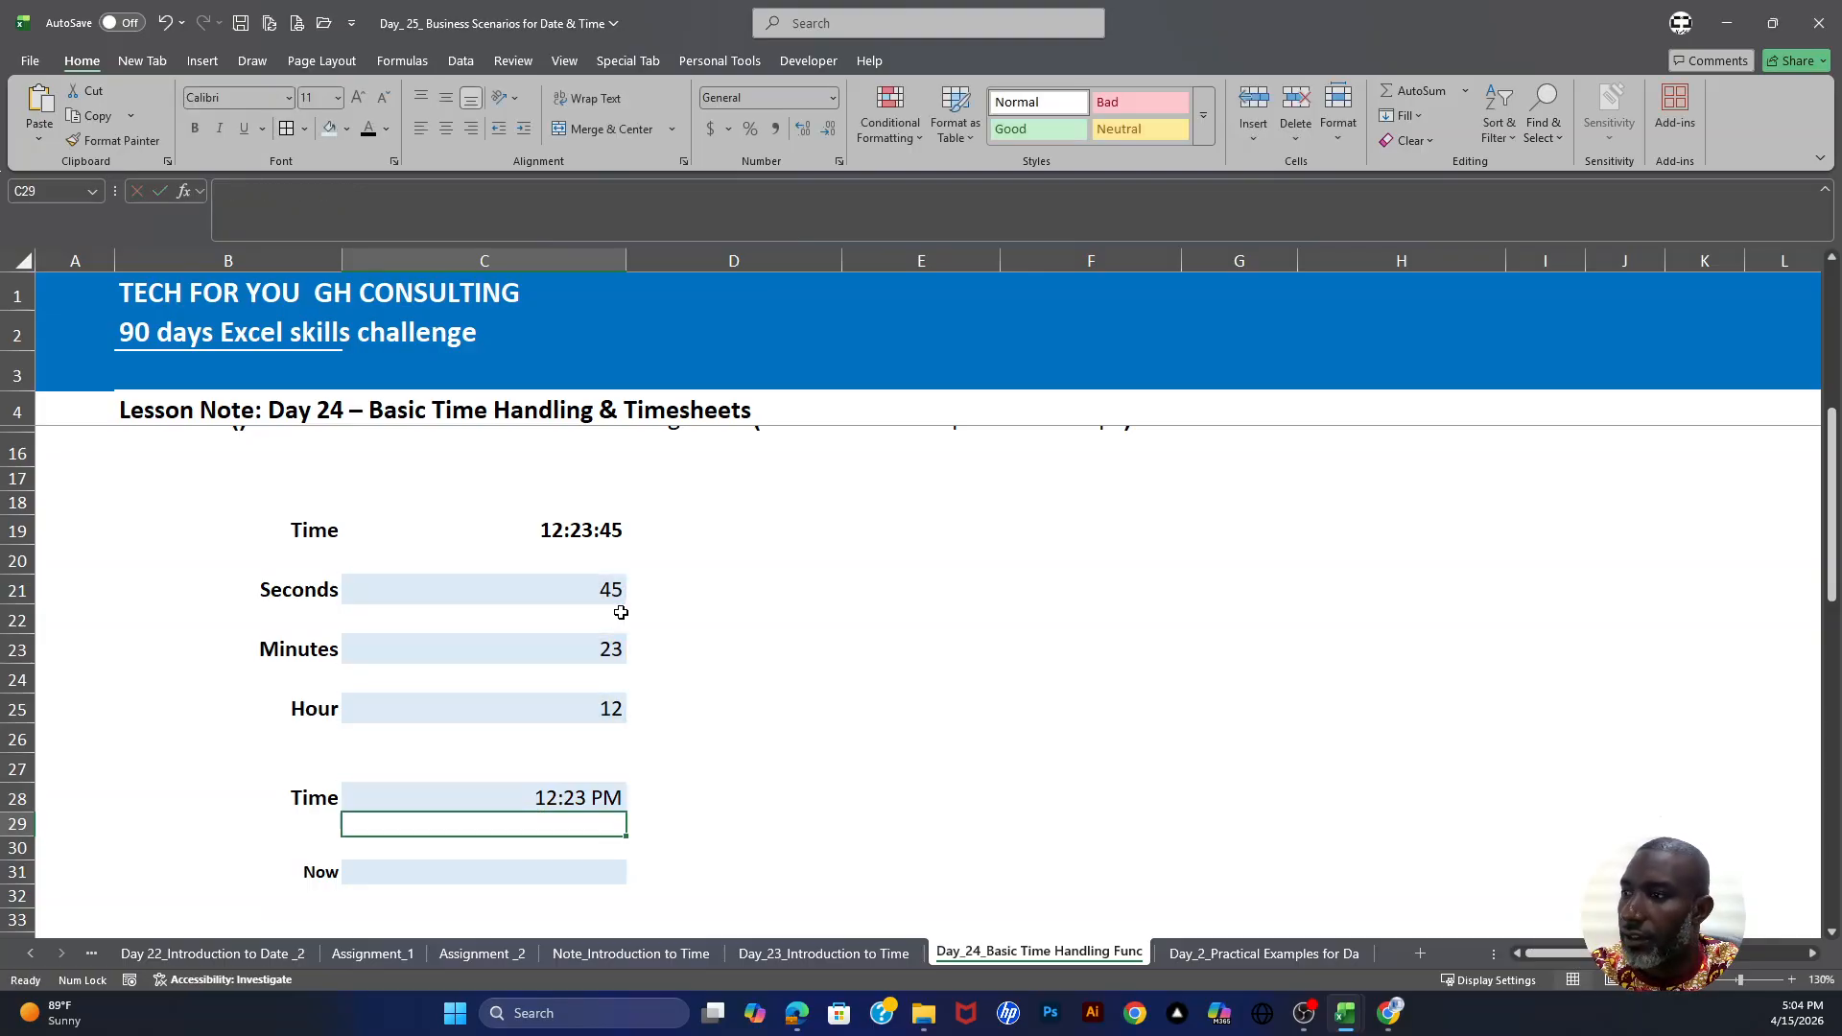
pyautogui.click(562, 807)
# Step: Enter a second set of time parts in column D: 0 seconds in D21, 0 minutes in D23 and hour 16 in D25
pyautogui.click(799, 586)
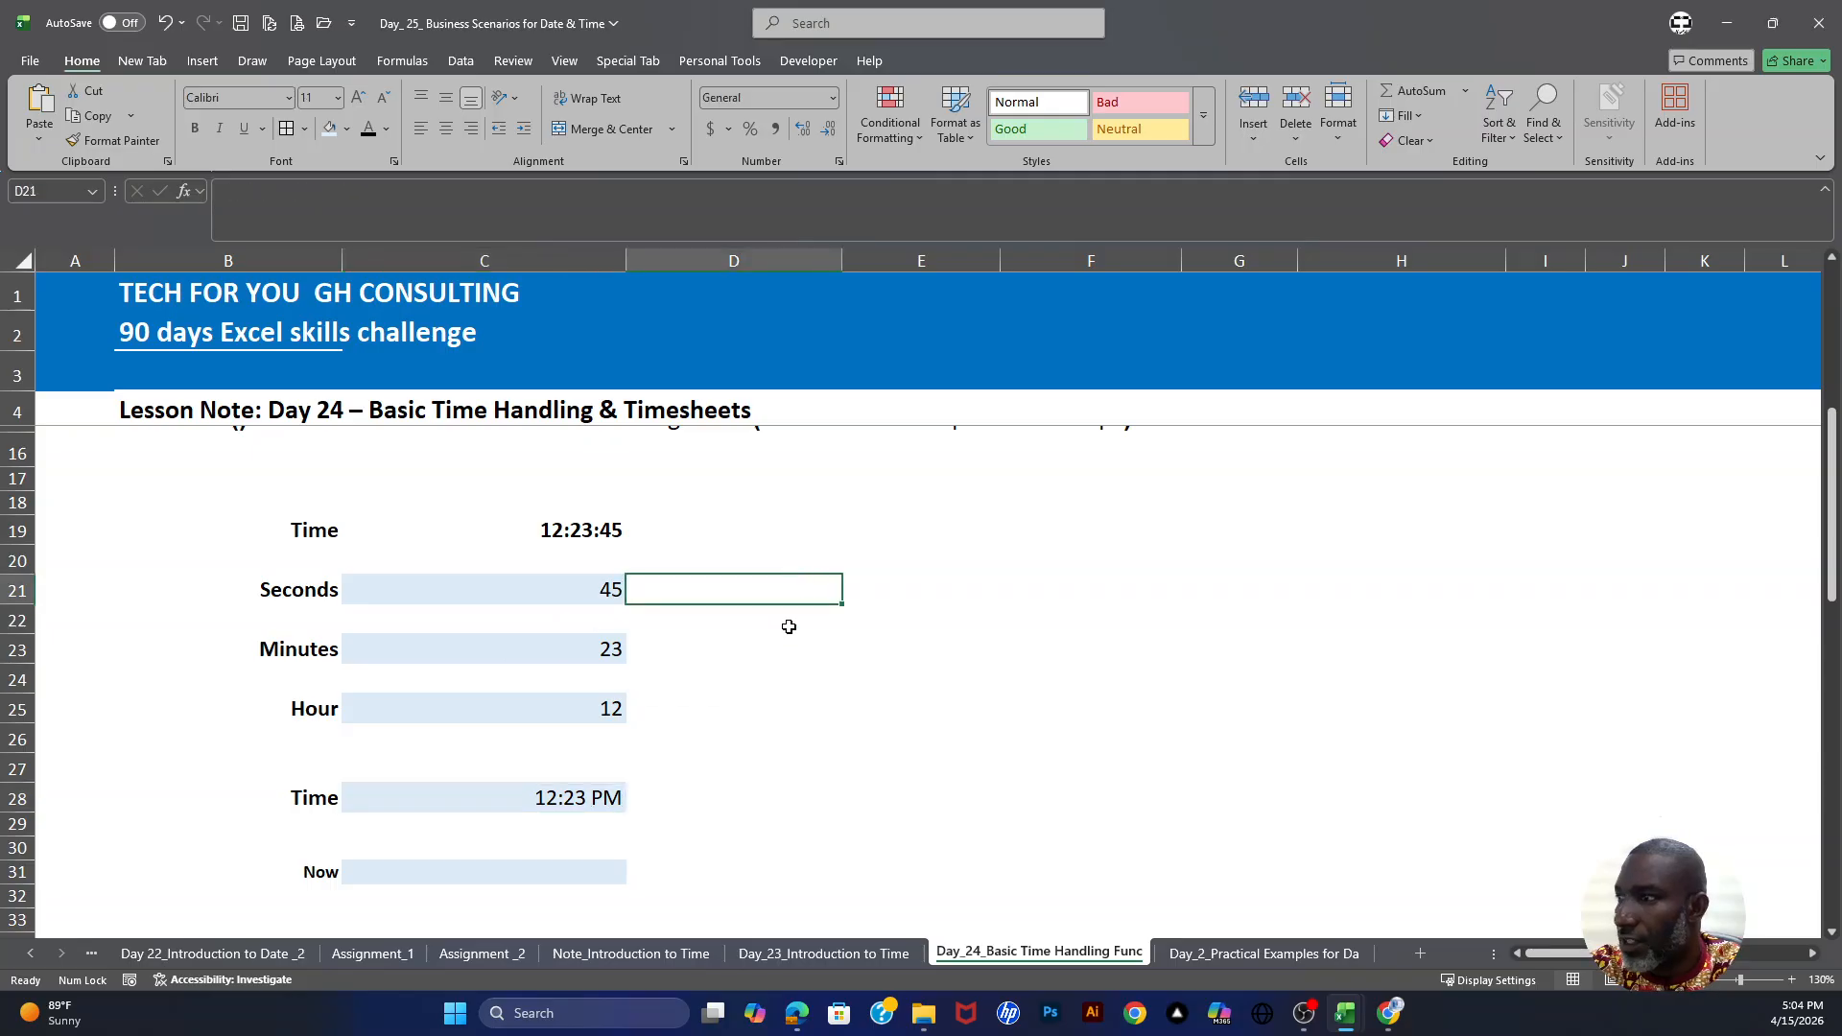
pyautogui.write('00')
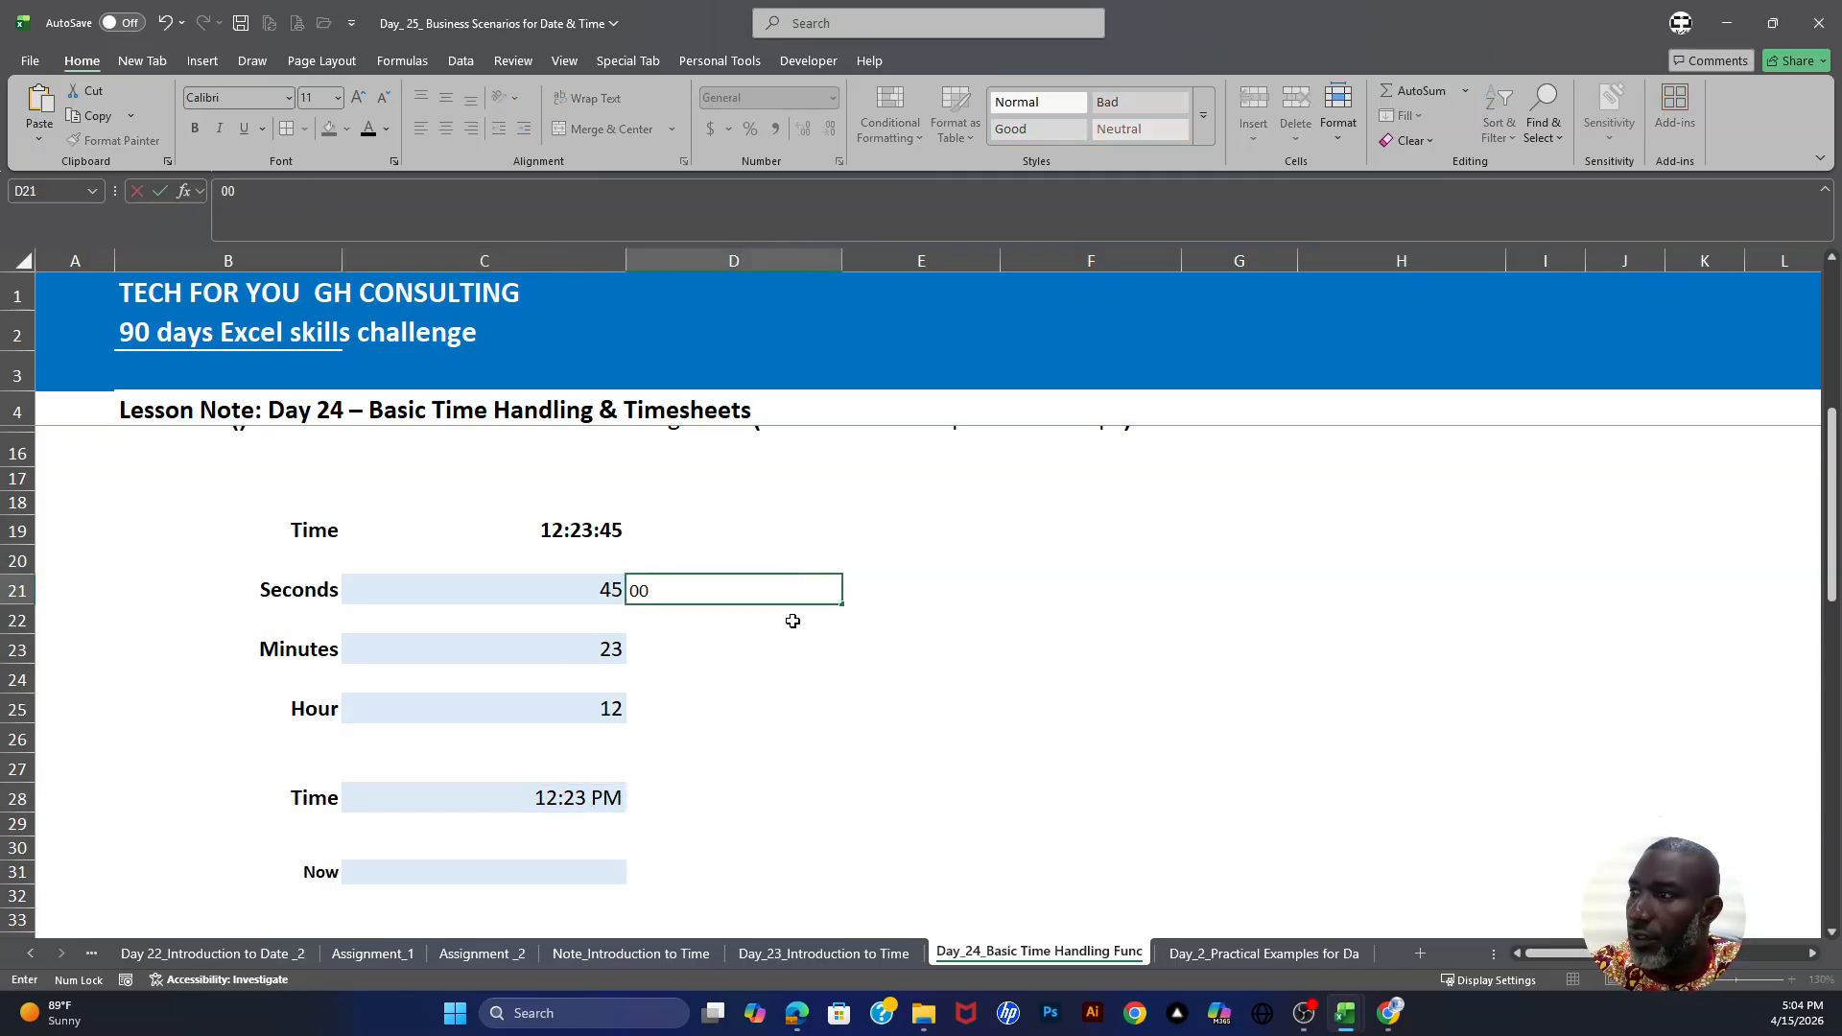
pyautogui.click(690, 640)
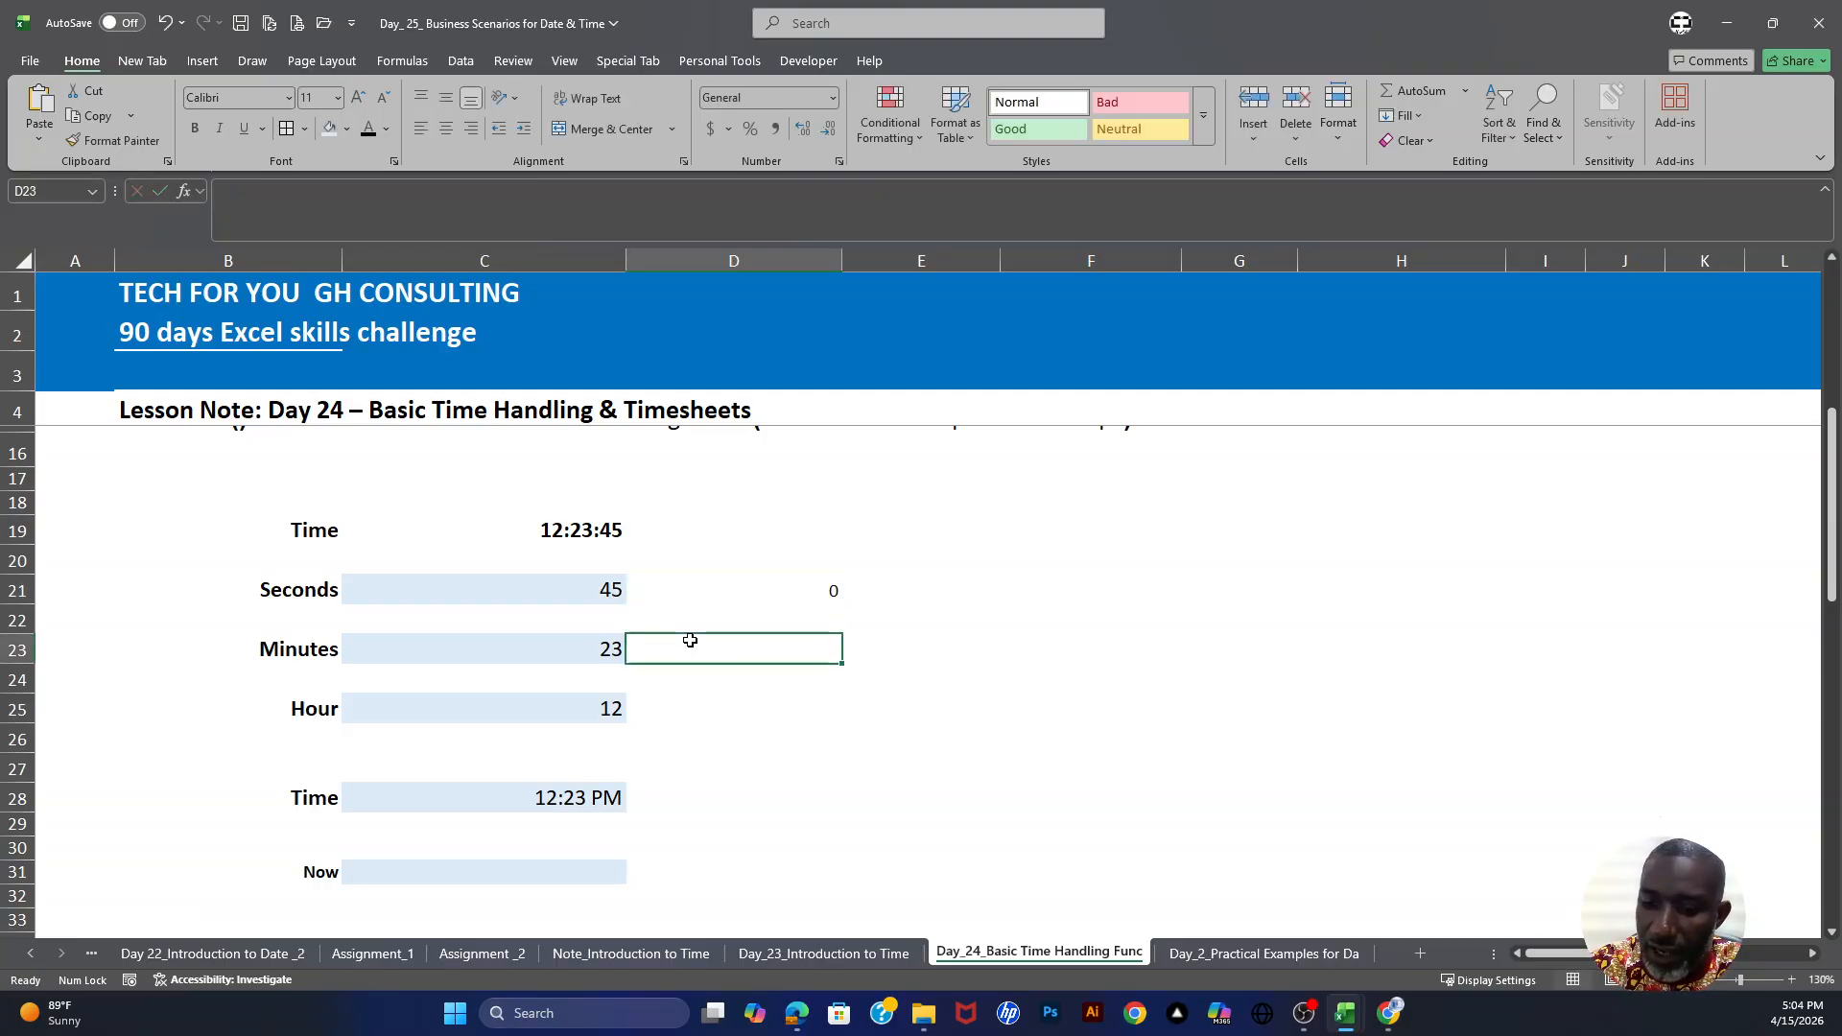
pyautogui.write('0')
pyautogui.click(745, 706)
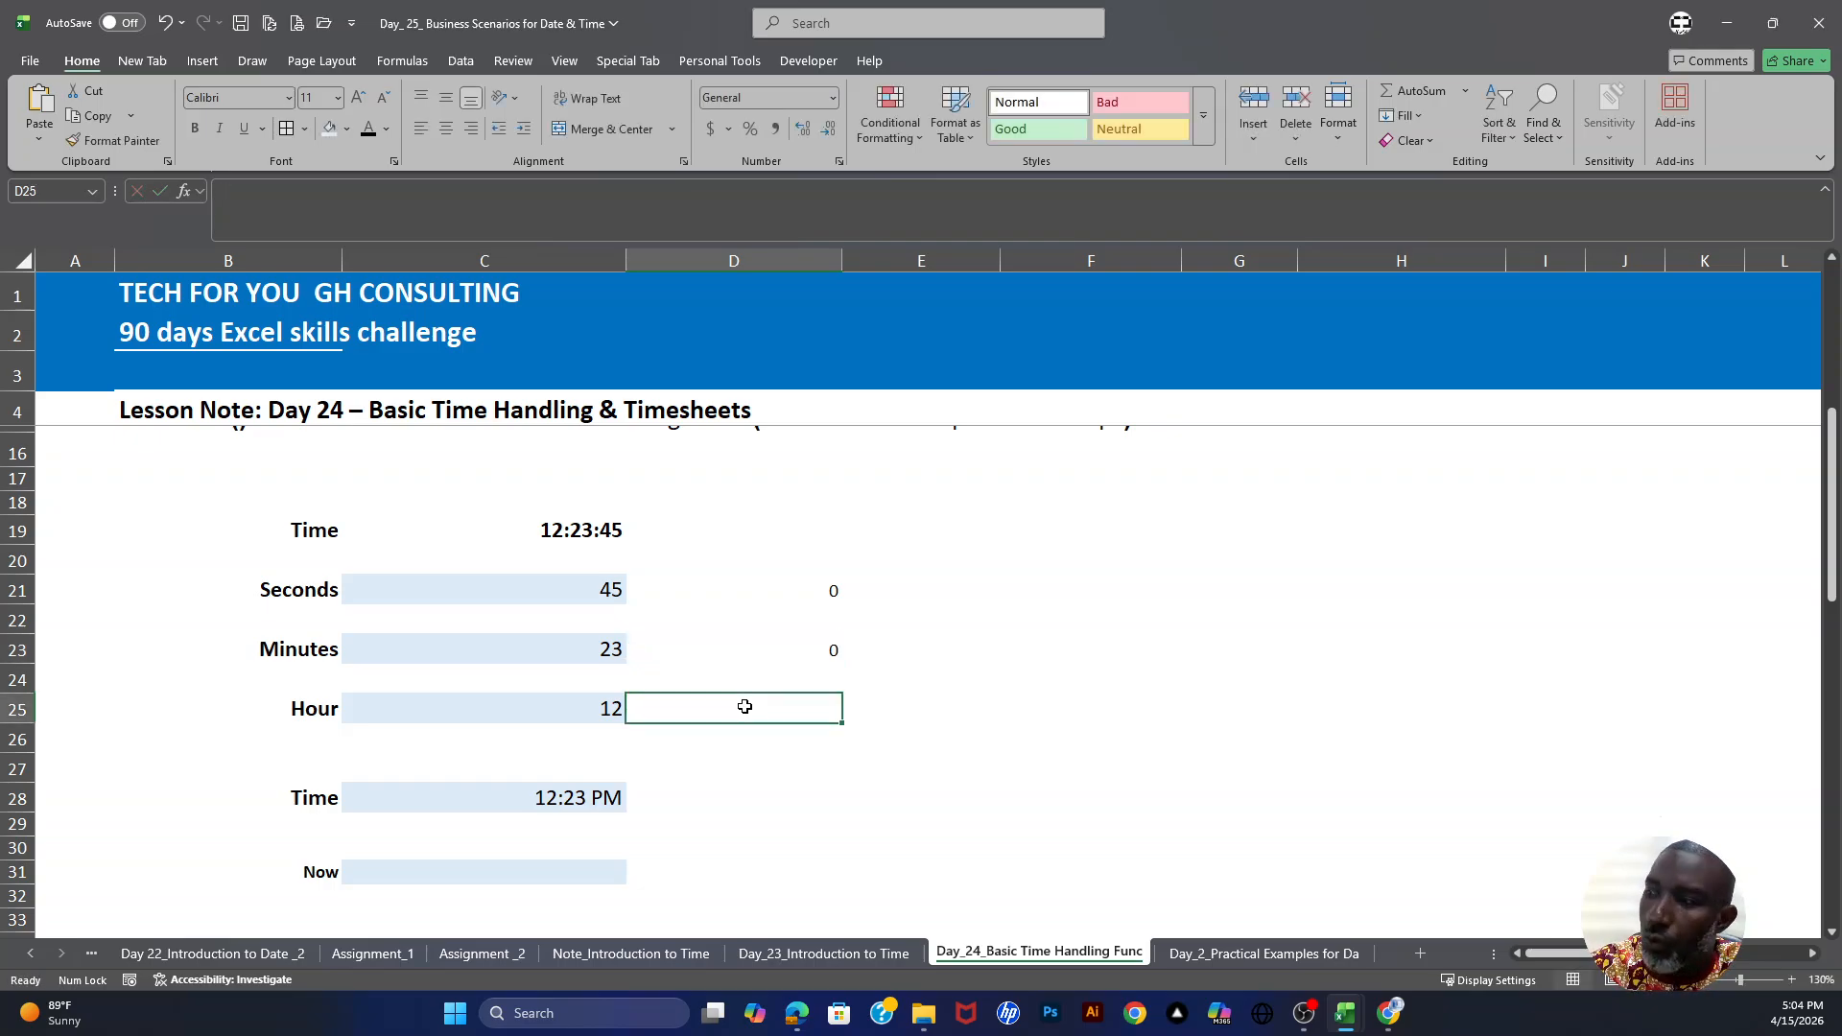
pyautogui.write('4')
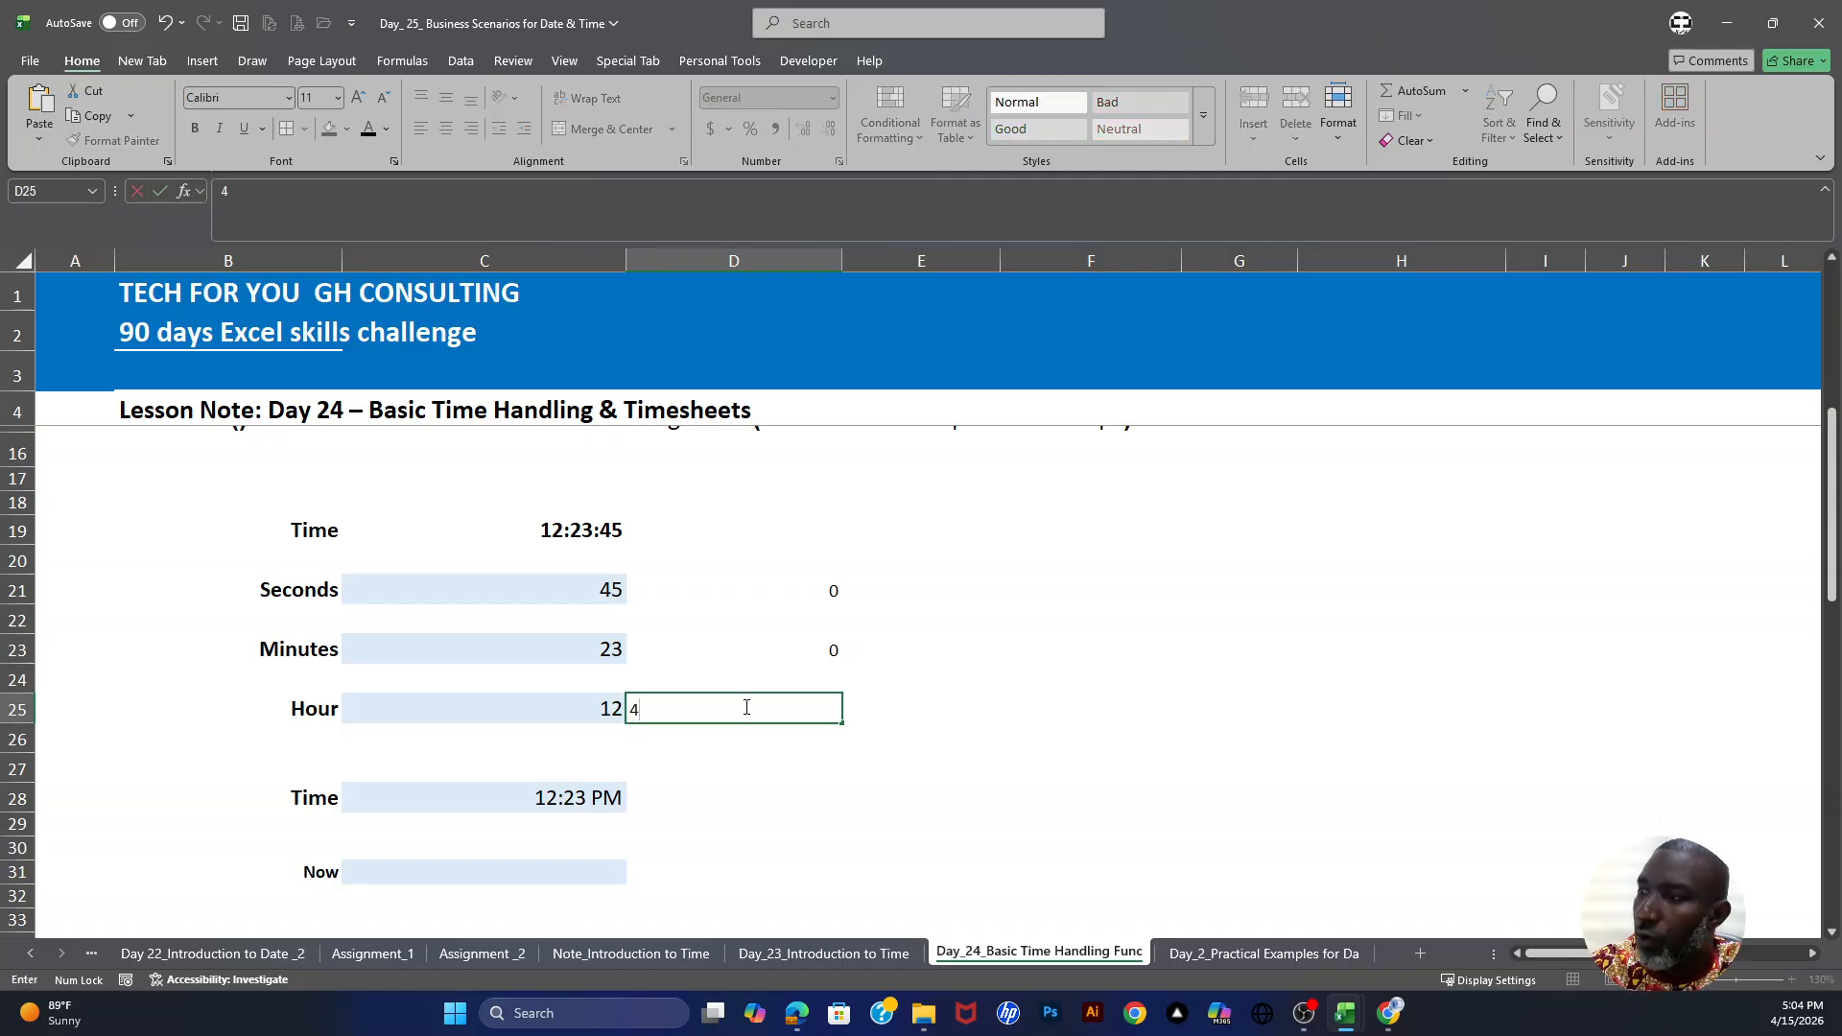
pyautogui.click(804, 767)
pyautogui.click(798, 709)
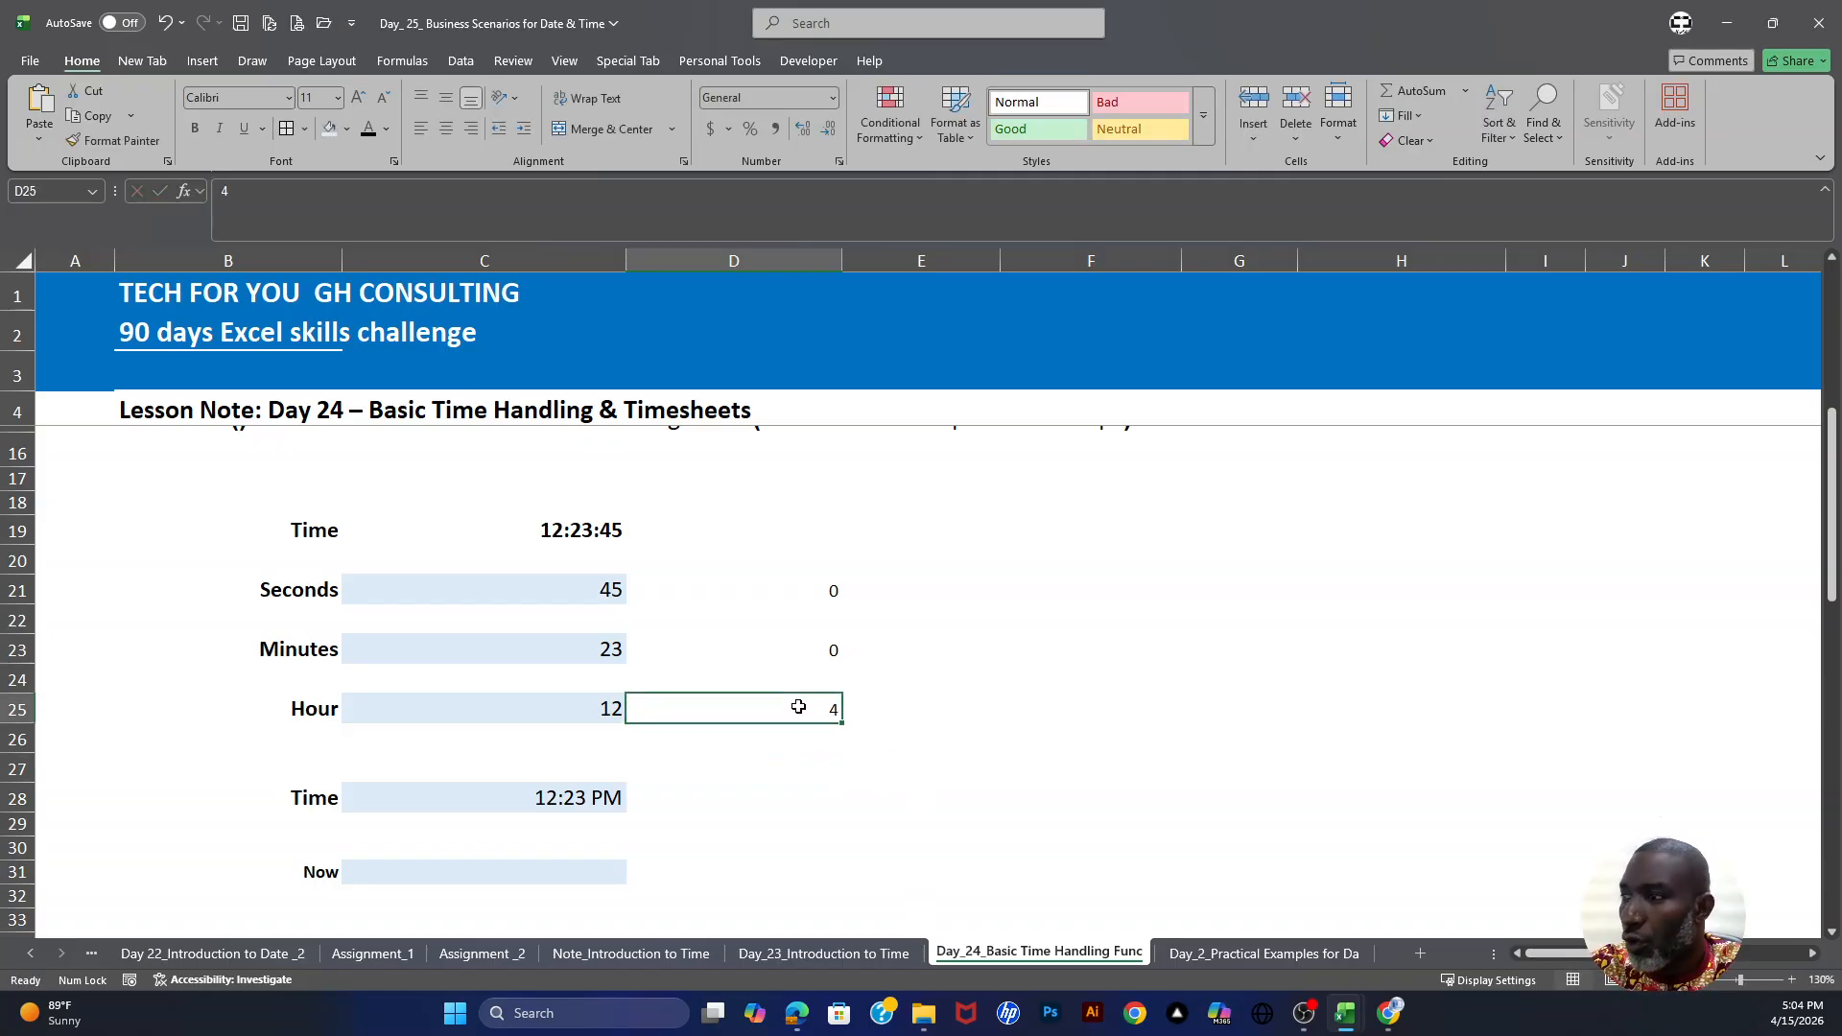
pyautogui.write('16')
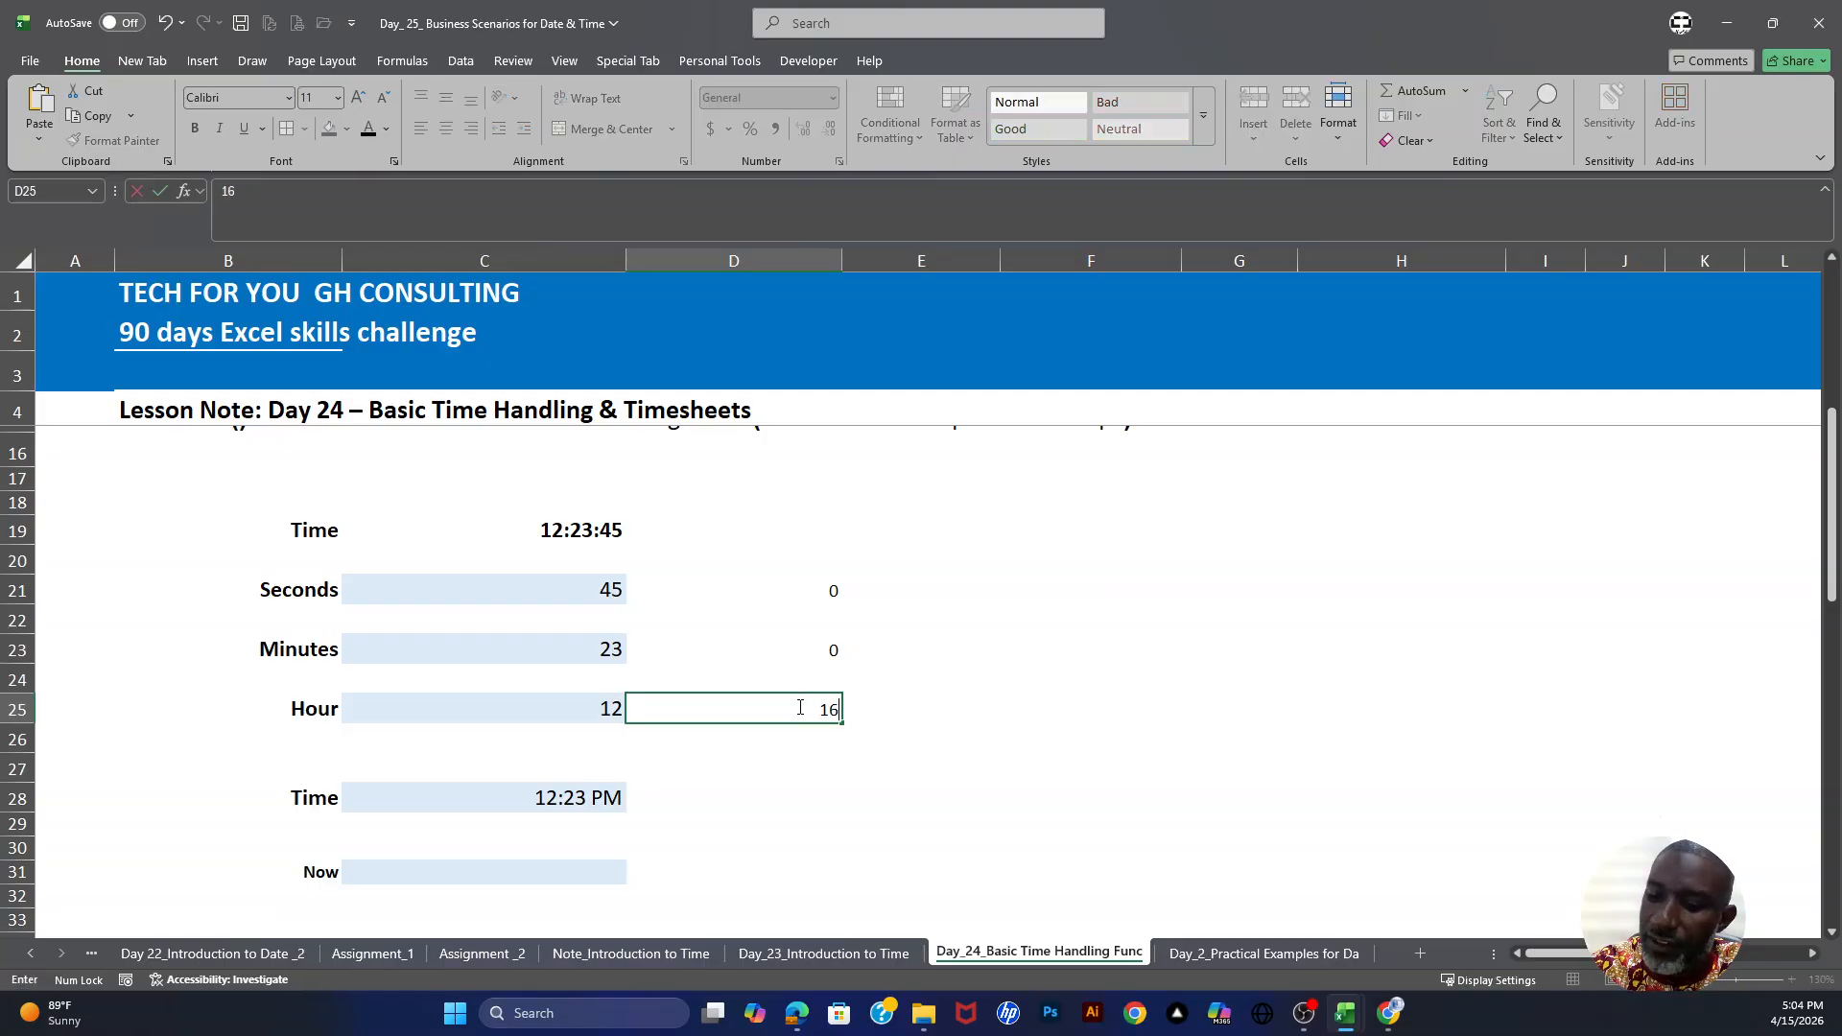
# Step: Build a time in D28 from the column D hour, minutes and seconds with the formula =TIME(D25,D23,D21)
pyautogui.click(745, 800)
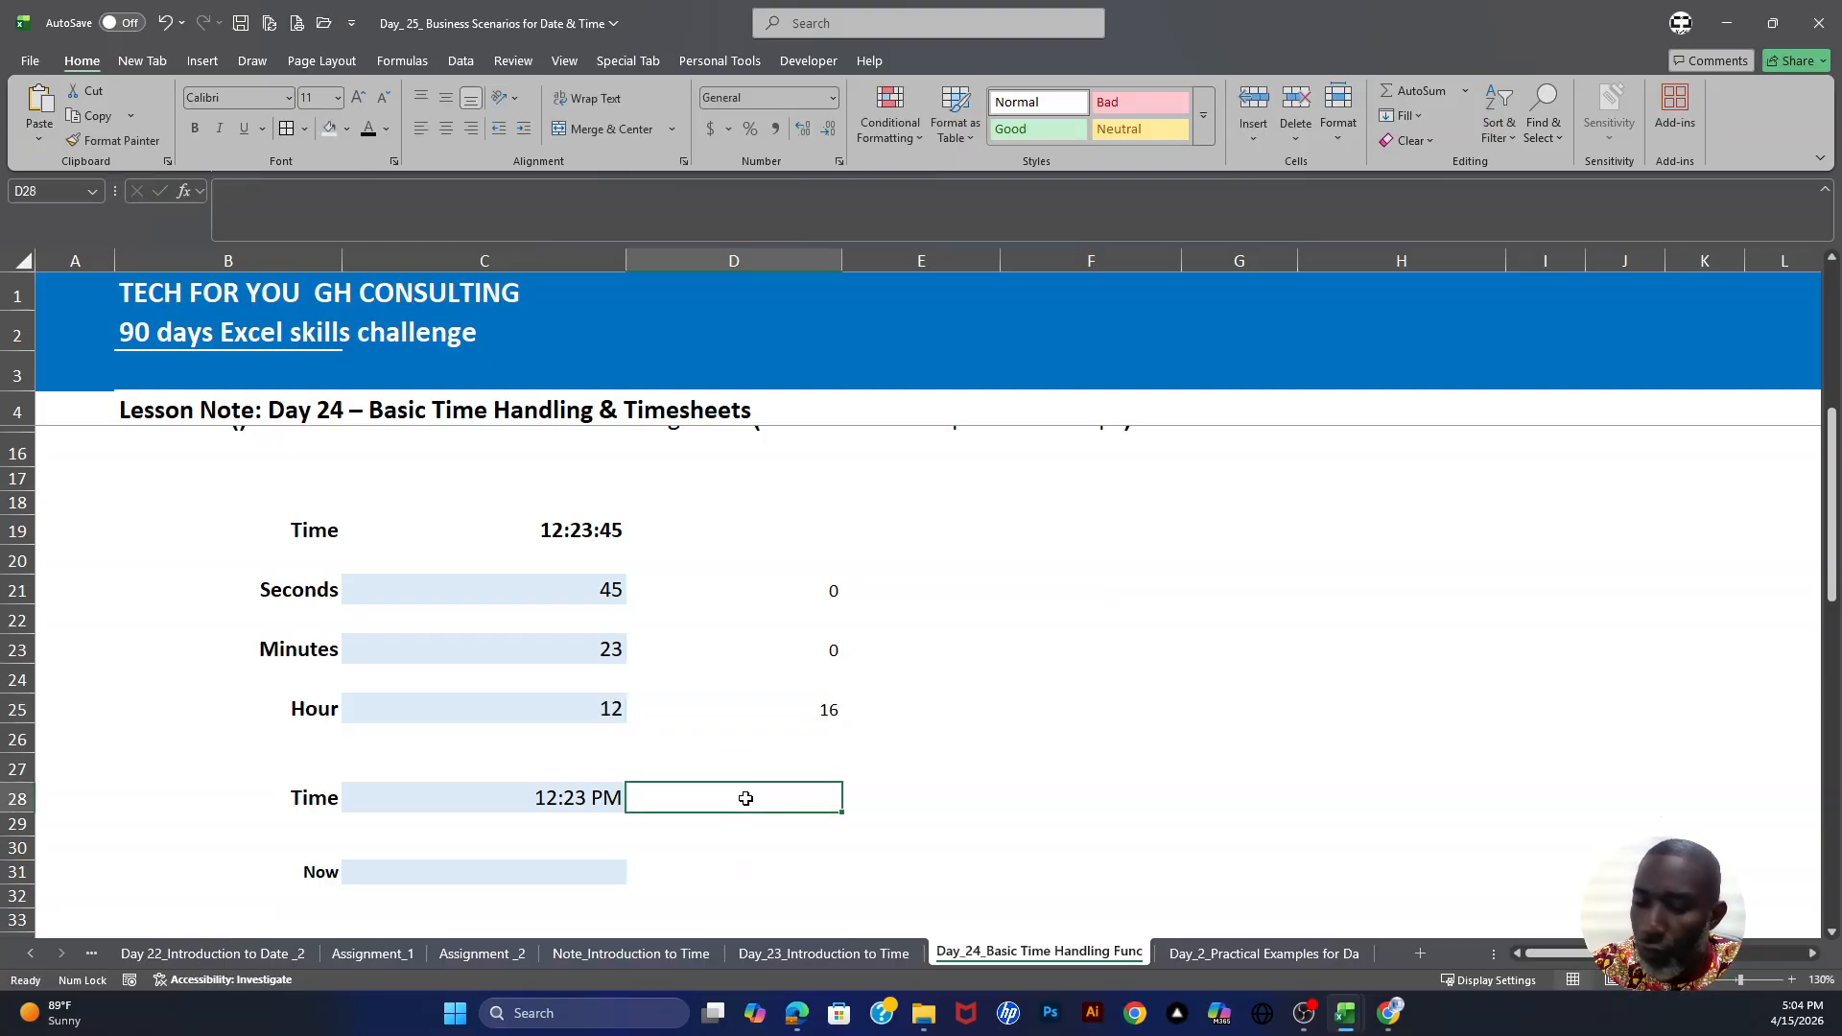
pyautogui.write('=tim')
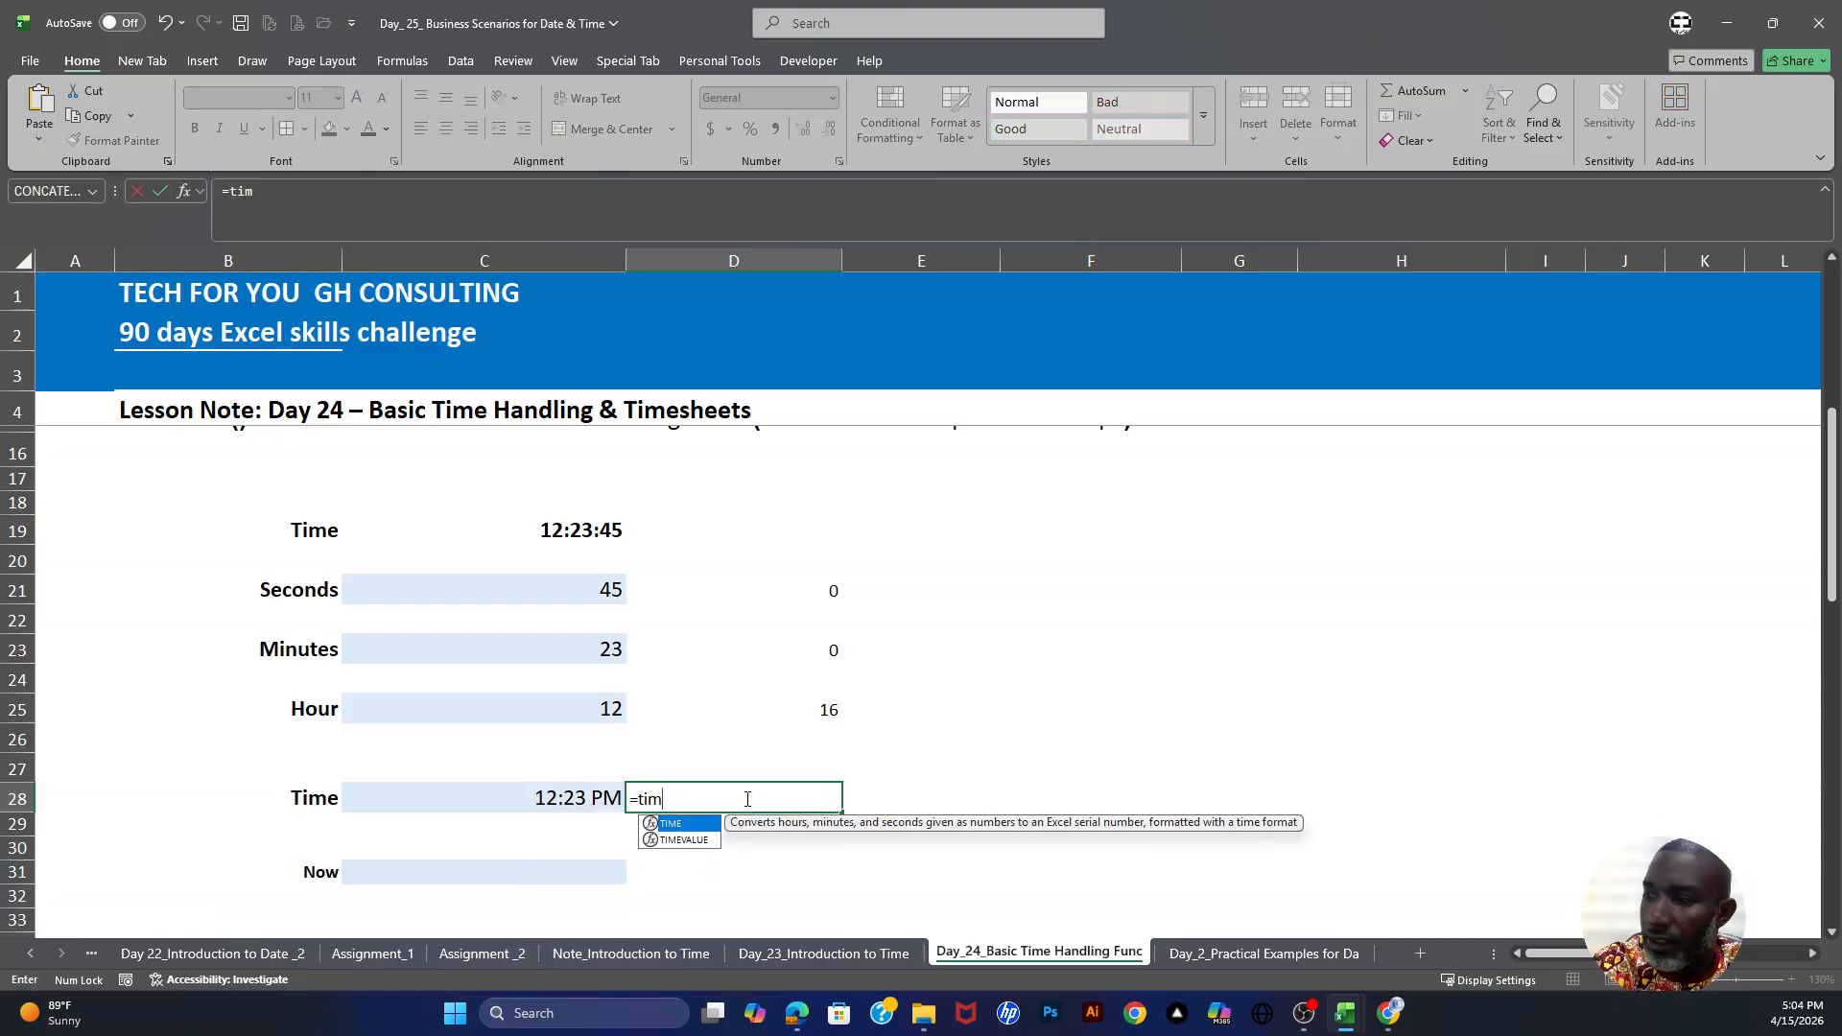
pyautogui.press('Tab')
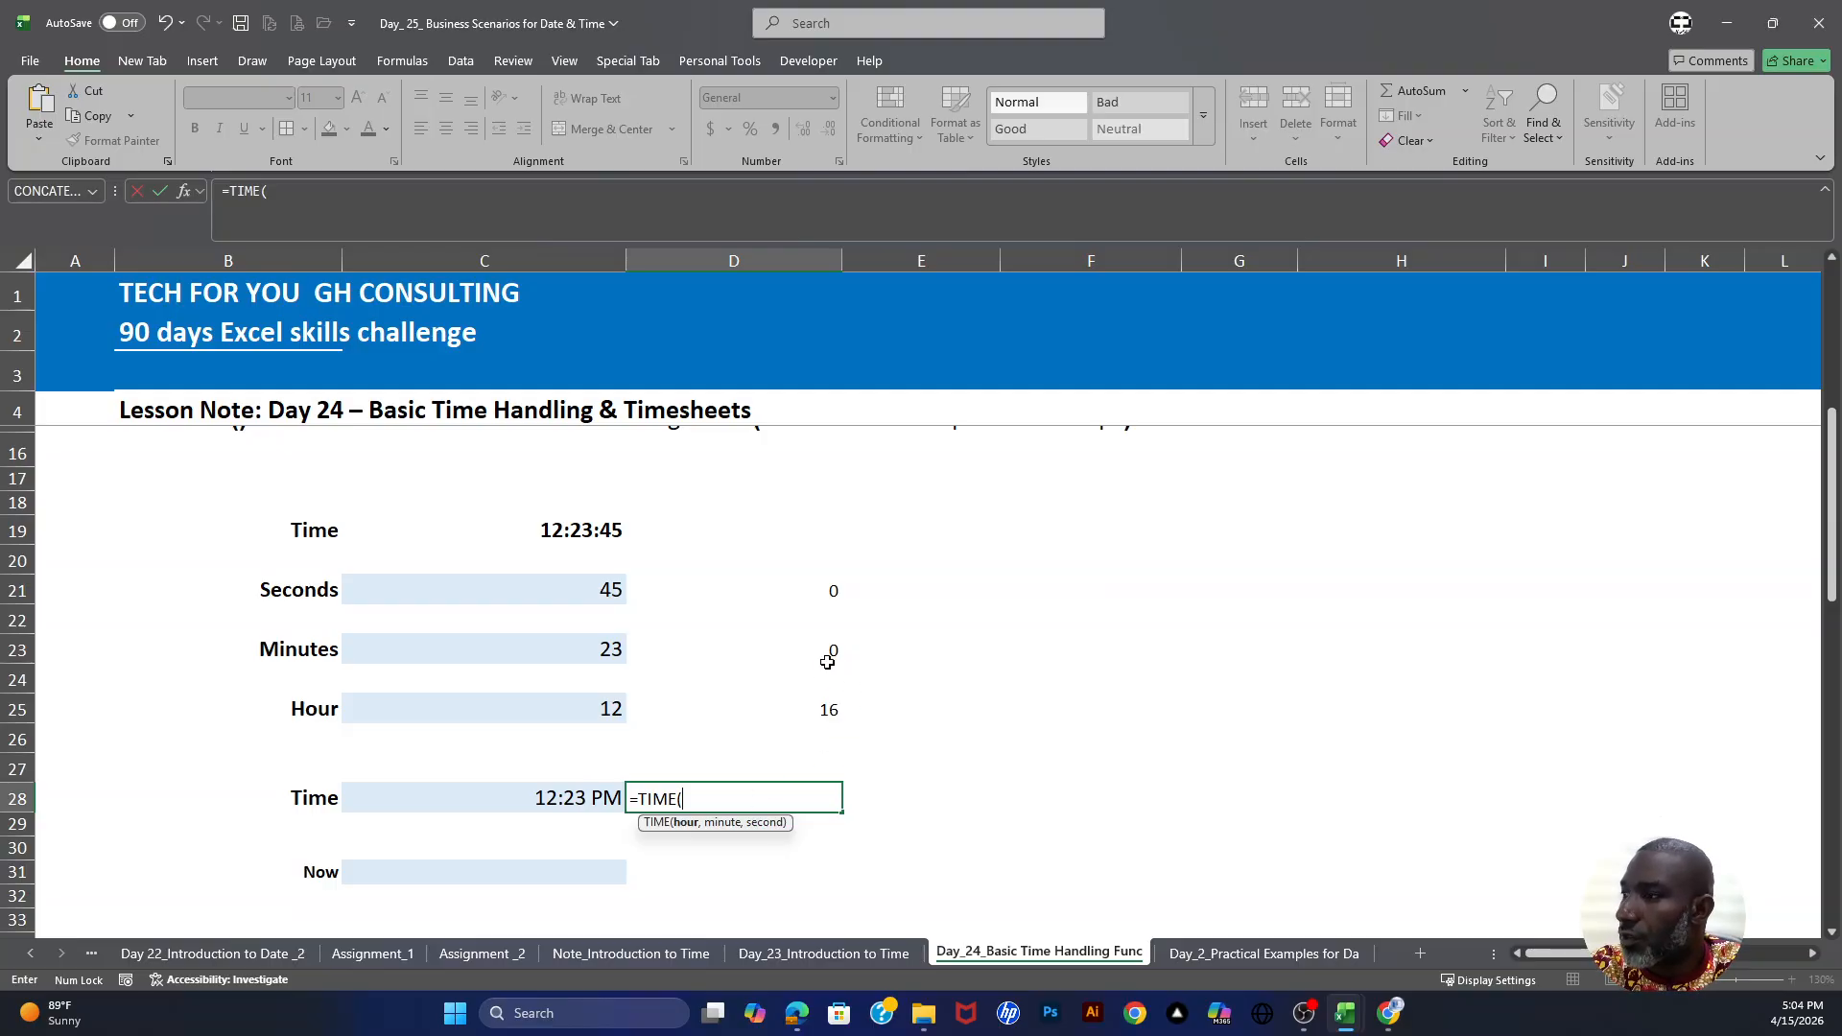
pyautogui.click(830, 711)
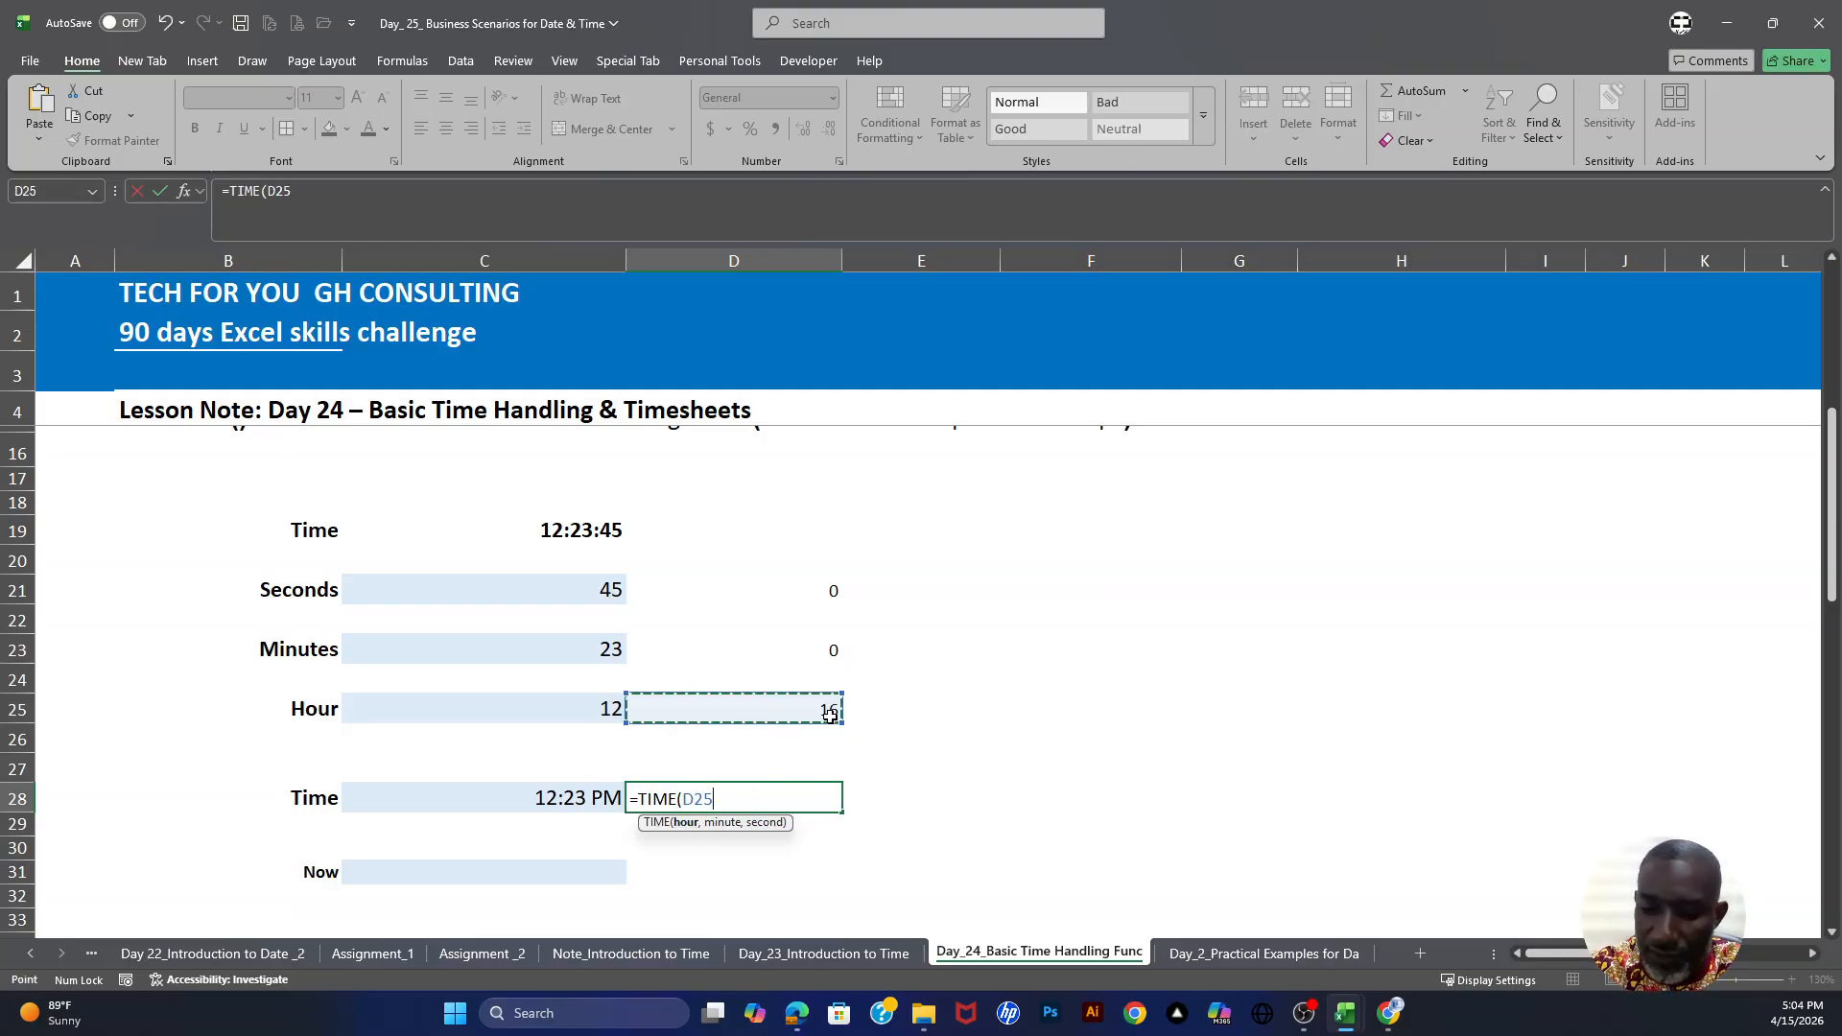
pyautogui.write(',')
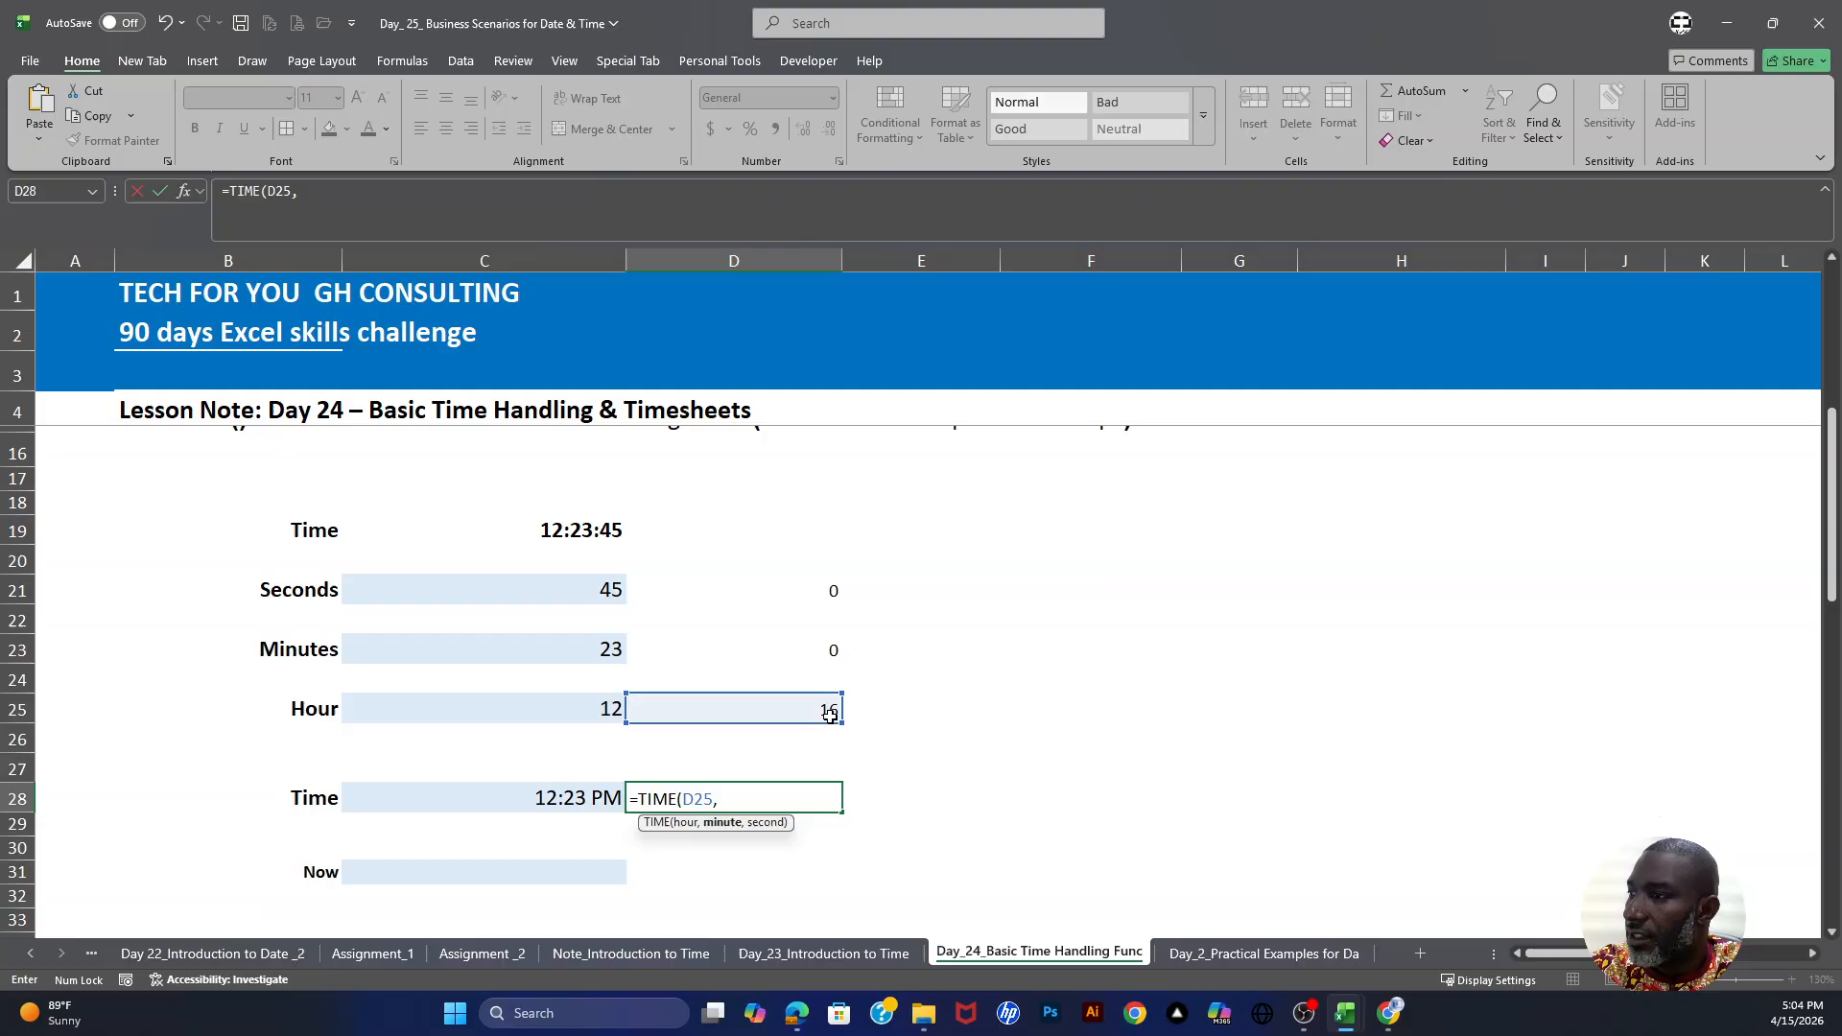
pyautogui.click(823, 650)
pyautogui.write(',')
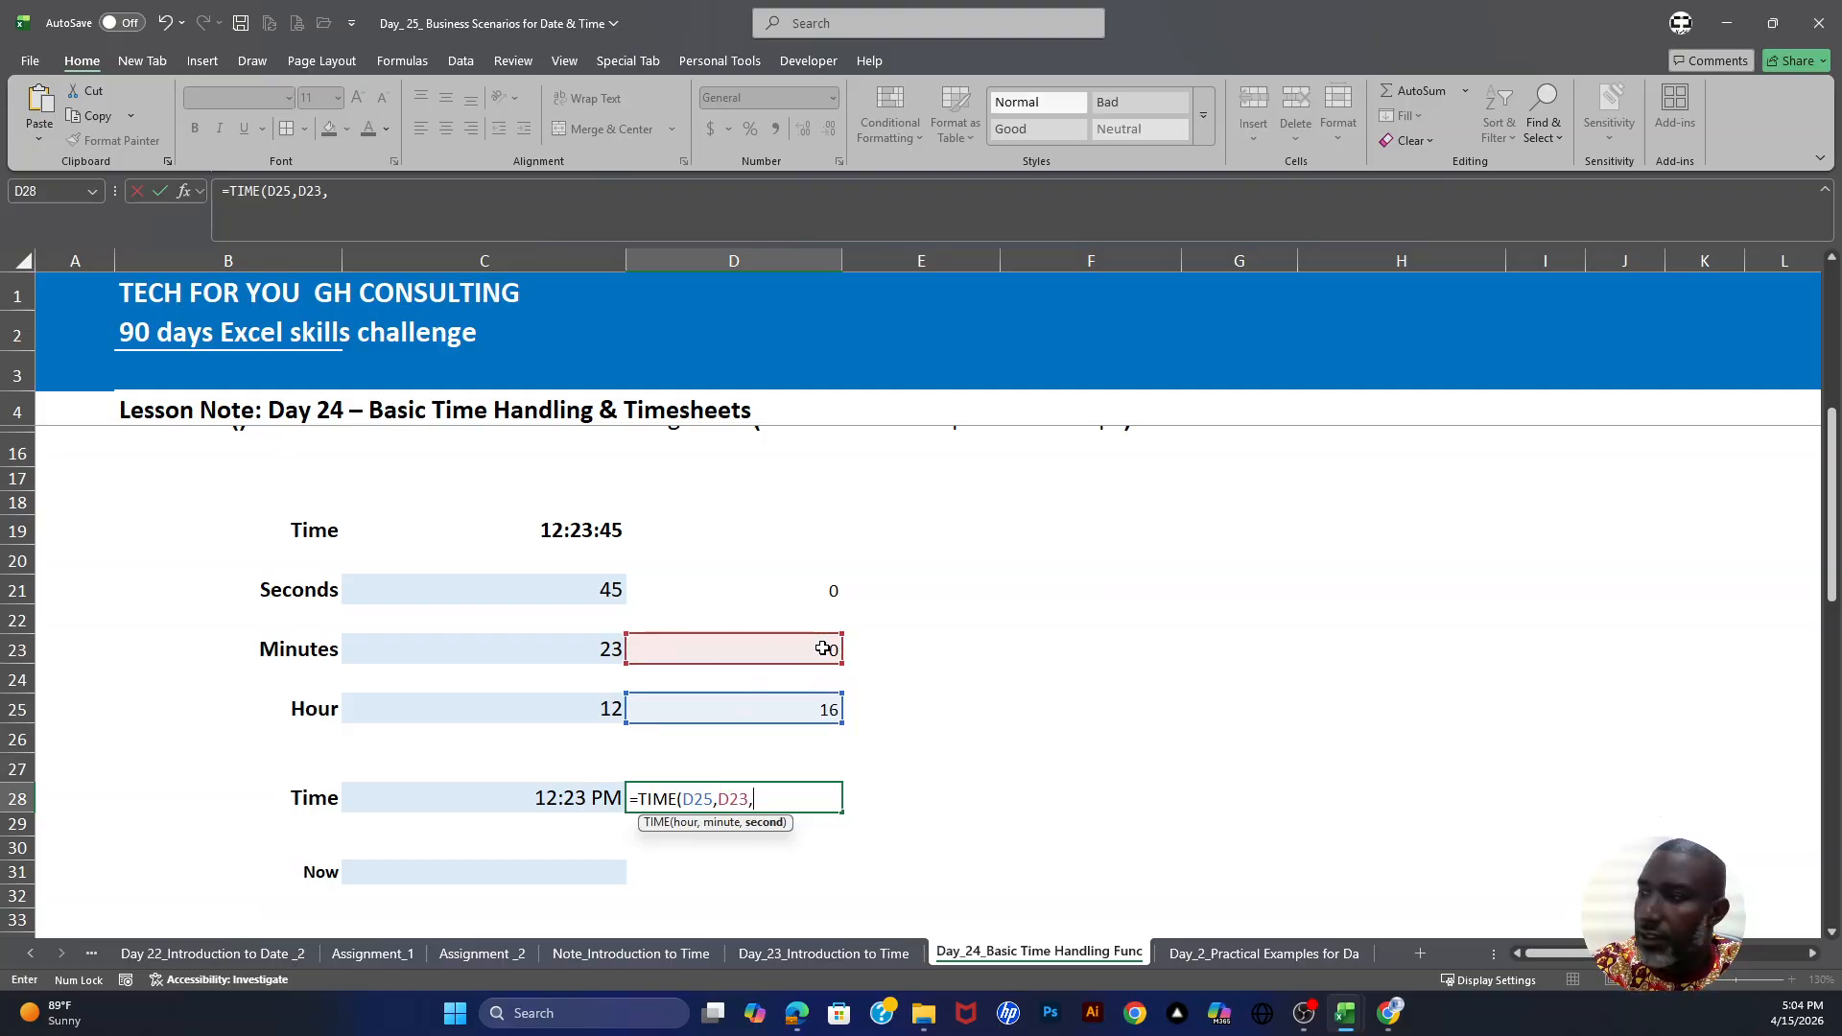
pyautogui.click(816, 588)
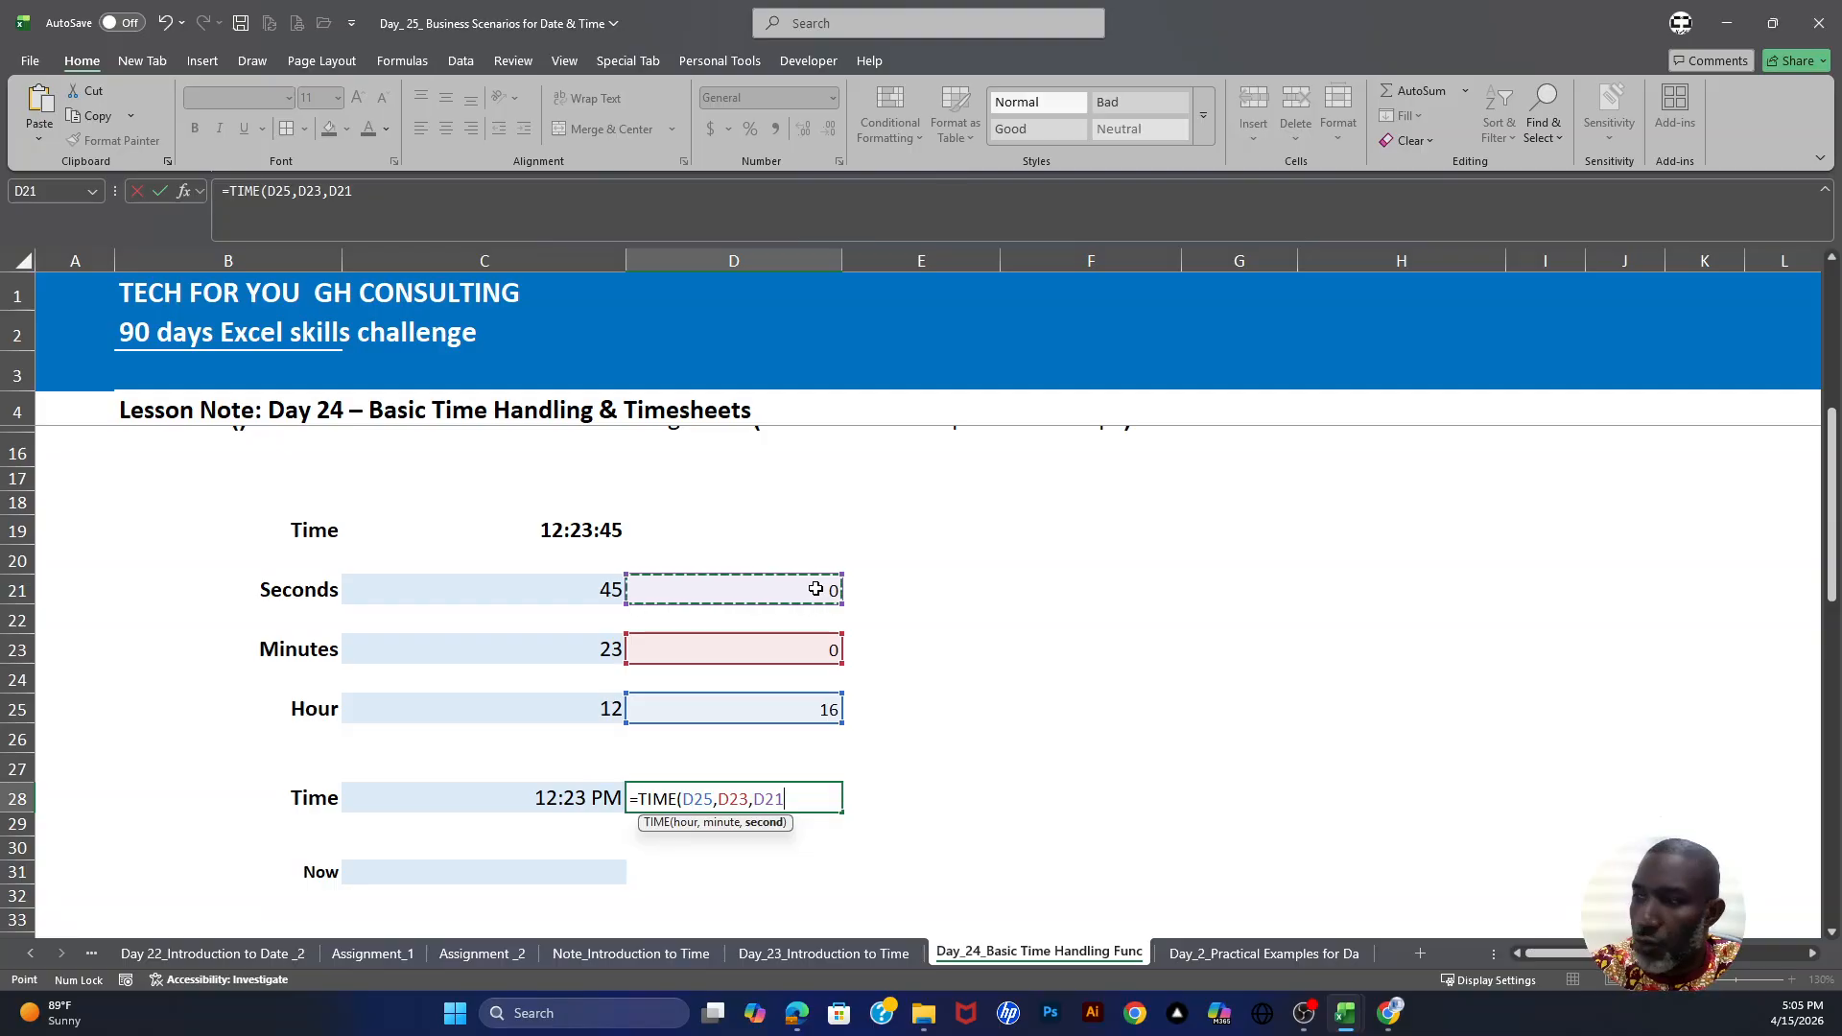
pyautogui.press('Return')
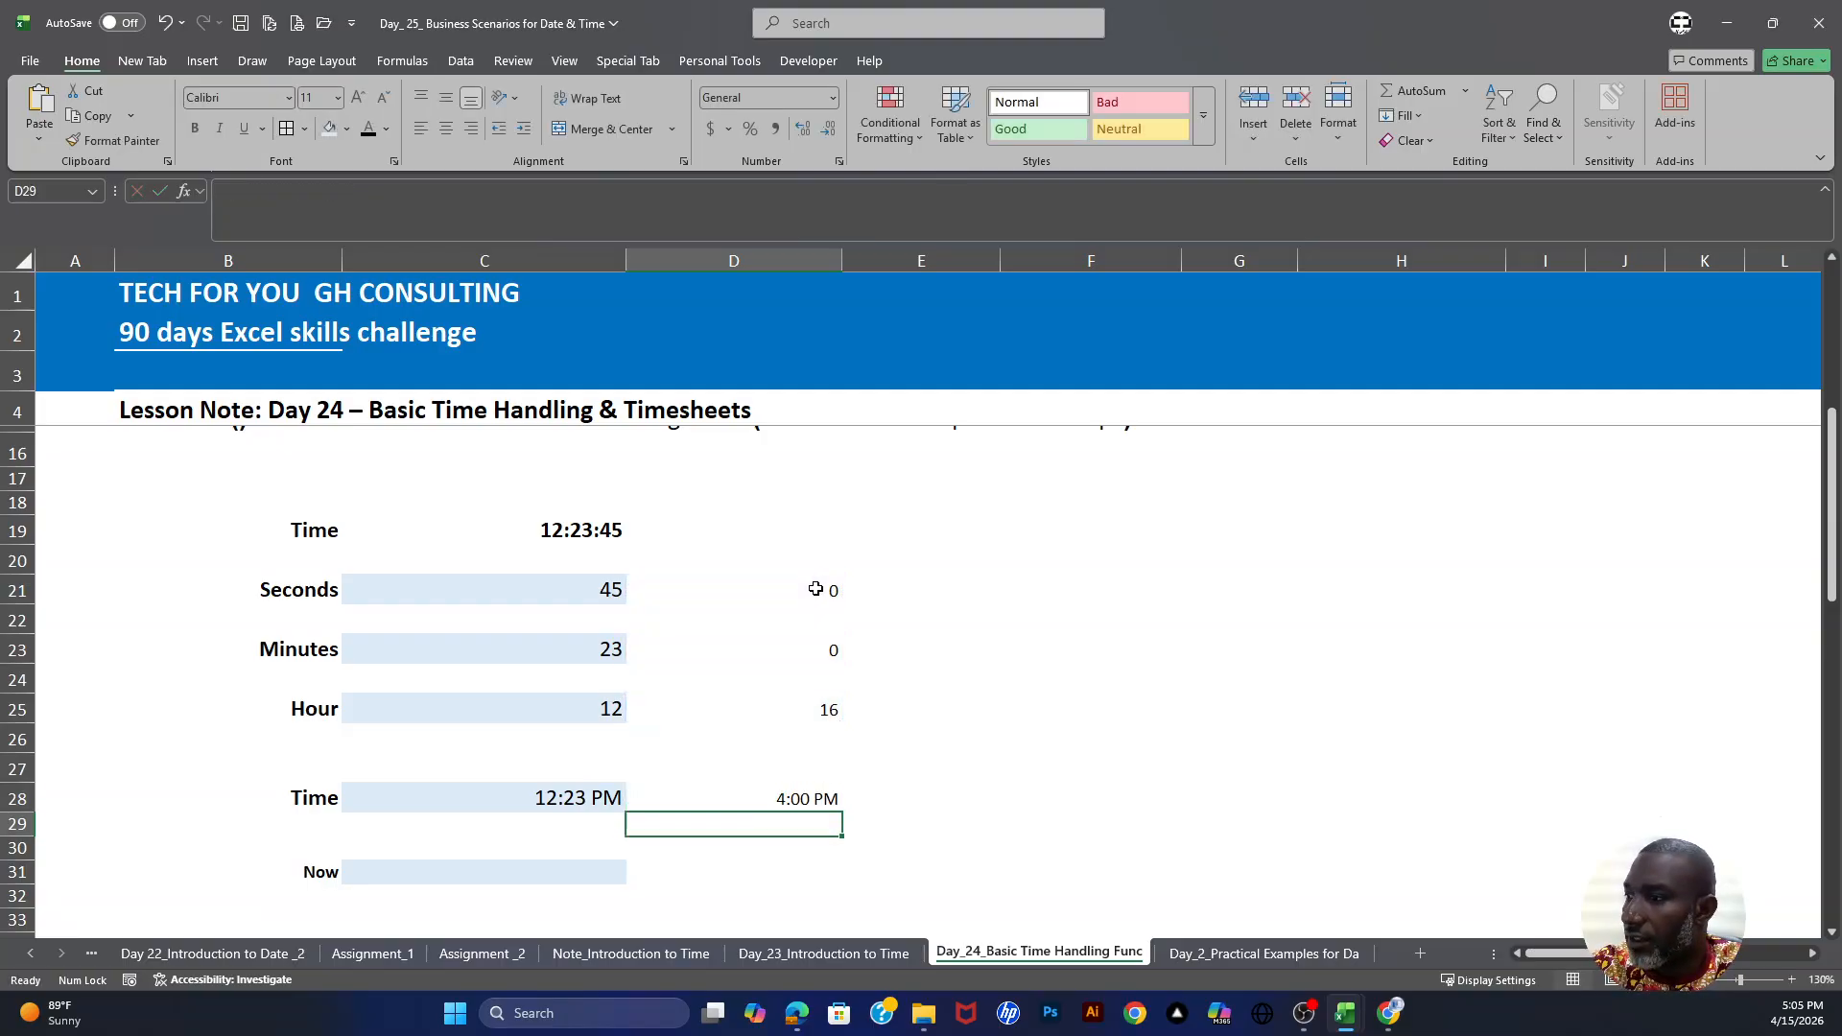
pyautogui.click(814, 804)
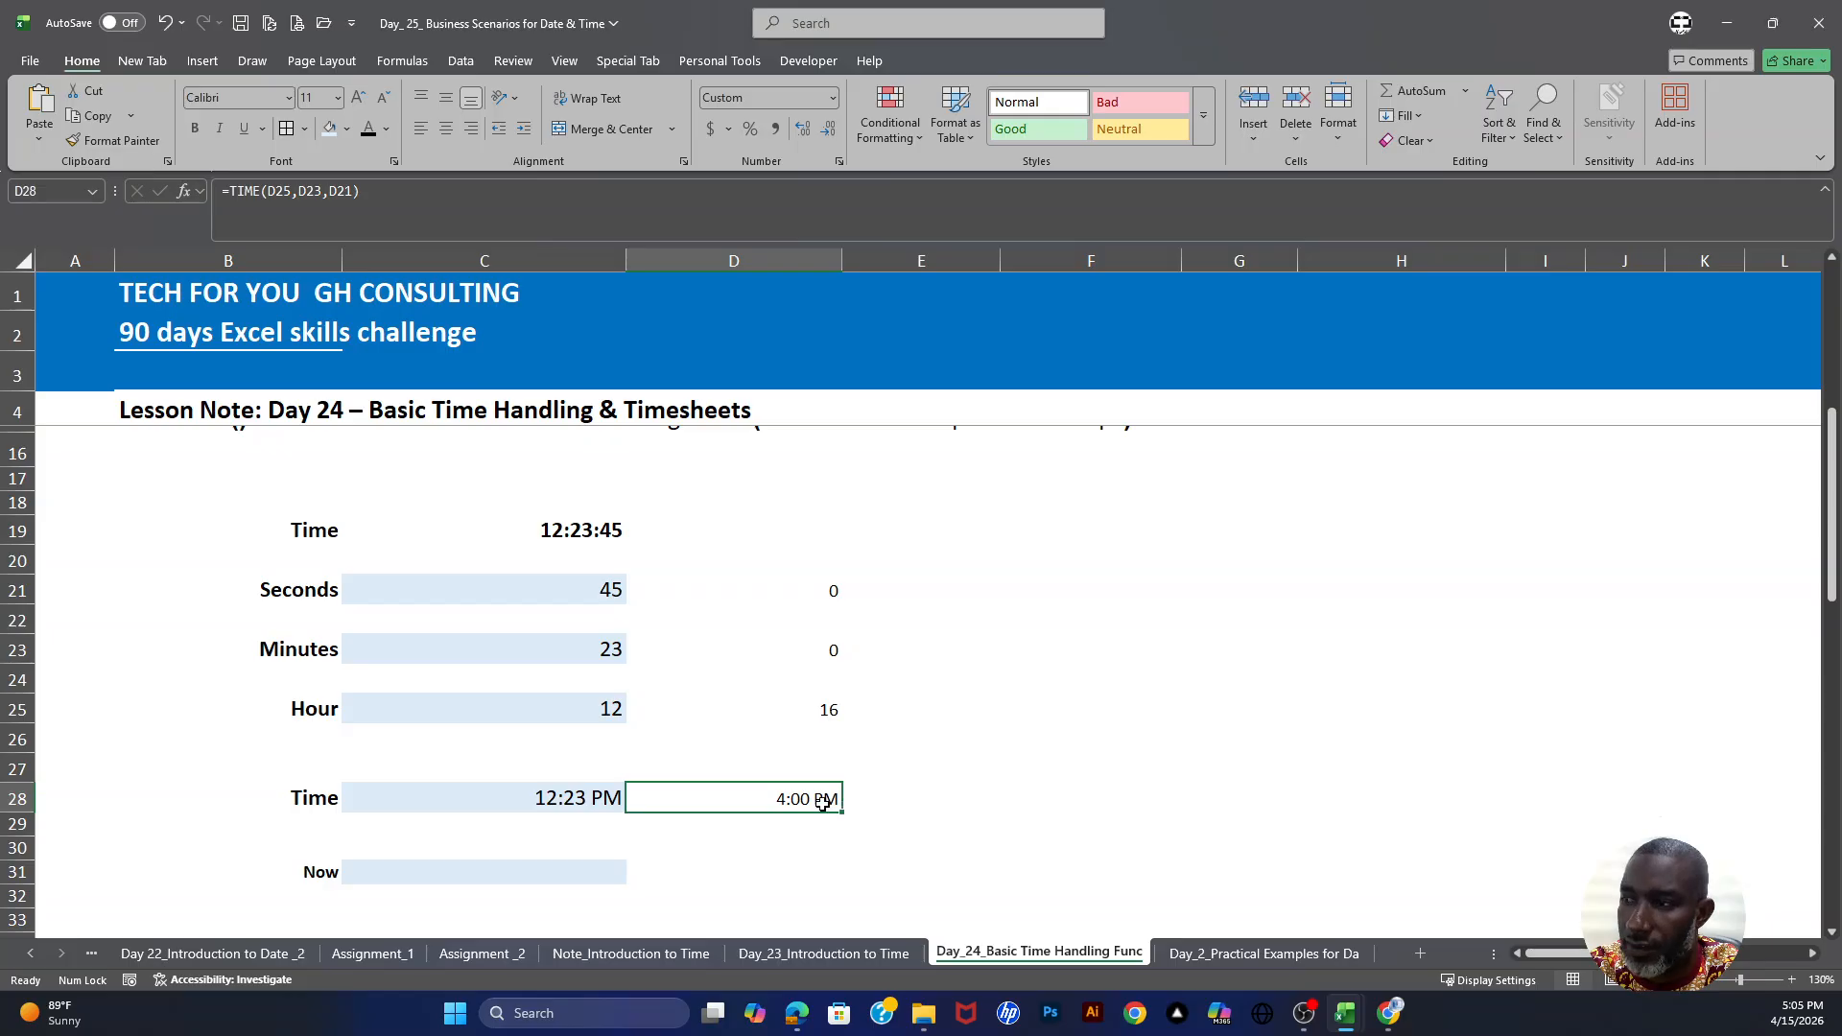
# Step: Return the current date and time in the Now cell C31 with the formula =NOW()
pyautogui.scroll(-2, 823, 803)
pyautogui.click(447, 728)
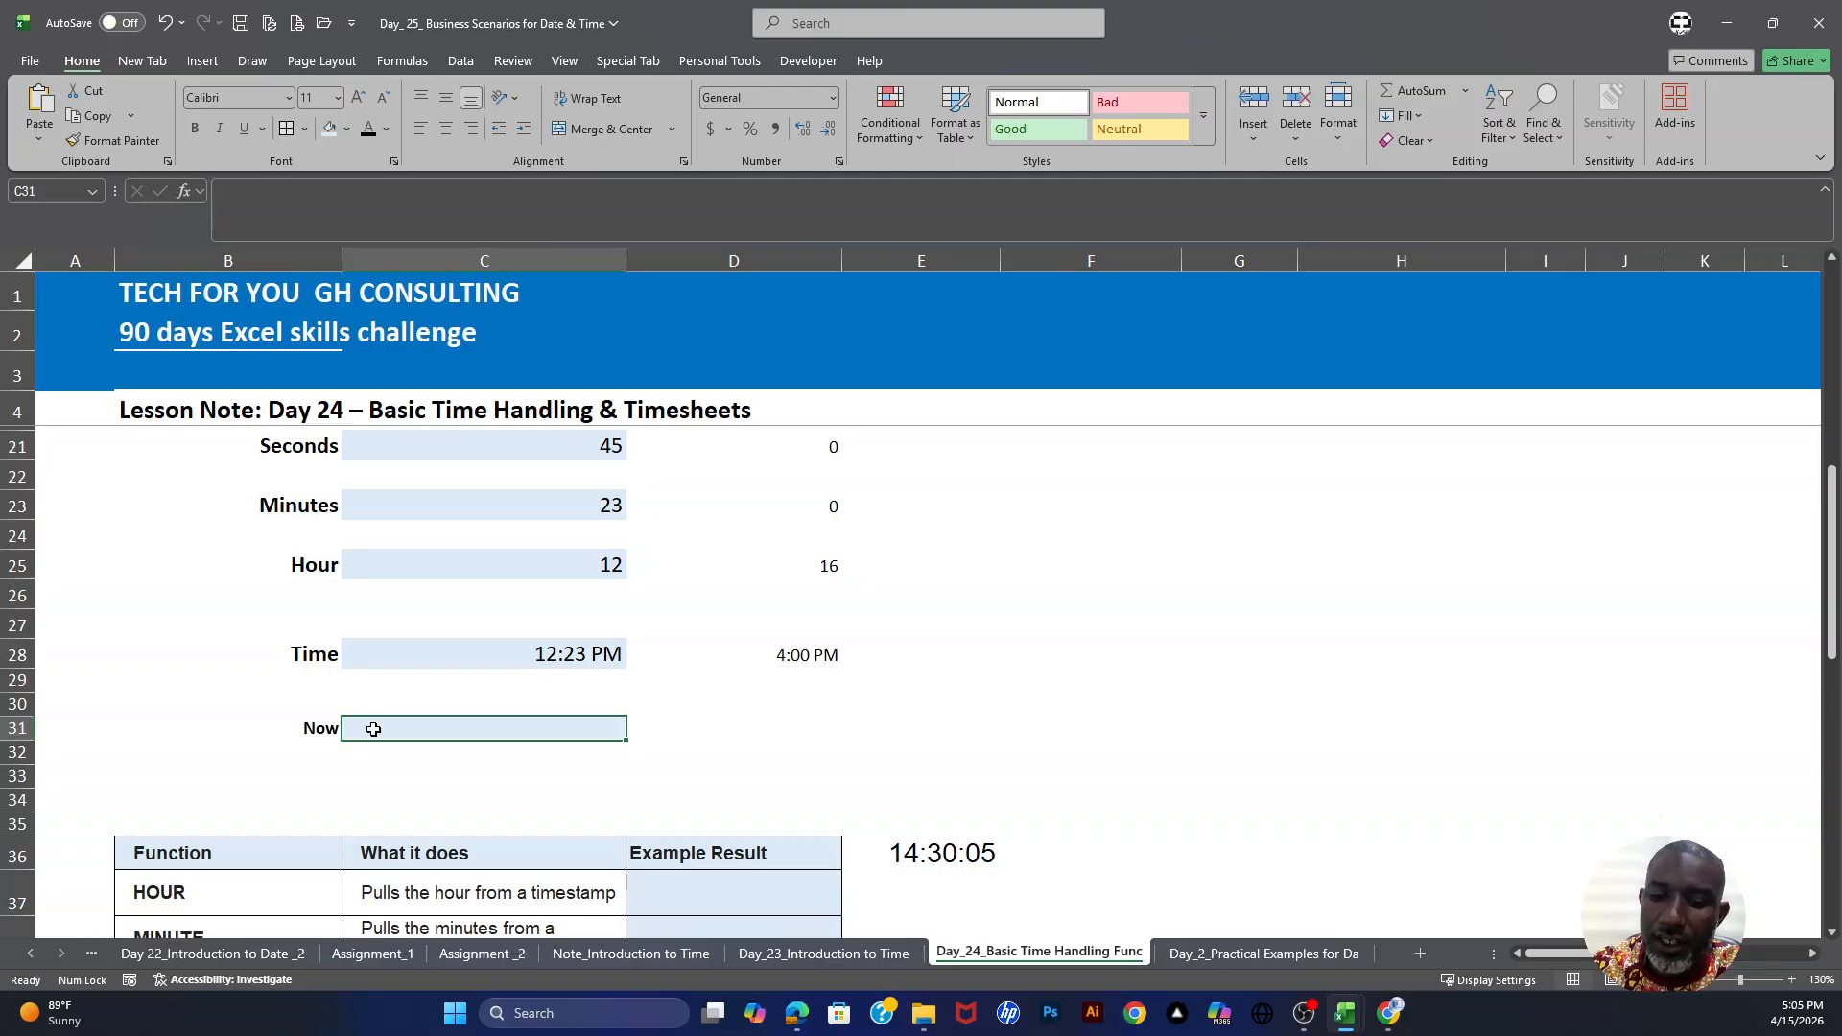
pyautogui.write('=')
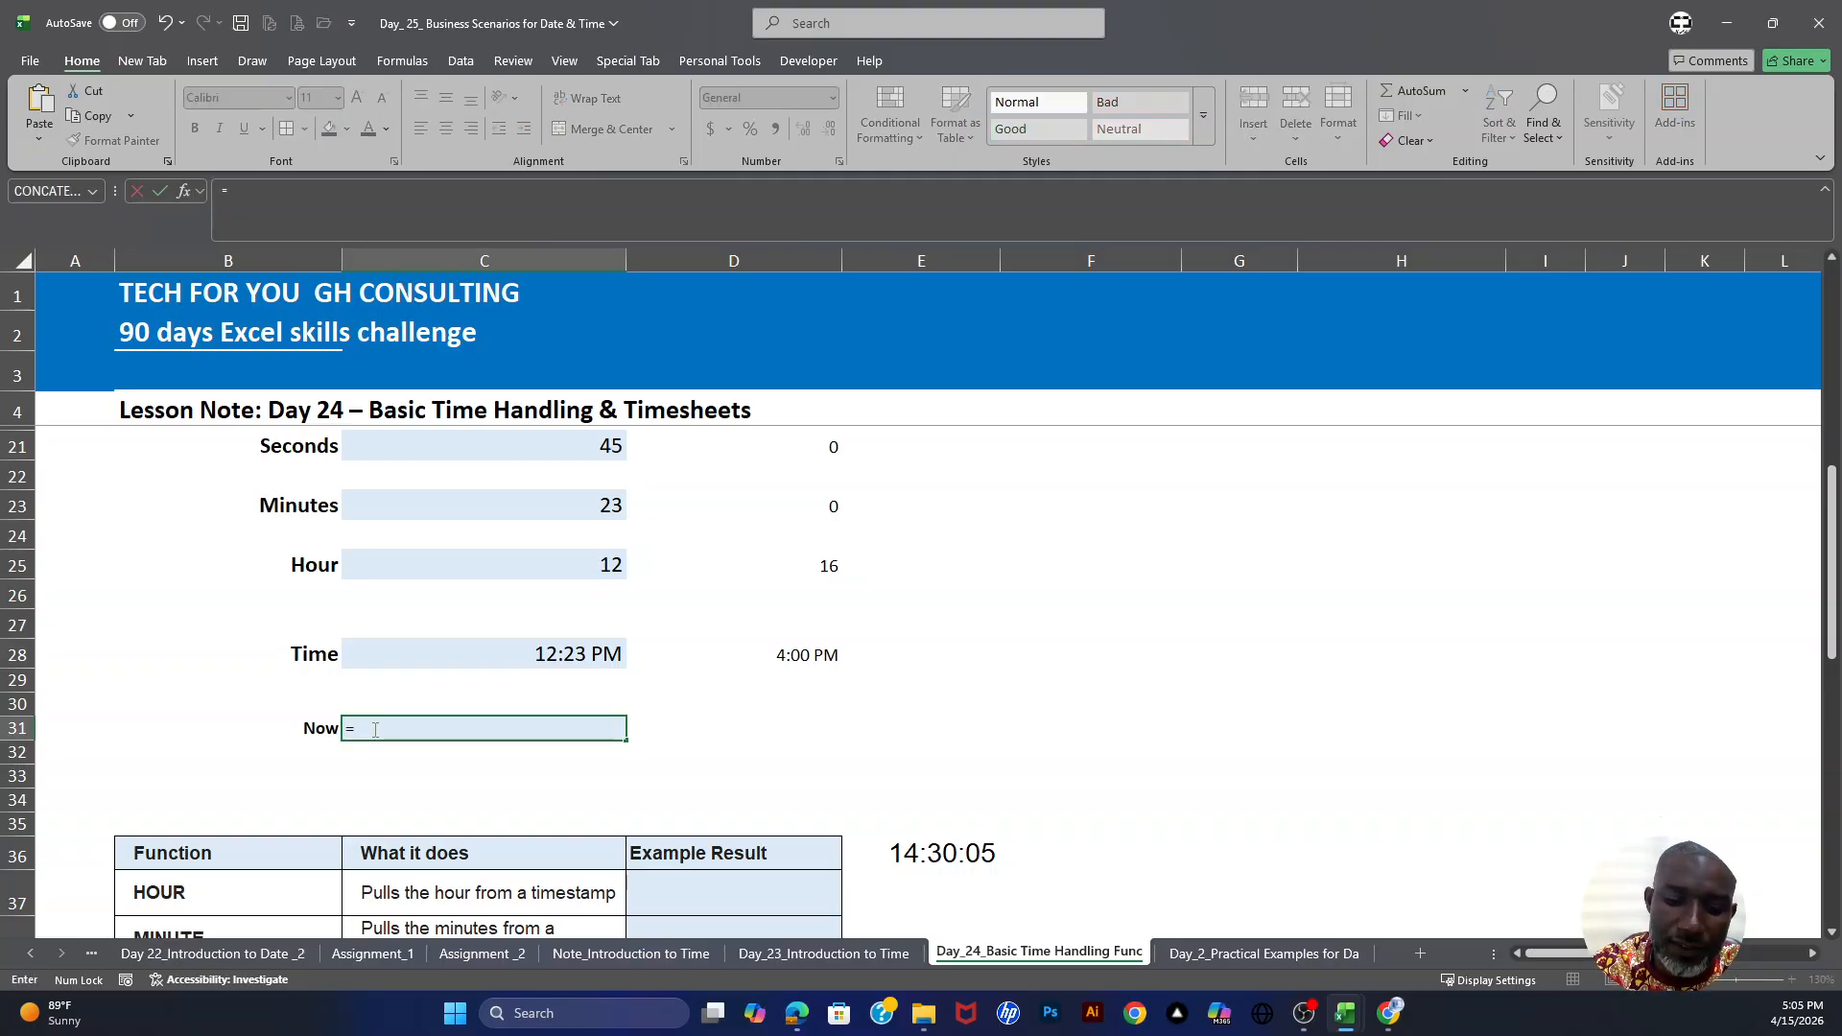
pyautogui.write('noe')
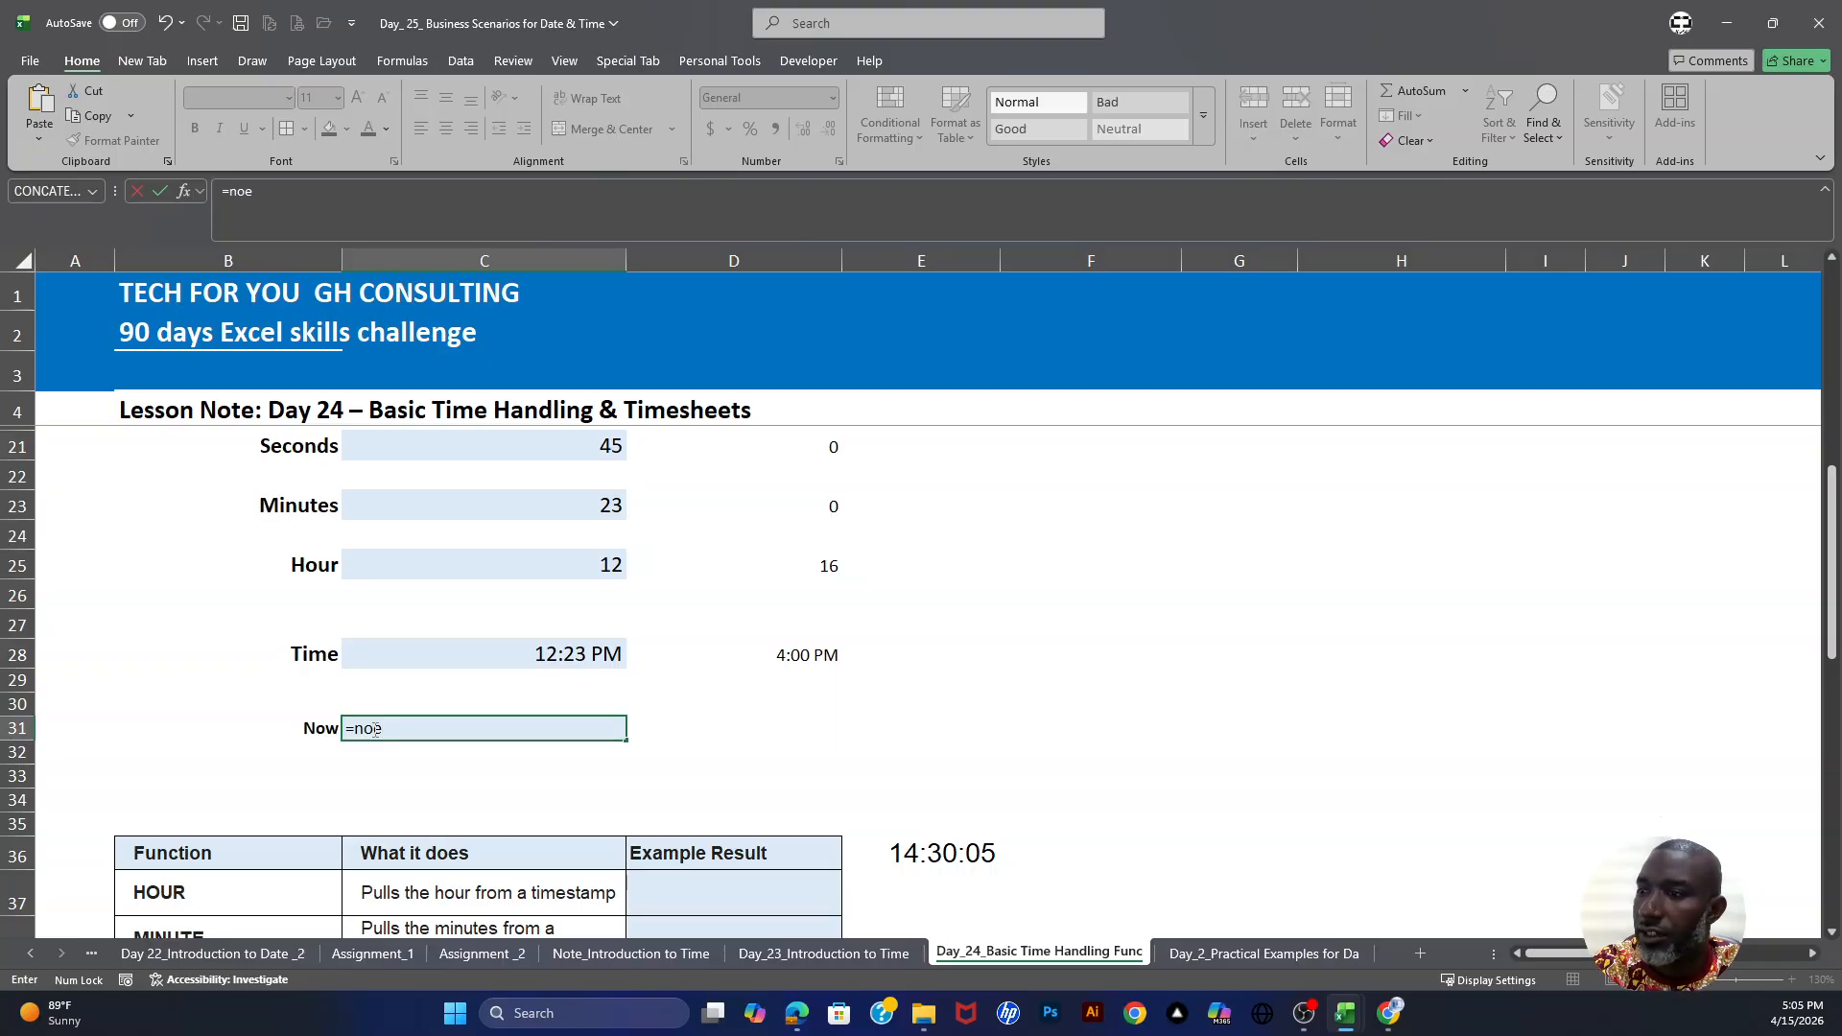
pyautogui.press('BackSpace')
pyautogui.write('w')
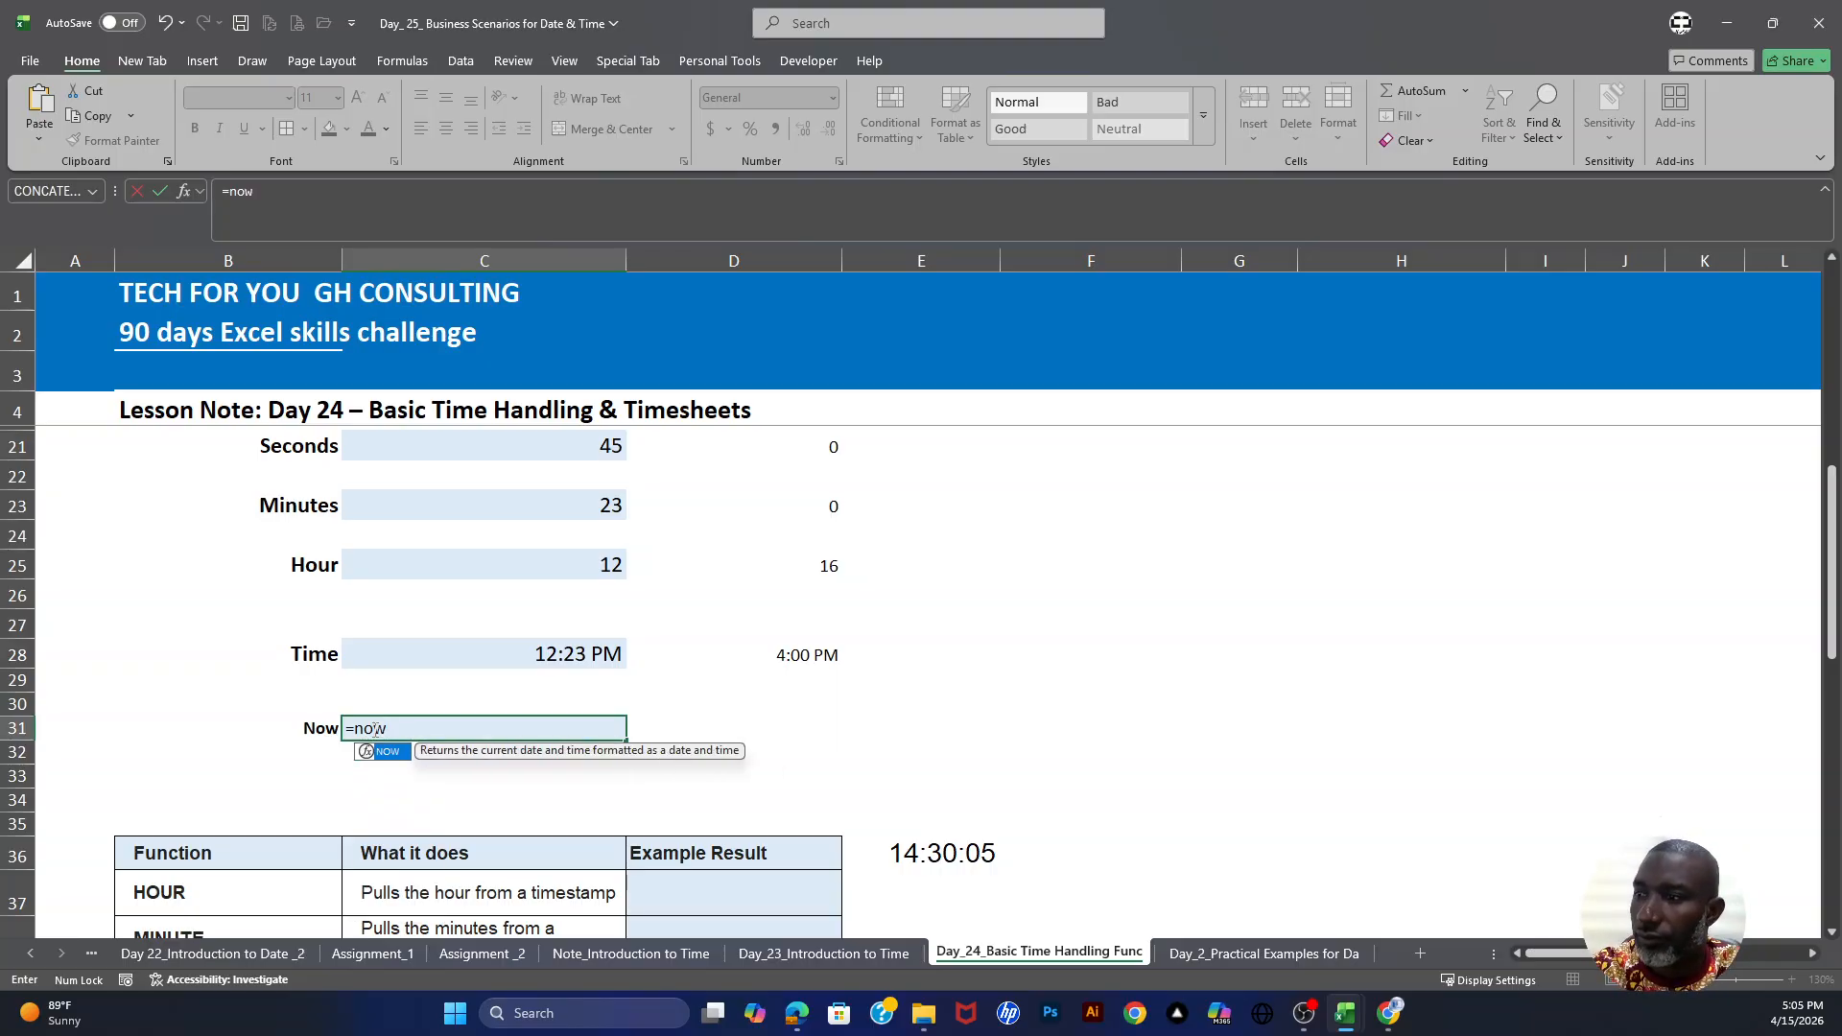
pyautogui.press('Tab')
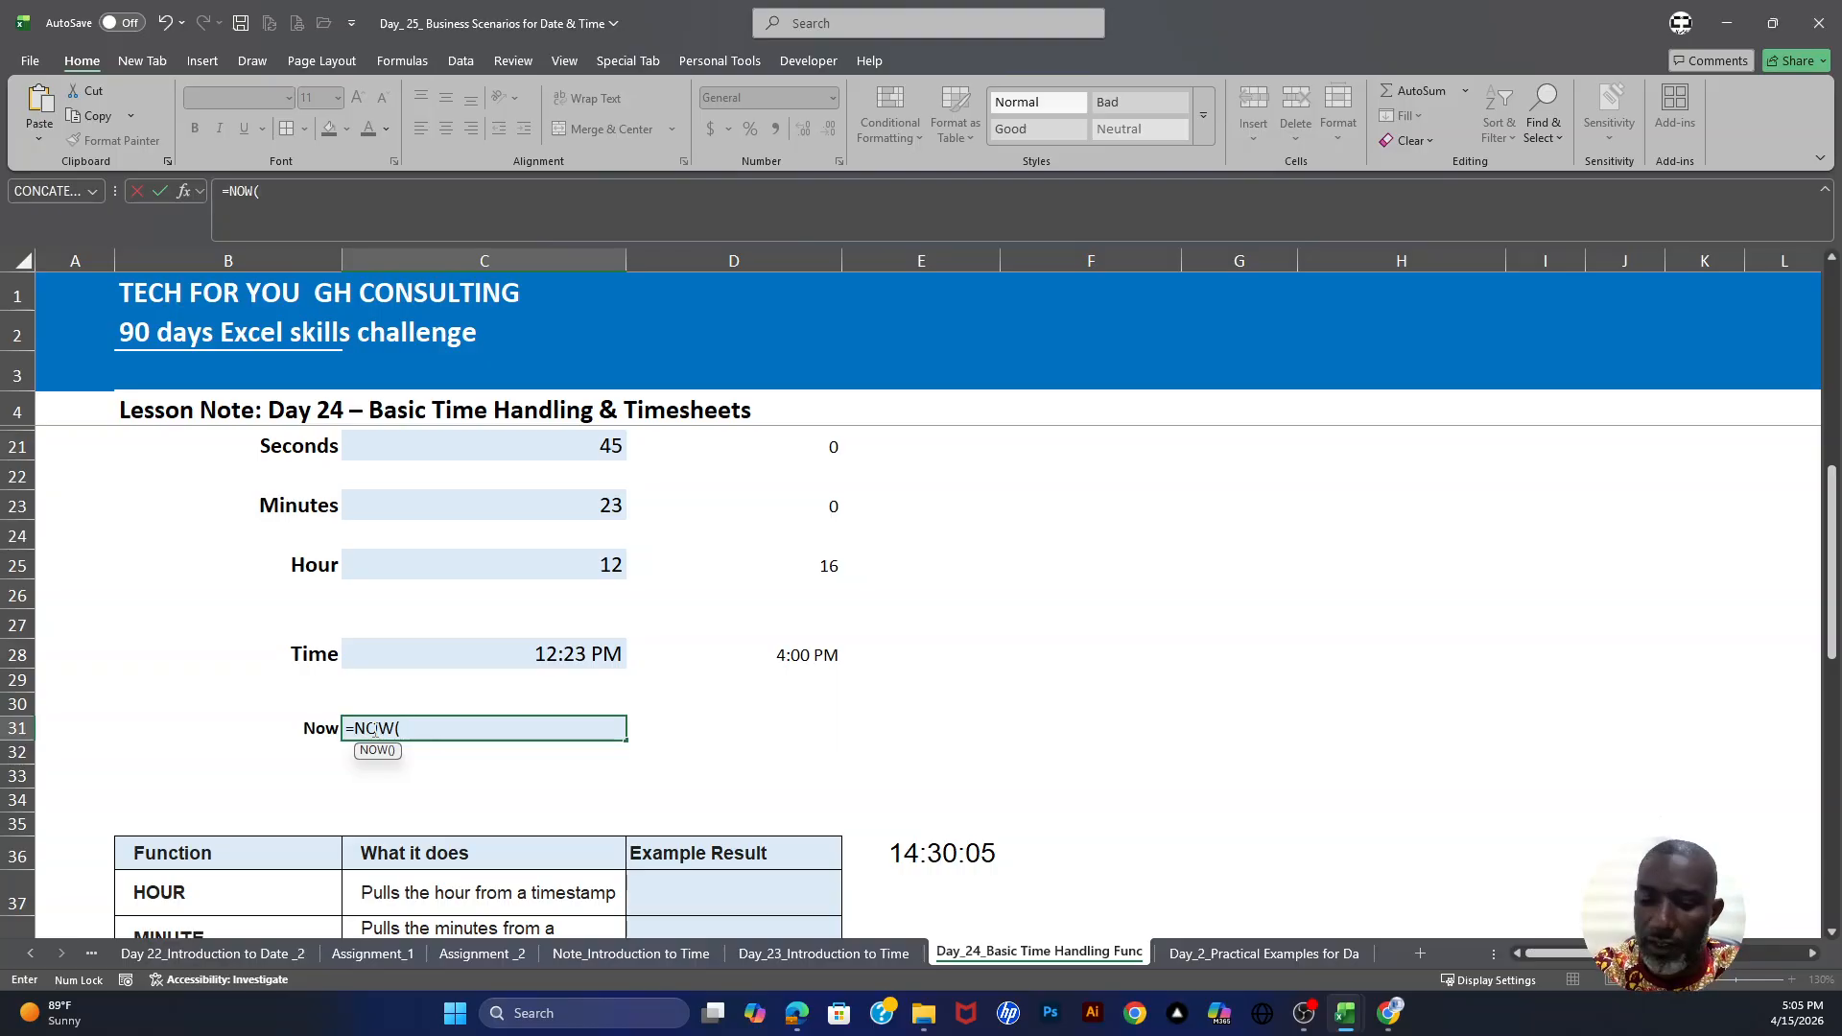
pyautogui.press('Return')
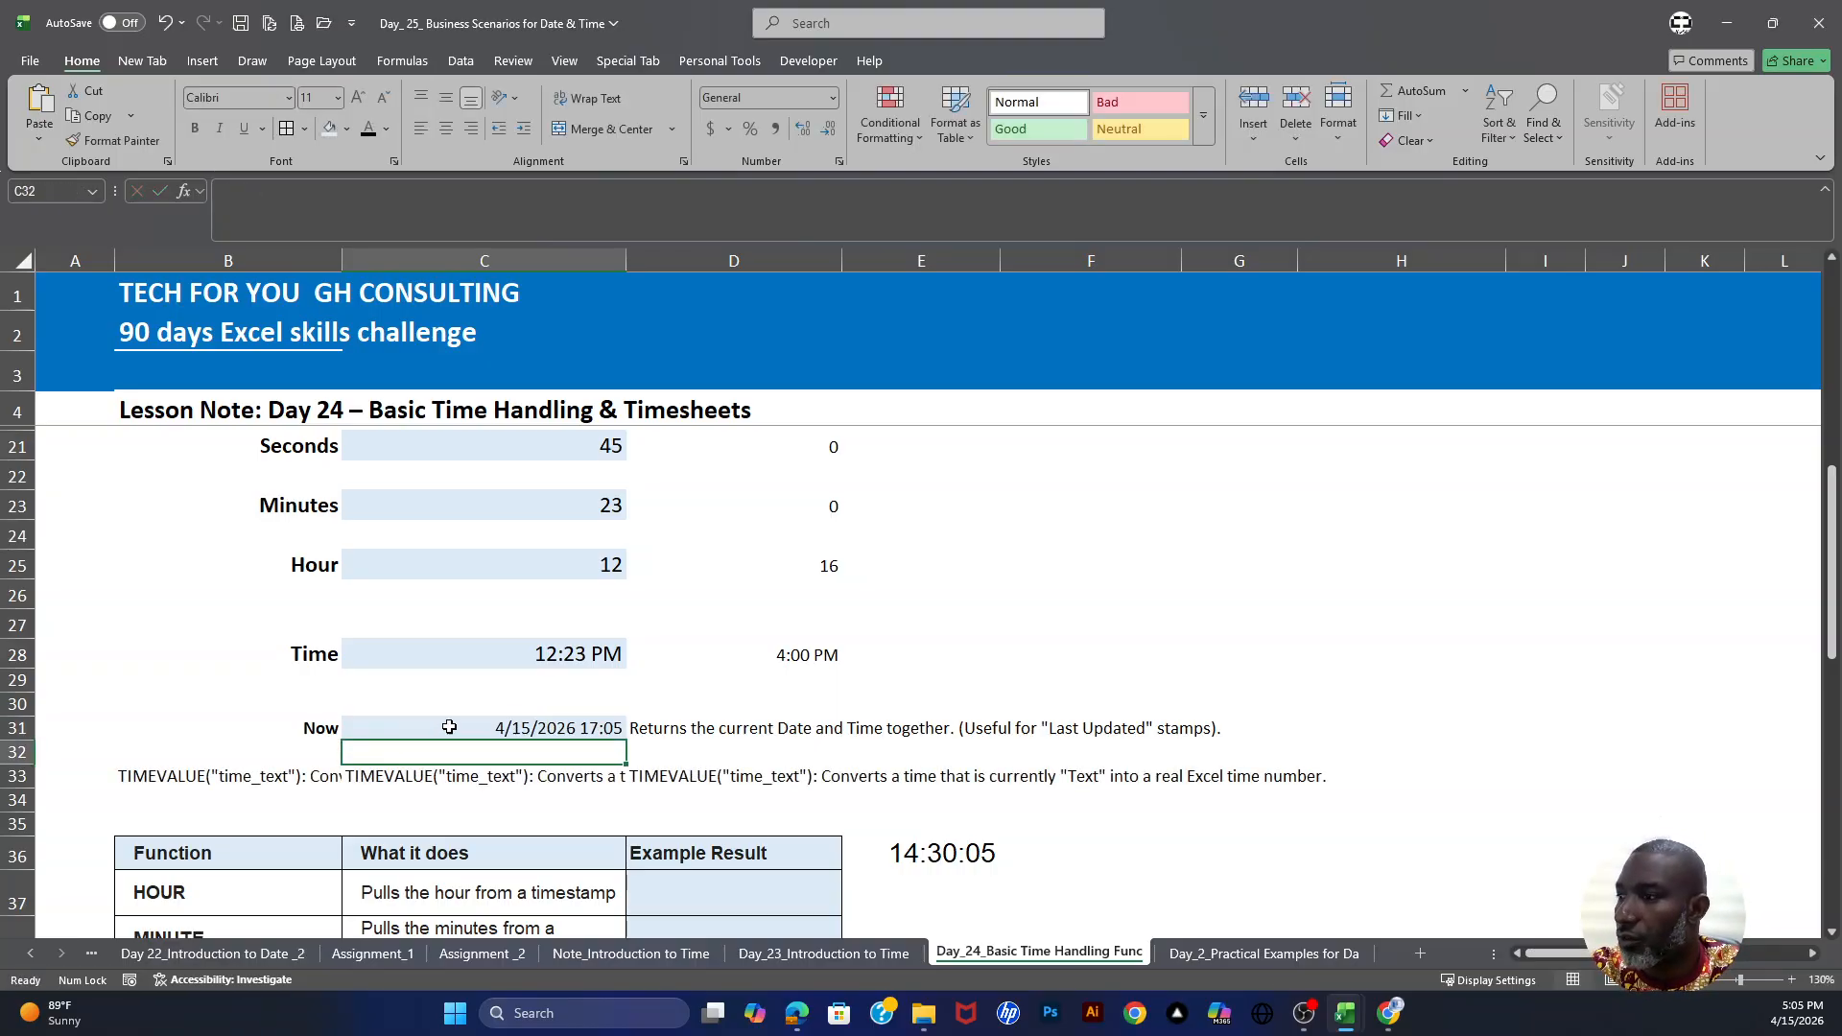
pyautogui.click(556, 723)
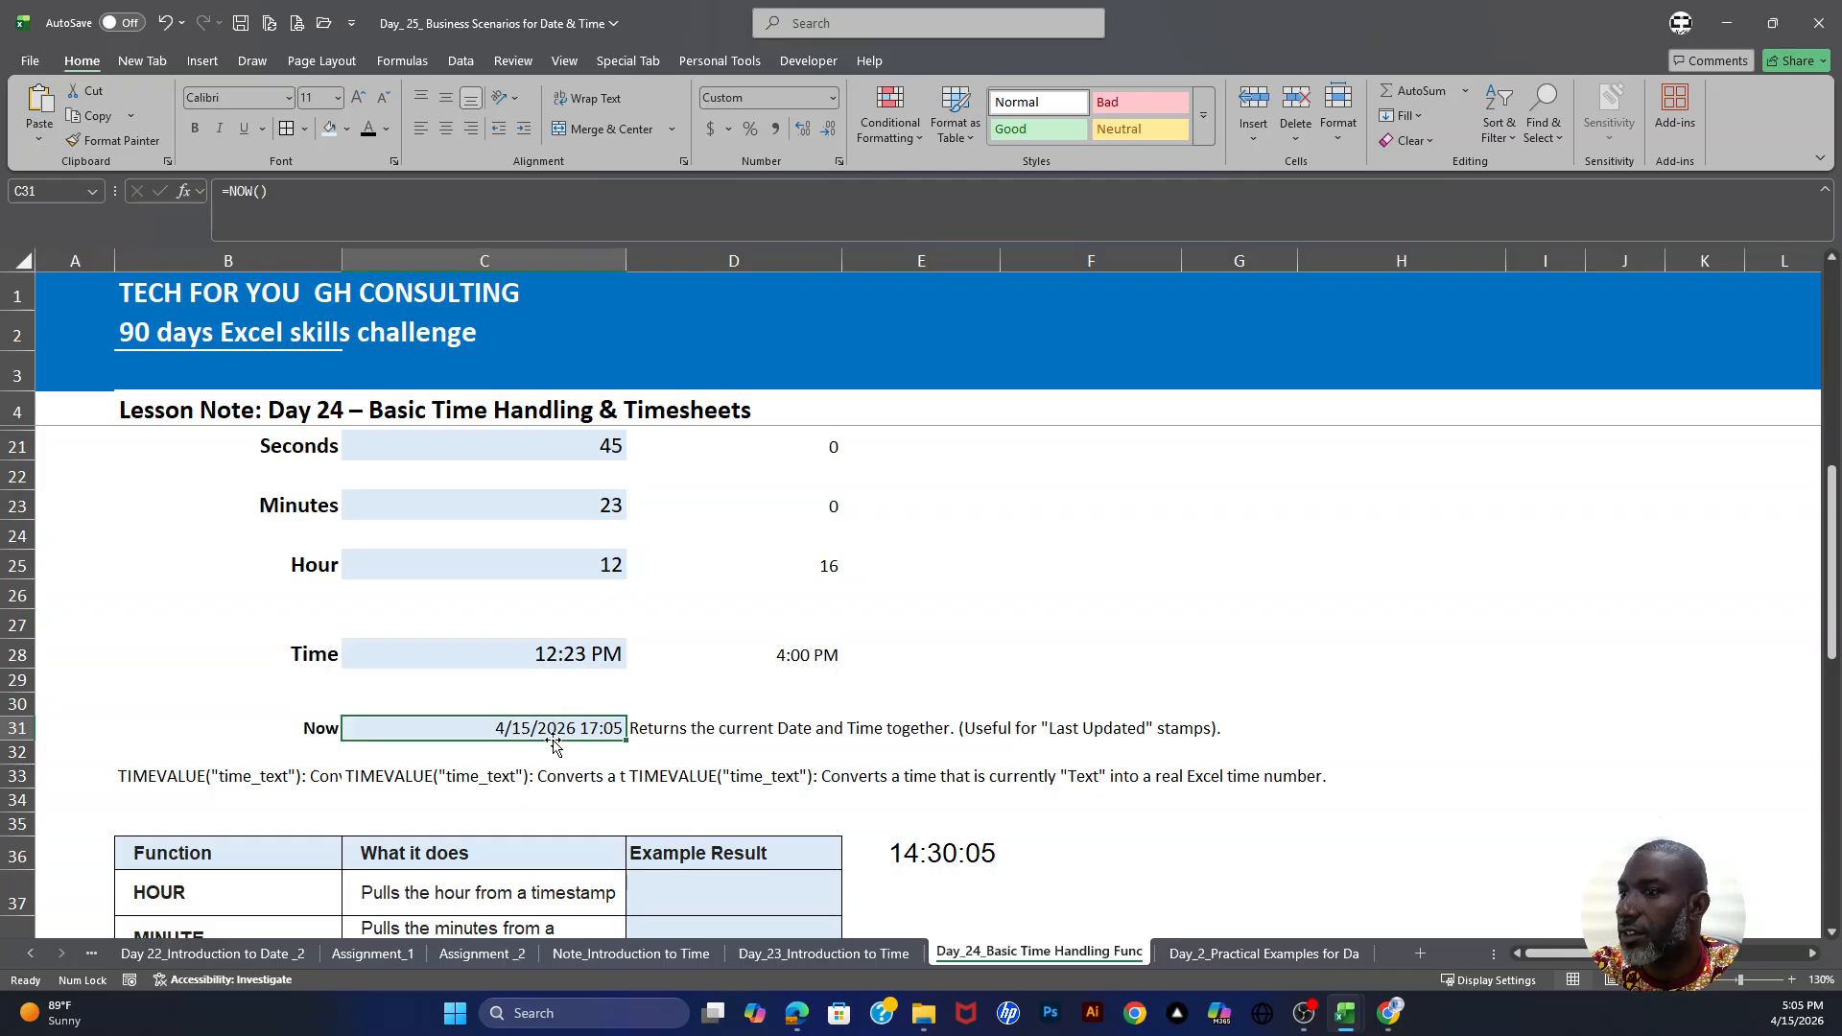
# Step: Clear the repeated TIMEVALUE notes in row 33 by filling the blank cell A33 across to H33
pyautogui.click(671, 732)
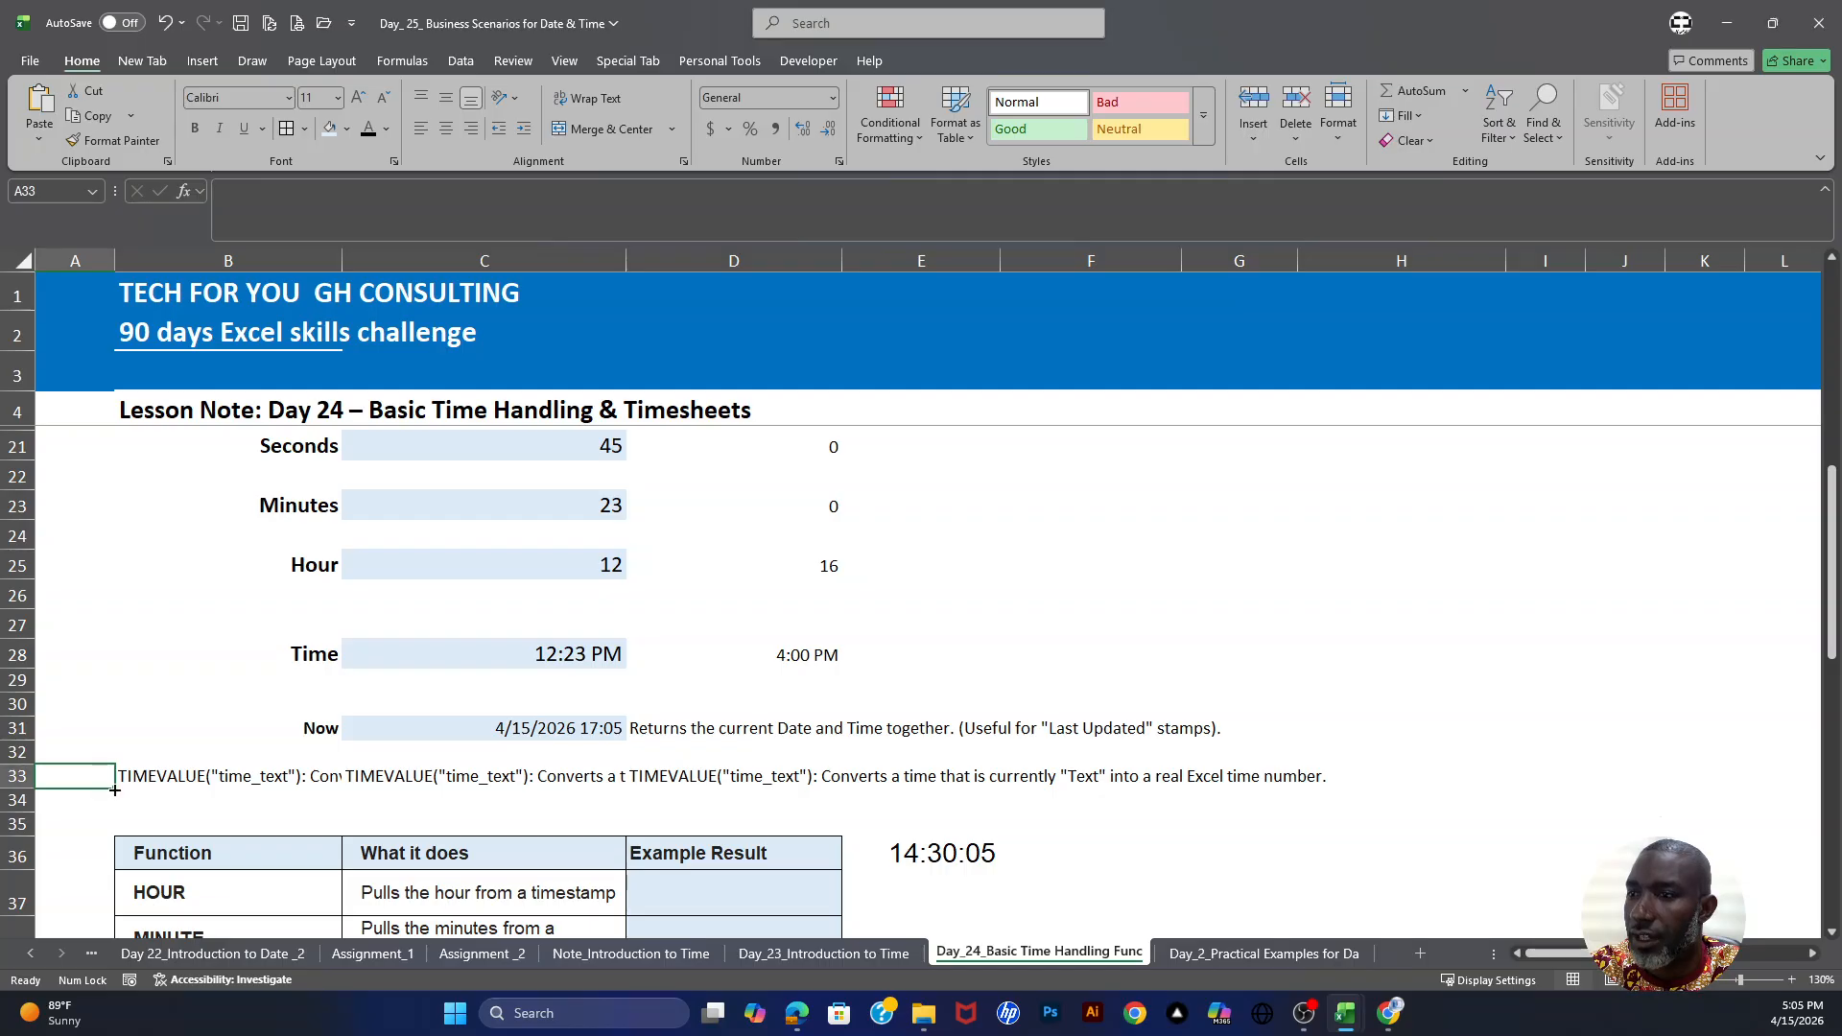
pyautogui.moveTo(82, 780); pyautogui.dragTo(1420, 780)
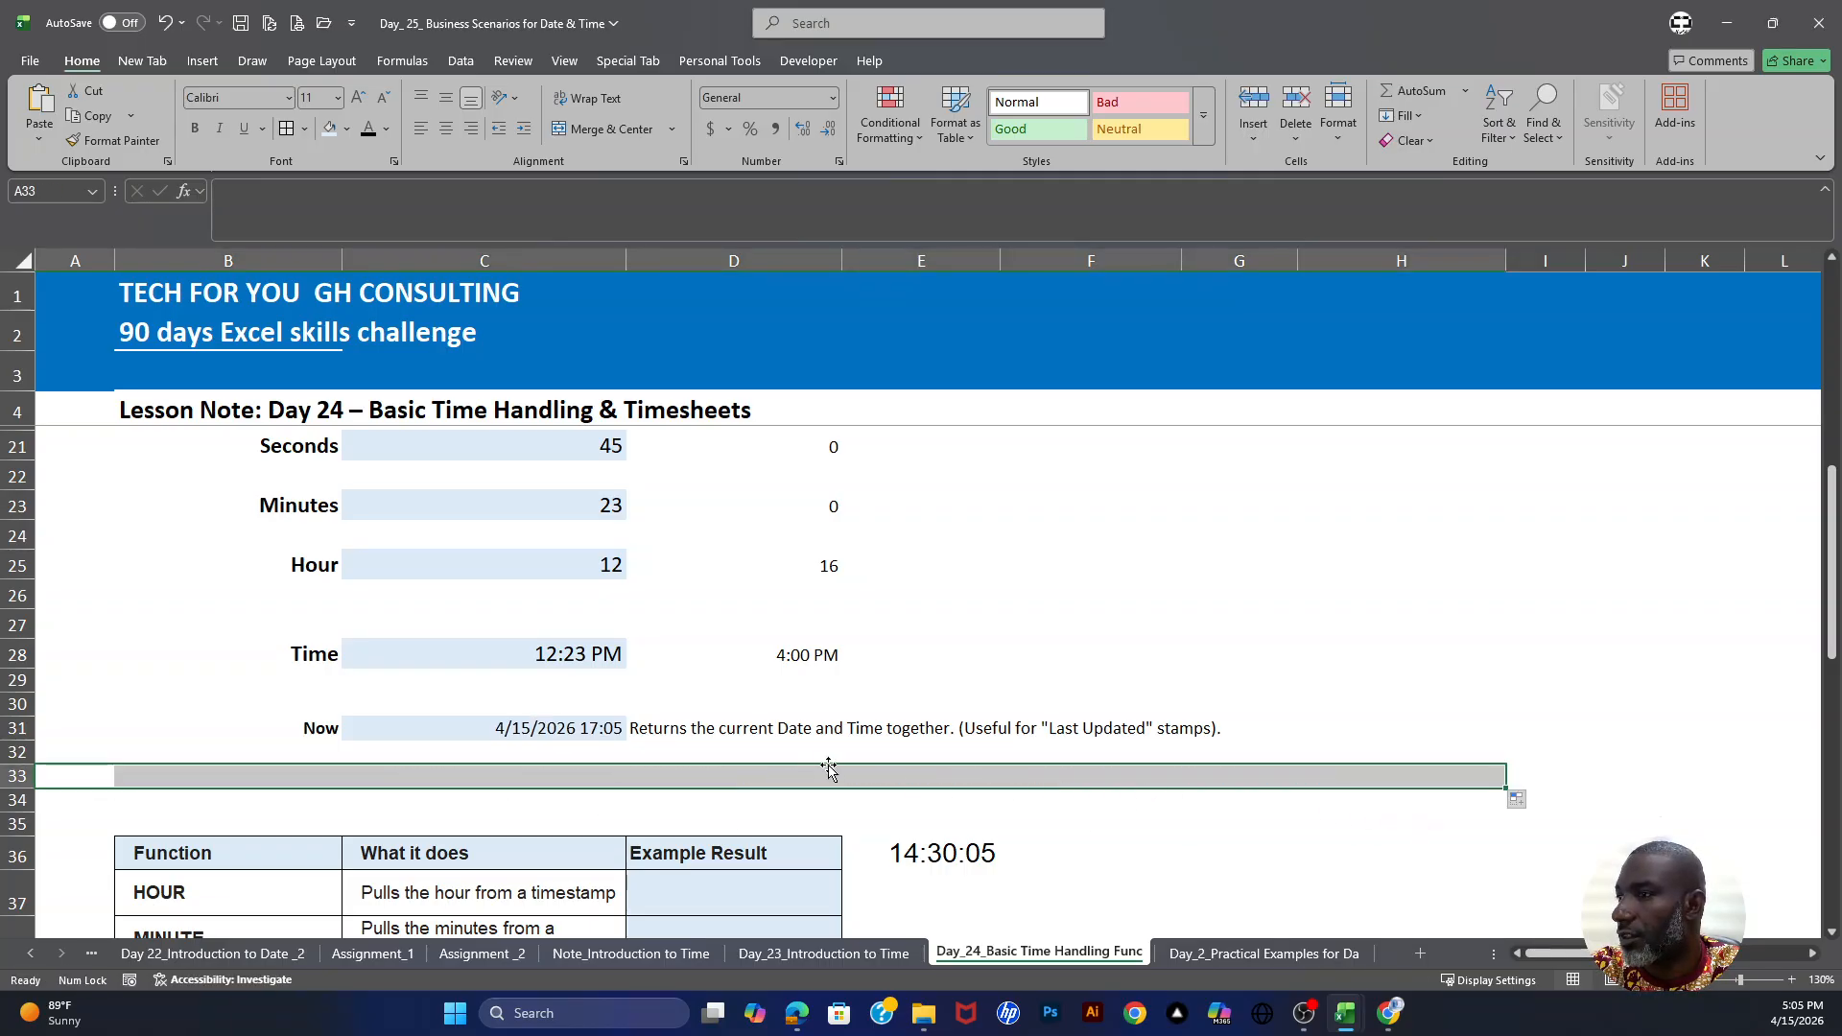
# Step: Review the NOW formula in C31 and the function table listing HOUR, MINUTE, SECOND, TIME and NOW in B37:B41
pyautogui.click(696, 731)
pyautogui.click(568, 730)
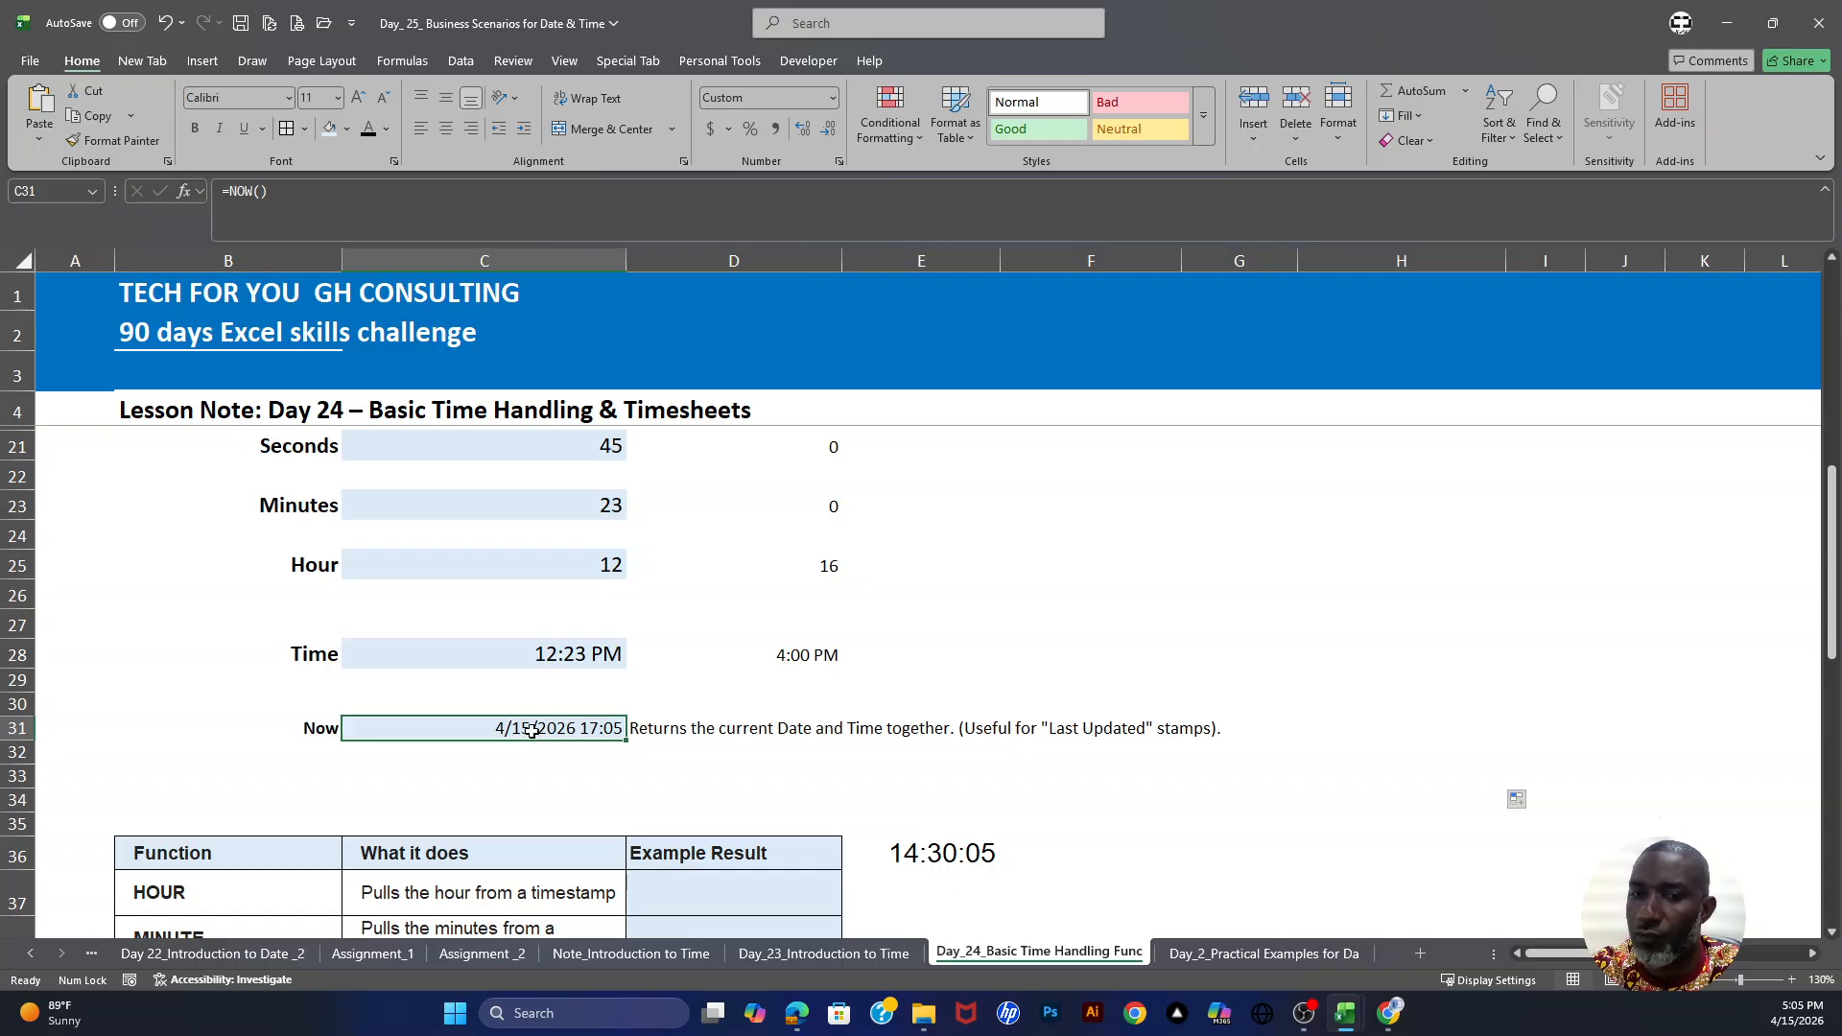
pyautogui.scroll(-1, 530, 724)
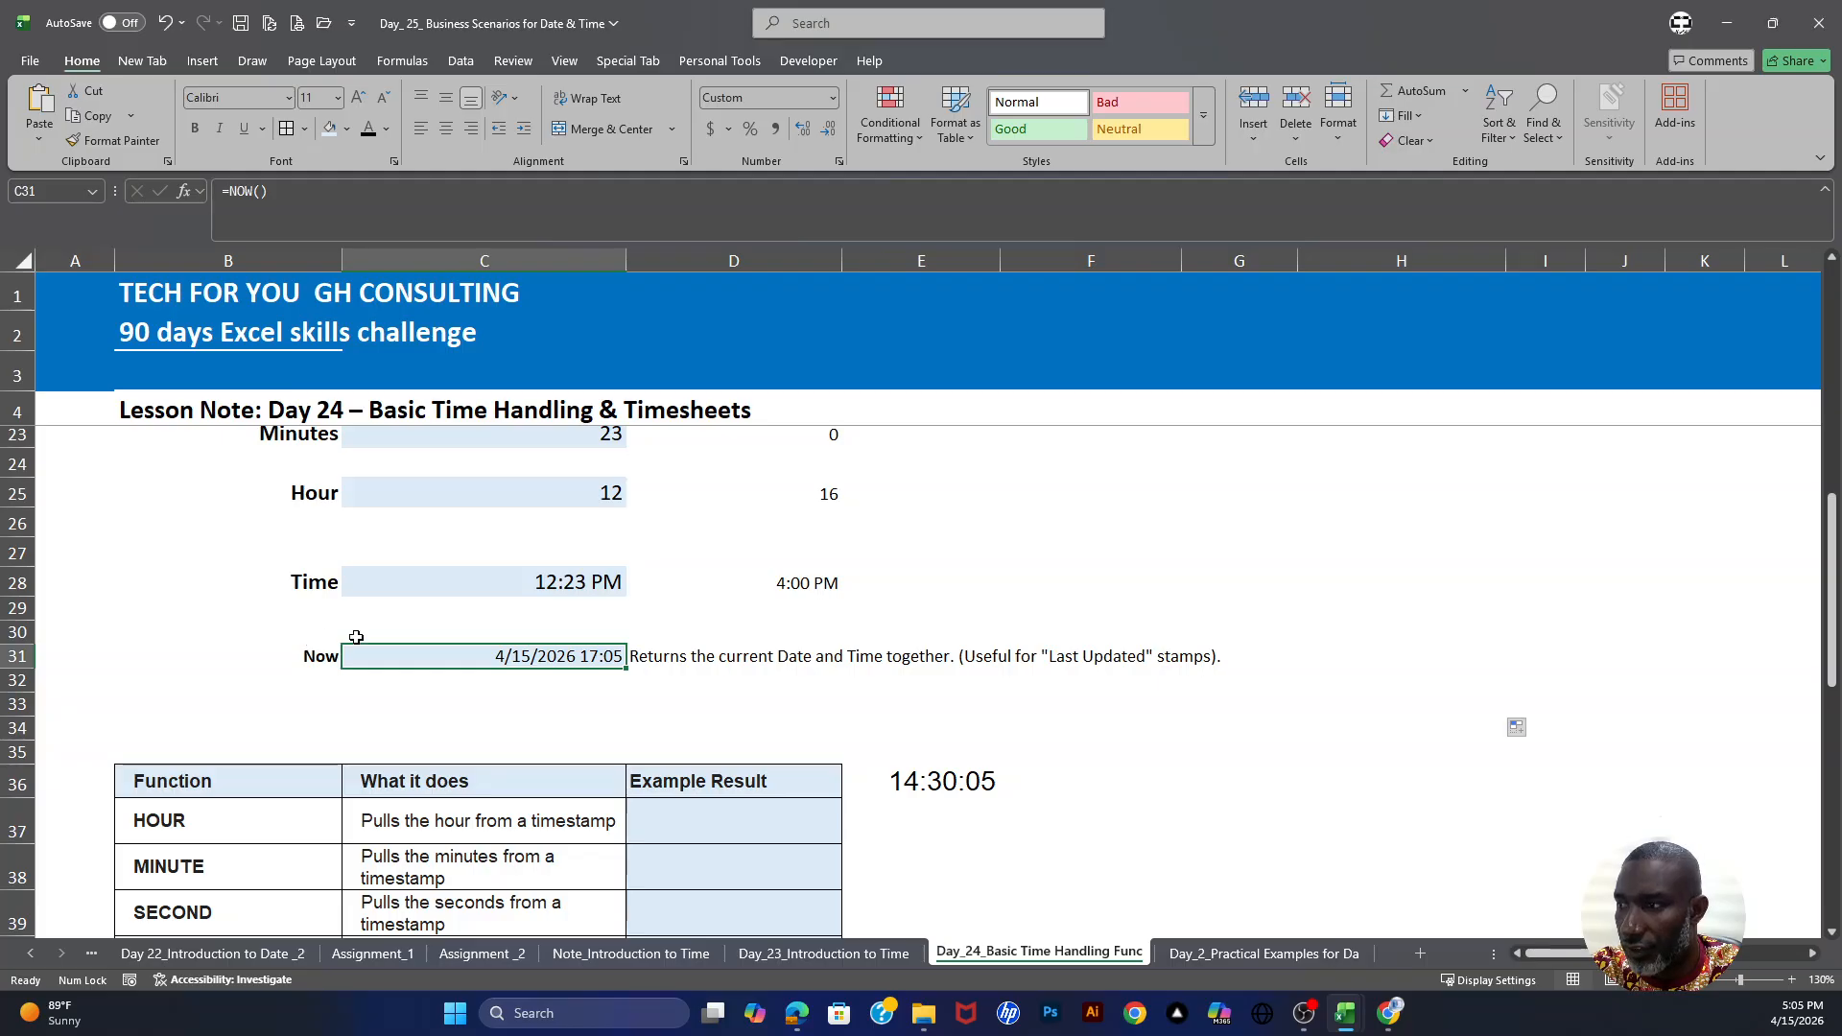
pyautogui.scroll(-3, 441, 635)
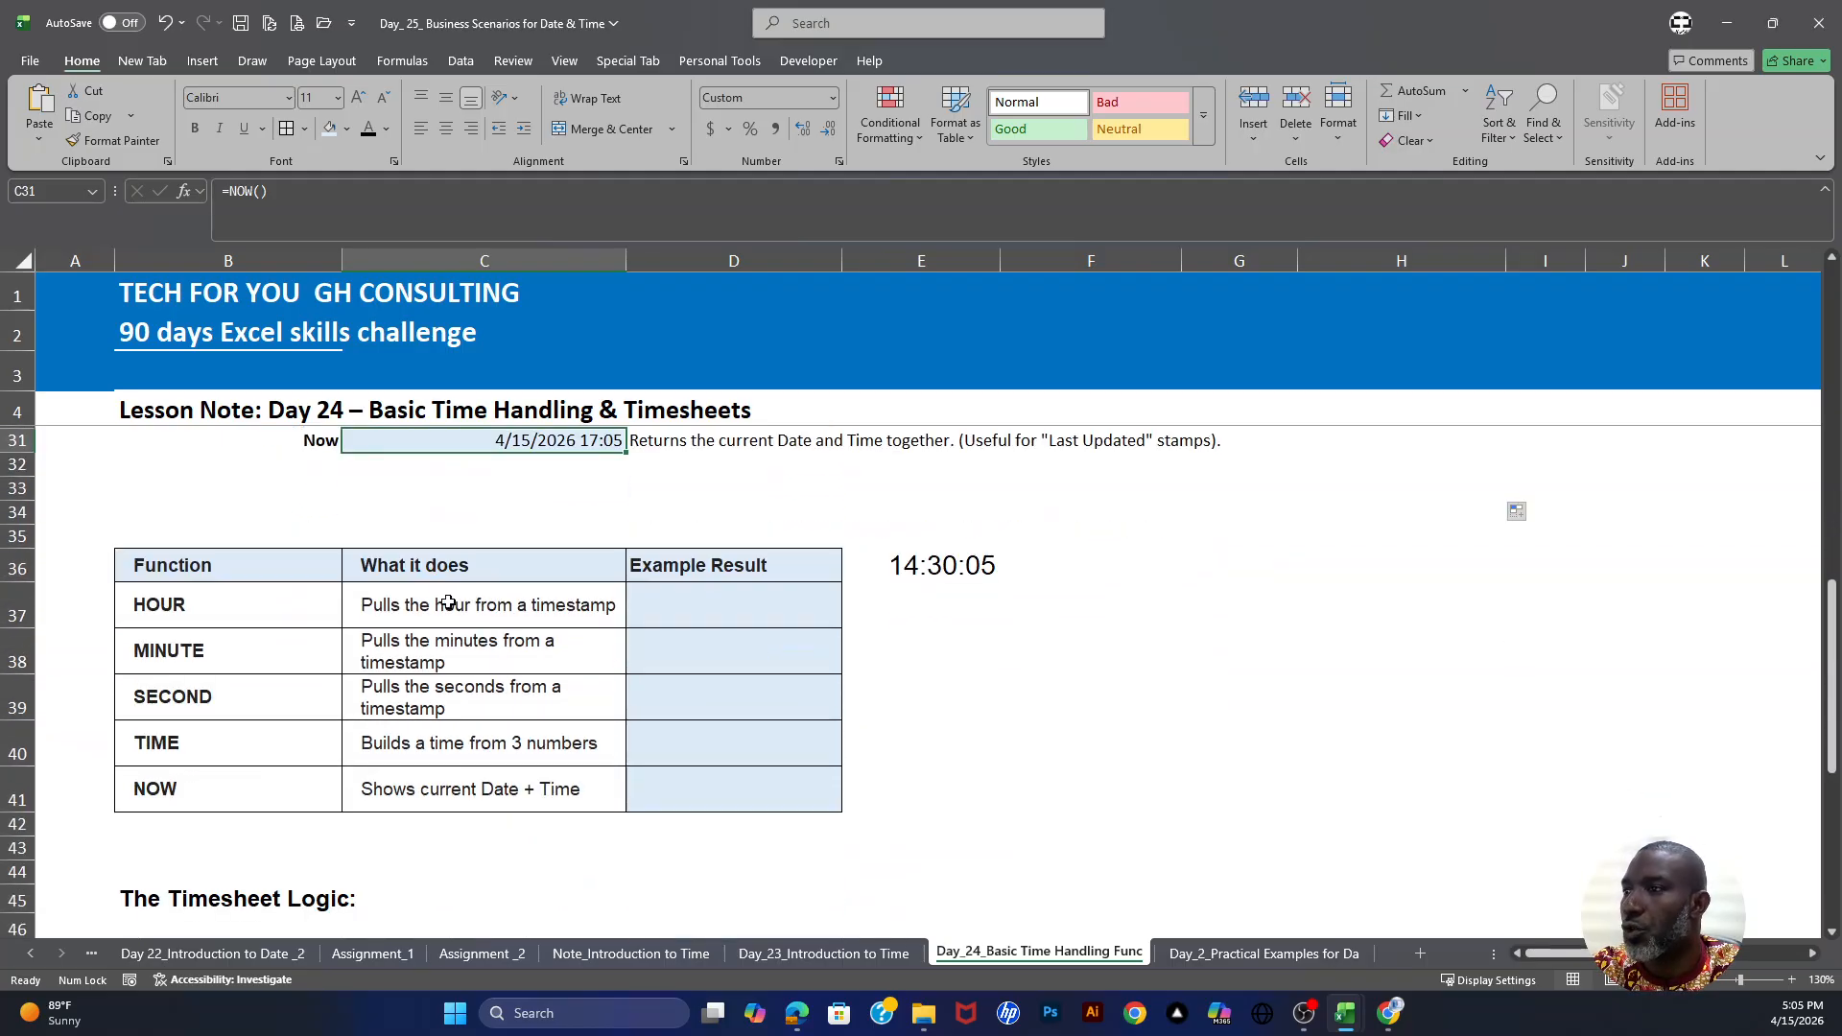
pyautogui.click(173, 605)
pyautogui.click(183, 649)
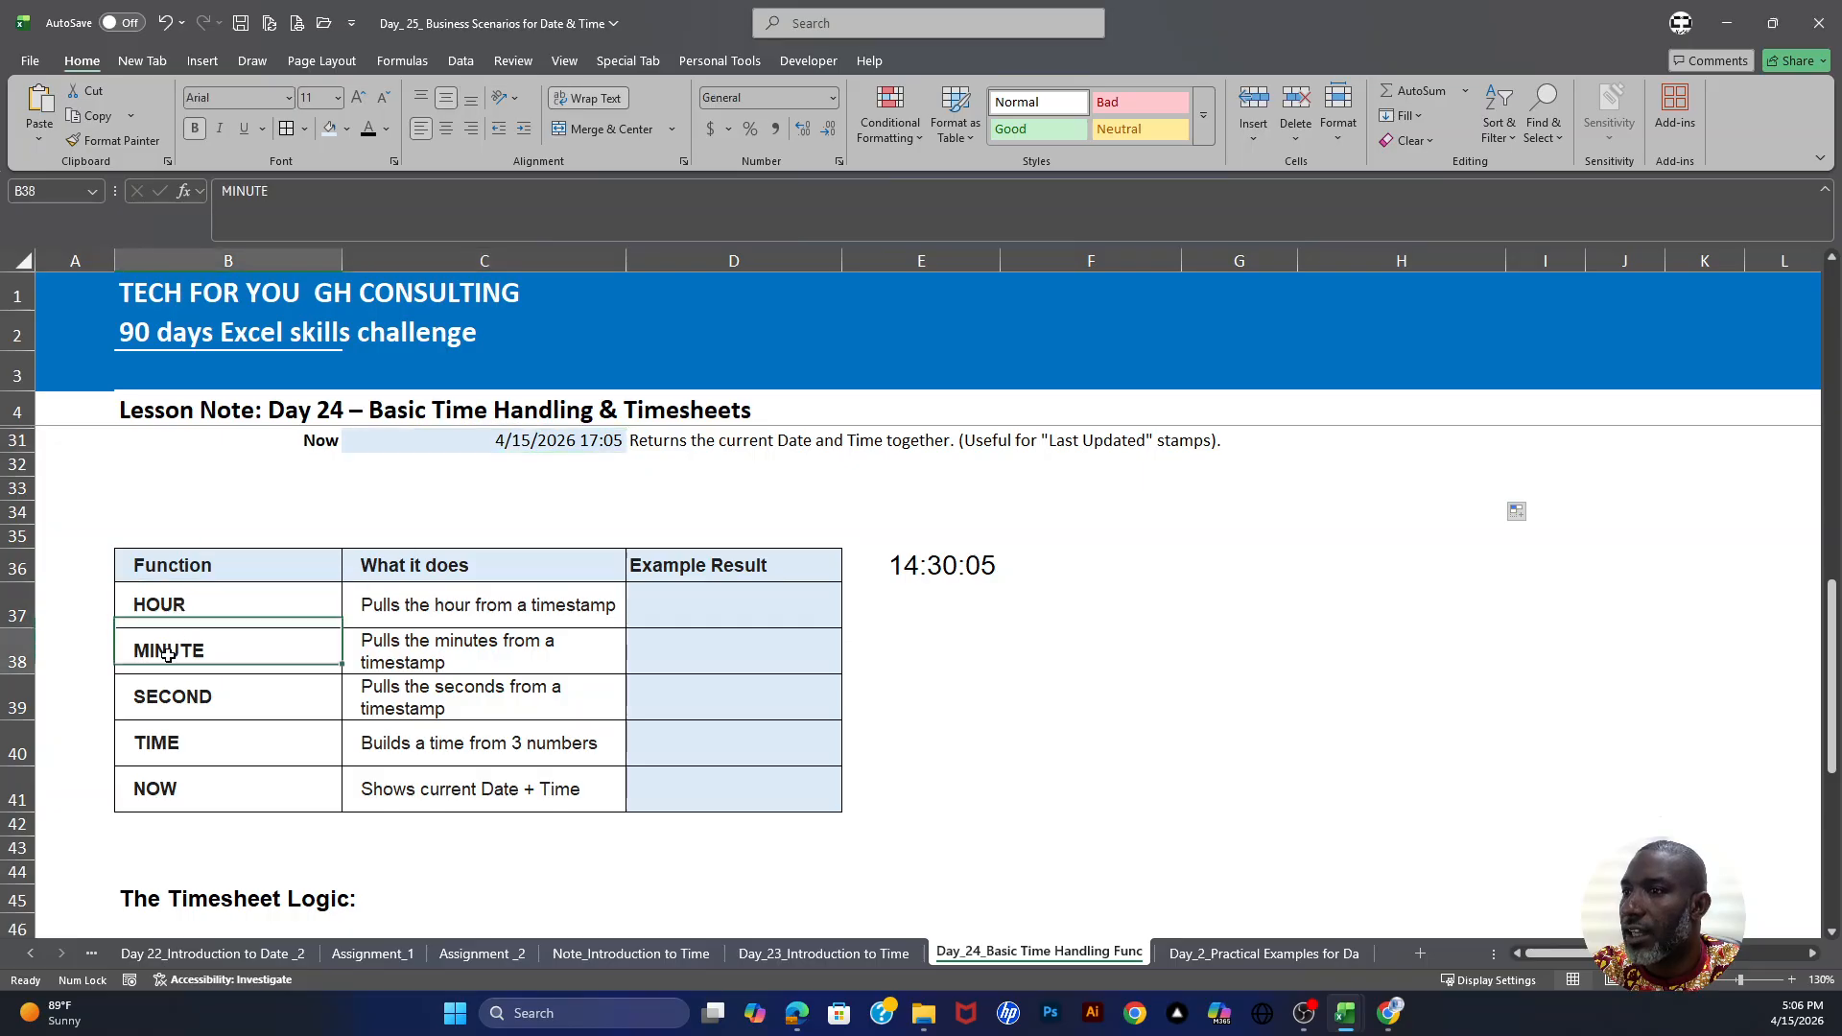
pyautogui.click(166, 699)
pyautogui.click(169, 745)
pyautogui.click(167, 782)
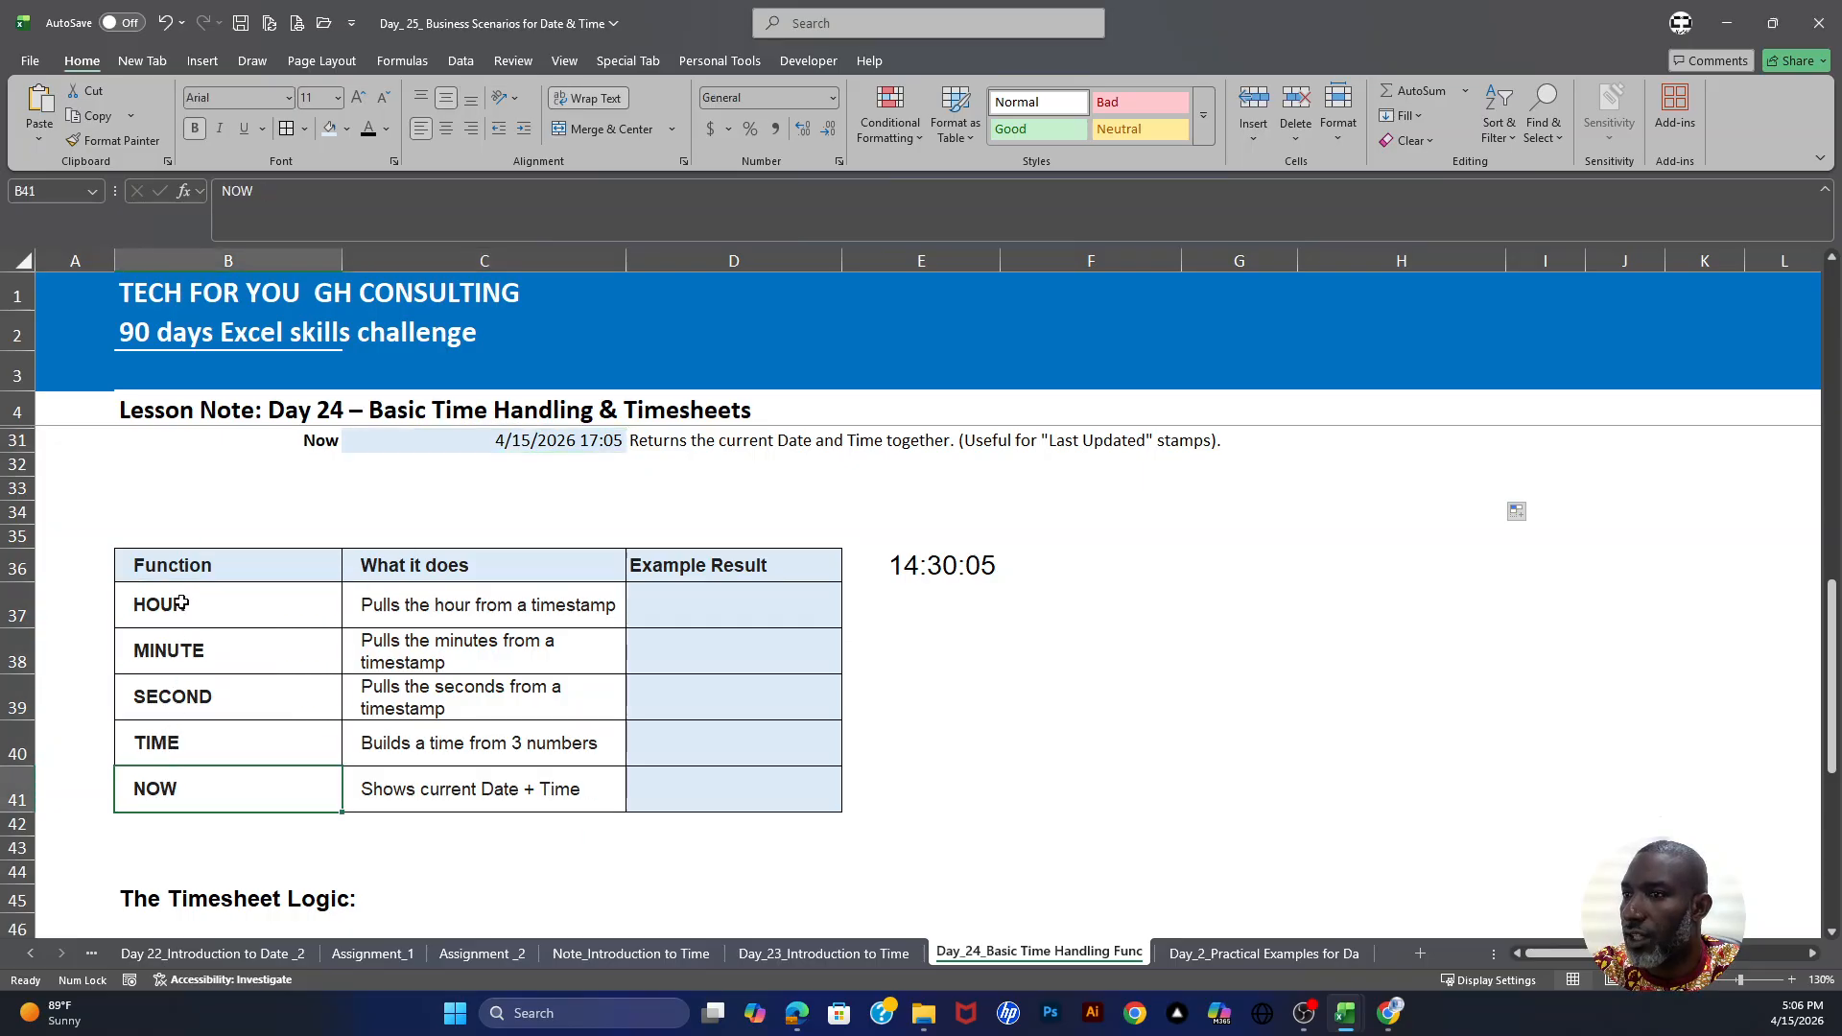
pyautogui.moveTo(180, 602); pyautogui.dragTo(185, 789)
pyautogui.click(154, 597)
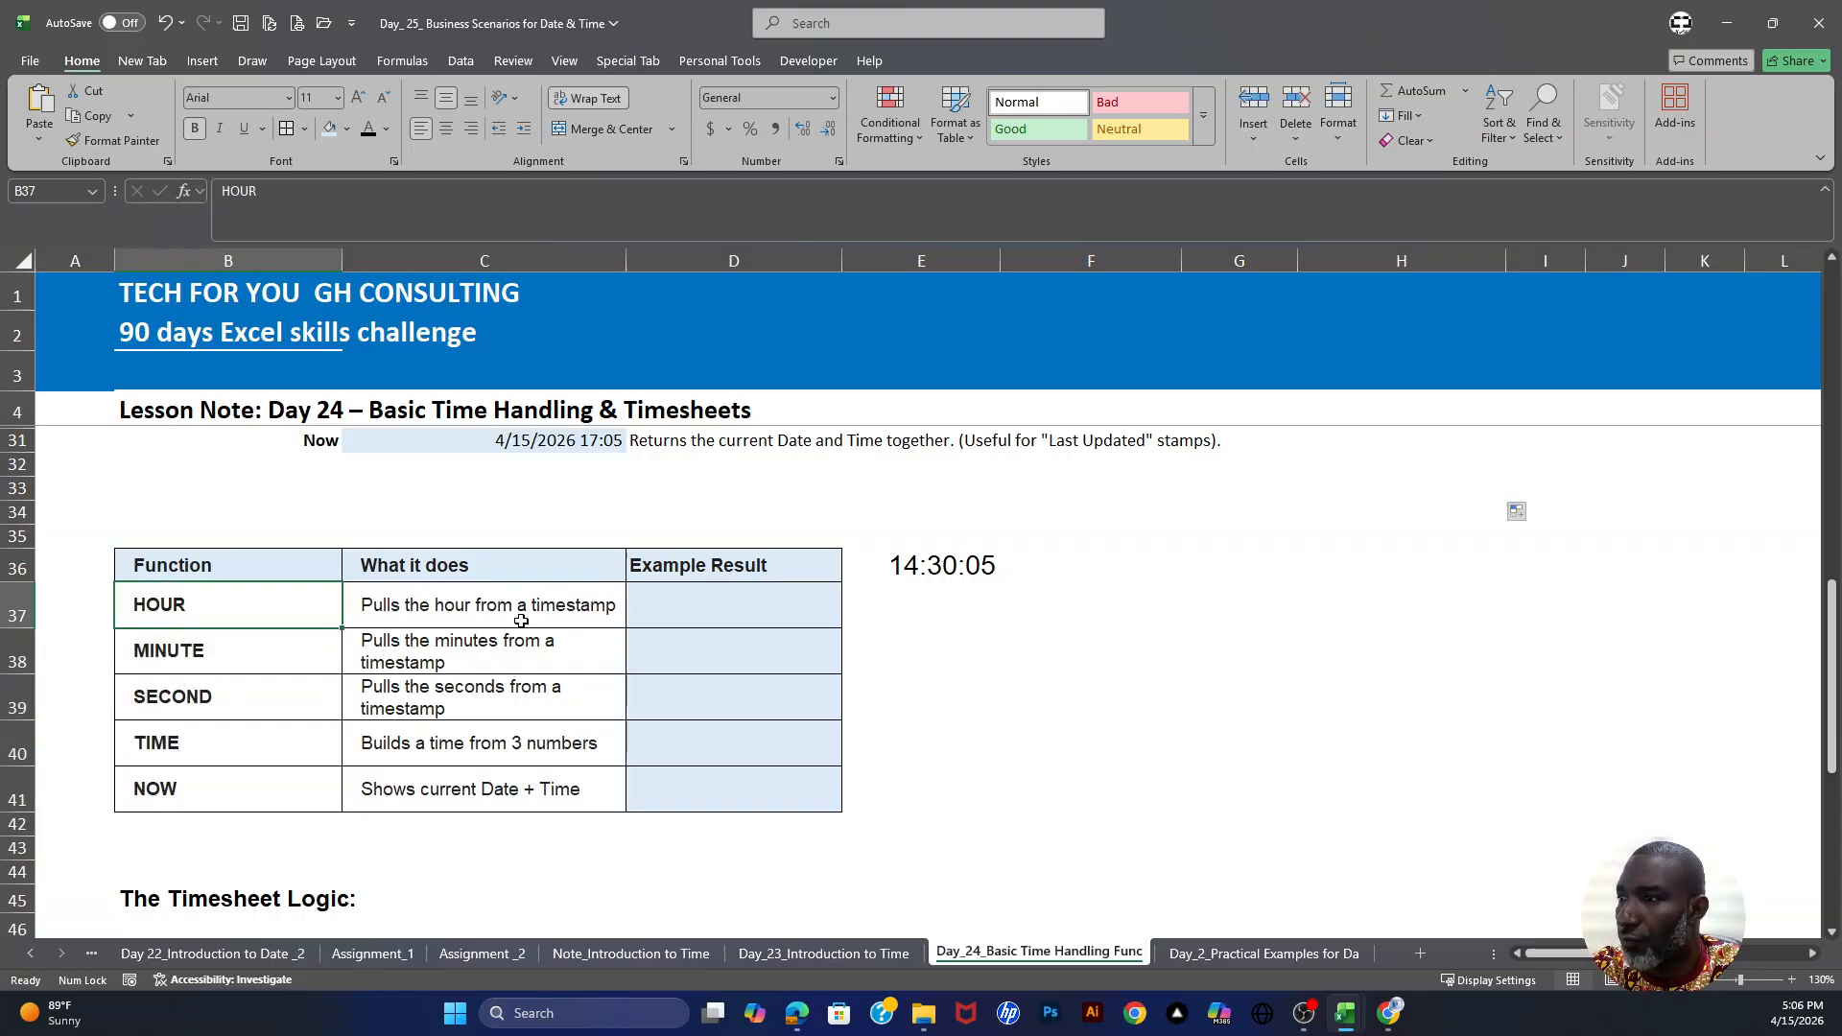
# Step: Extract the hour from the timestamp in E36 into the HOUR example cell D37 with the formula =HOUR(E36)
pyautogui.click(917, 584)
pyautogui.click(772, 612)
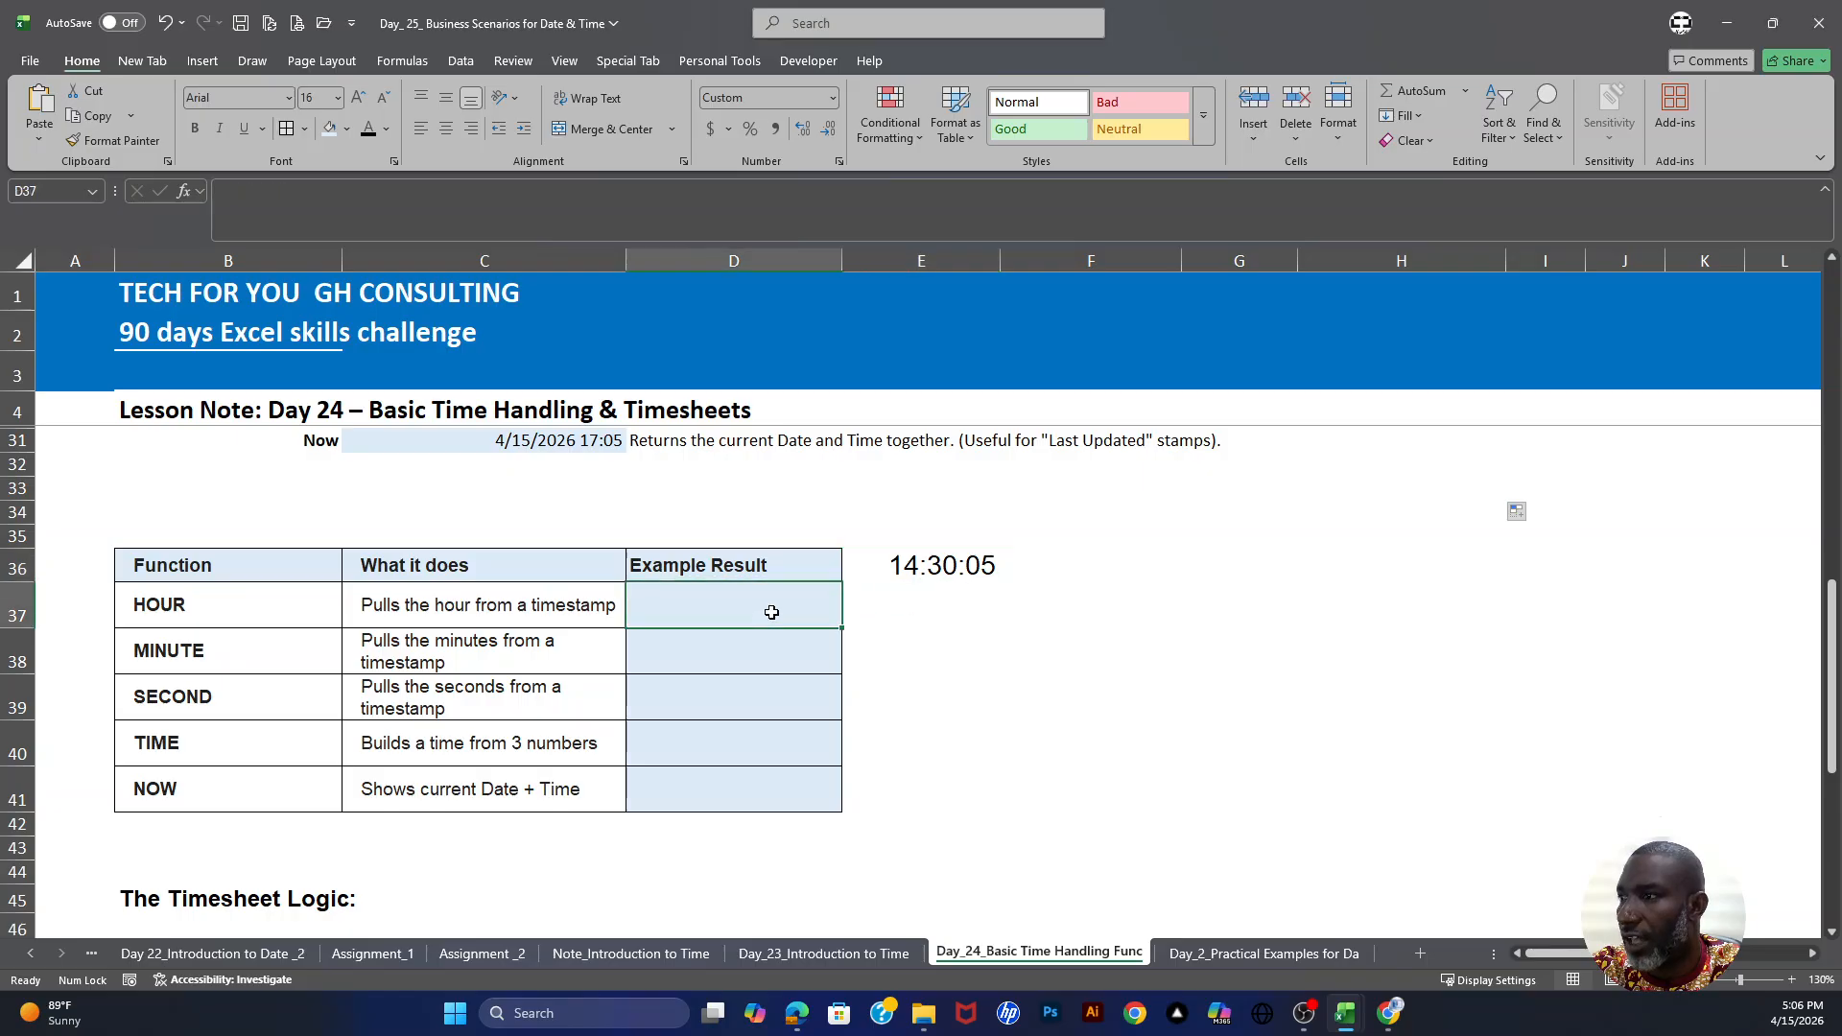
pyautogui.write('=hou')
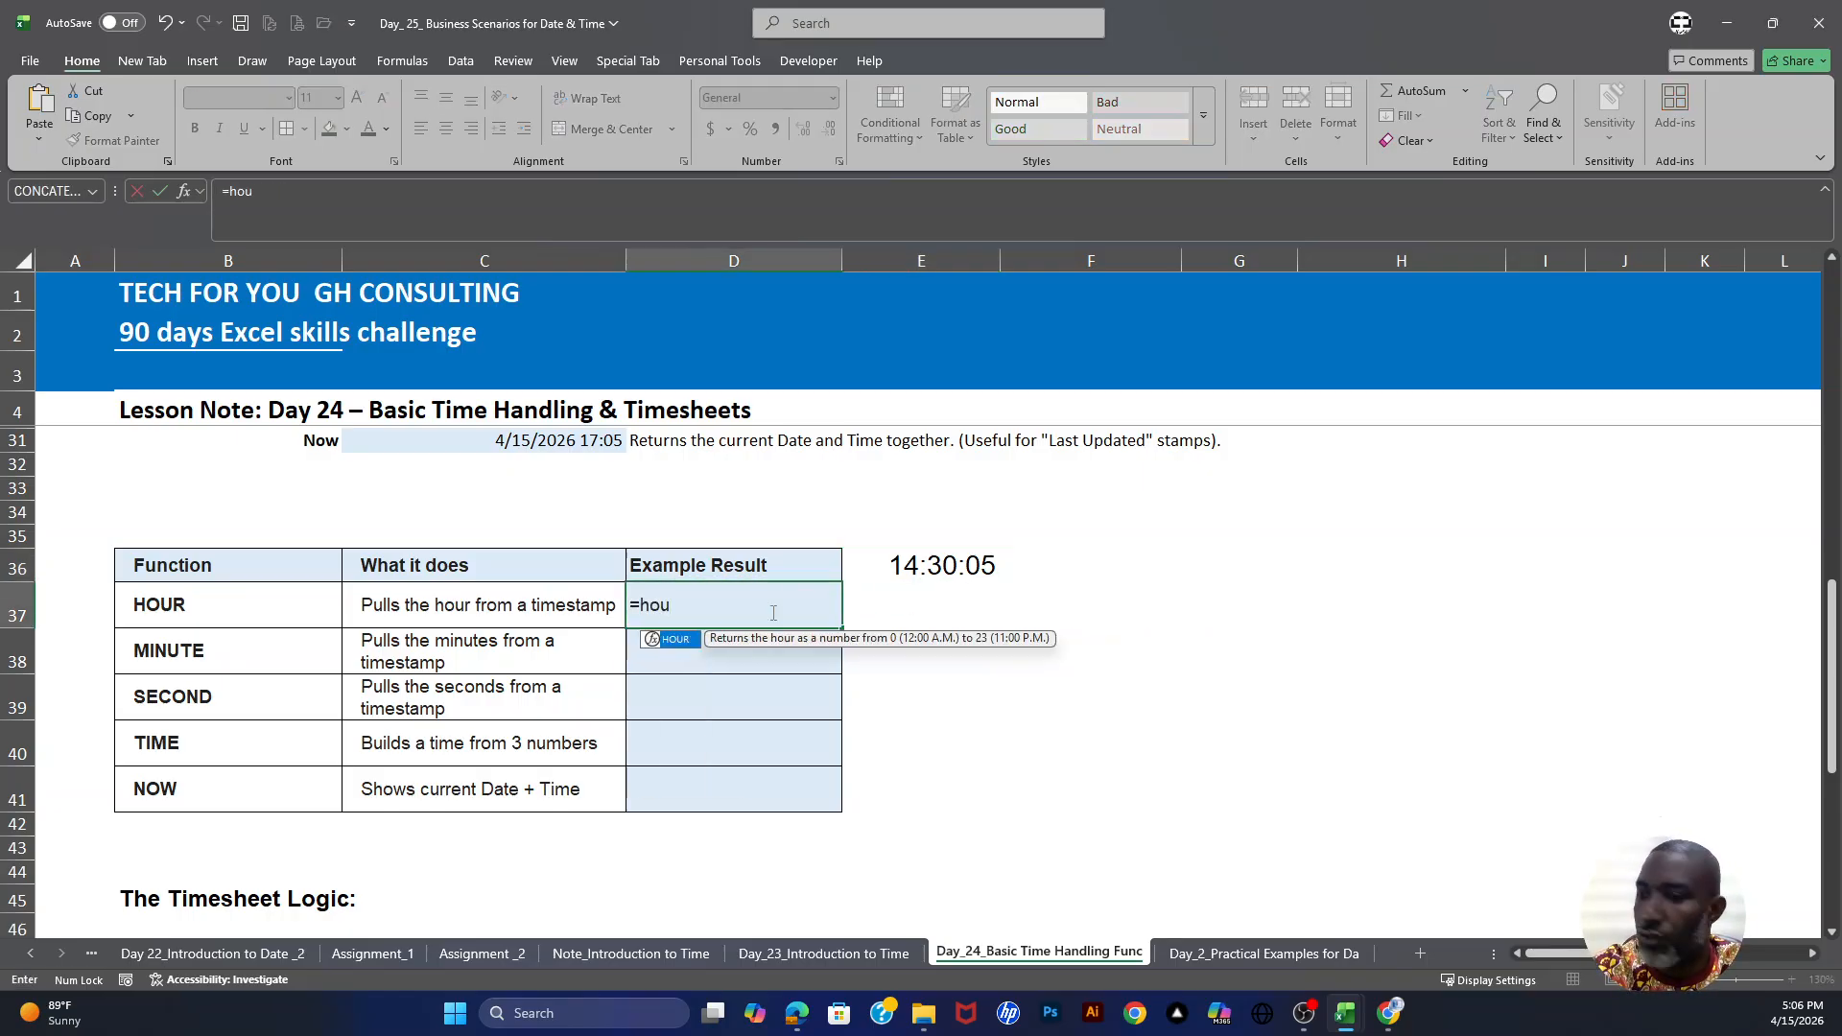
pyautogui.press('Tab')
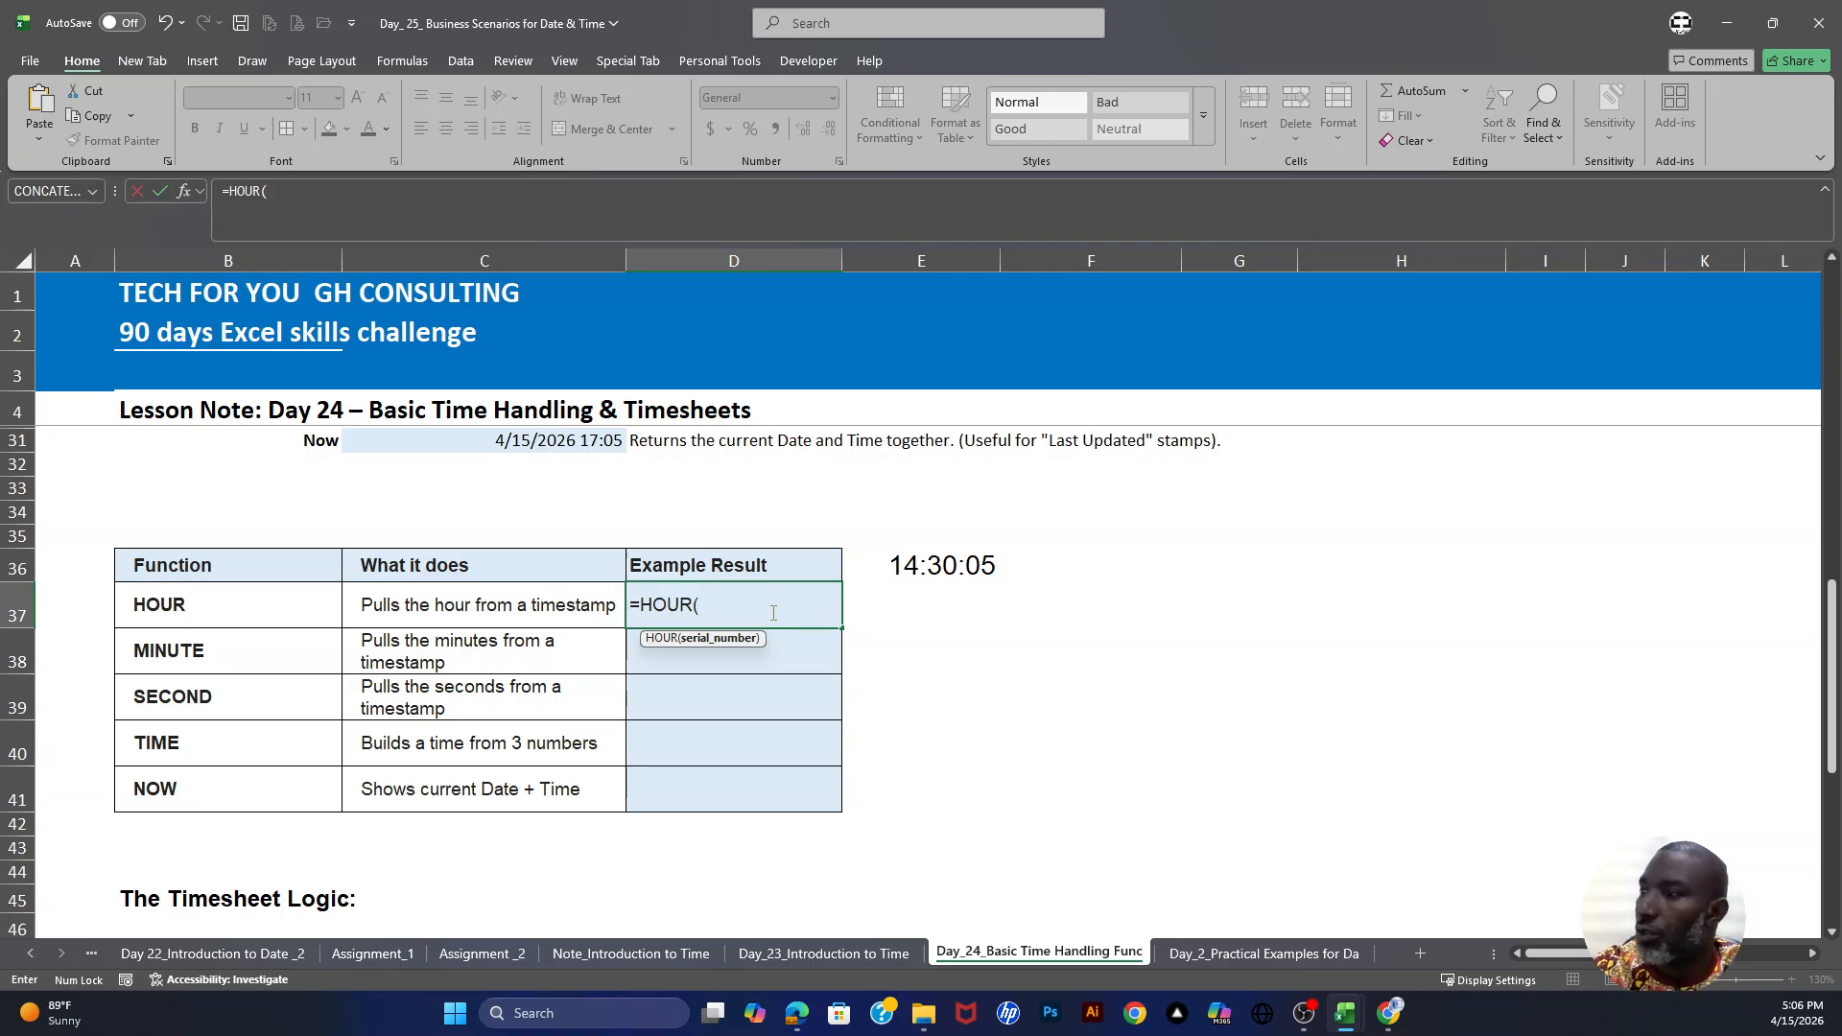
pyautogui.click(979, 564)
pyautogui.press('Return')
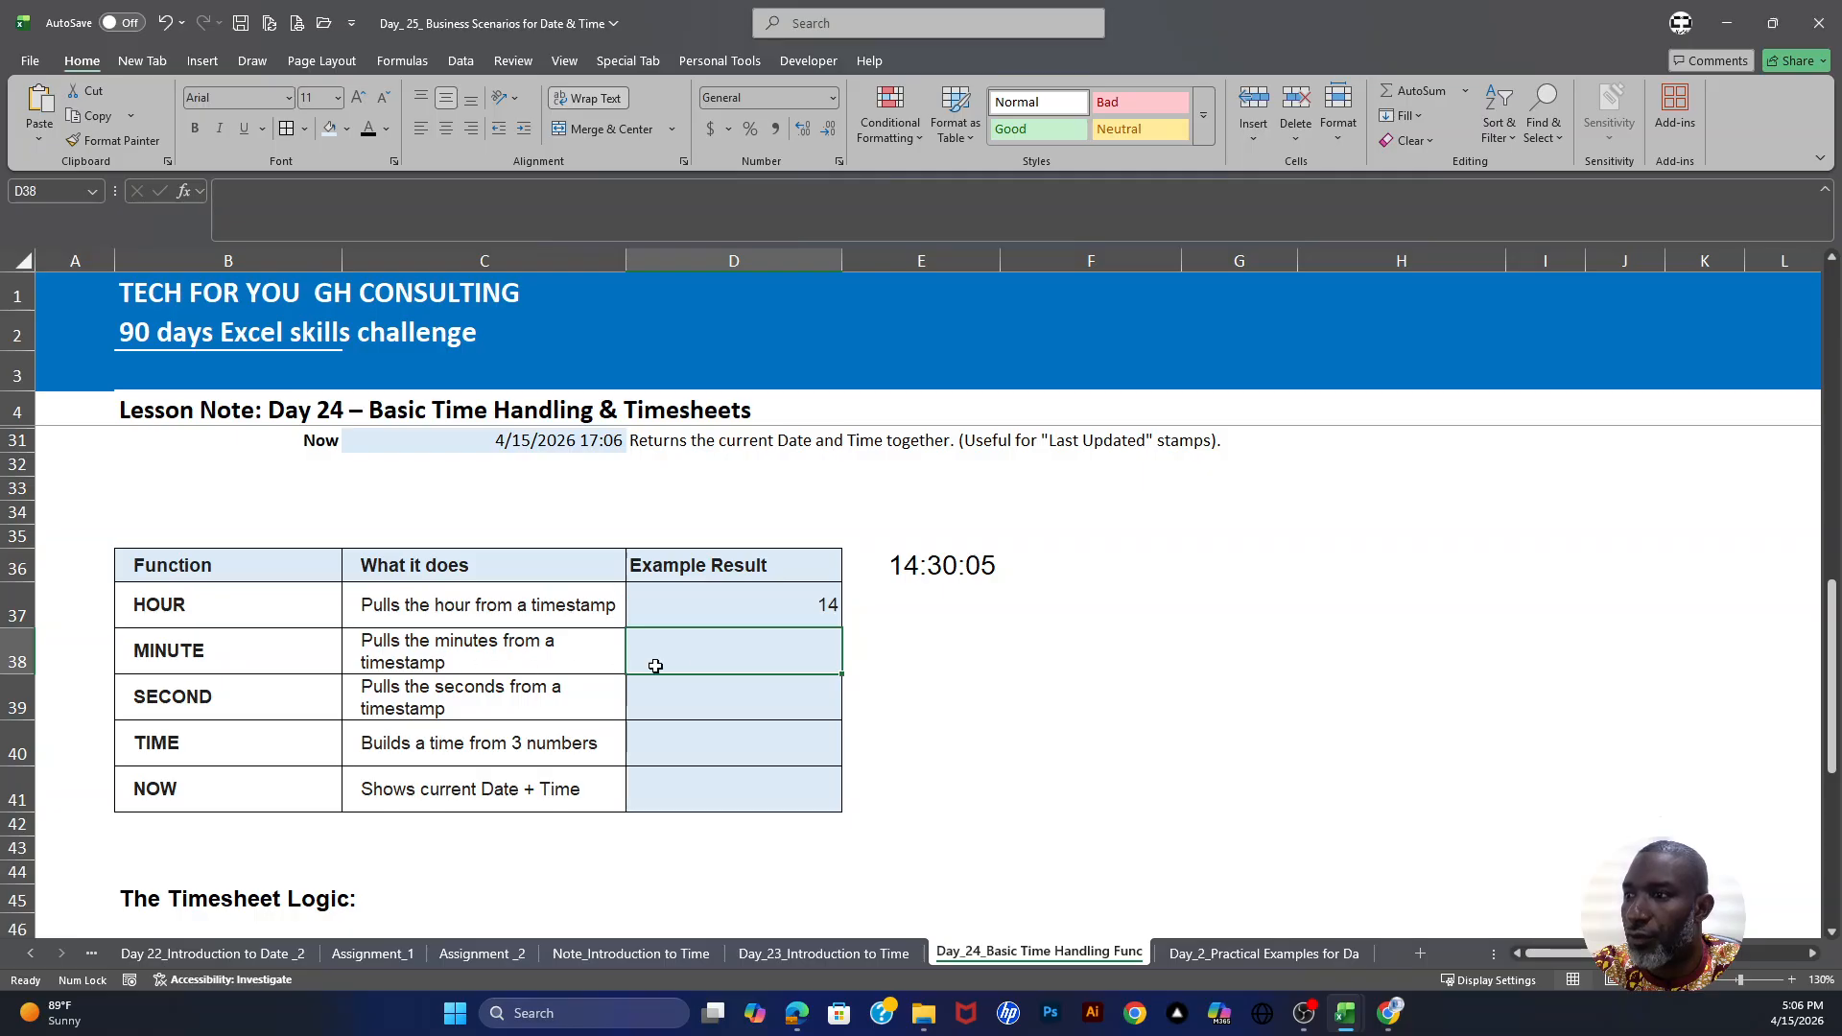
# Step: Extract the minutes from the timestamp in E36 into the MINUTE example cell D38 with =MINUTE(E36), and check both results
pyautogui.write('=')
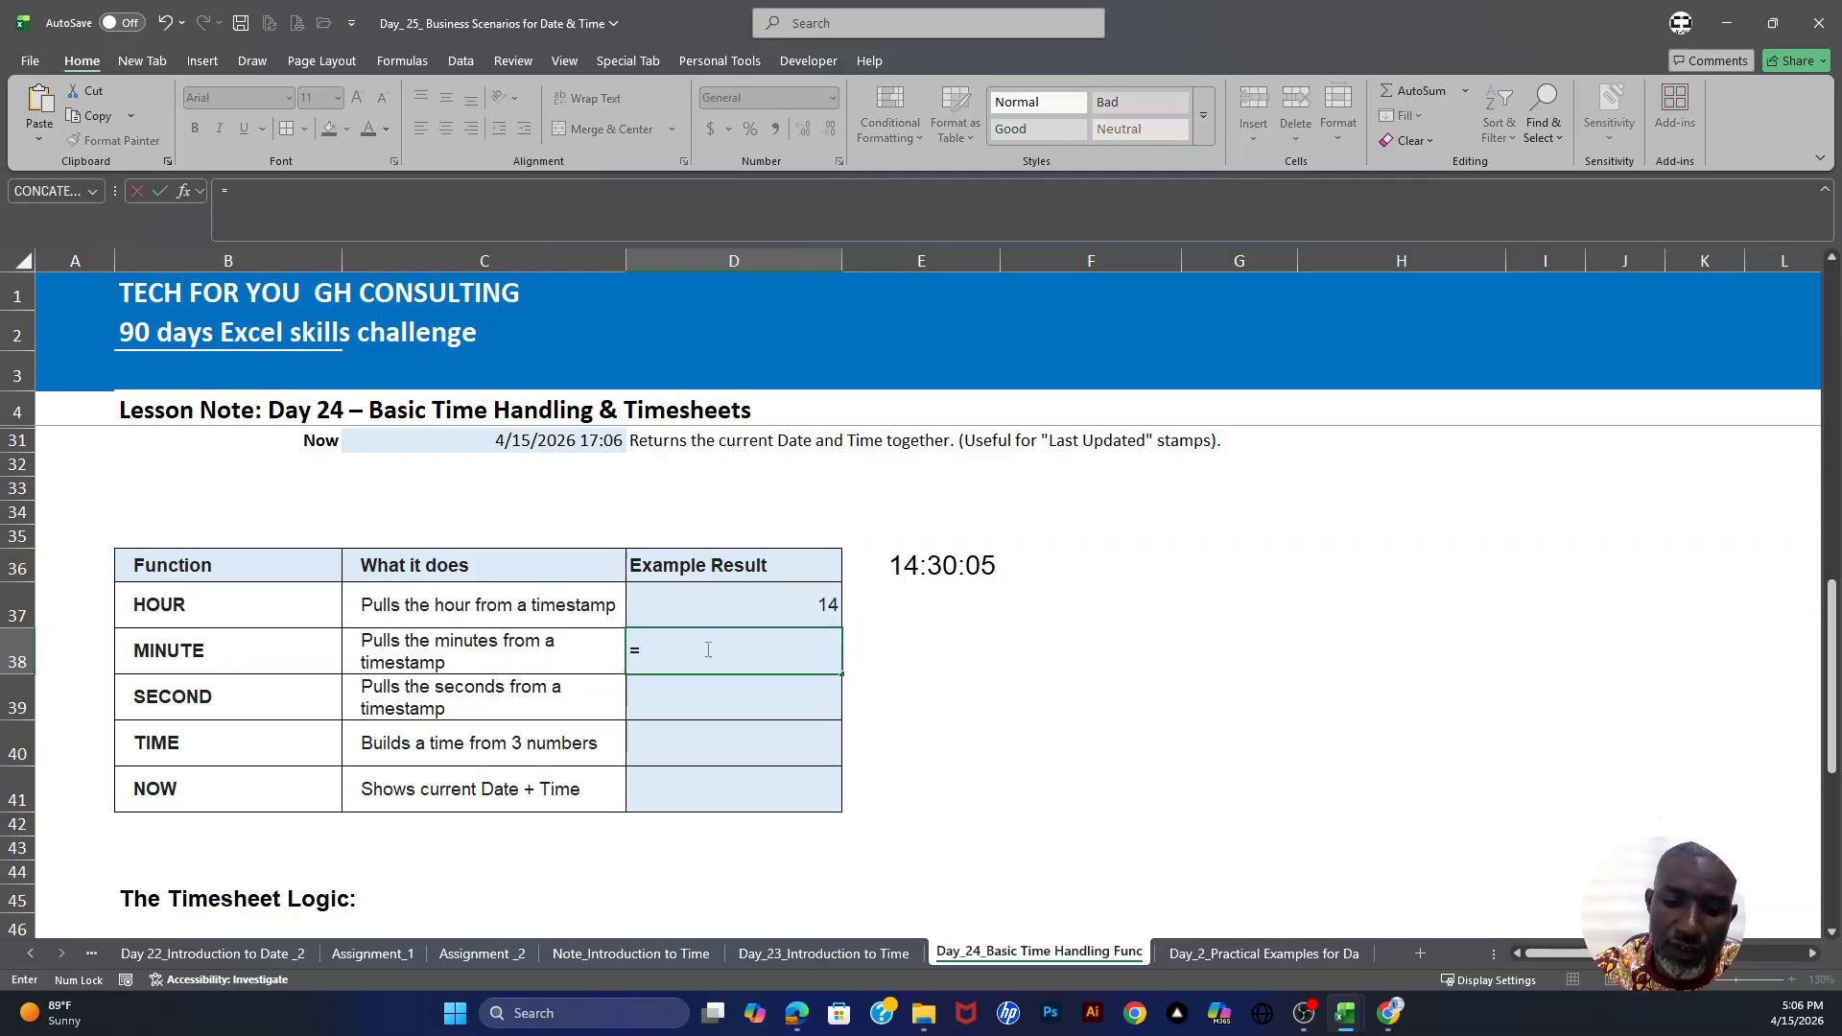
pyautogui.write('minu')
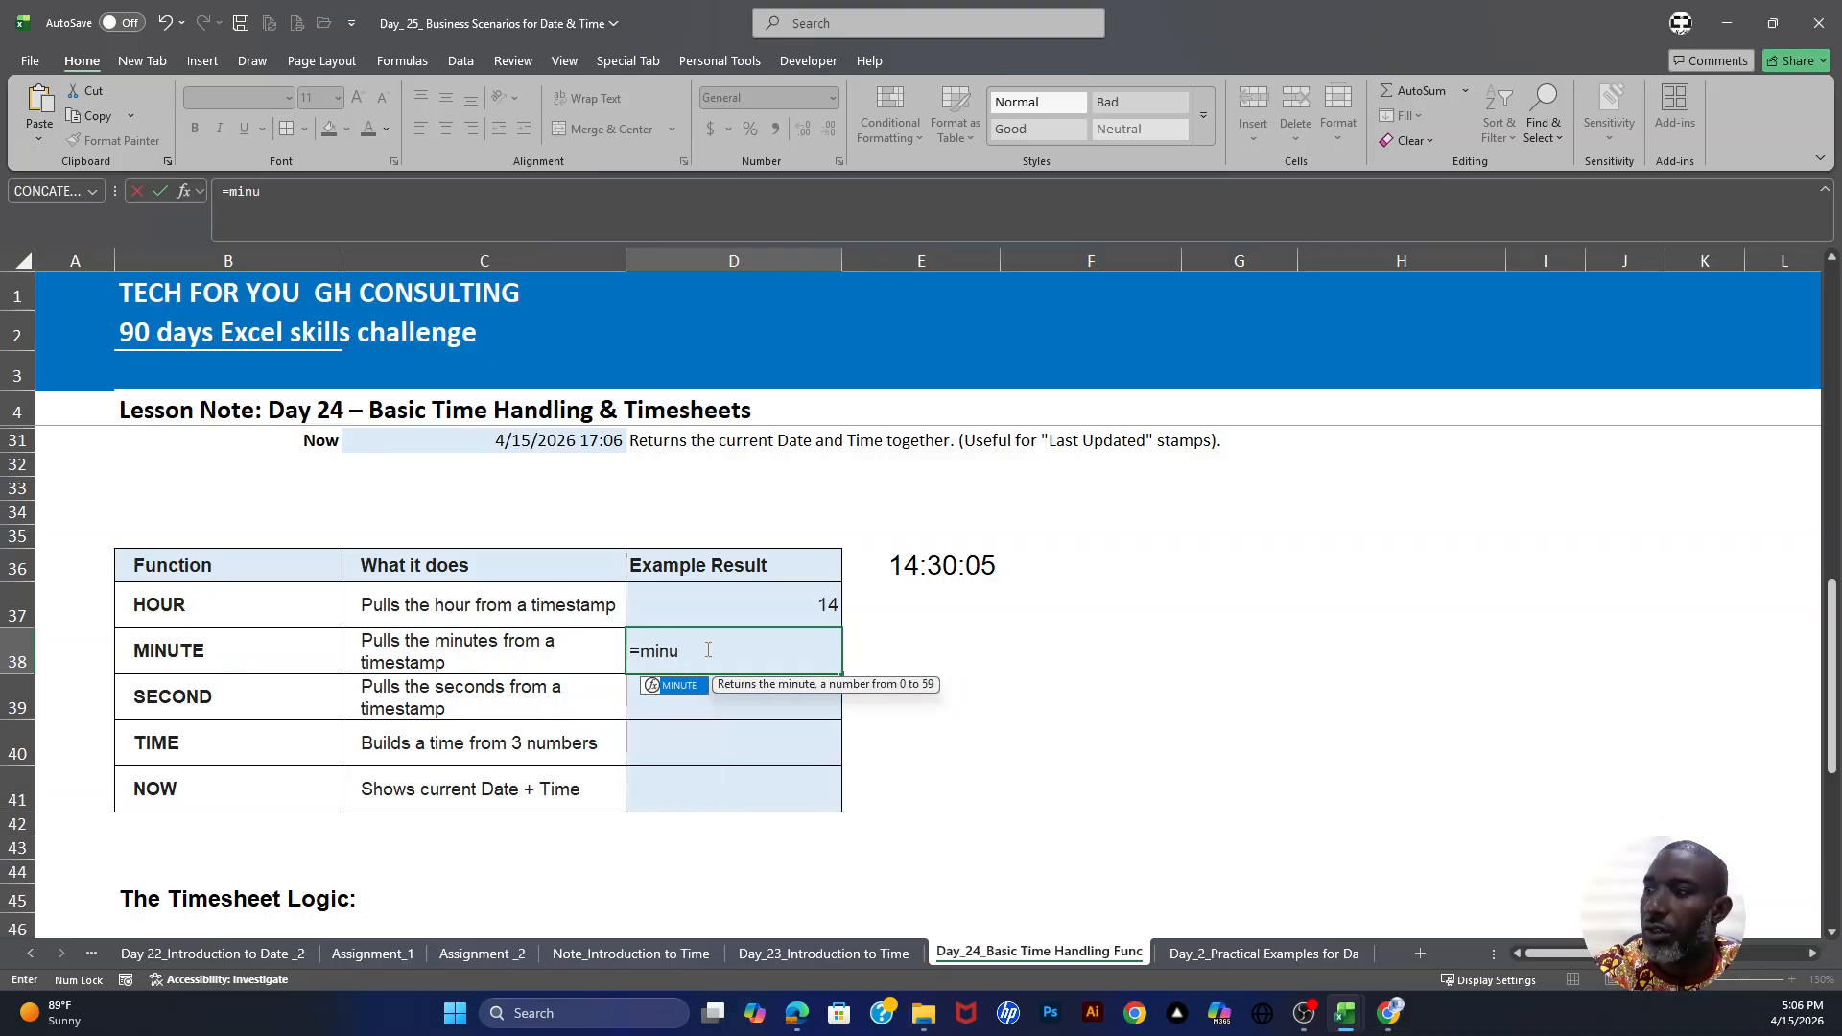
pyautogui.press('Tab')
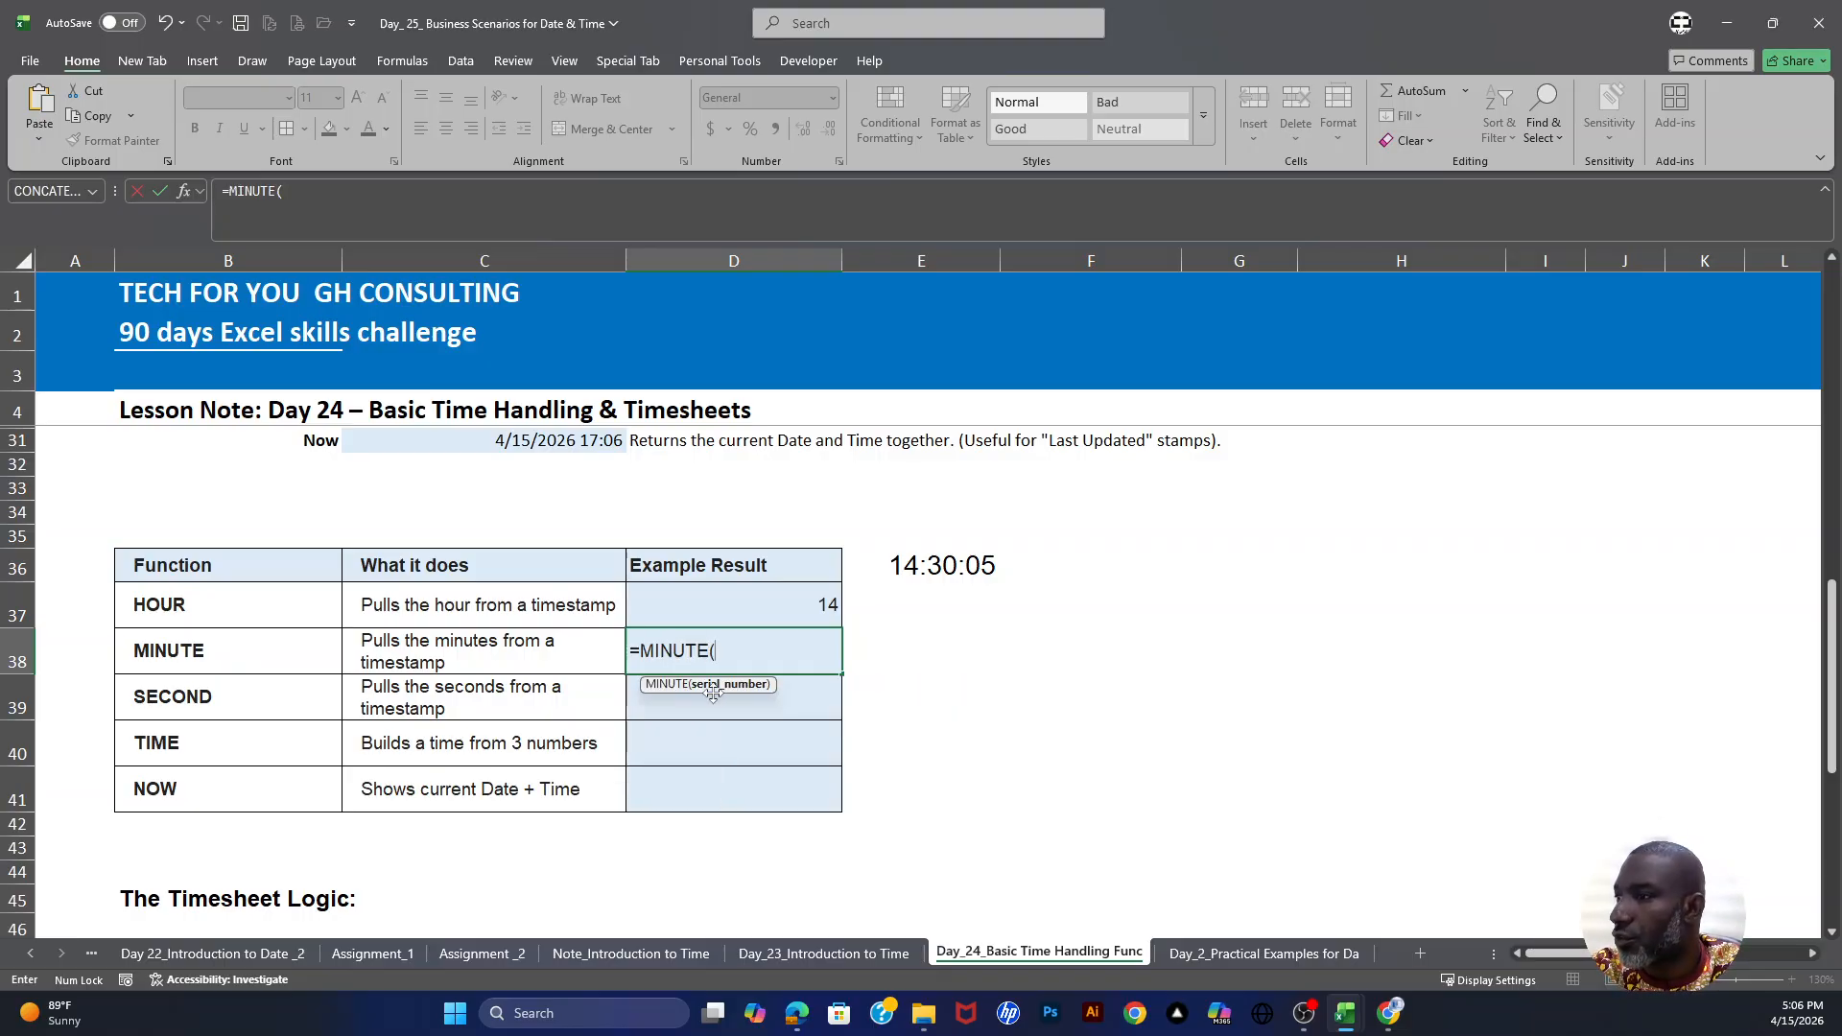
pyautogui.click(950, 563)
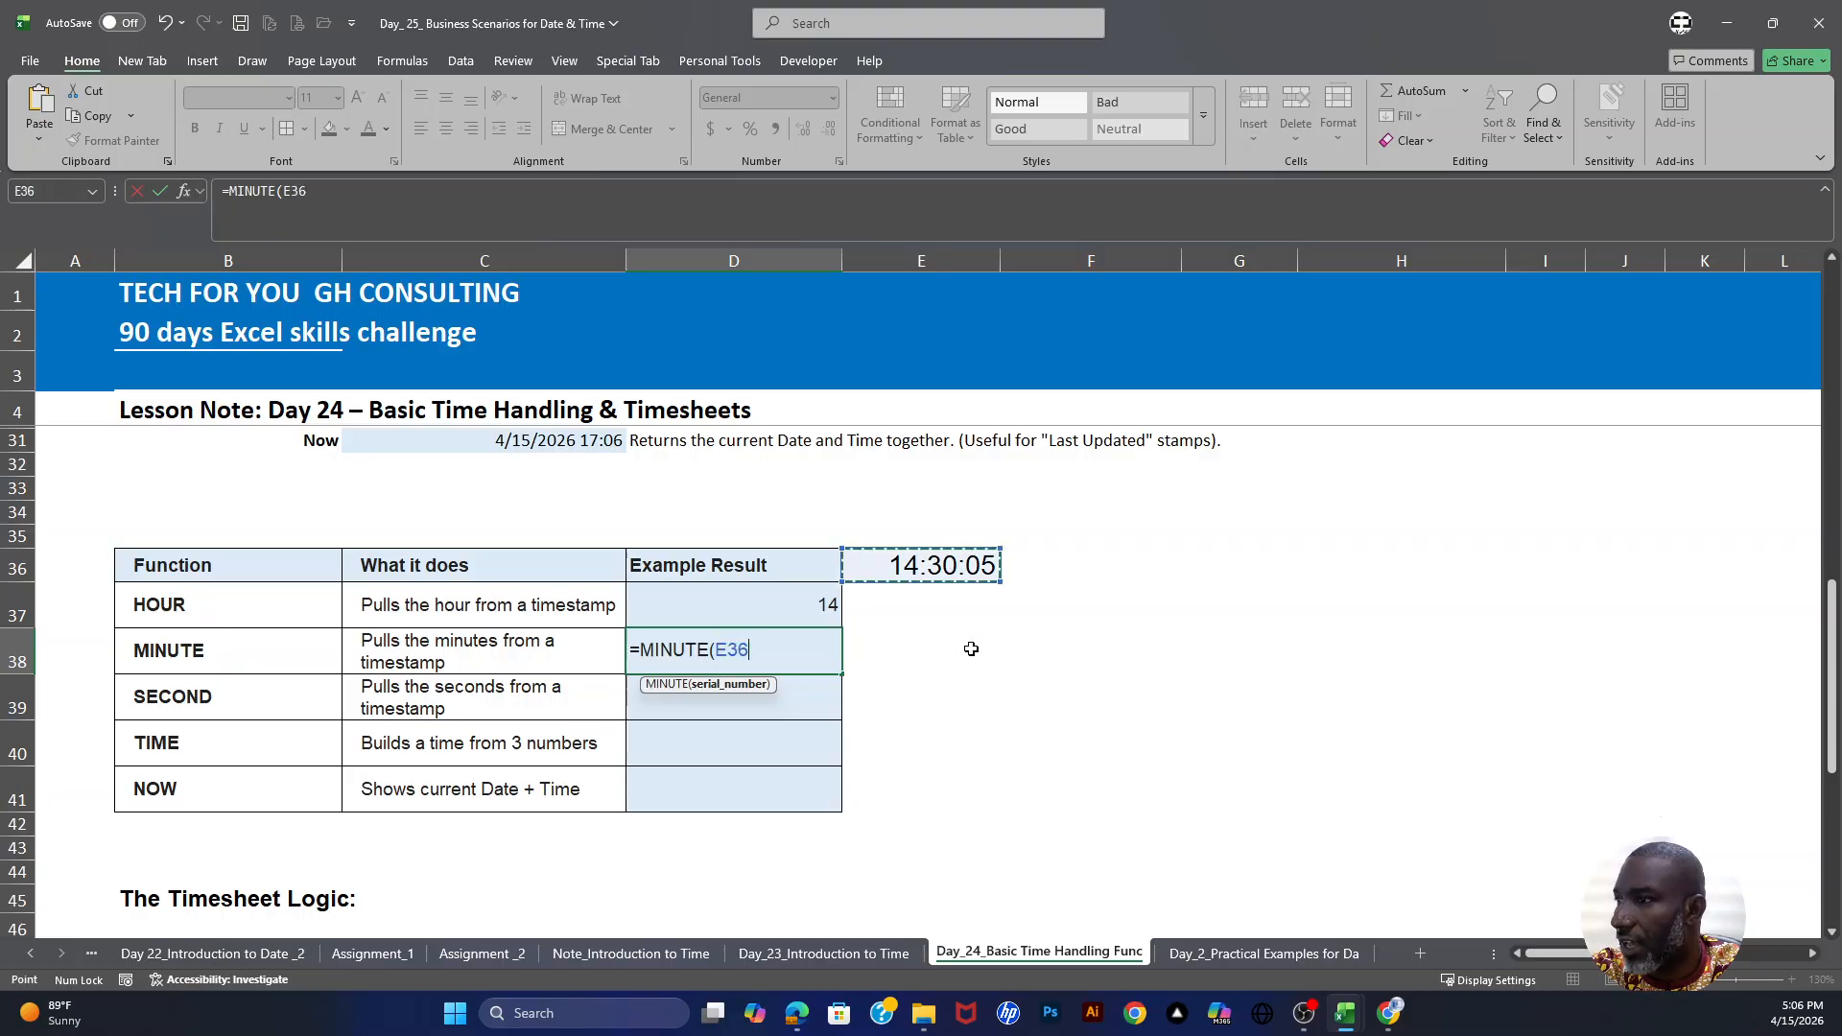
pyautogui.press('Return')
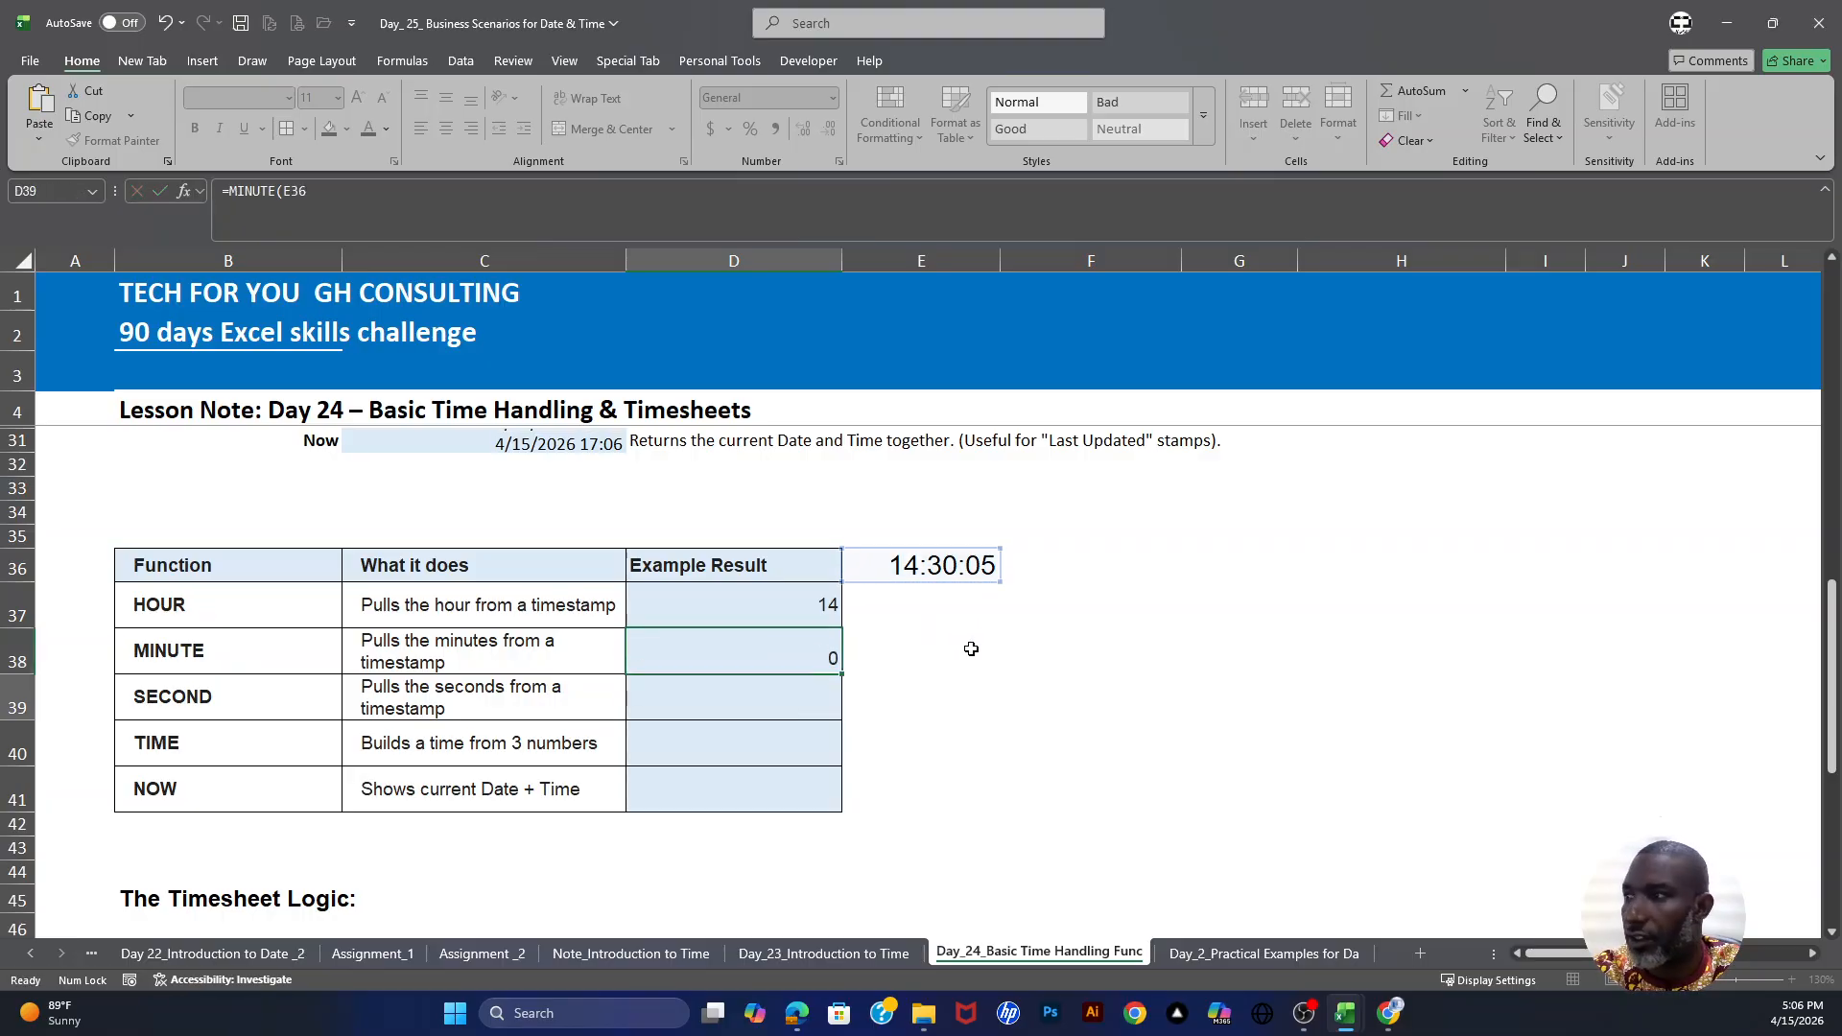
pyautogui.click(806, 654)
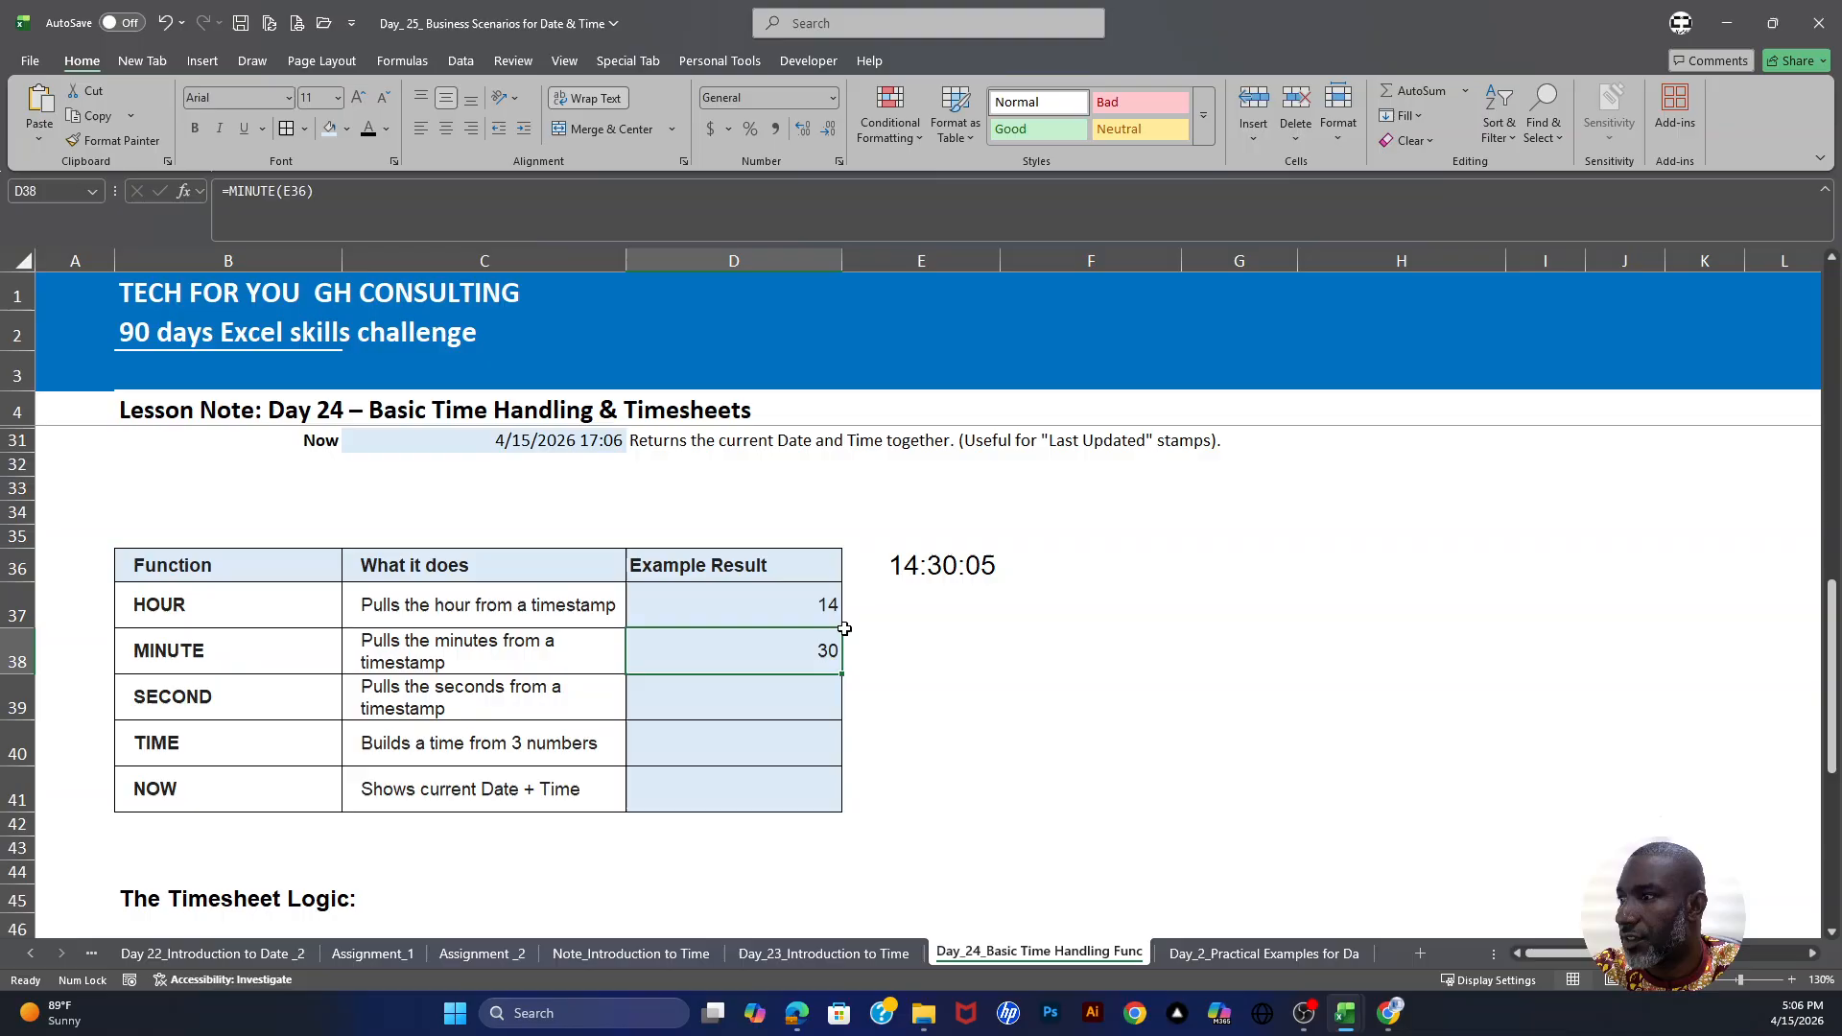
pyautogui.click(796, 594)
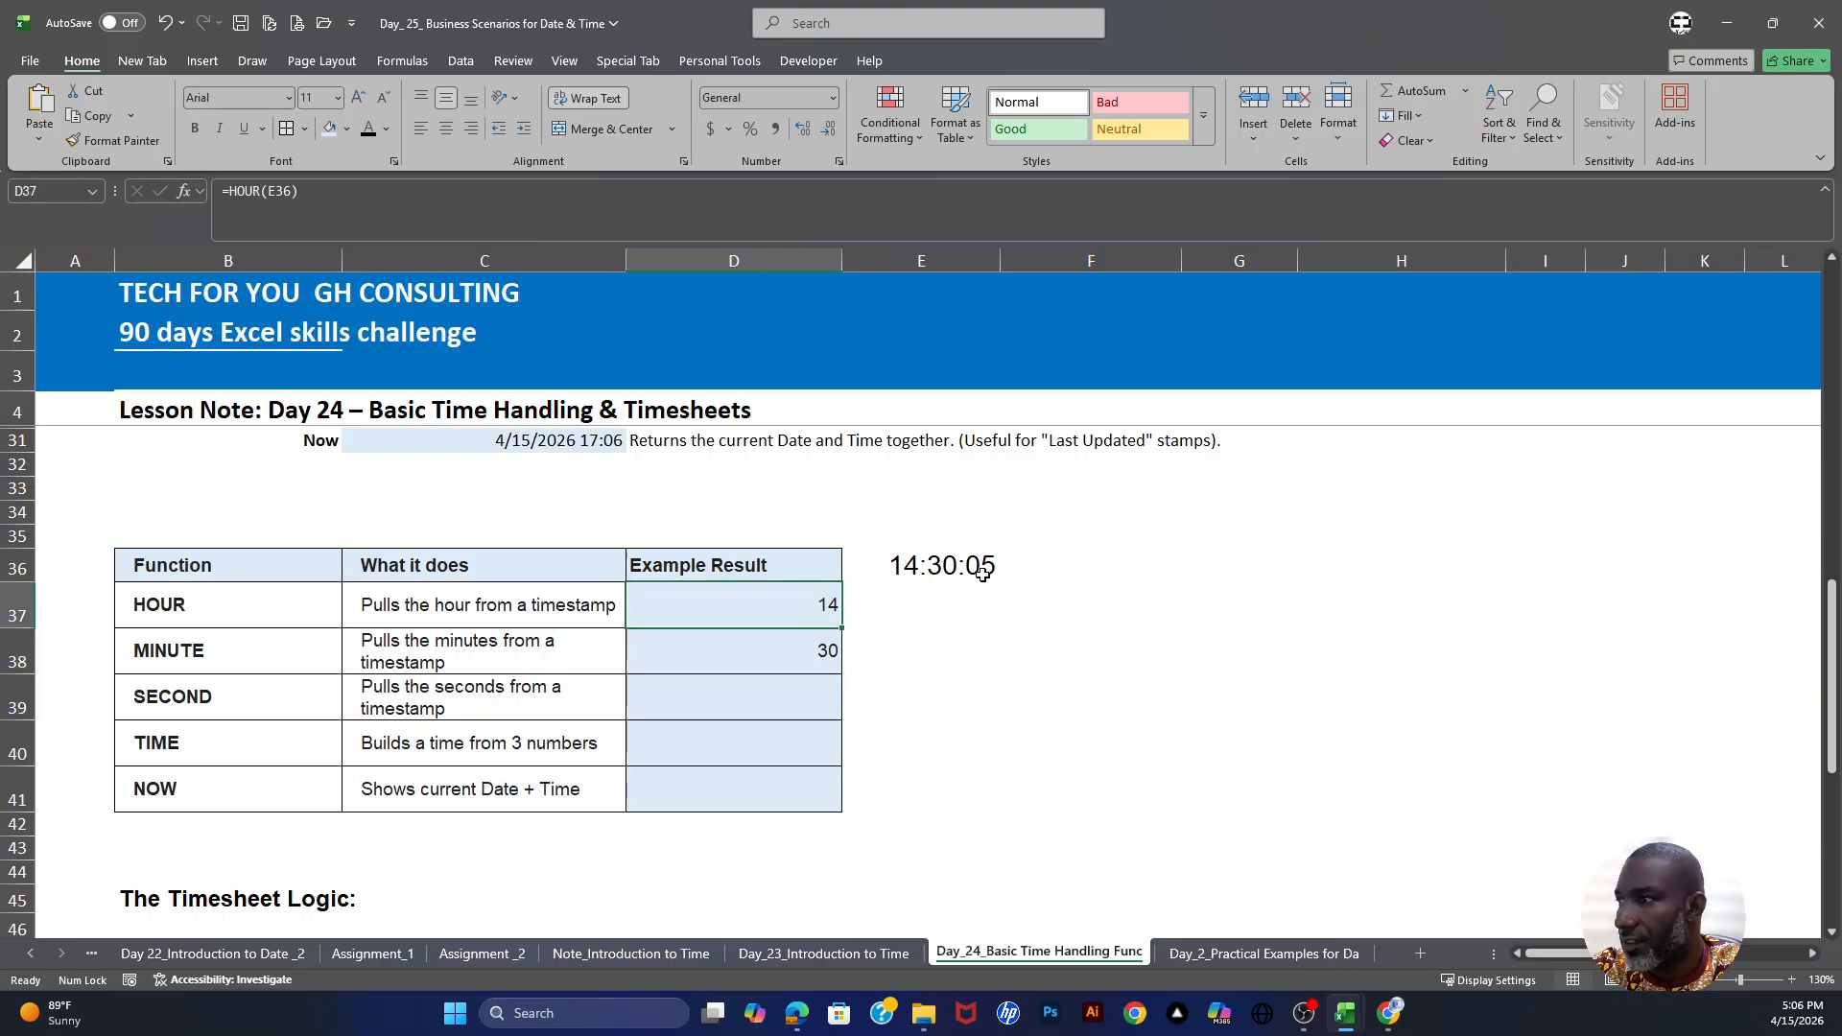
# Step: Extract the seconds from the timestamp in E36 into the SECOND example cell D39 with the formula =SECOND(E36)
pyautogui.click(754, 701)
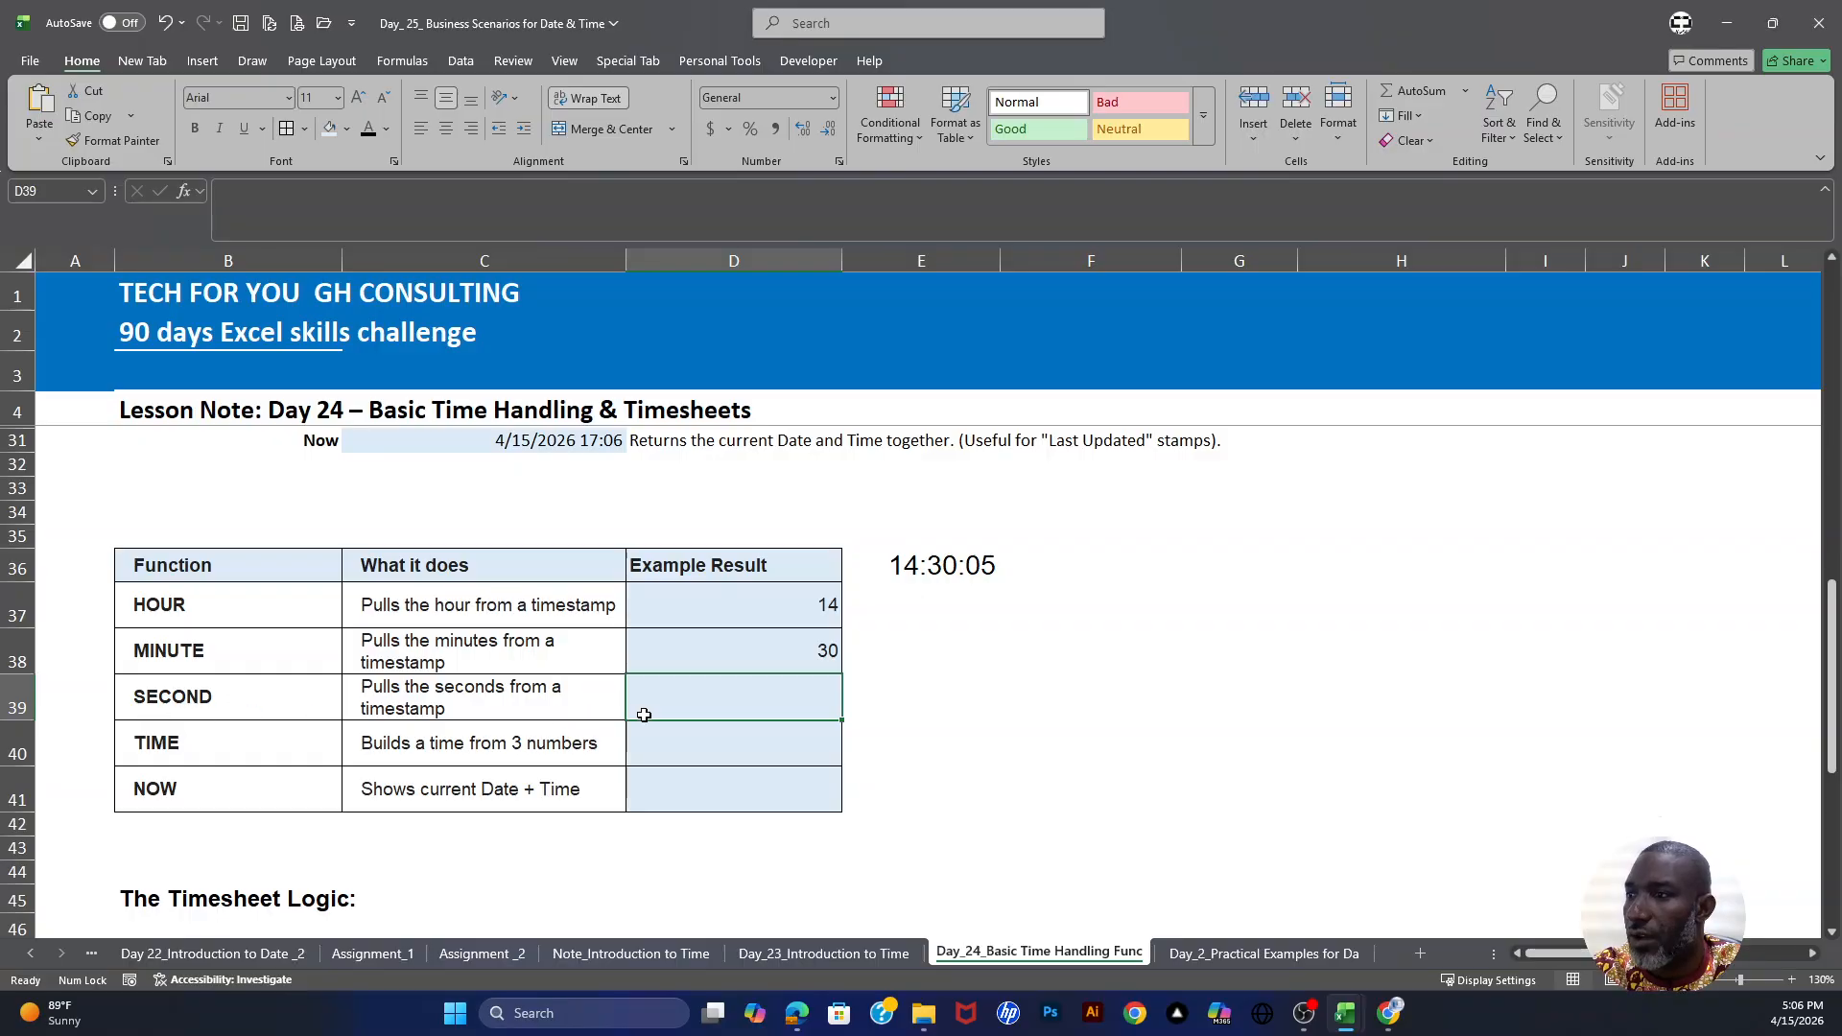
pyautogui.write('=sec')
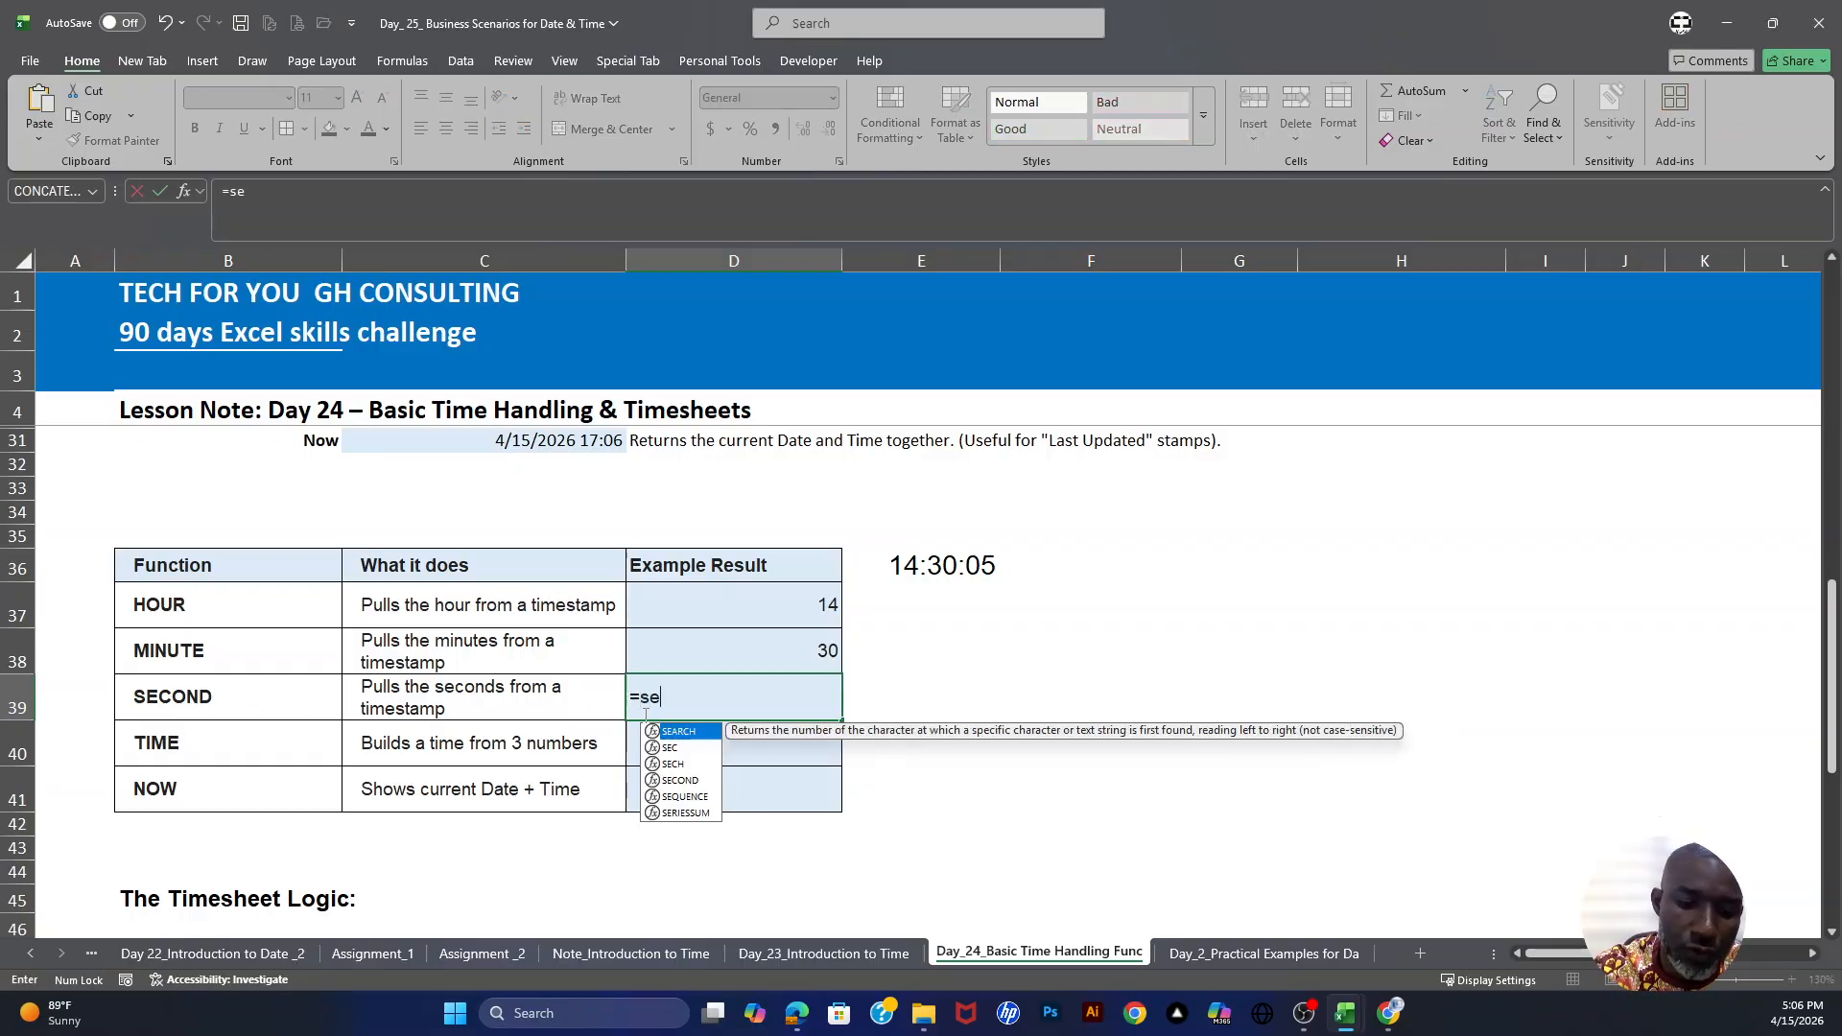
pyautogui.press('Down')
pyautogui.press('Down')
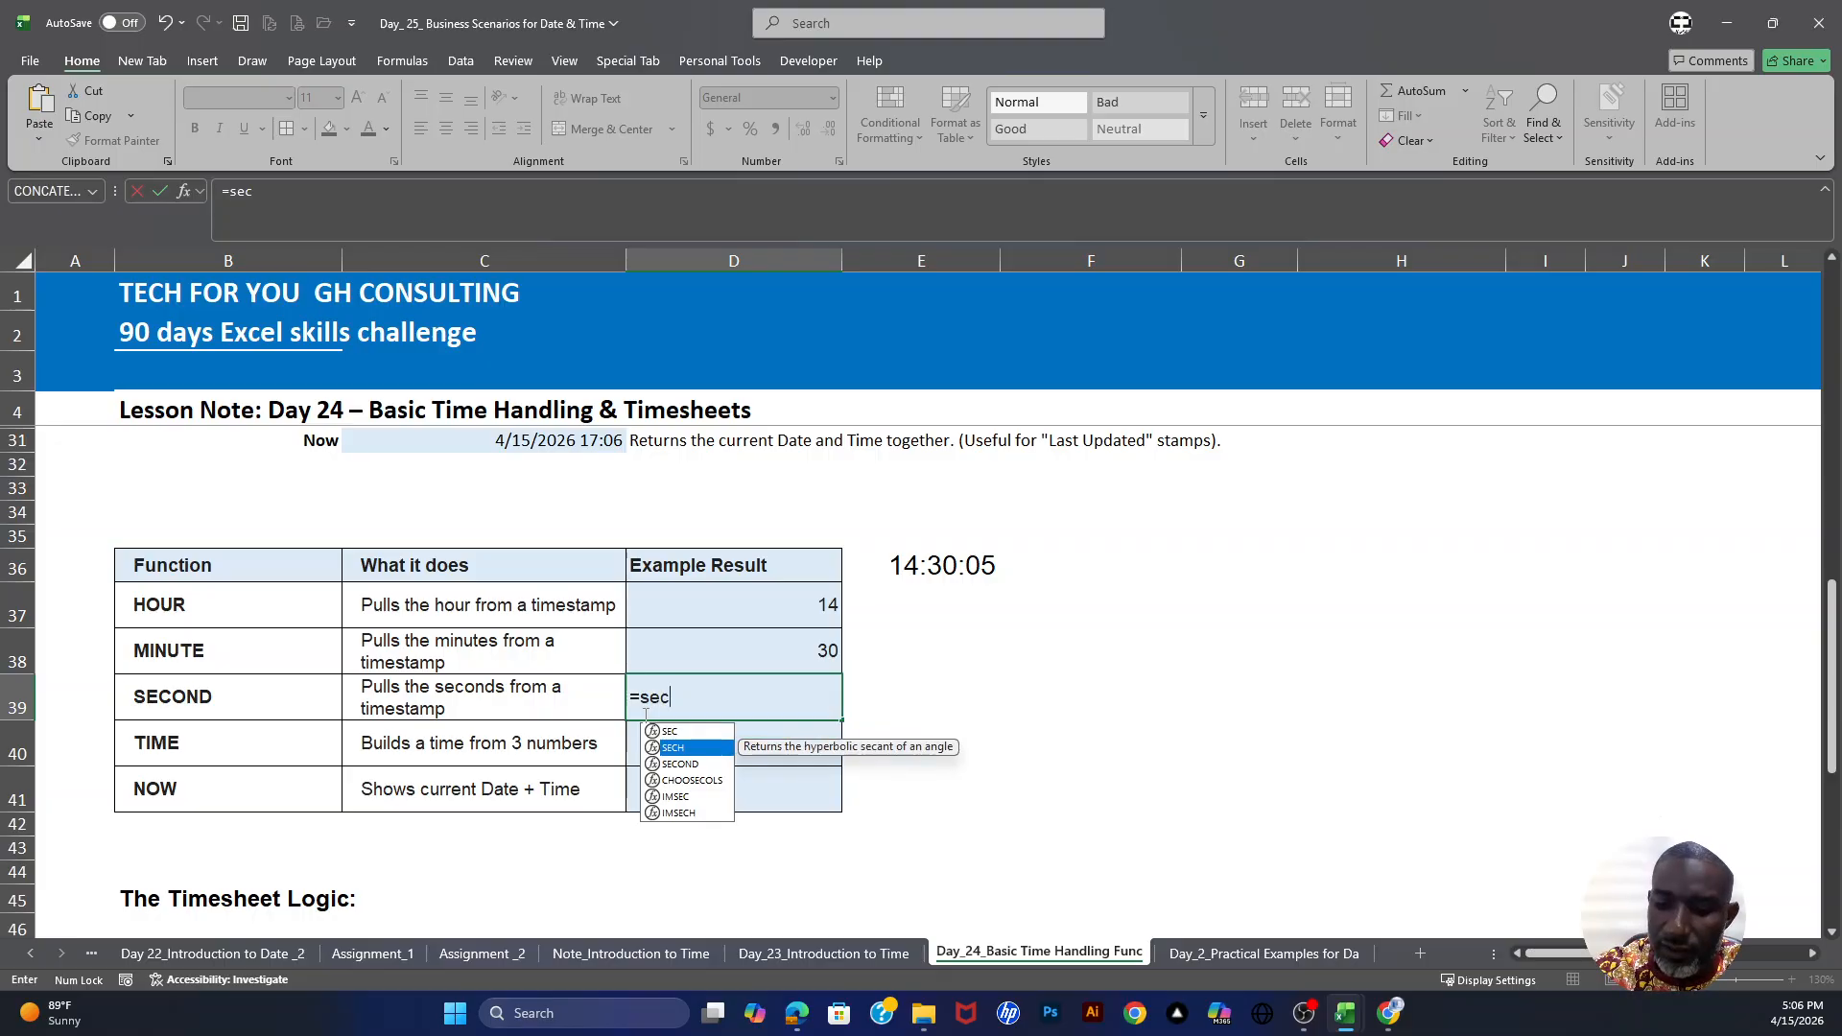
pyautogui.press('Tab')
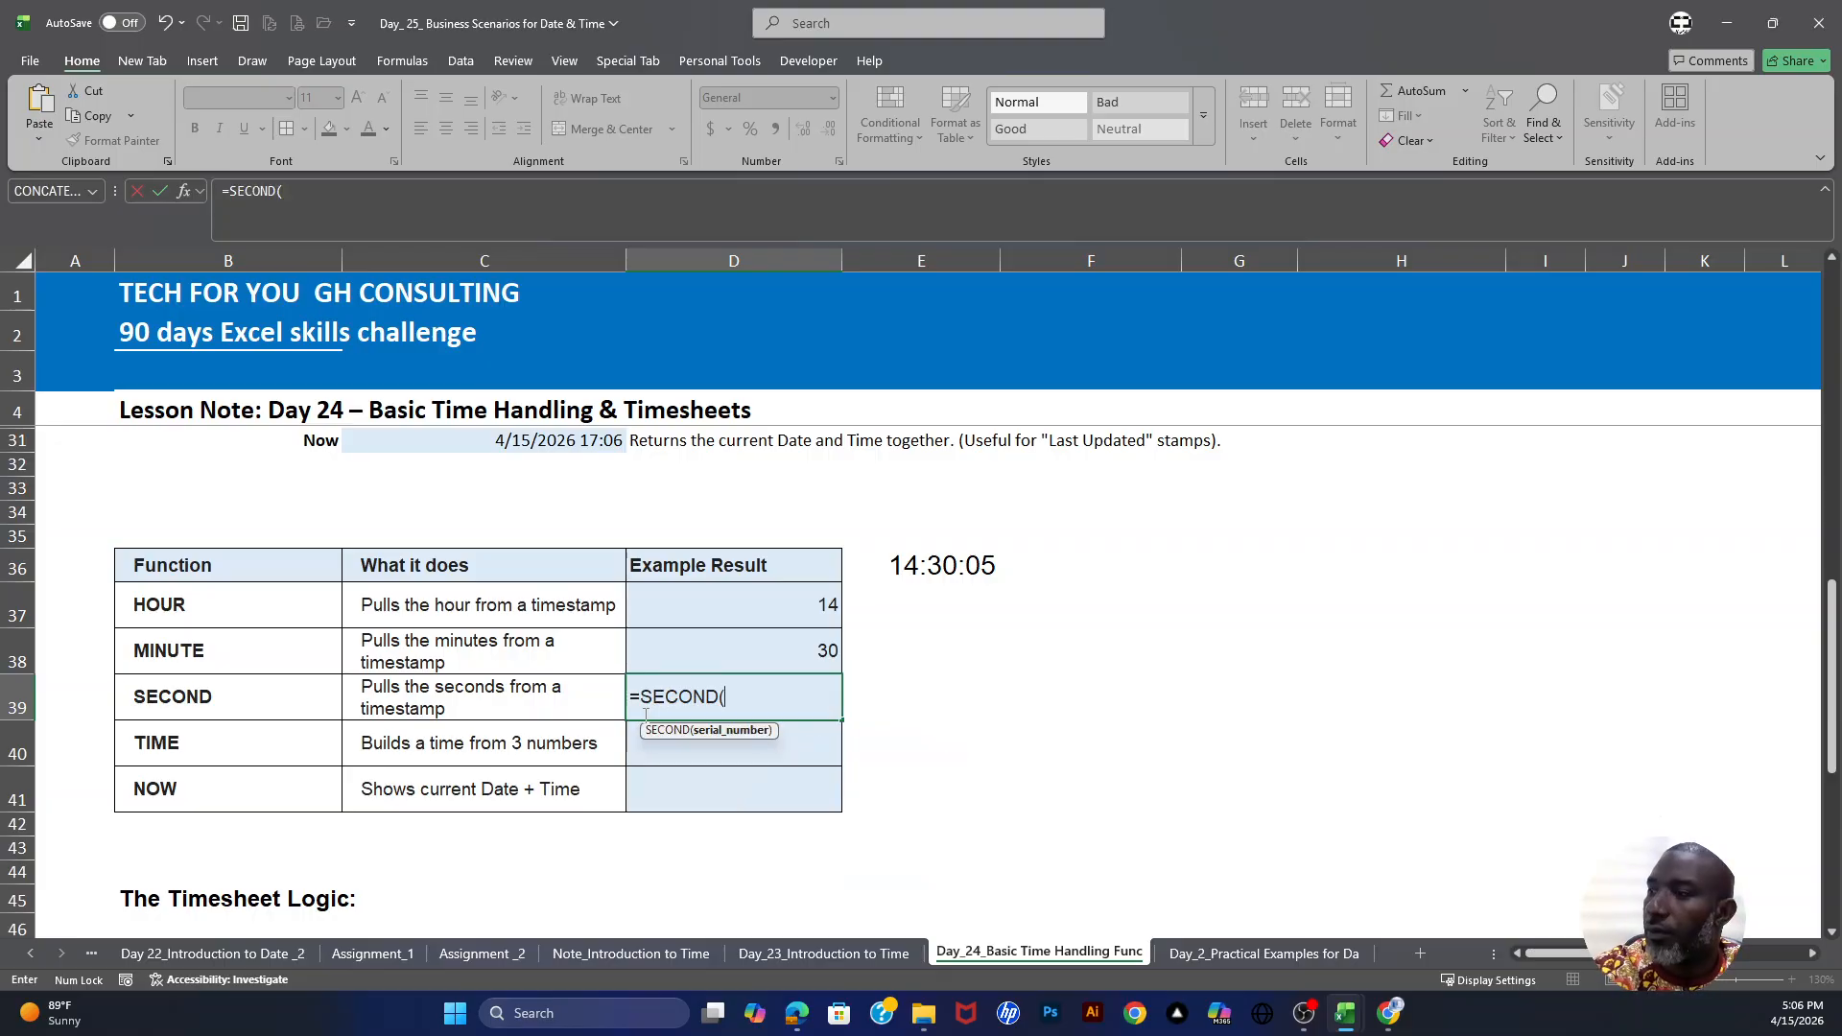
pyautogui.click(929, 564)
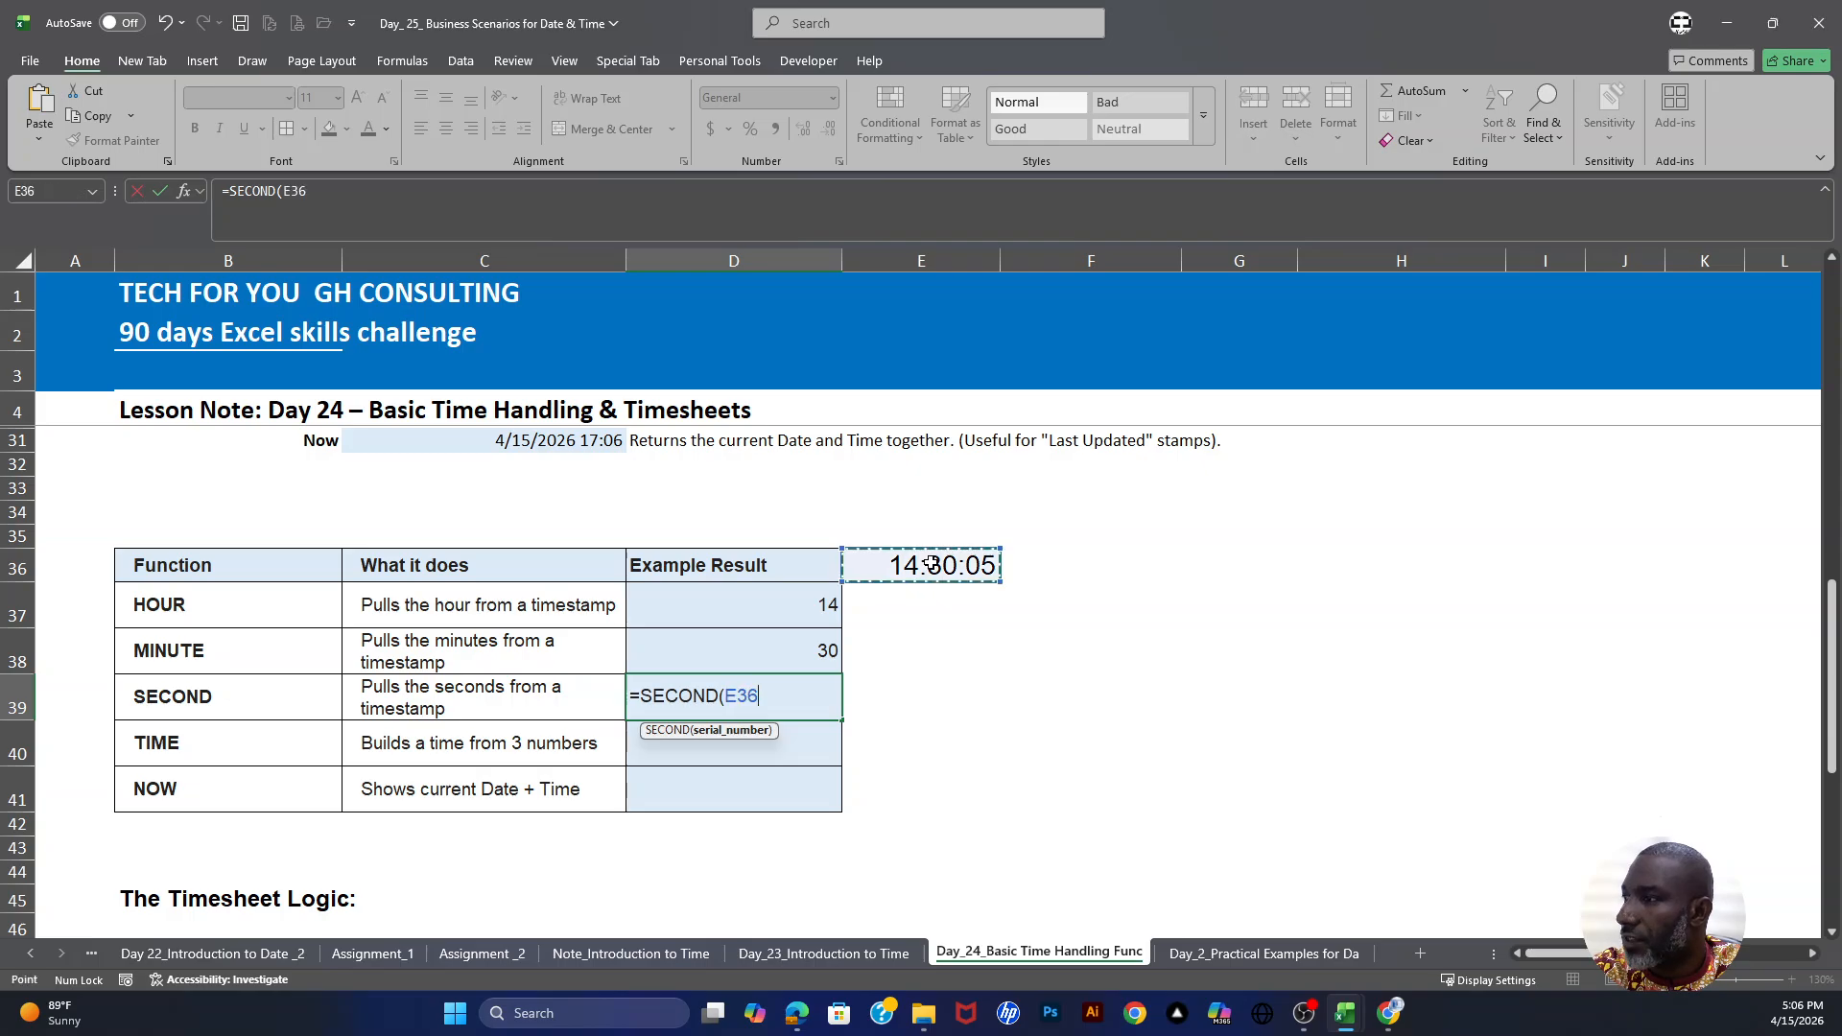
pyautogui.press('Return')
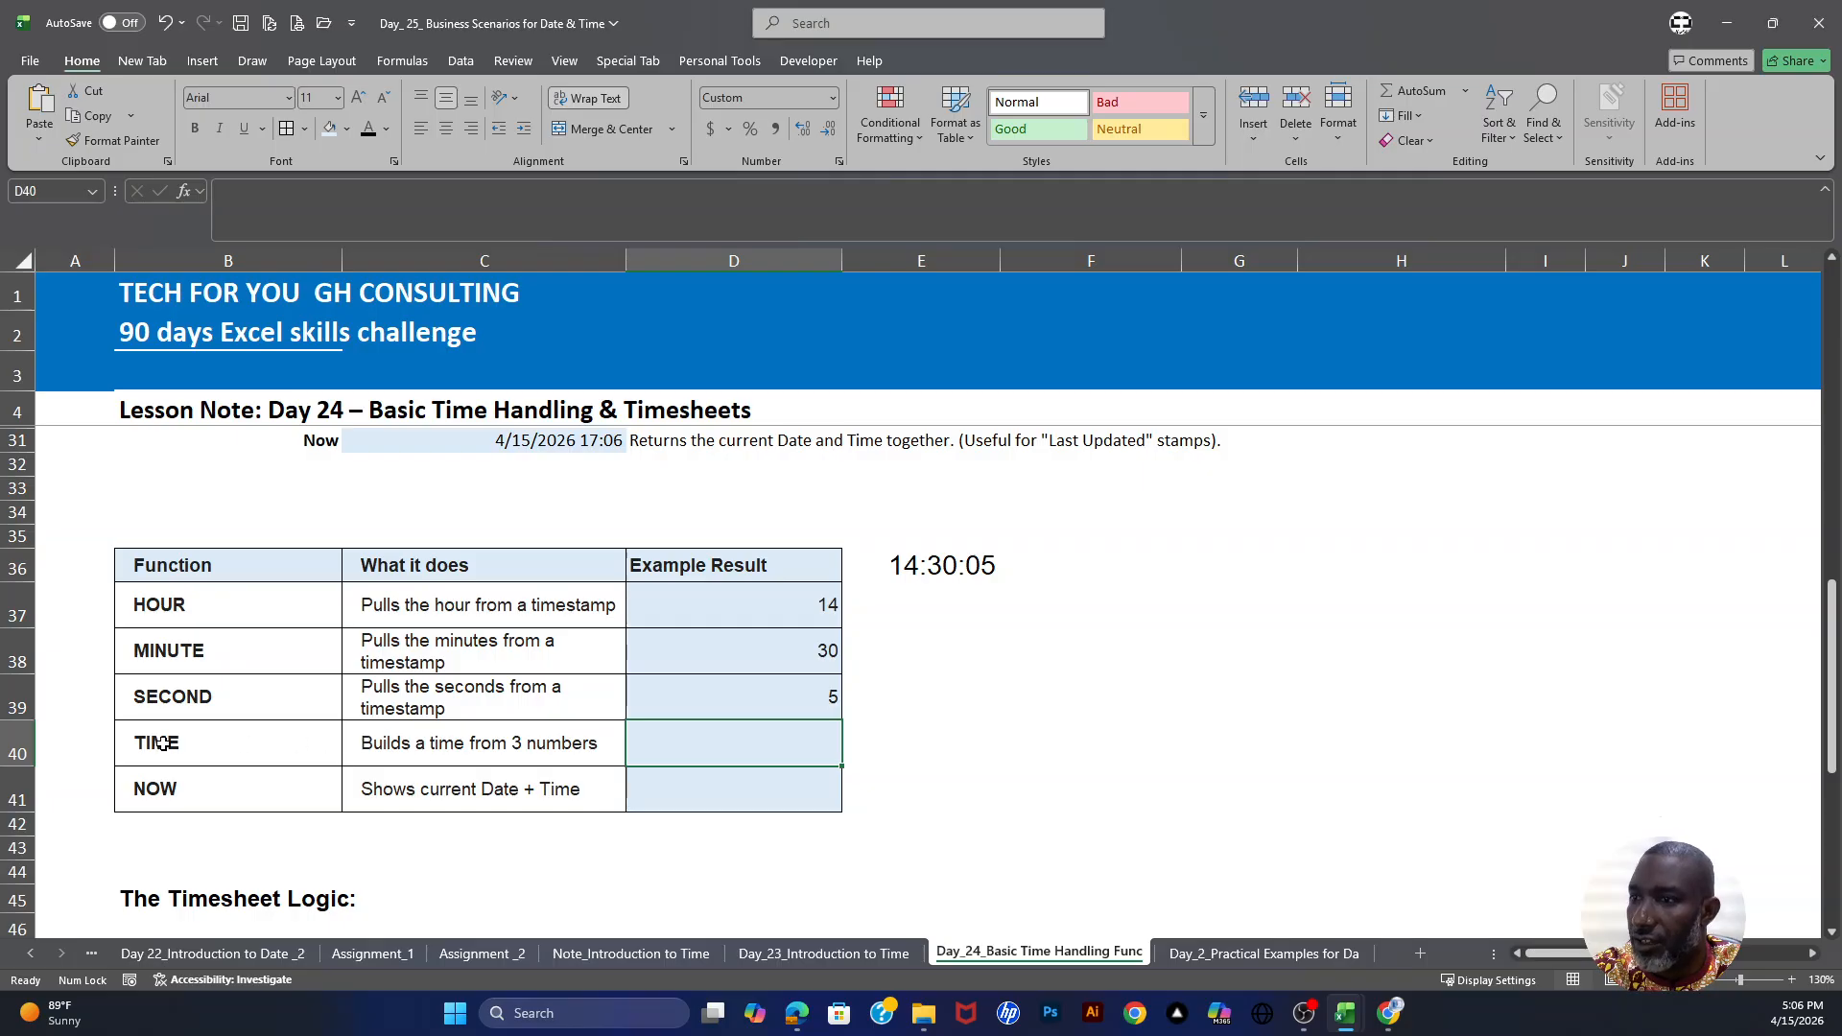
# Step: Build a time from the extracted hour, minute and second in the TIME example cell D40 with =TIME(D37,D38,D39)
pyautogui.moveTo(165, 746); pyautogui.dragTo(616, 746)
pyautogui.click(735, 753)
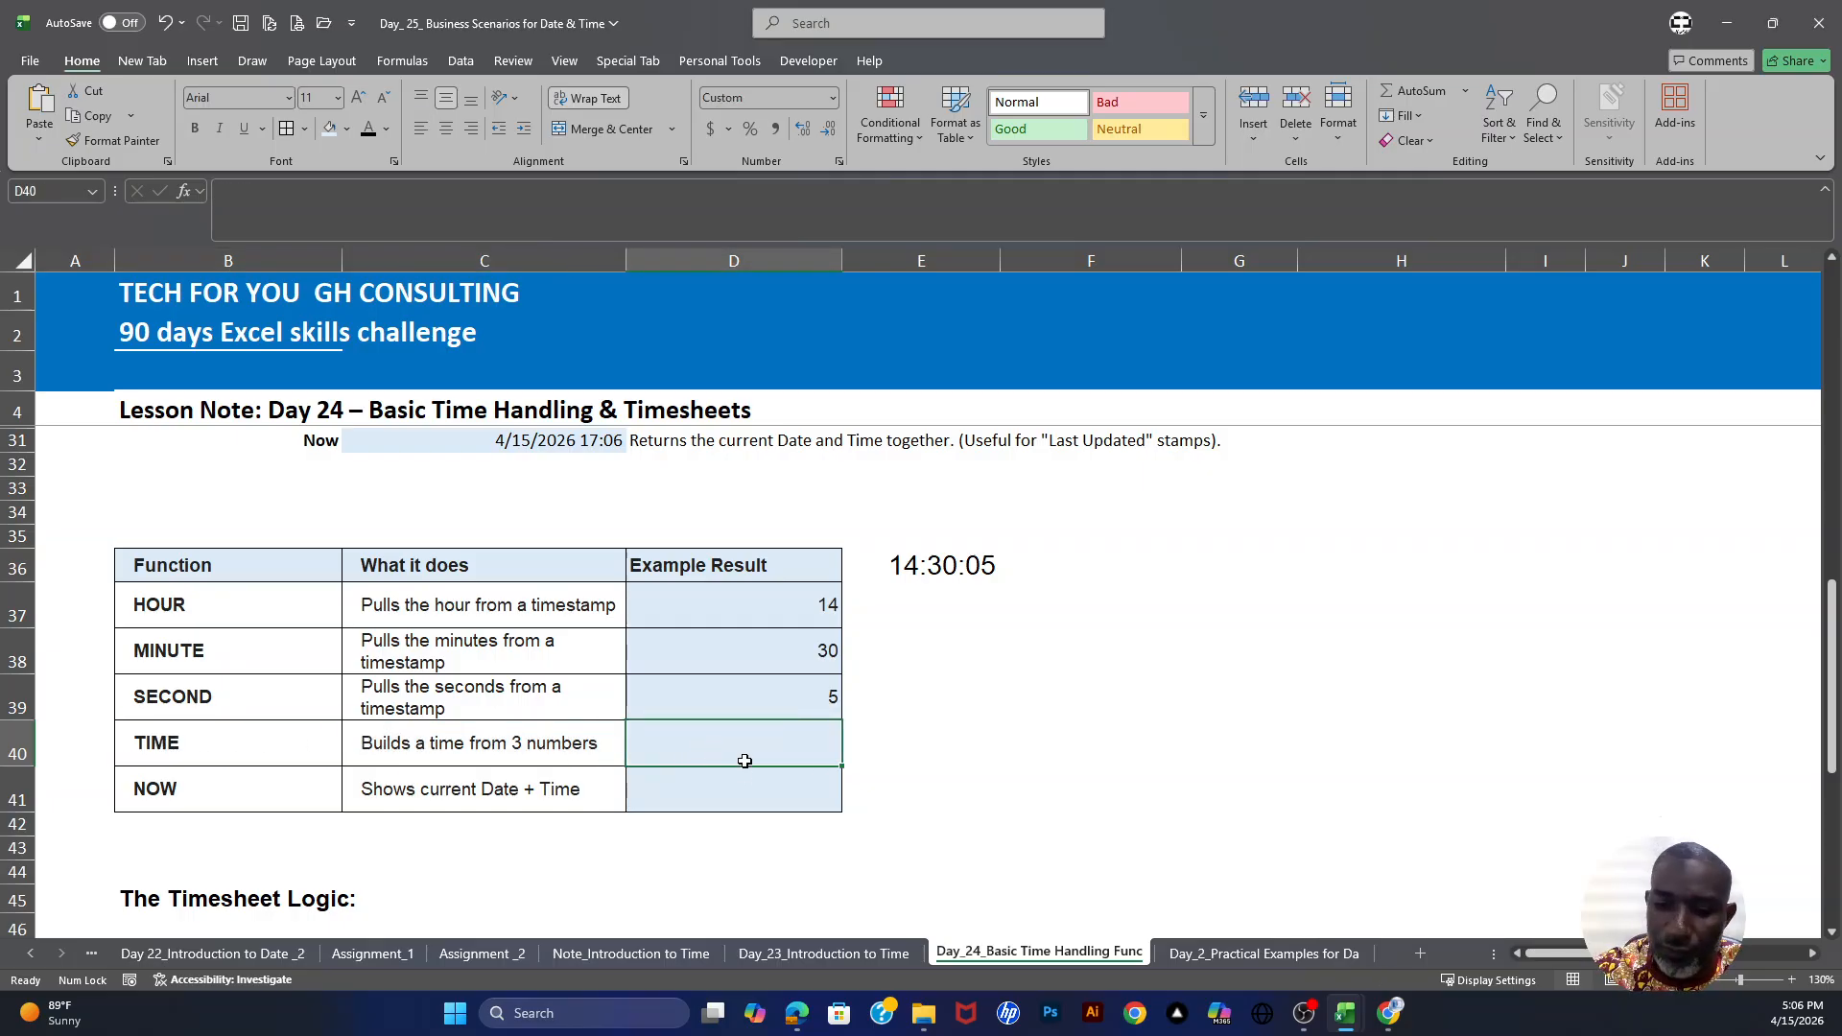
pyautogui.write('=tim')
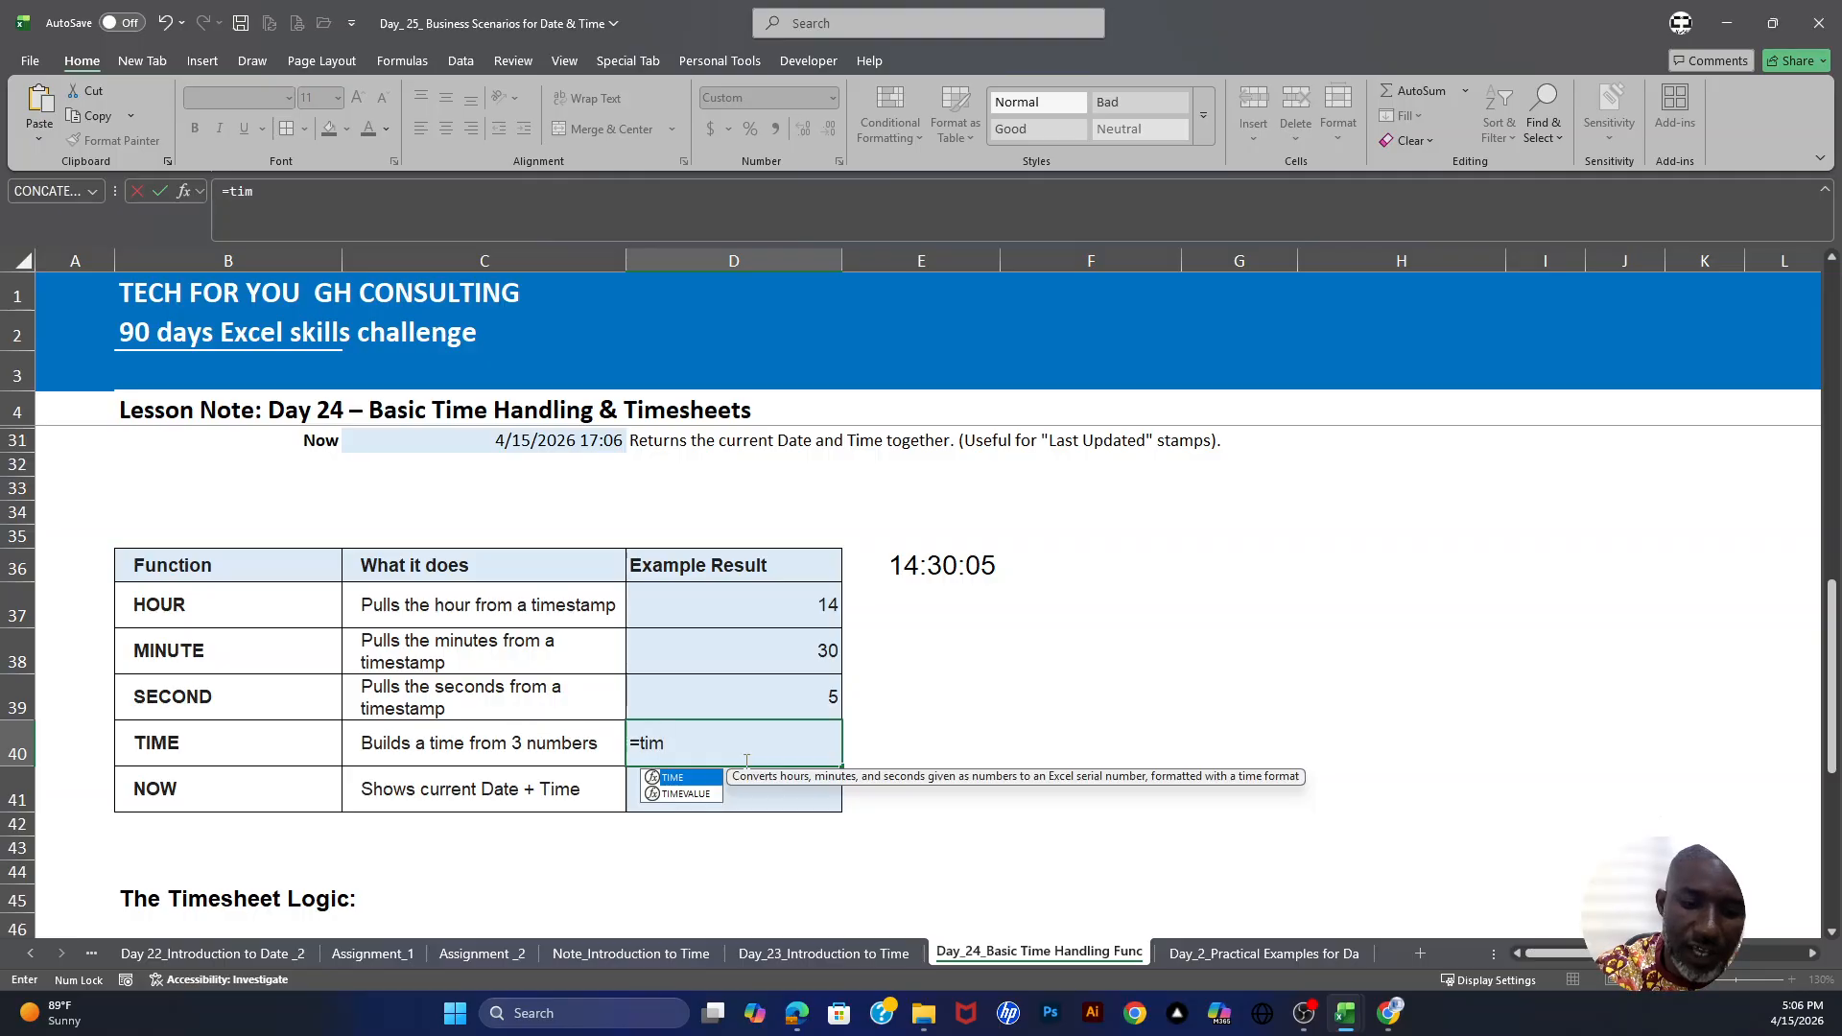
pyautogui.press('Tab')
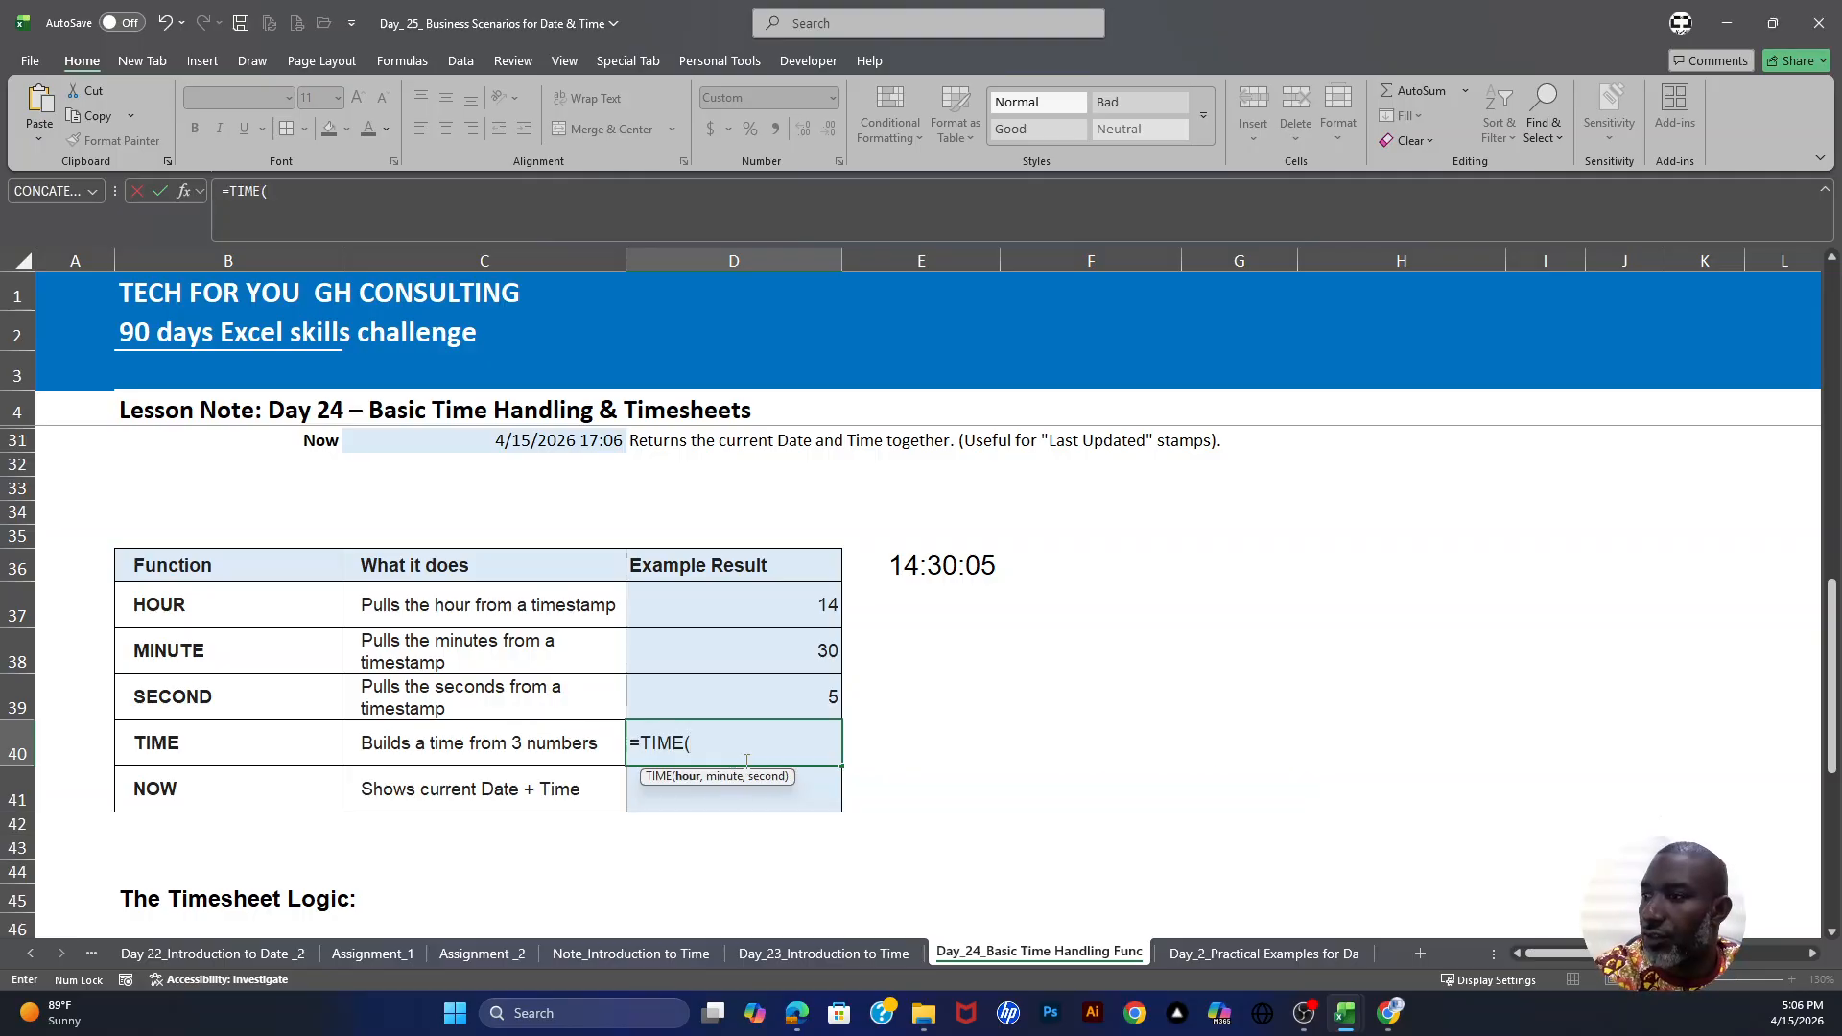
pyautogui.click(772, 608)
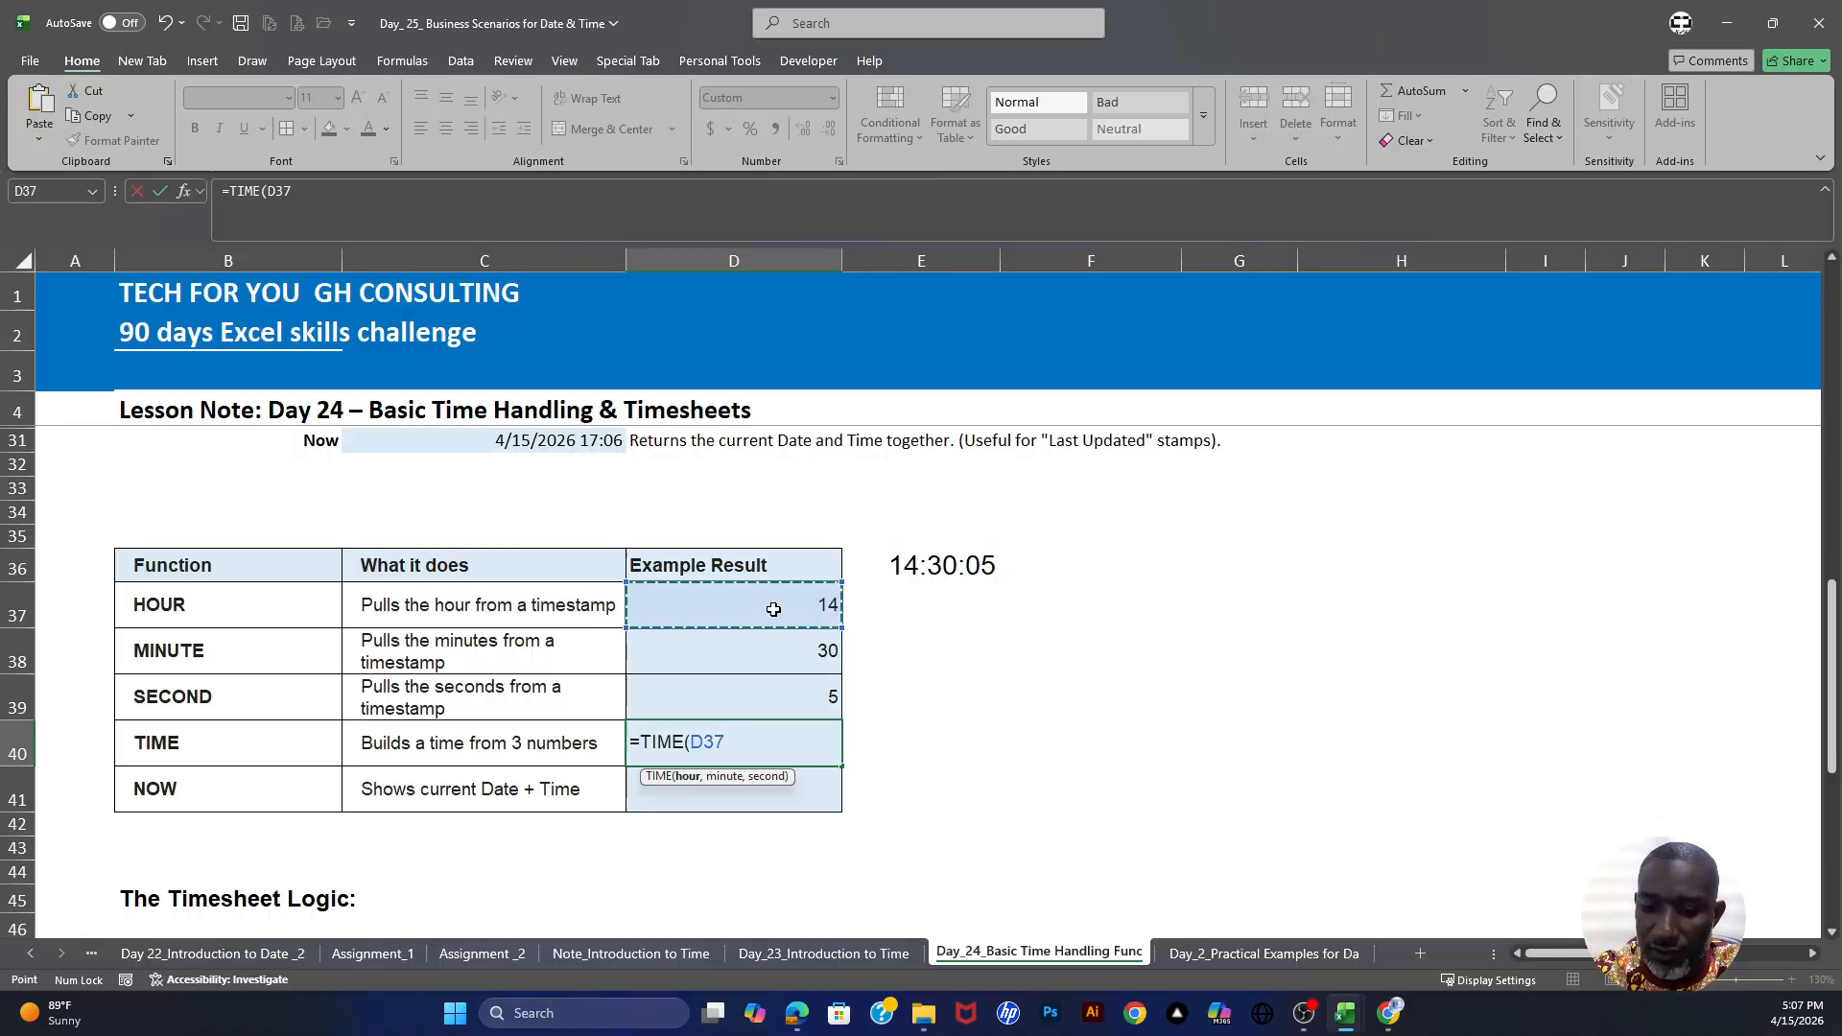
pyautogui.write(',')
pyautogui.click(776, 659)
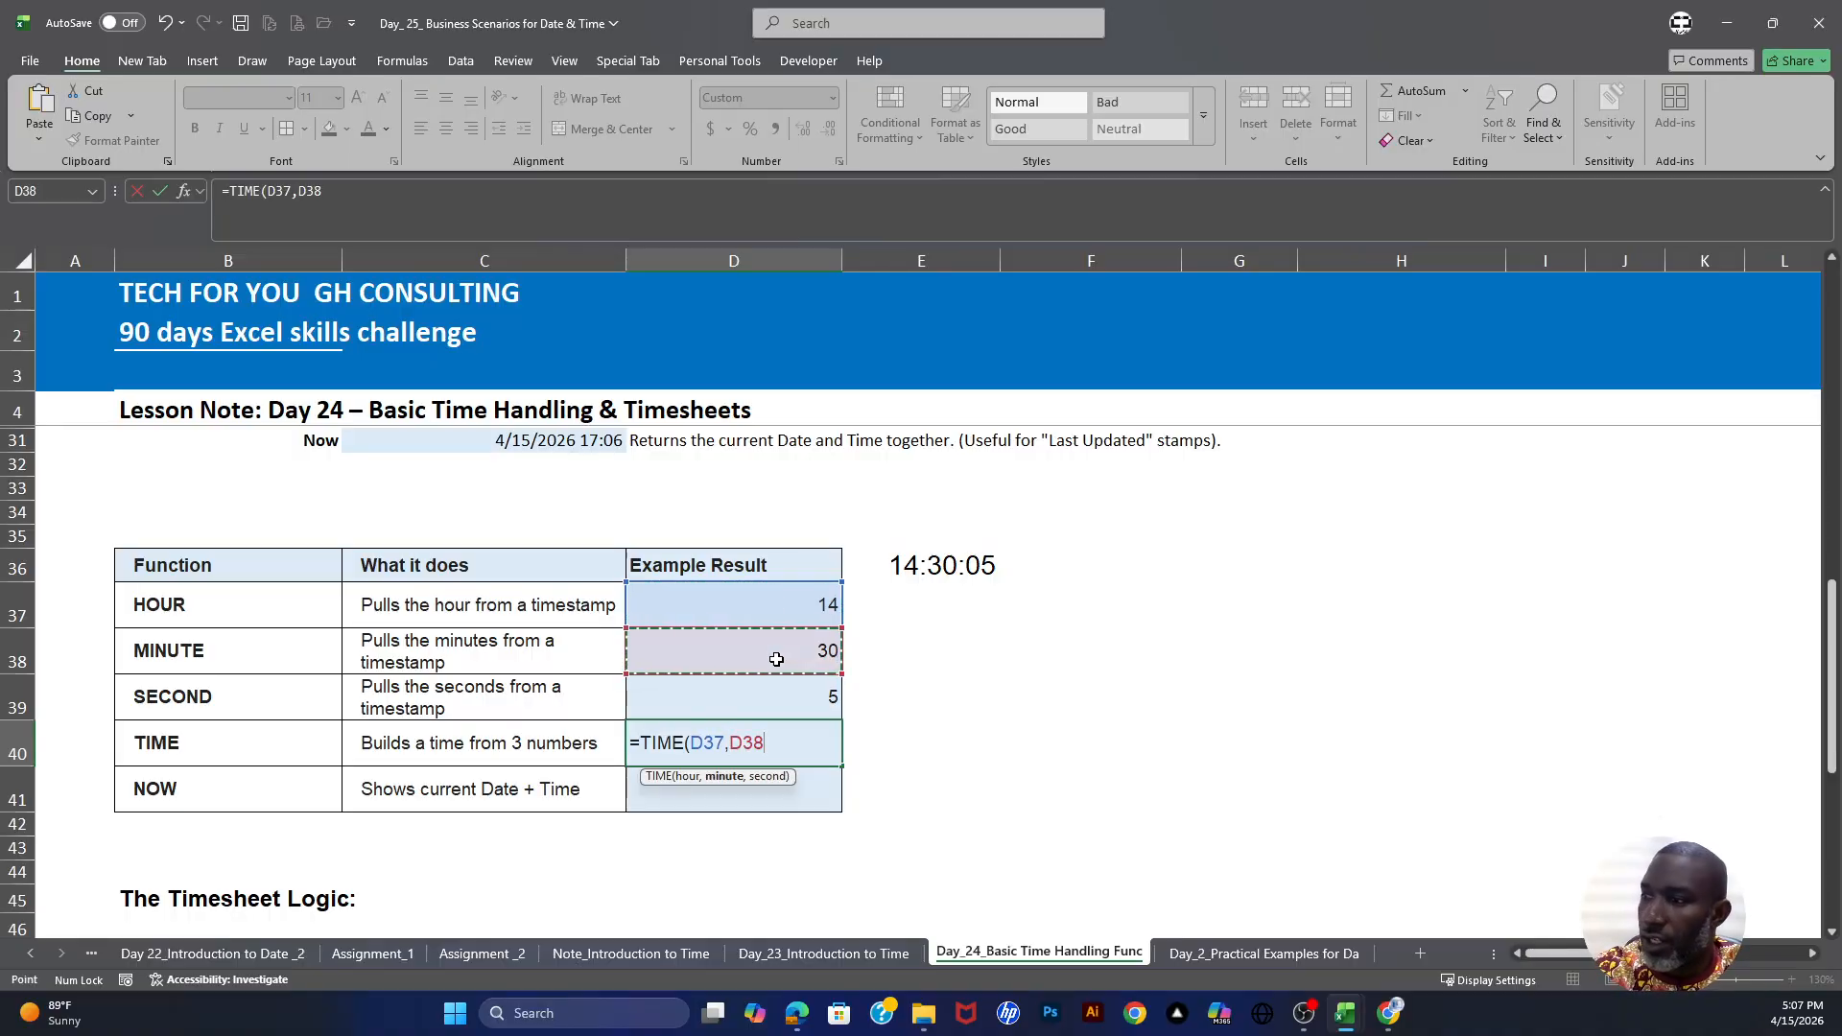
pyautogui.write(',')
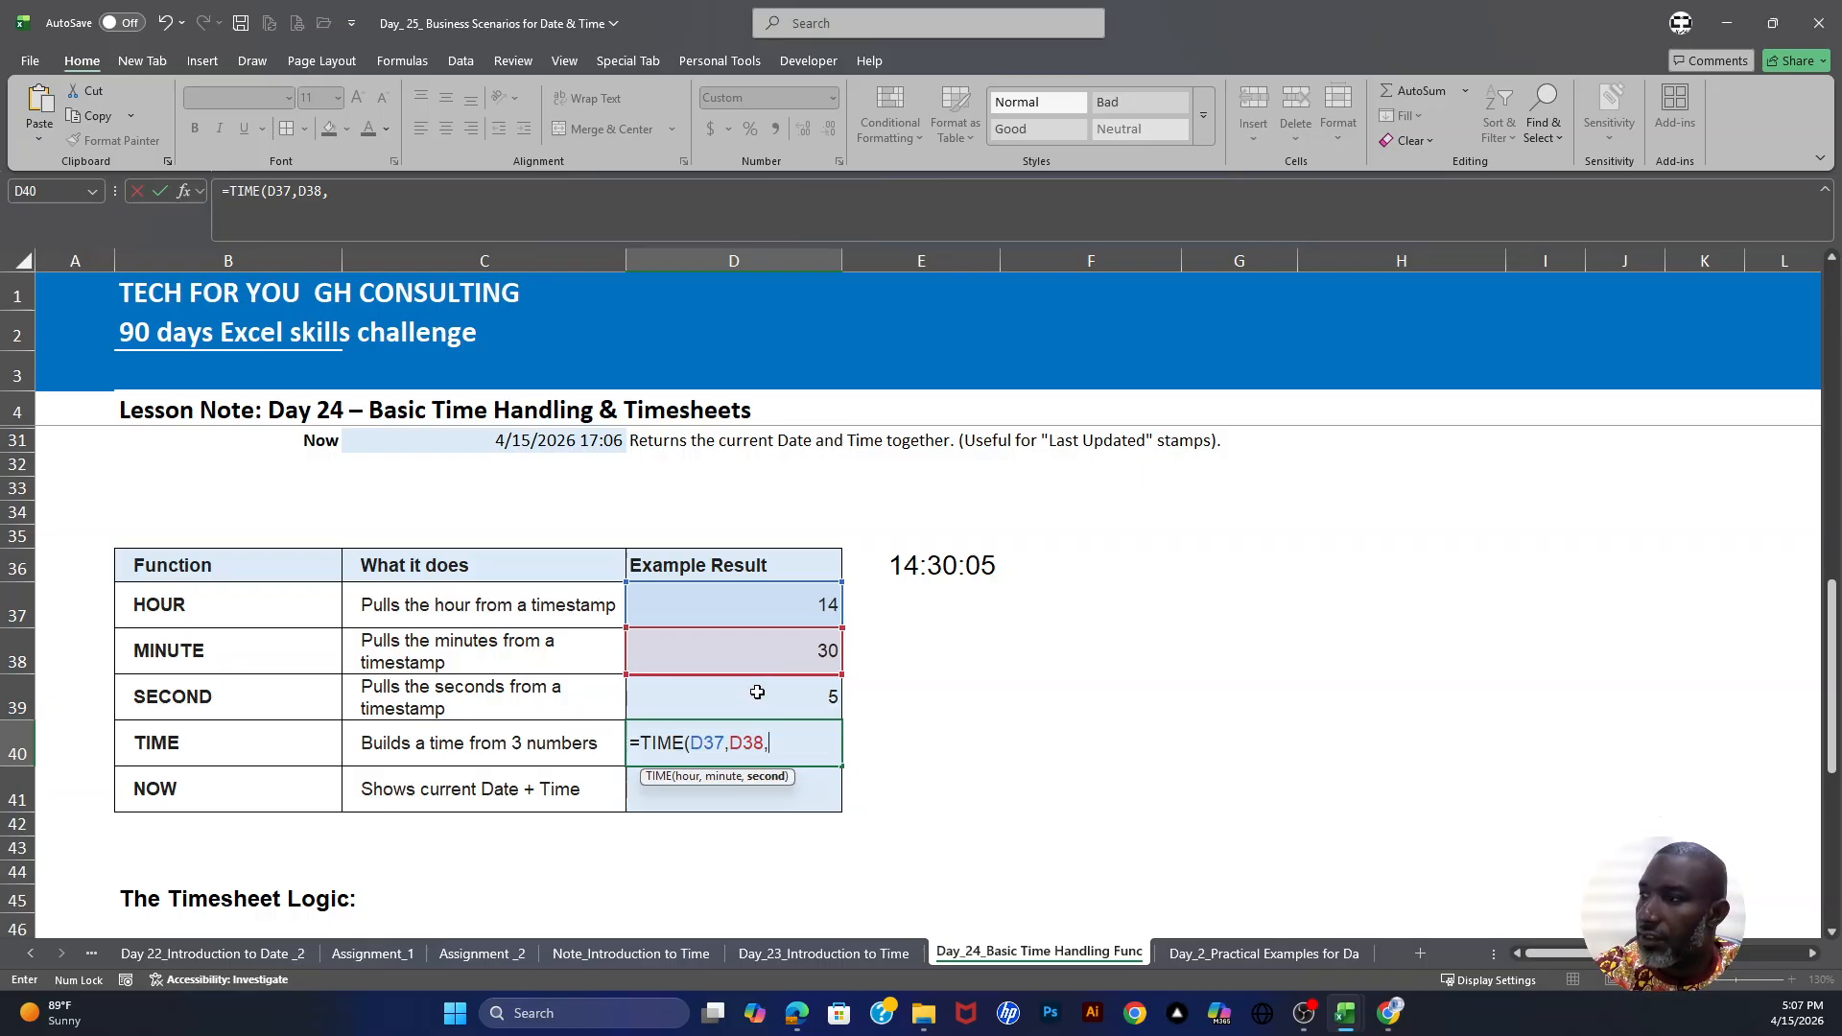
pyautogui.click(761, 682)
pyautogui.press('Return')
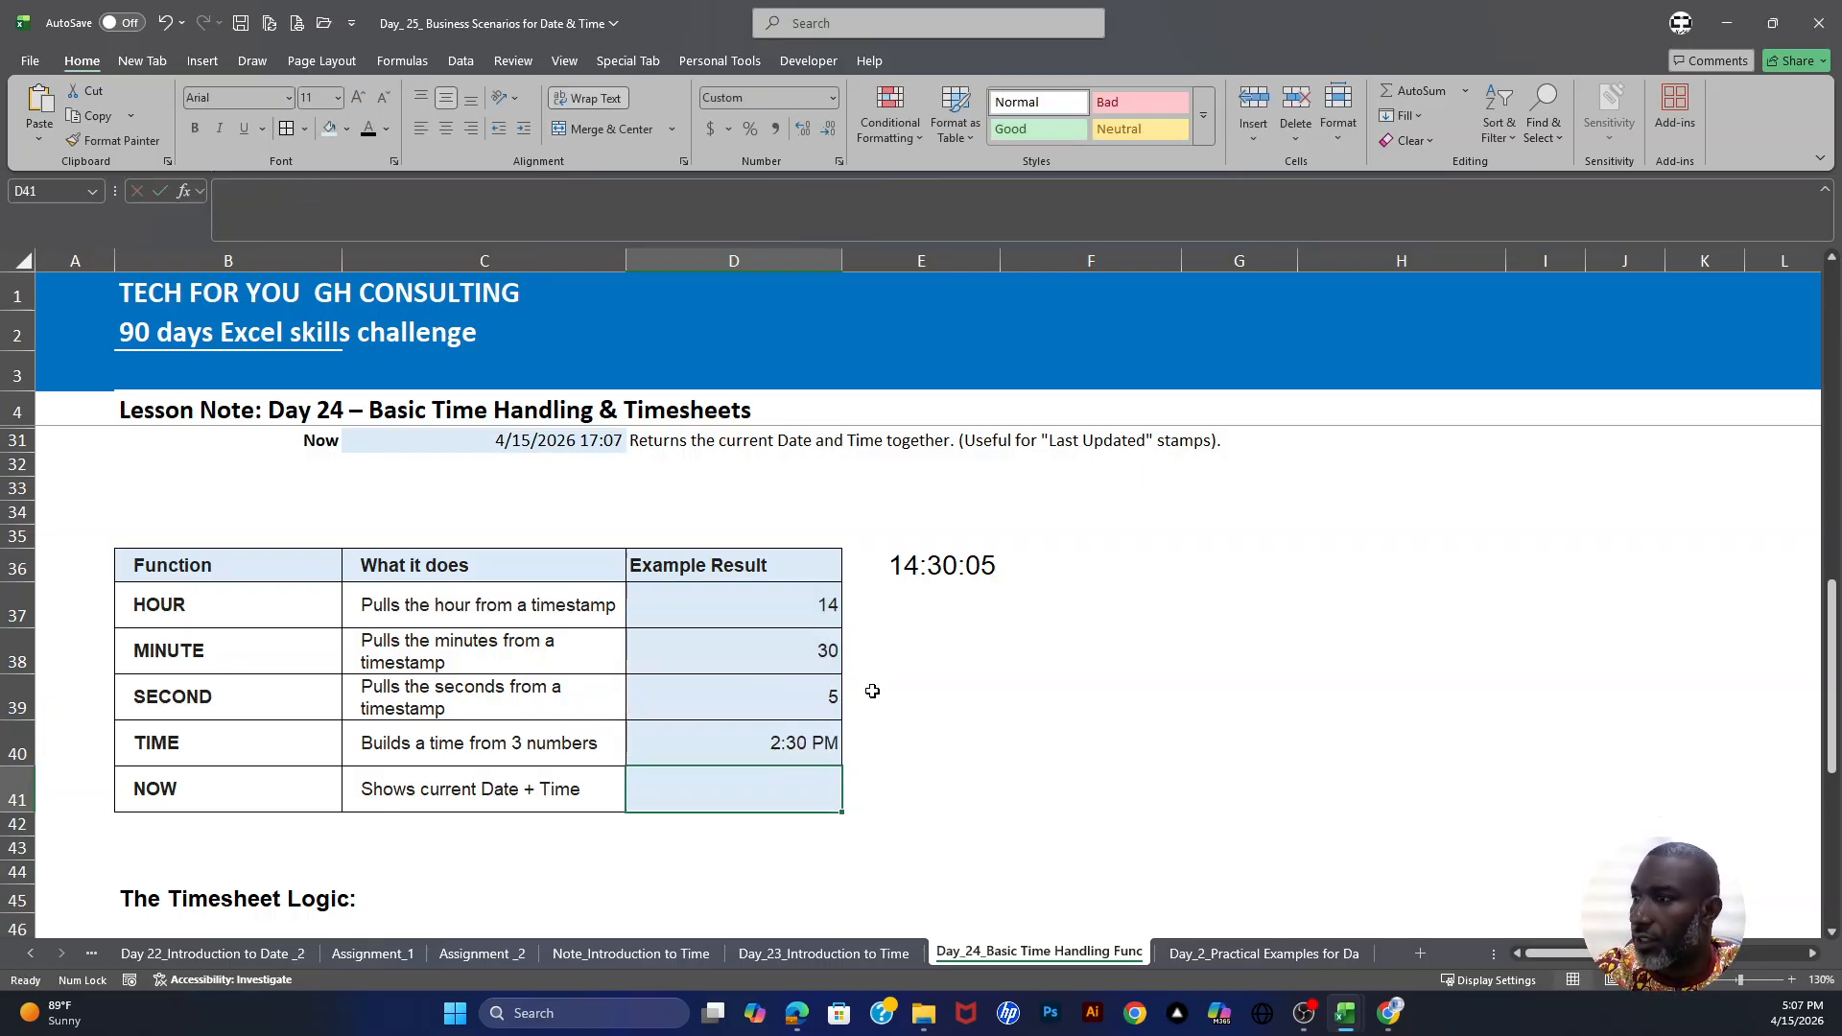
pyautogui.click(826, 754)
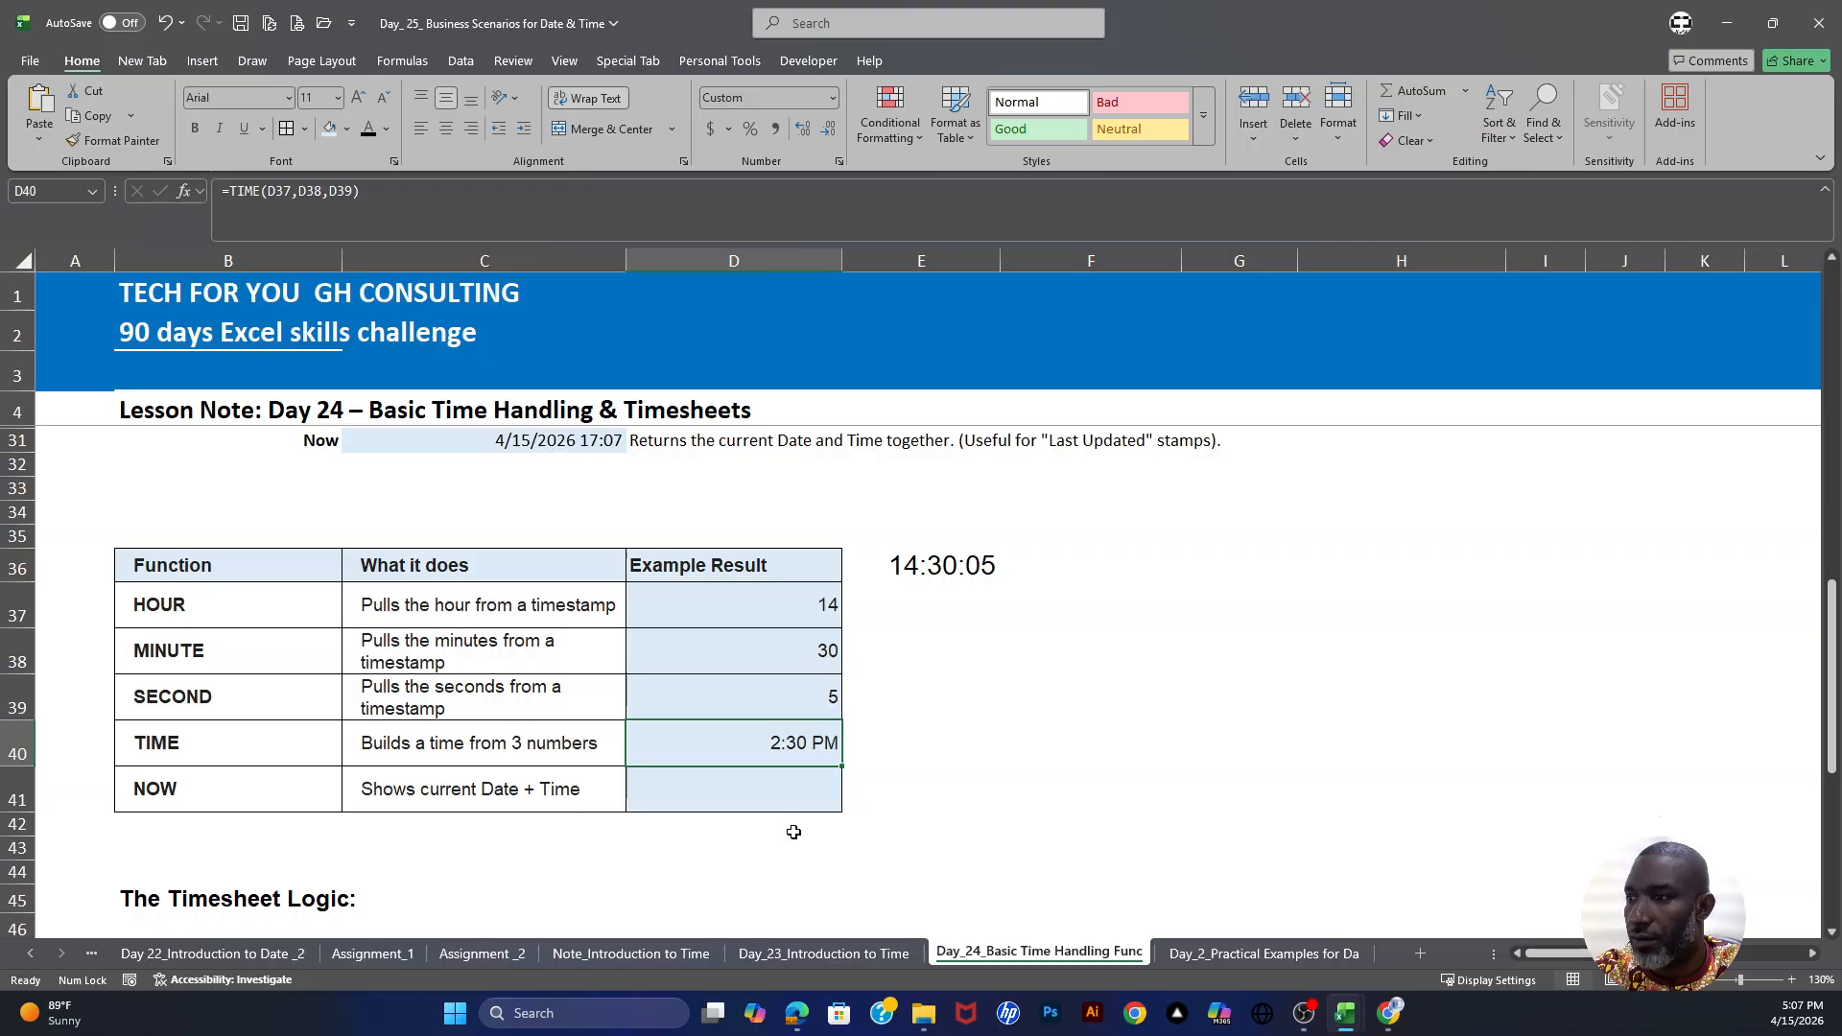
# Step: Return the current date and time in the NOW example cell D41 with the formula =NOW()
pyautogui.click(768, 789)
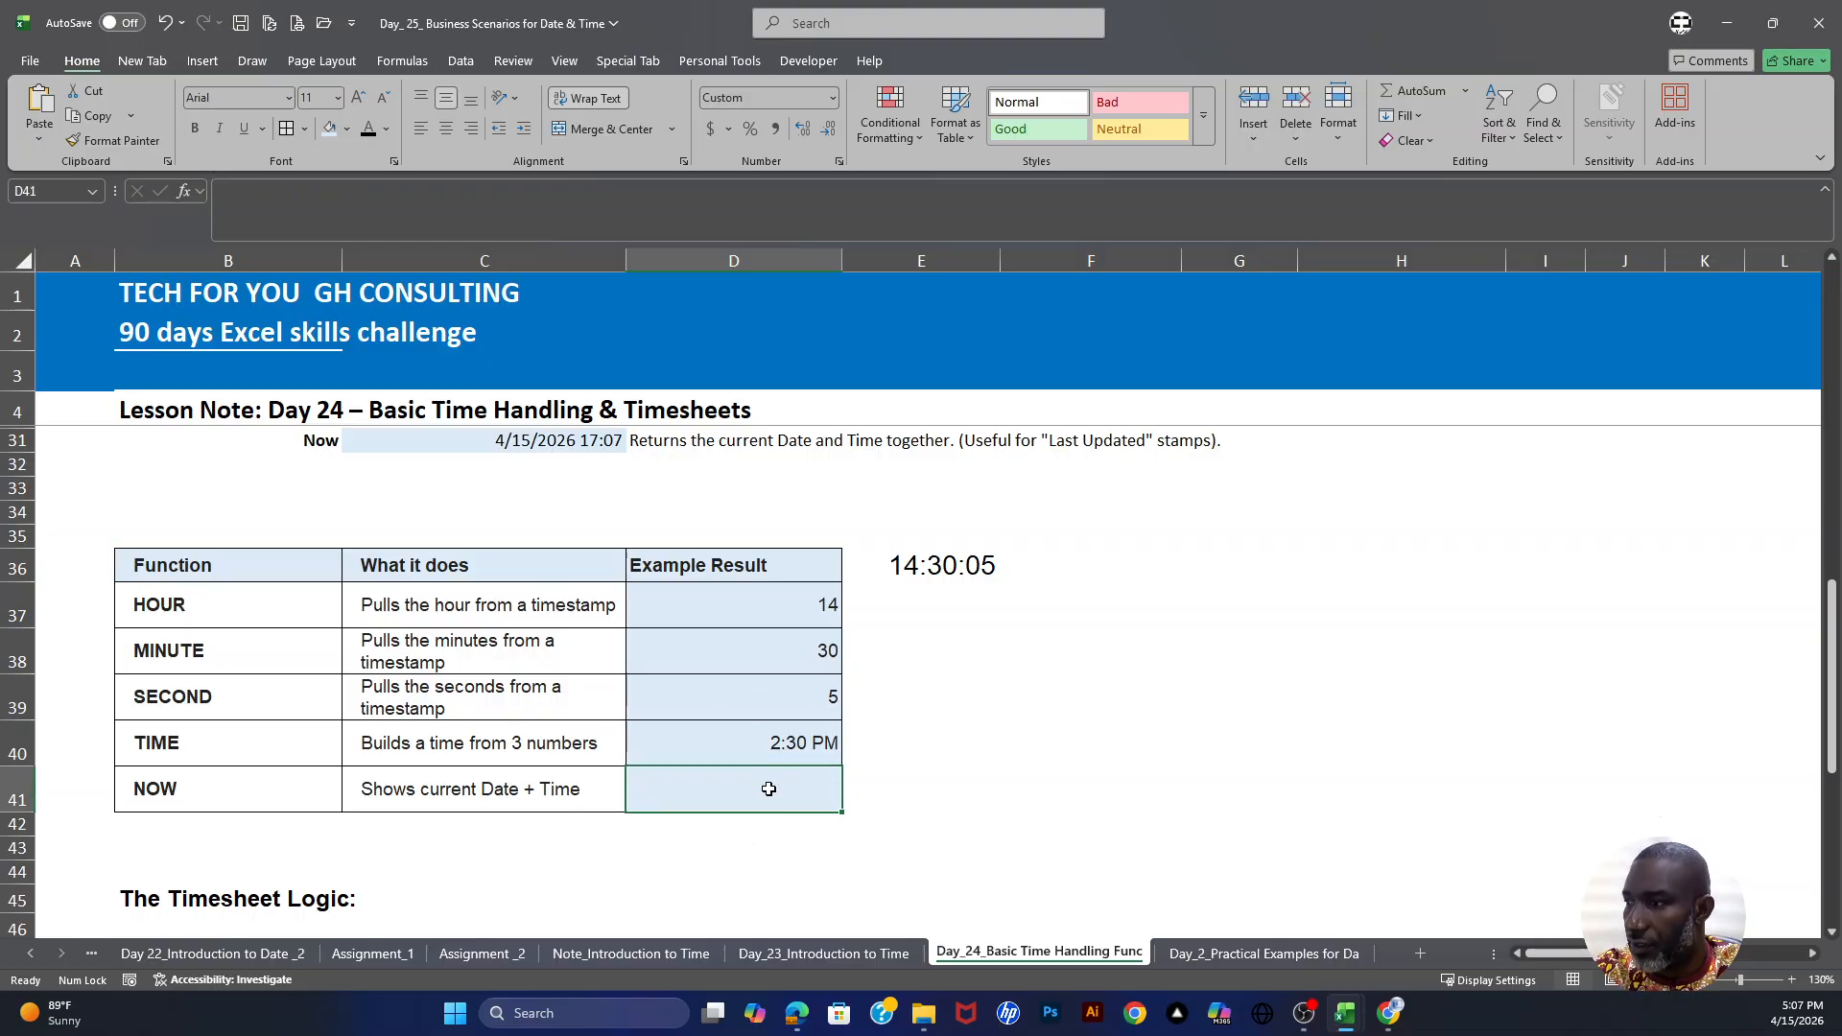
pyautogui.click(226, 774)
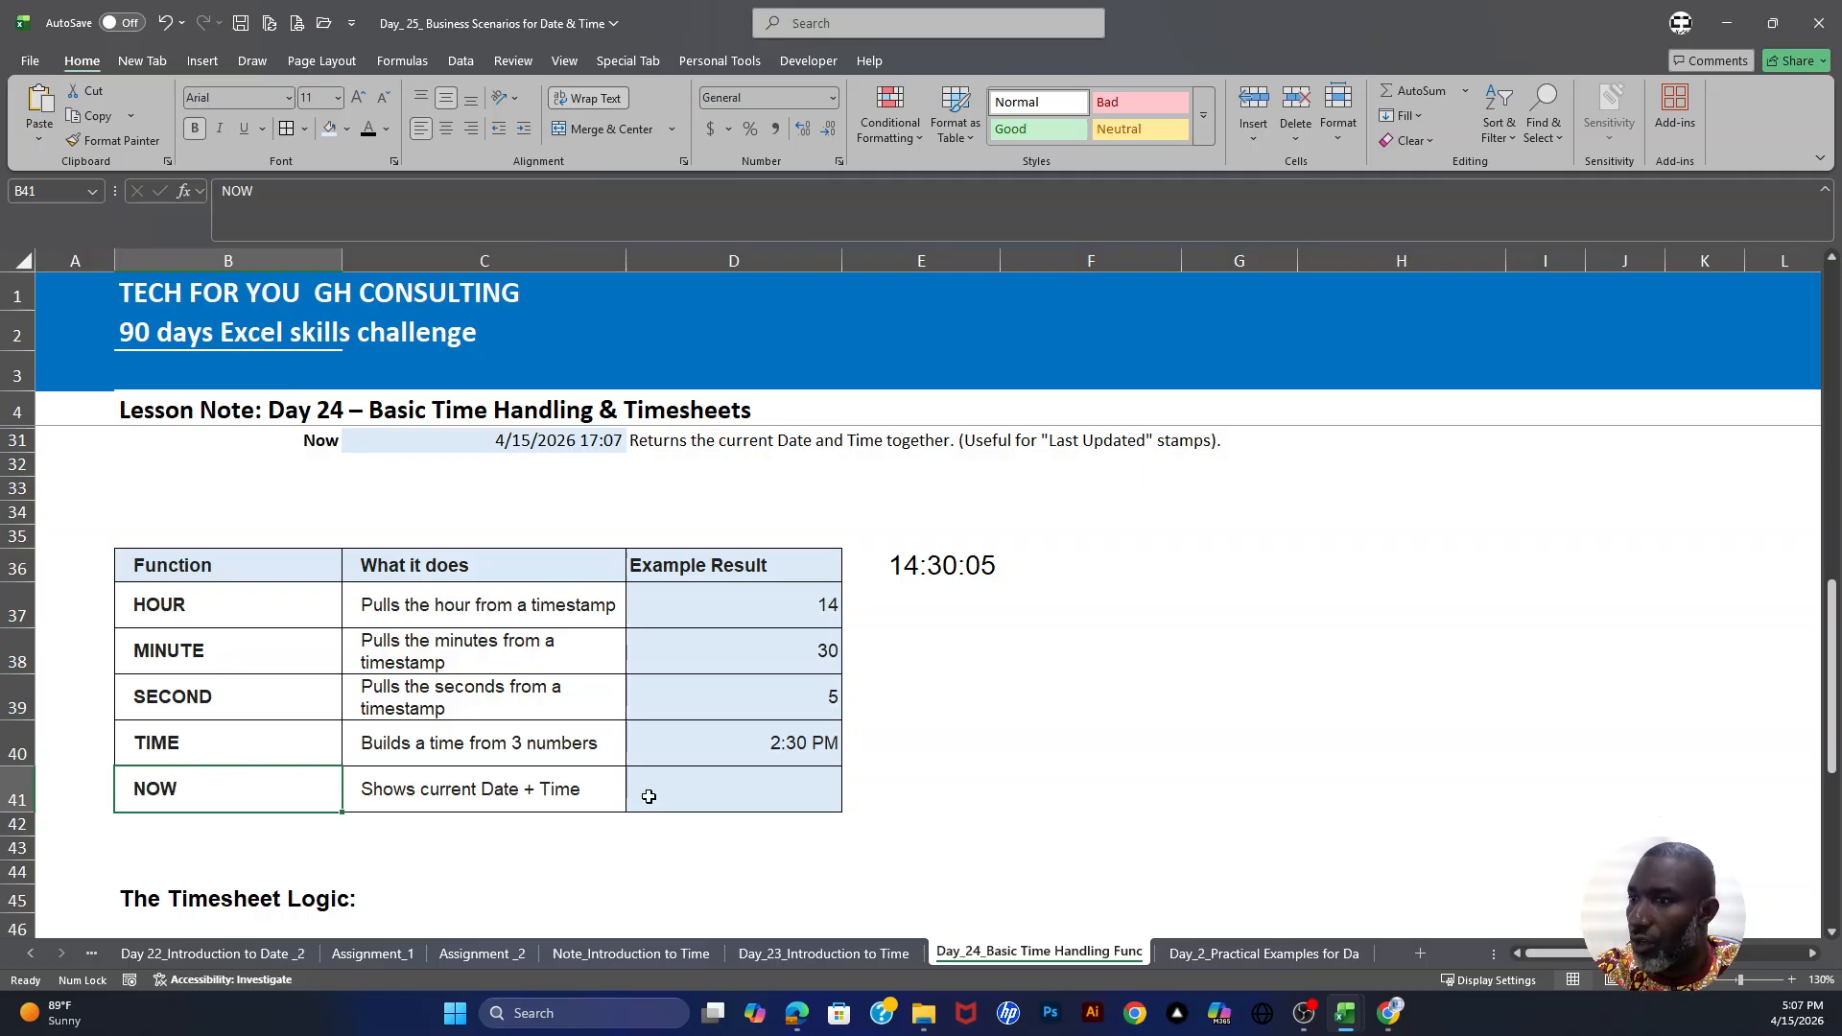
pyautogui.click(692, 791)
pyautogui.write('=')
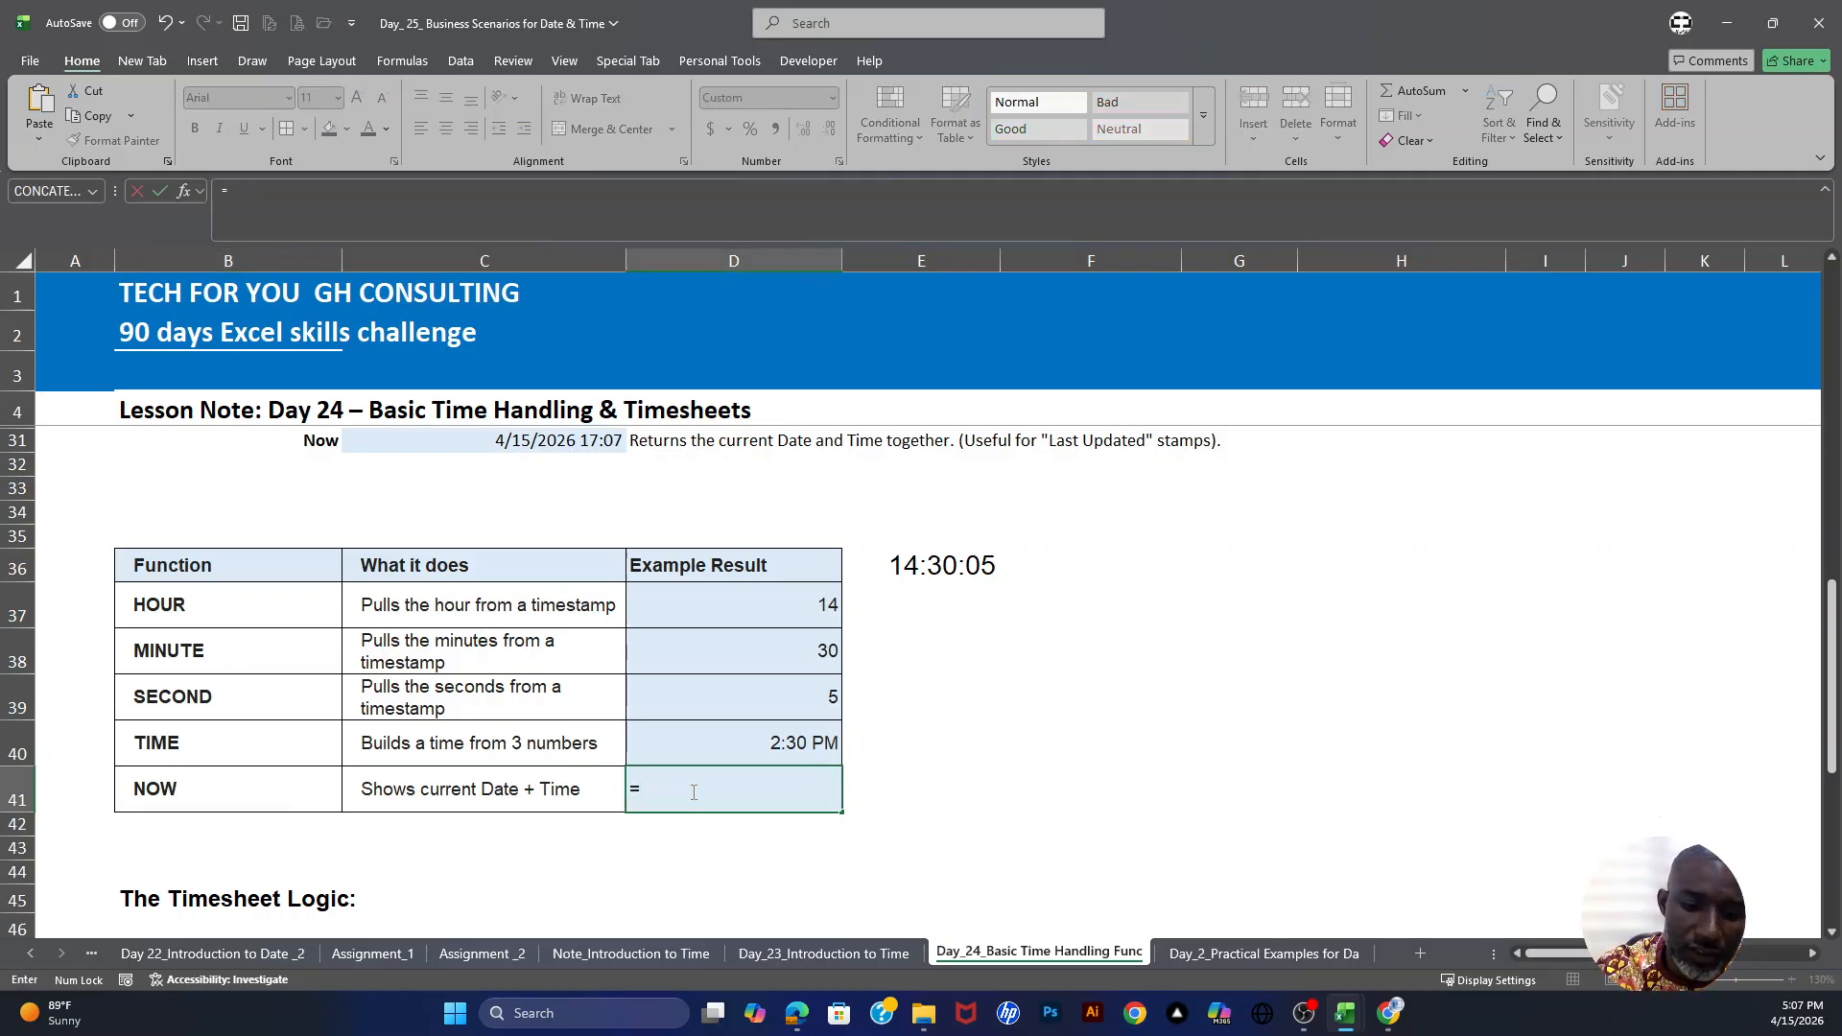
pyautogui.write('now')
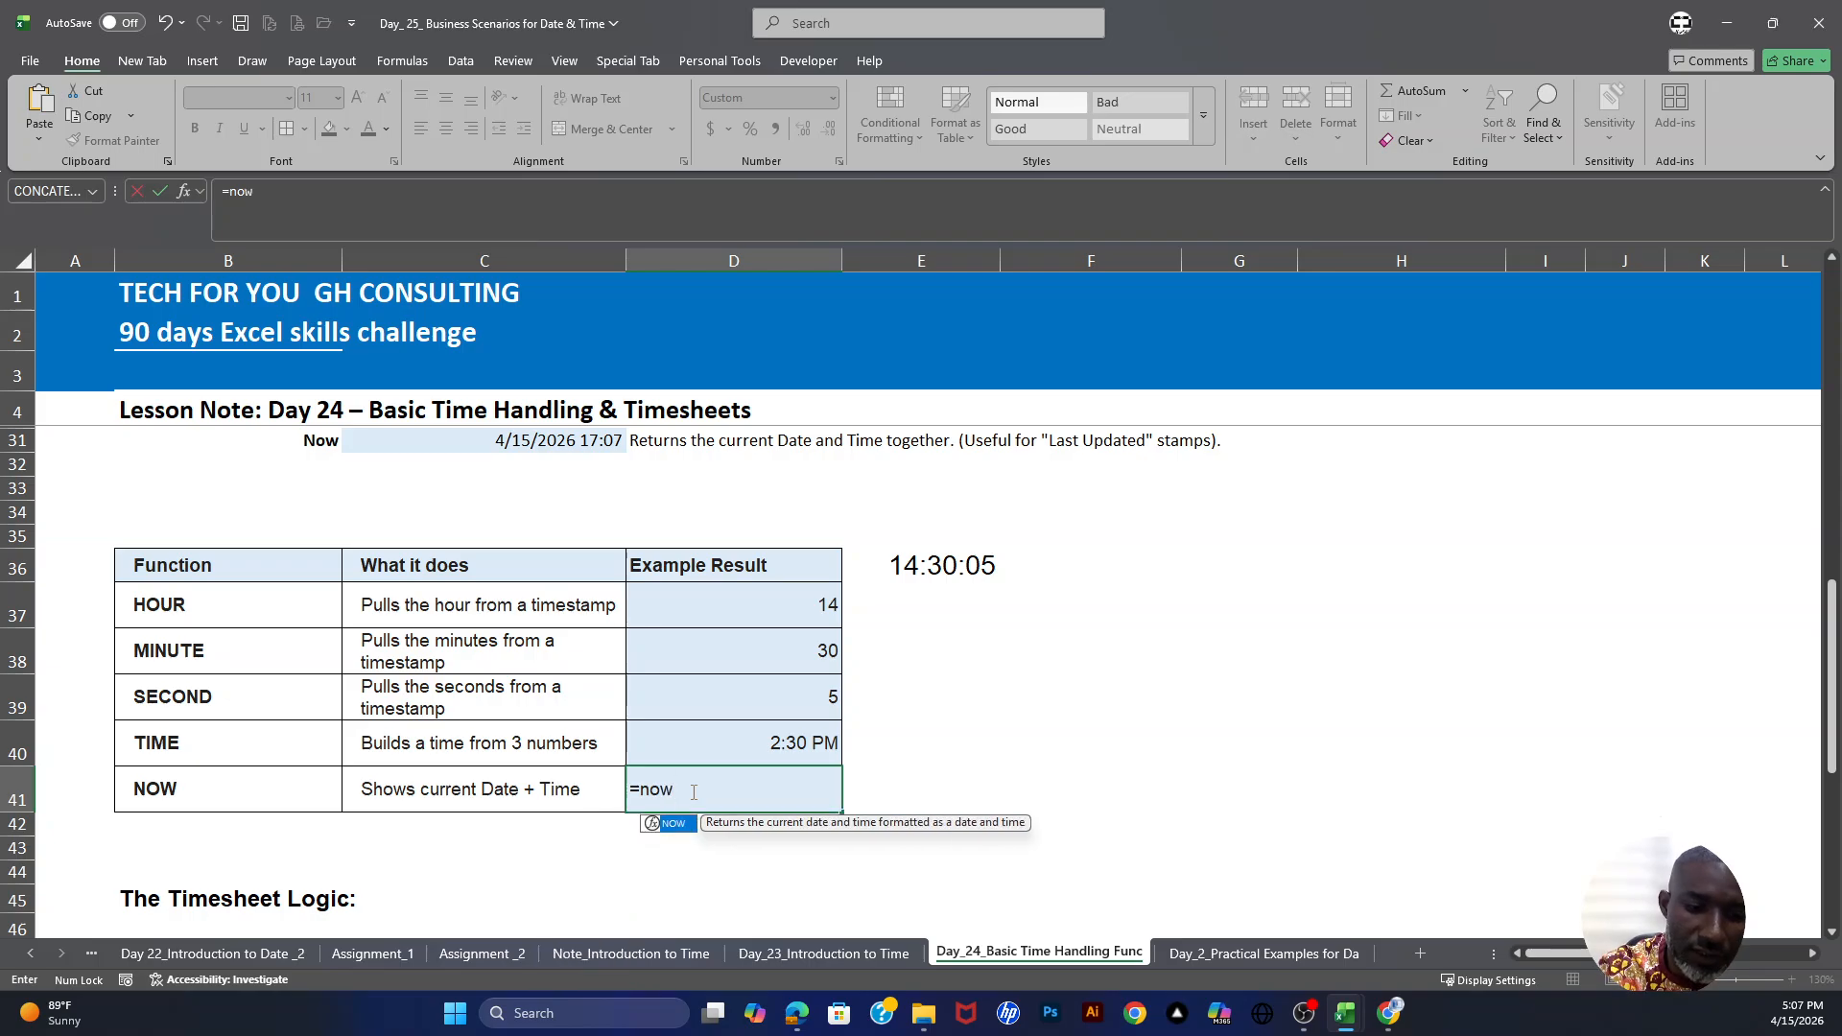
pyautogui.press('Tab')
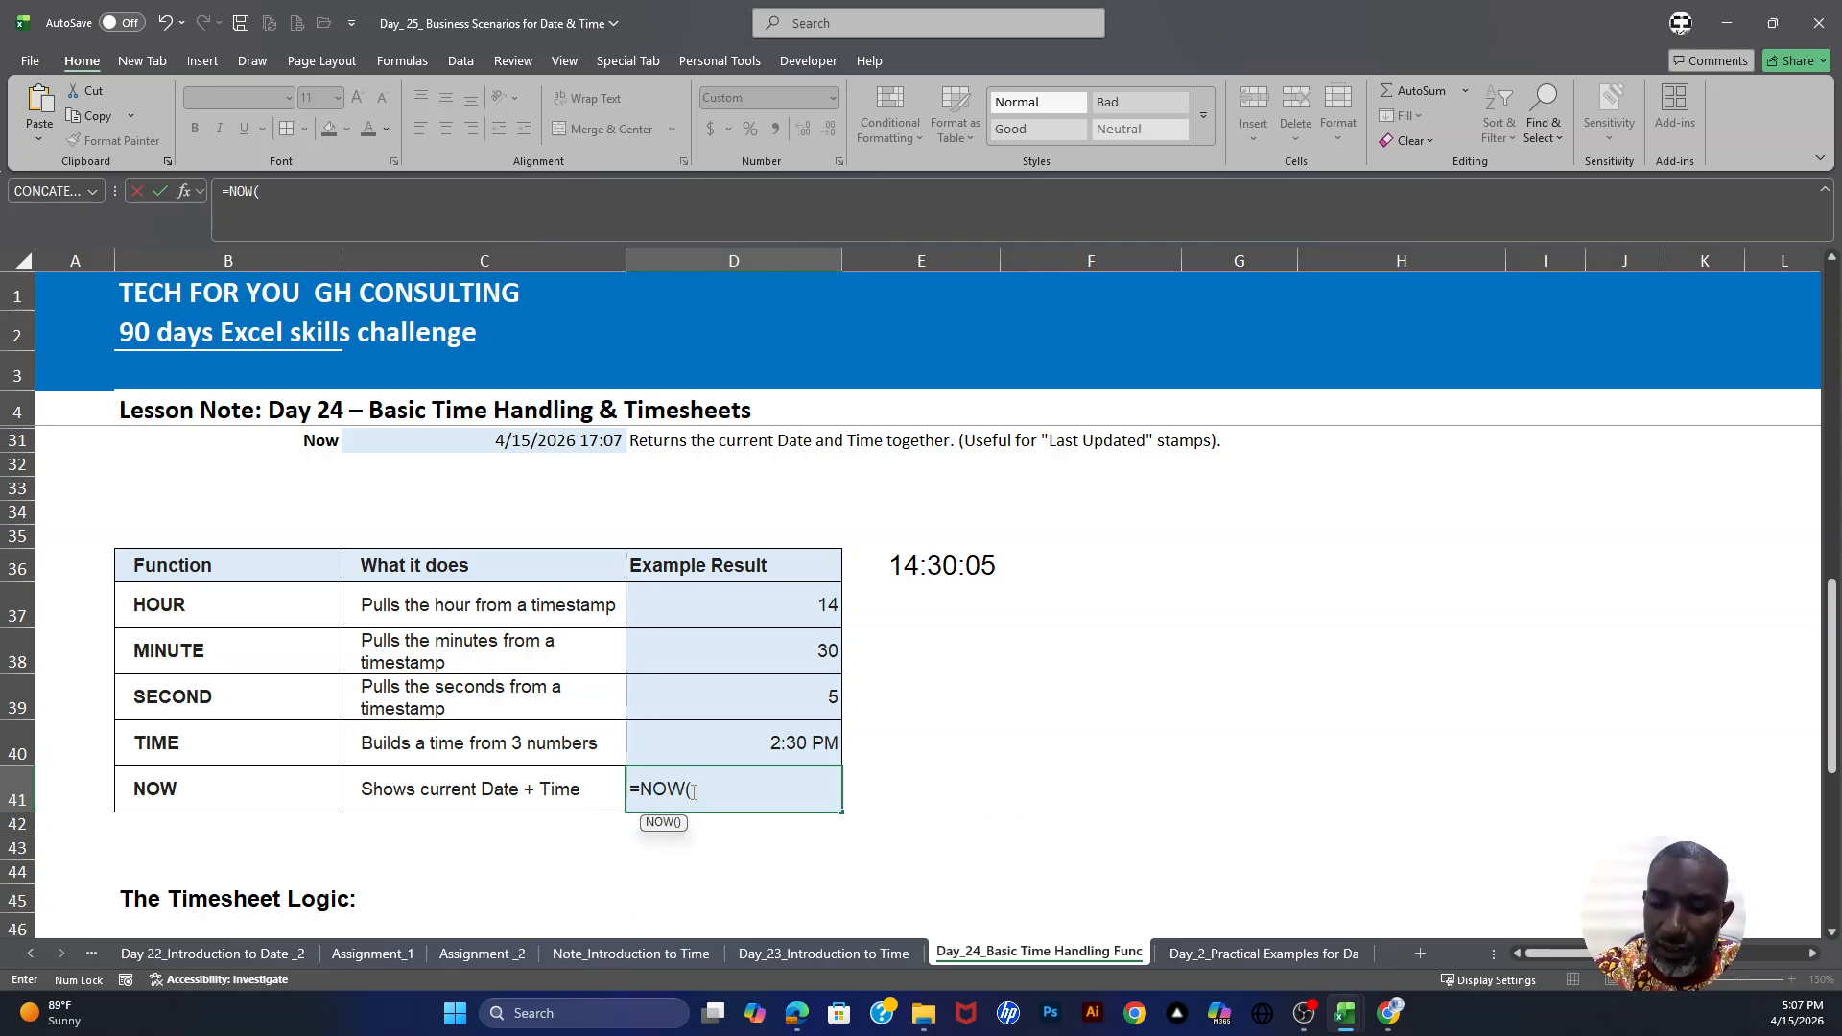
pyautogui.write(')')
pyautogui.press('Return')
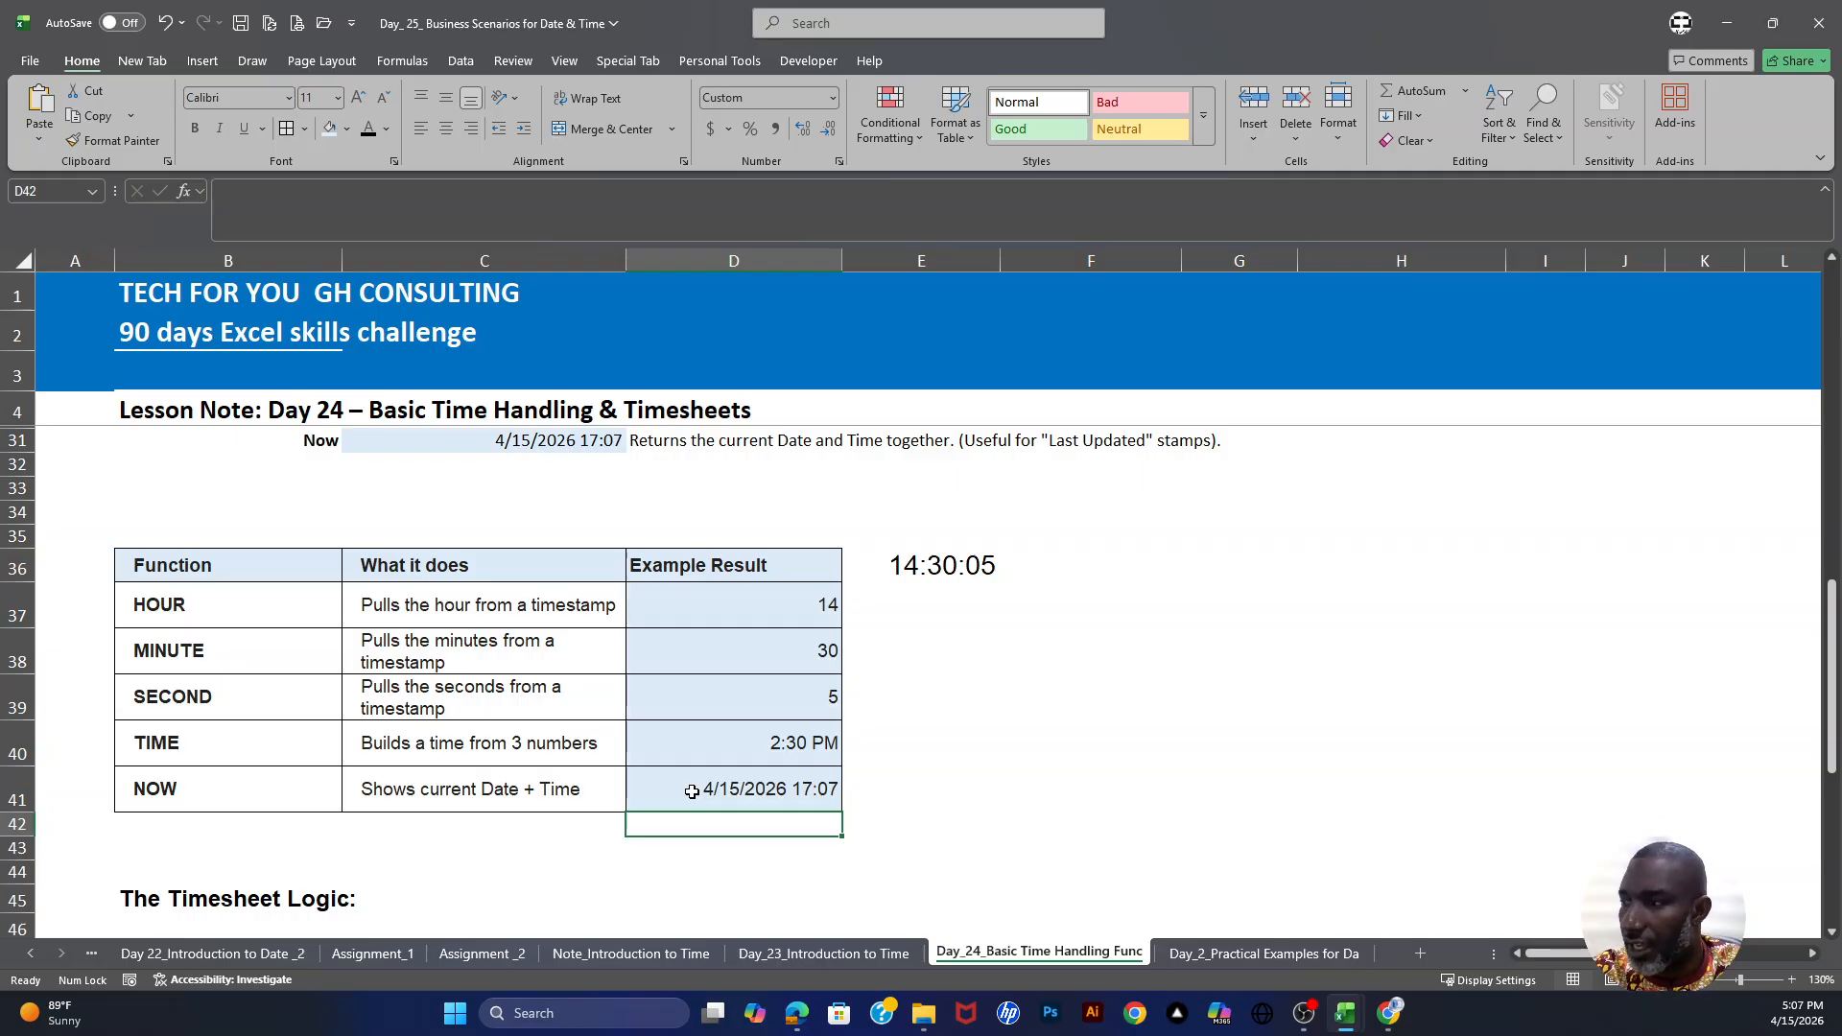
pyautogui.click(787, 803)
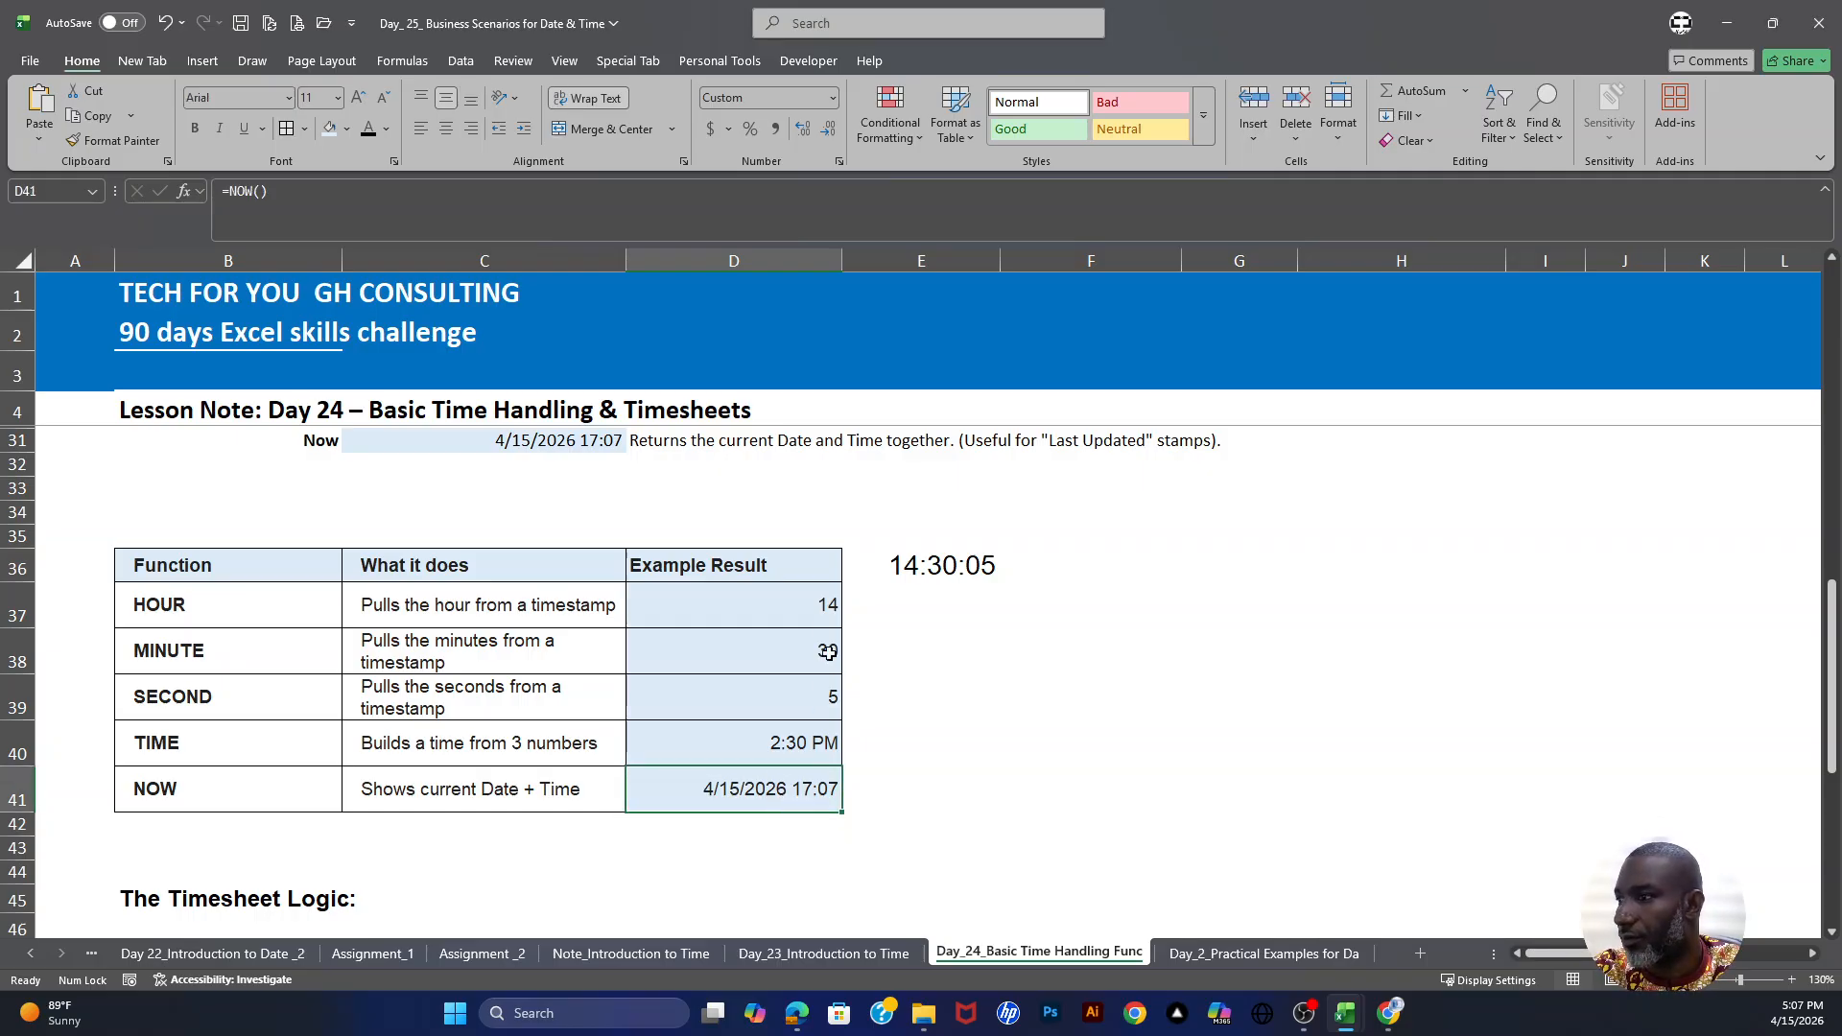
# Step: Review the example results D37:D41, the Timesheet Logic note on decimal hours, and the timesheet's day, clock-in and clock-out entries
pyautogui.moveTo(767, 591); pyautogui.dragTo(758, 789)
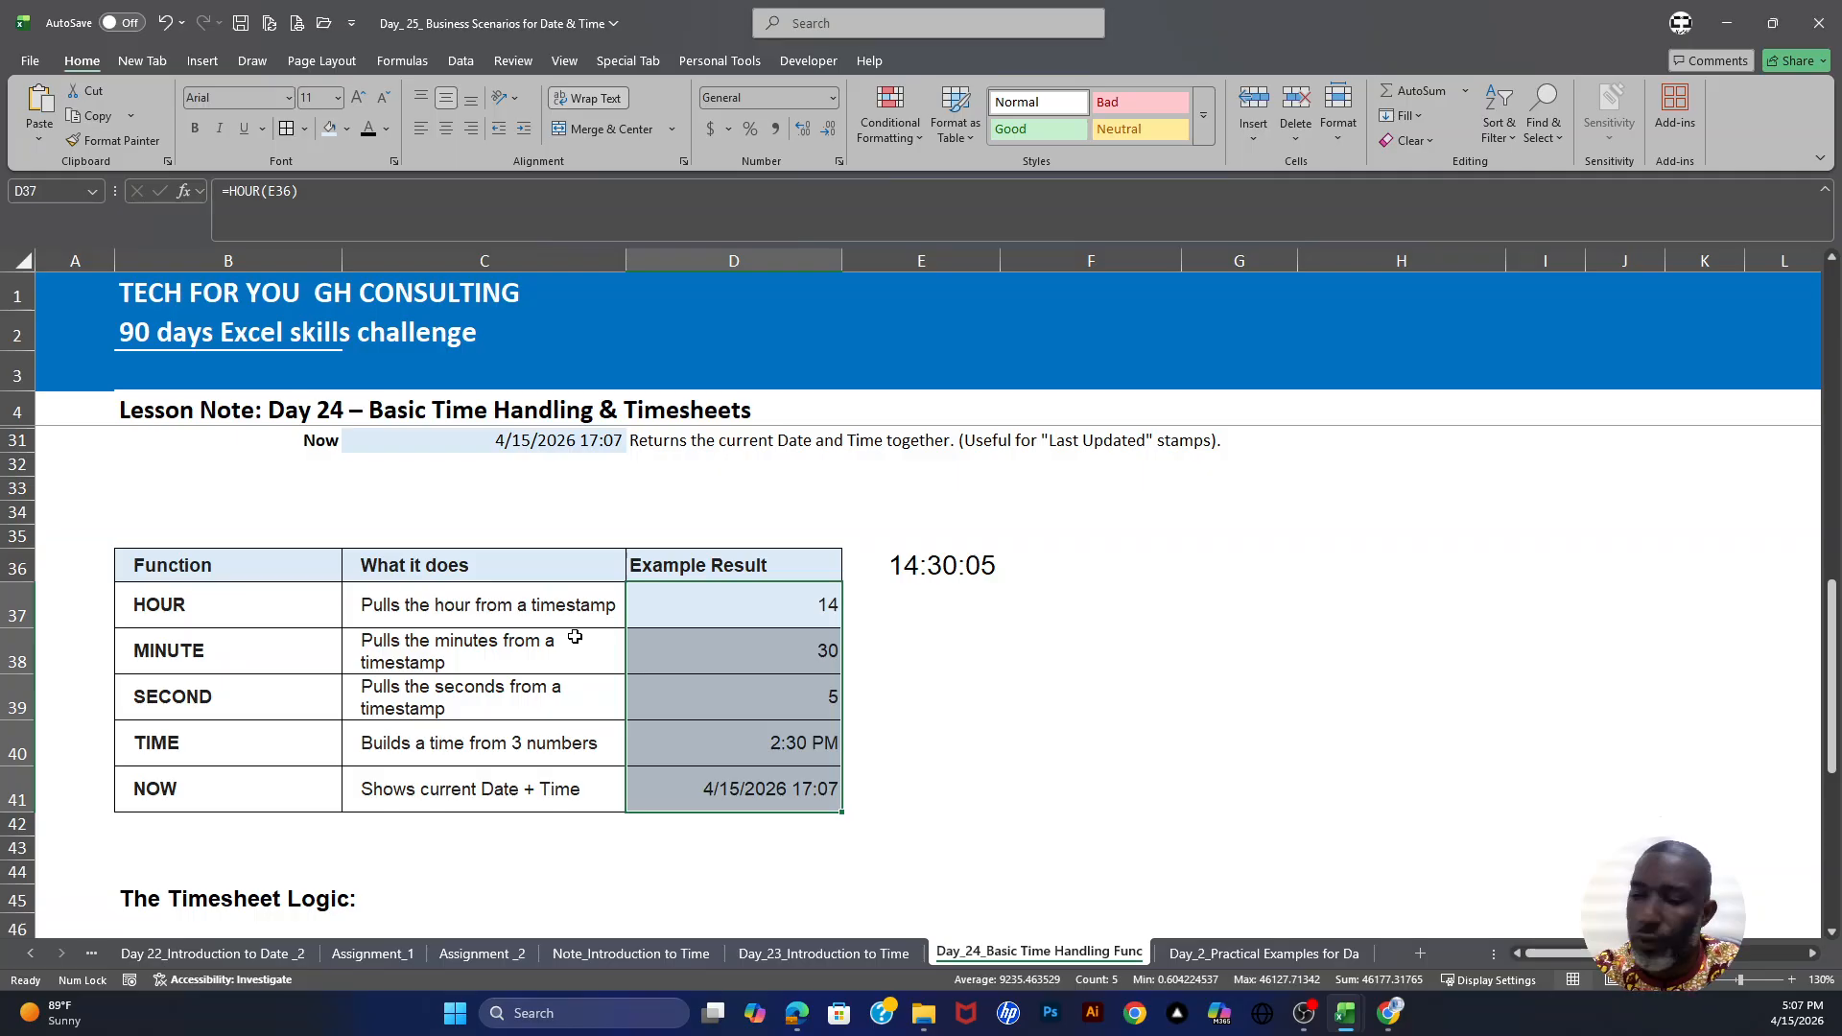
pyautogui.scroll(-3, 575, 637)
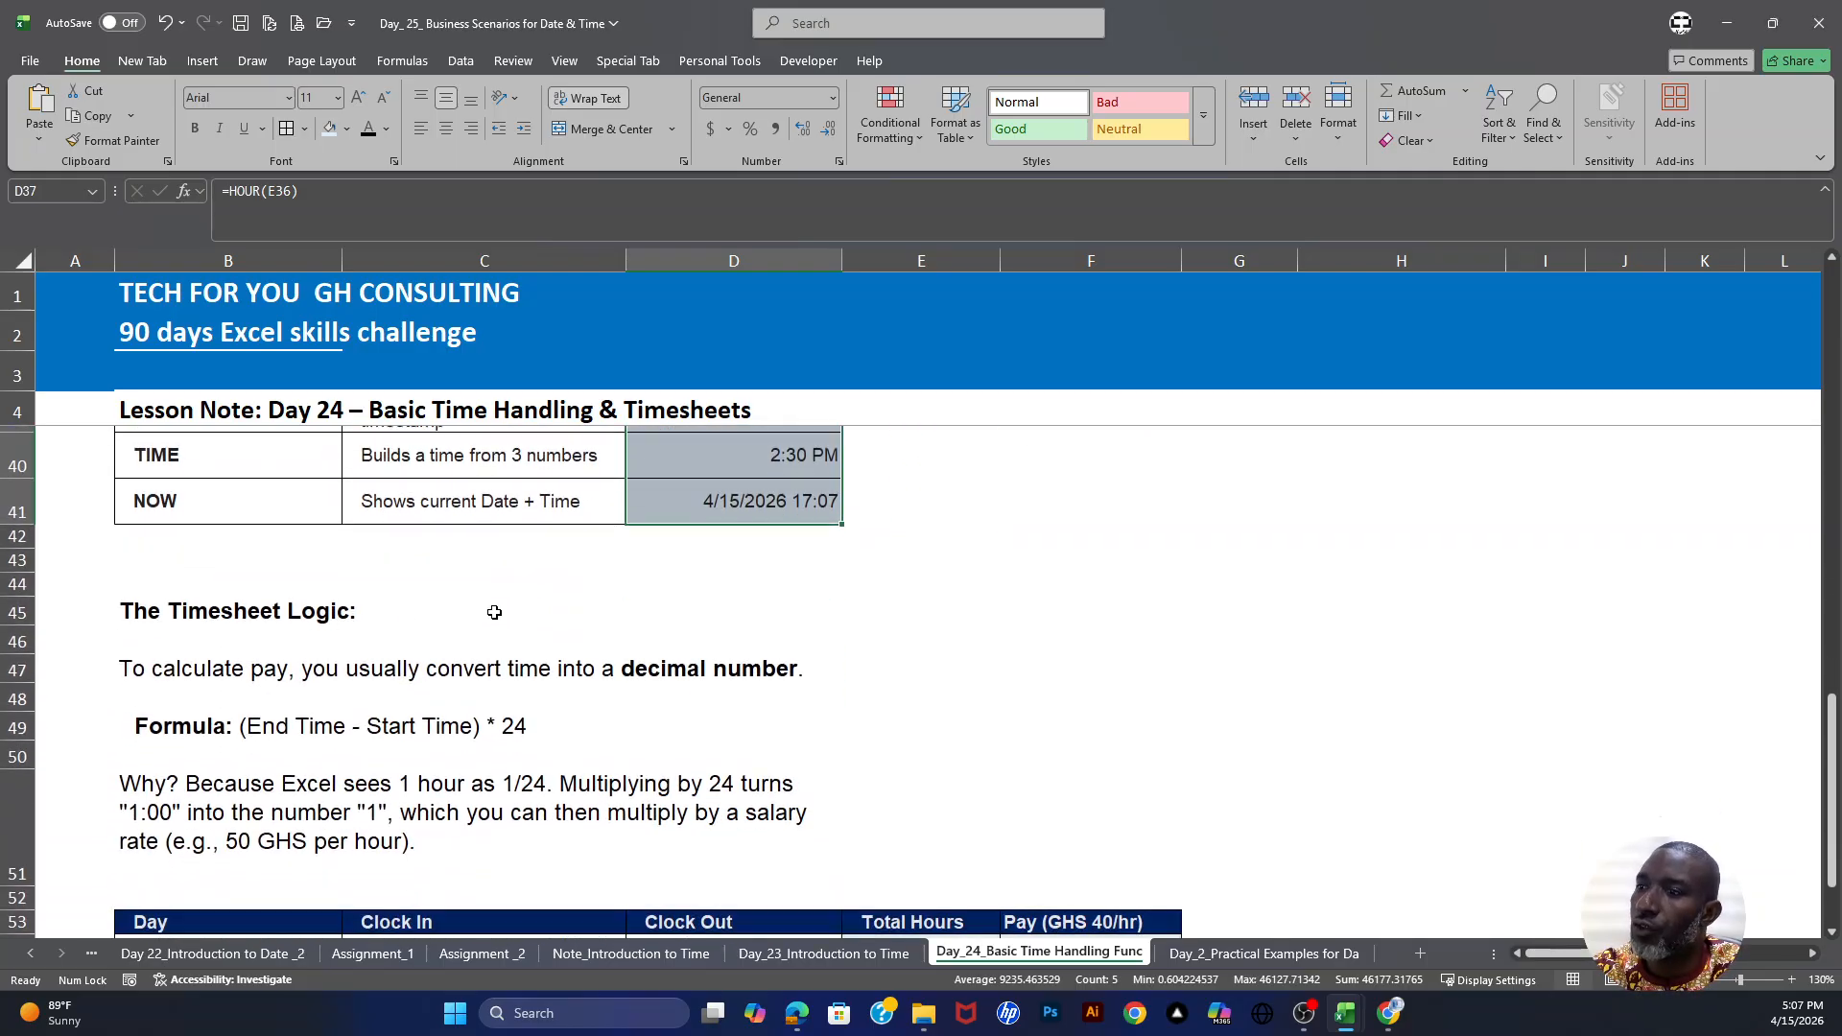
pyautogui.scroll(3, 619, 542)
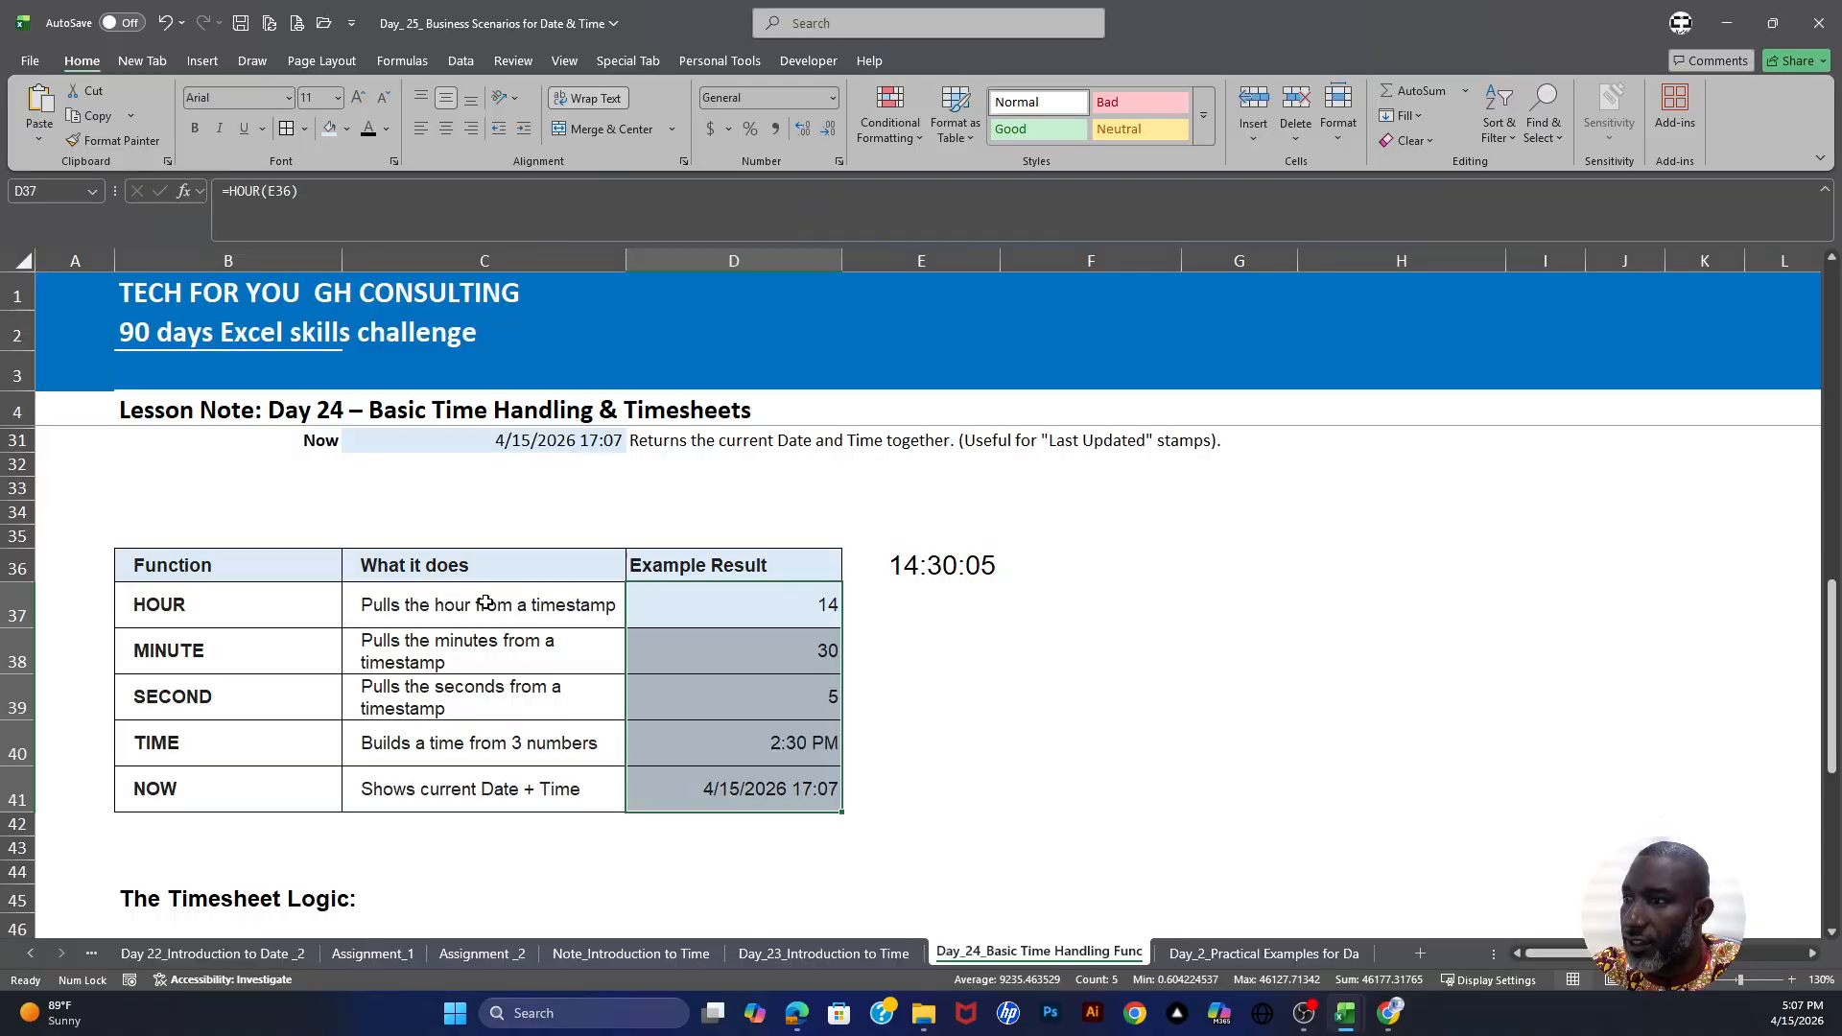
pyautogui.scroll(-3, 487, 602)
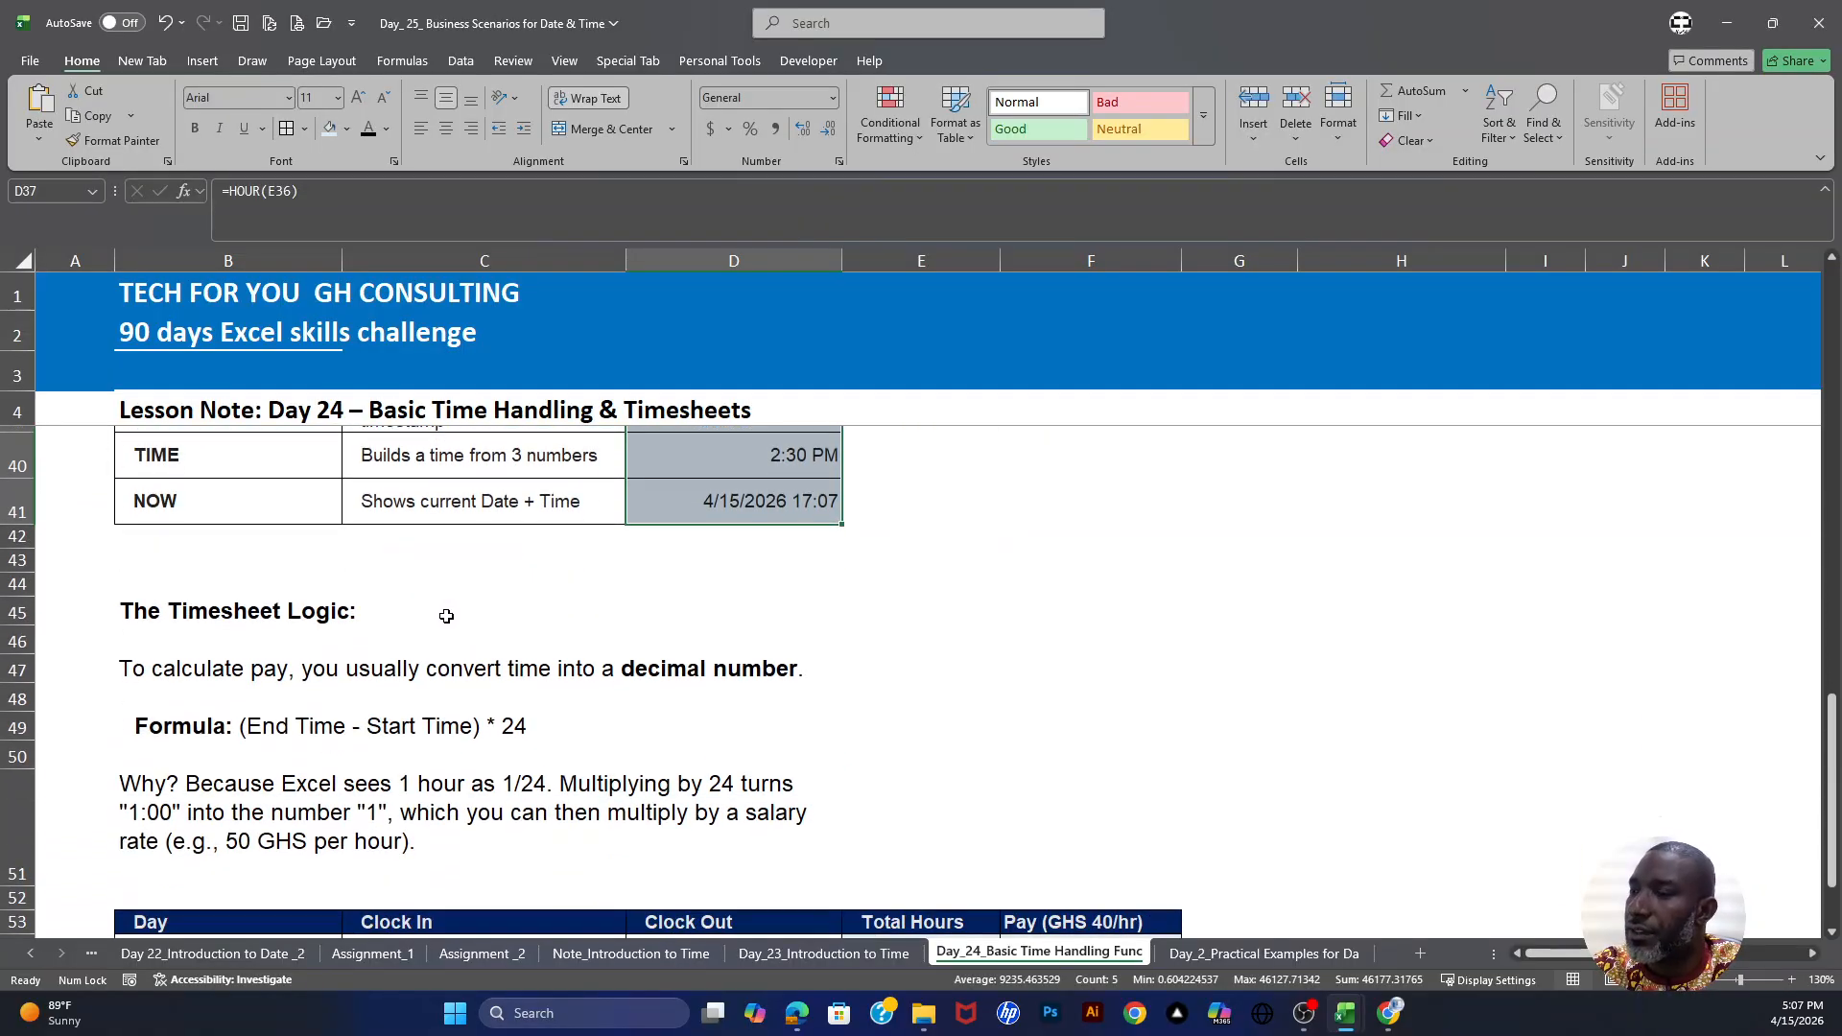
pyautogui.scroll(-1, 317, 633)
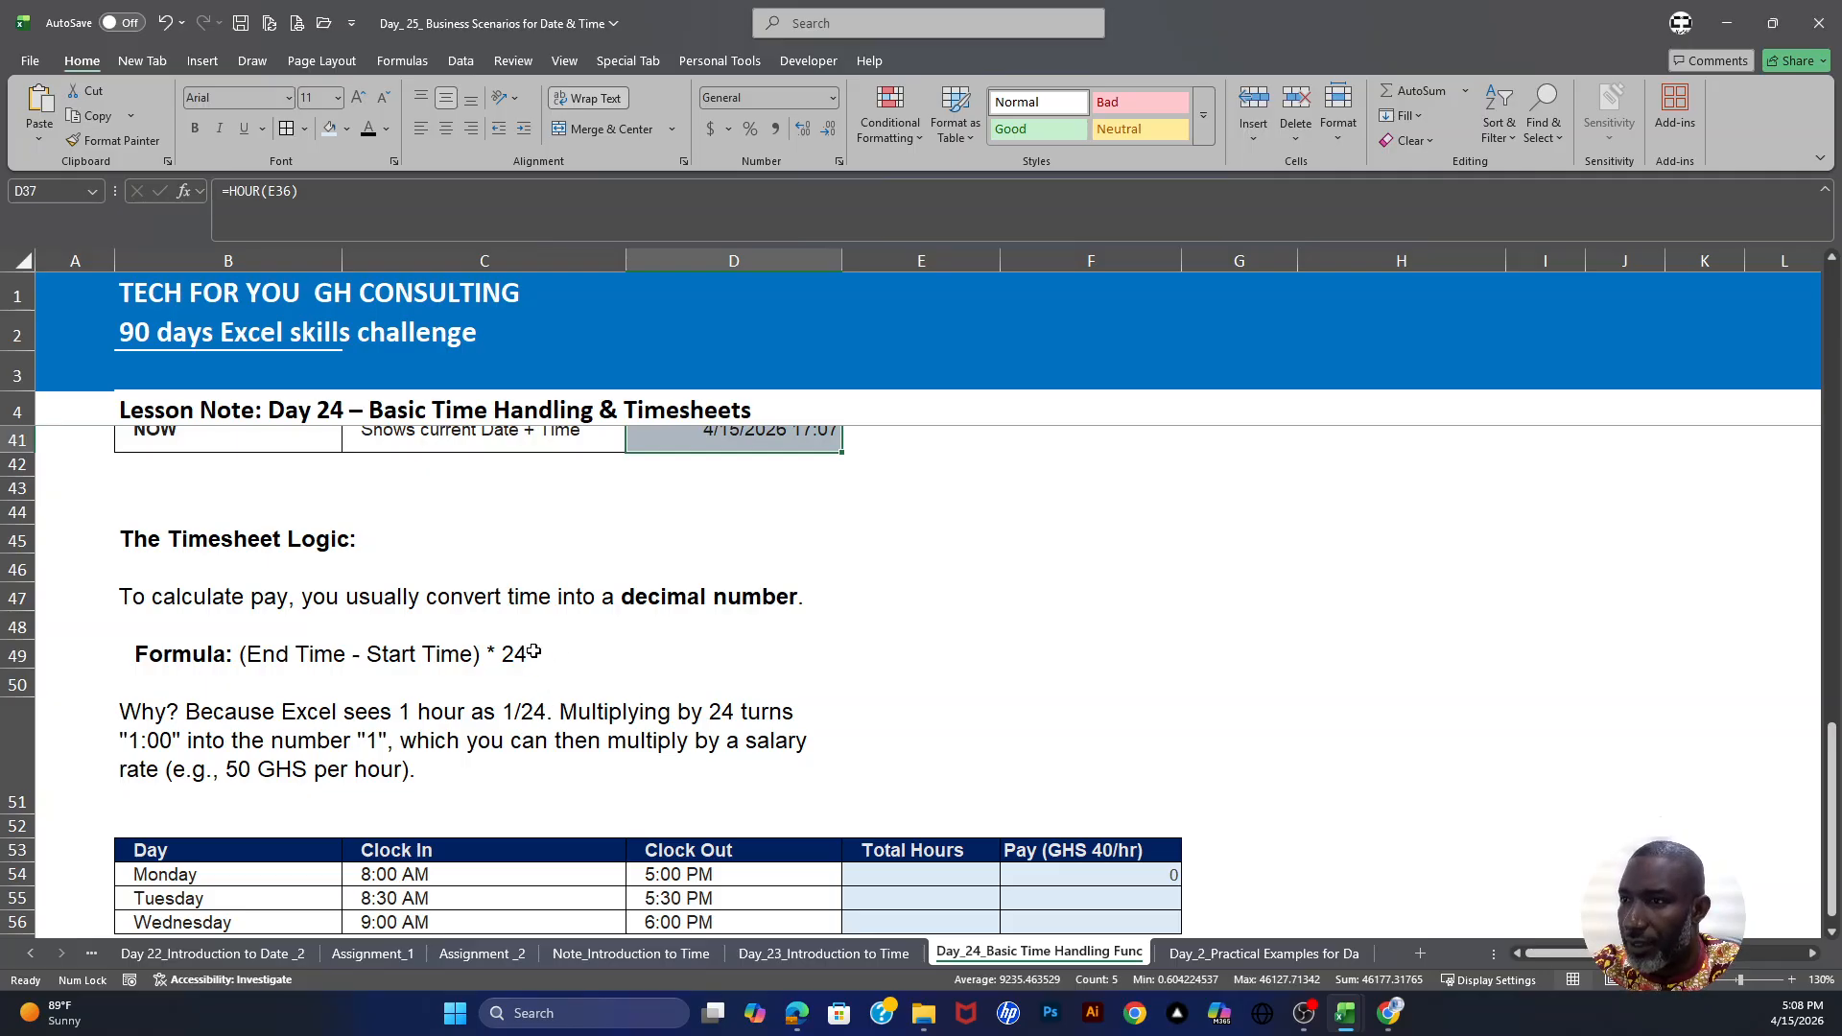
pyautogui.scroll(-1, 499, 647)
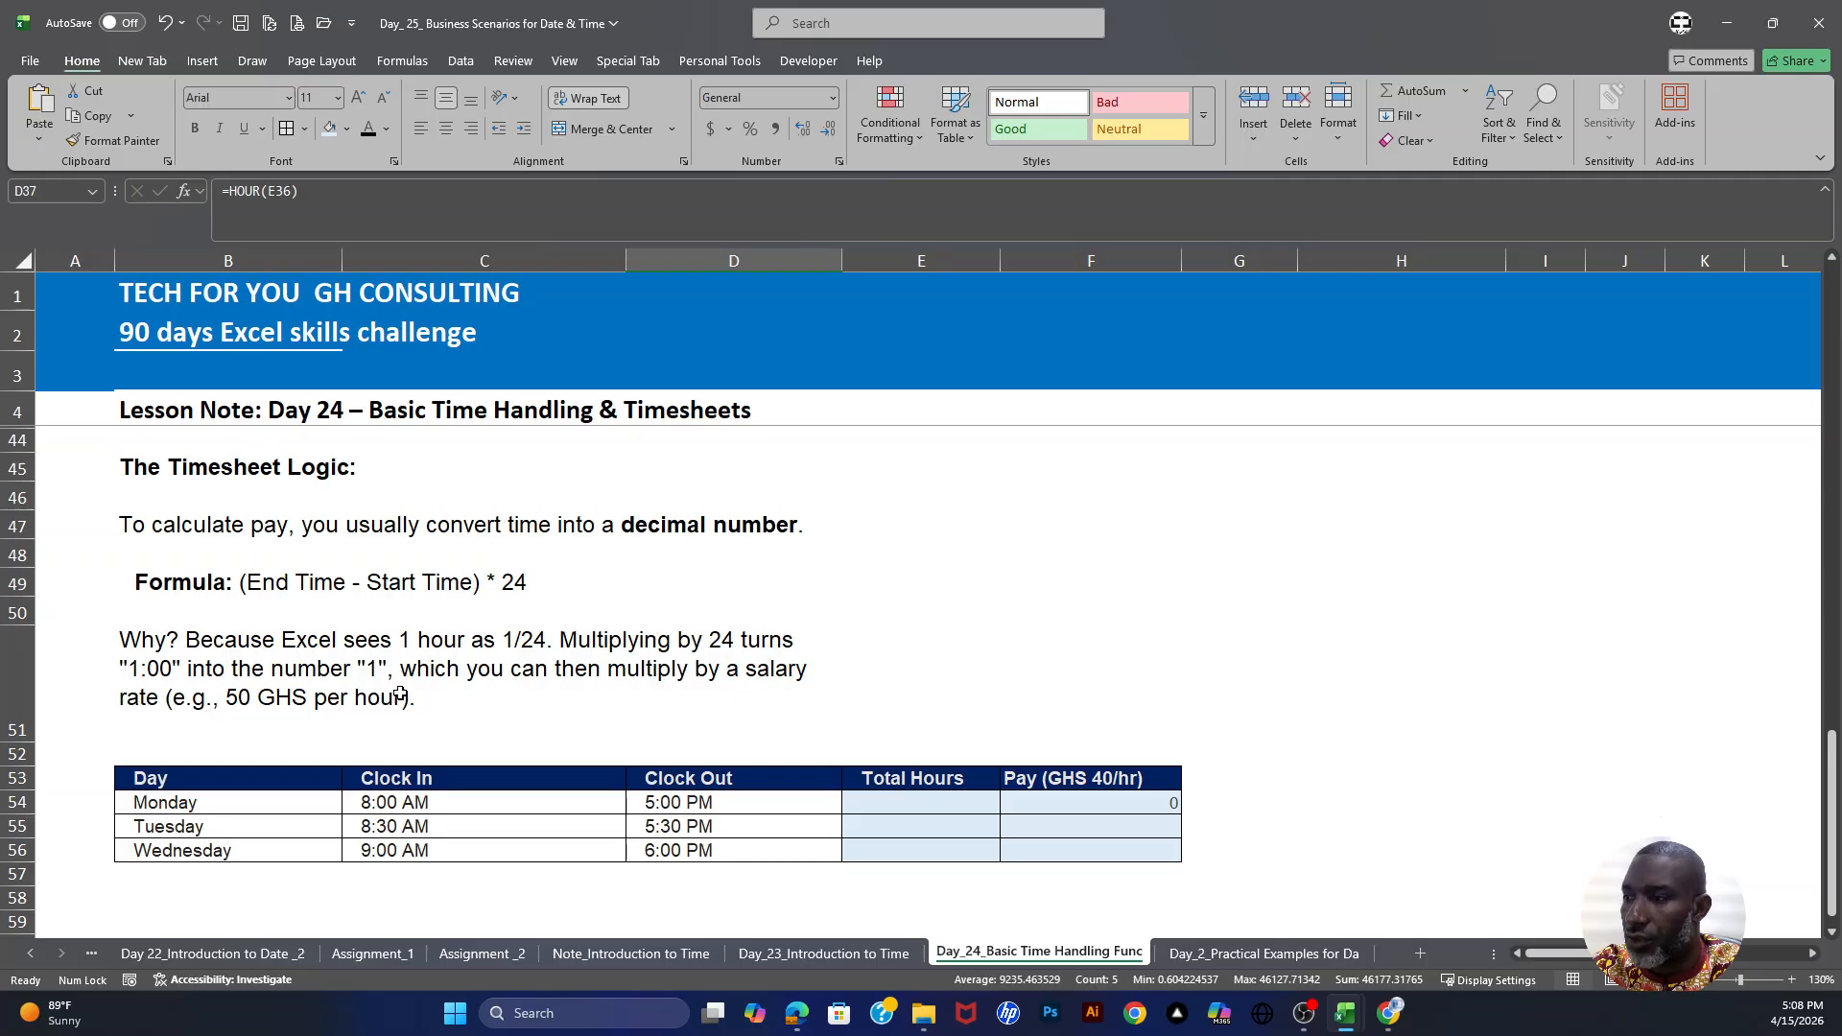
pyautogui.scroll(-2, 385, 720)
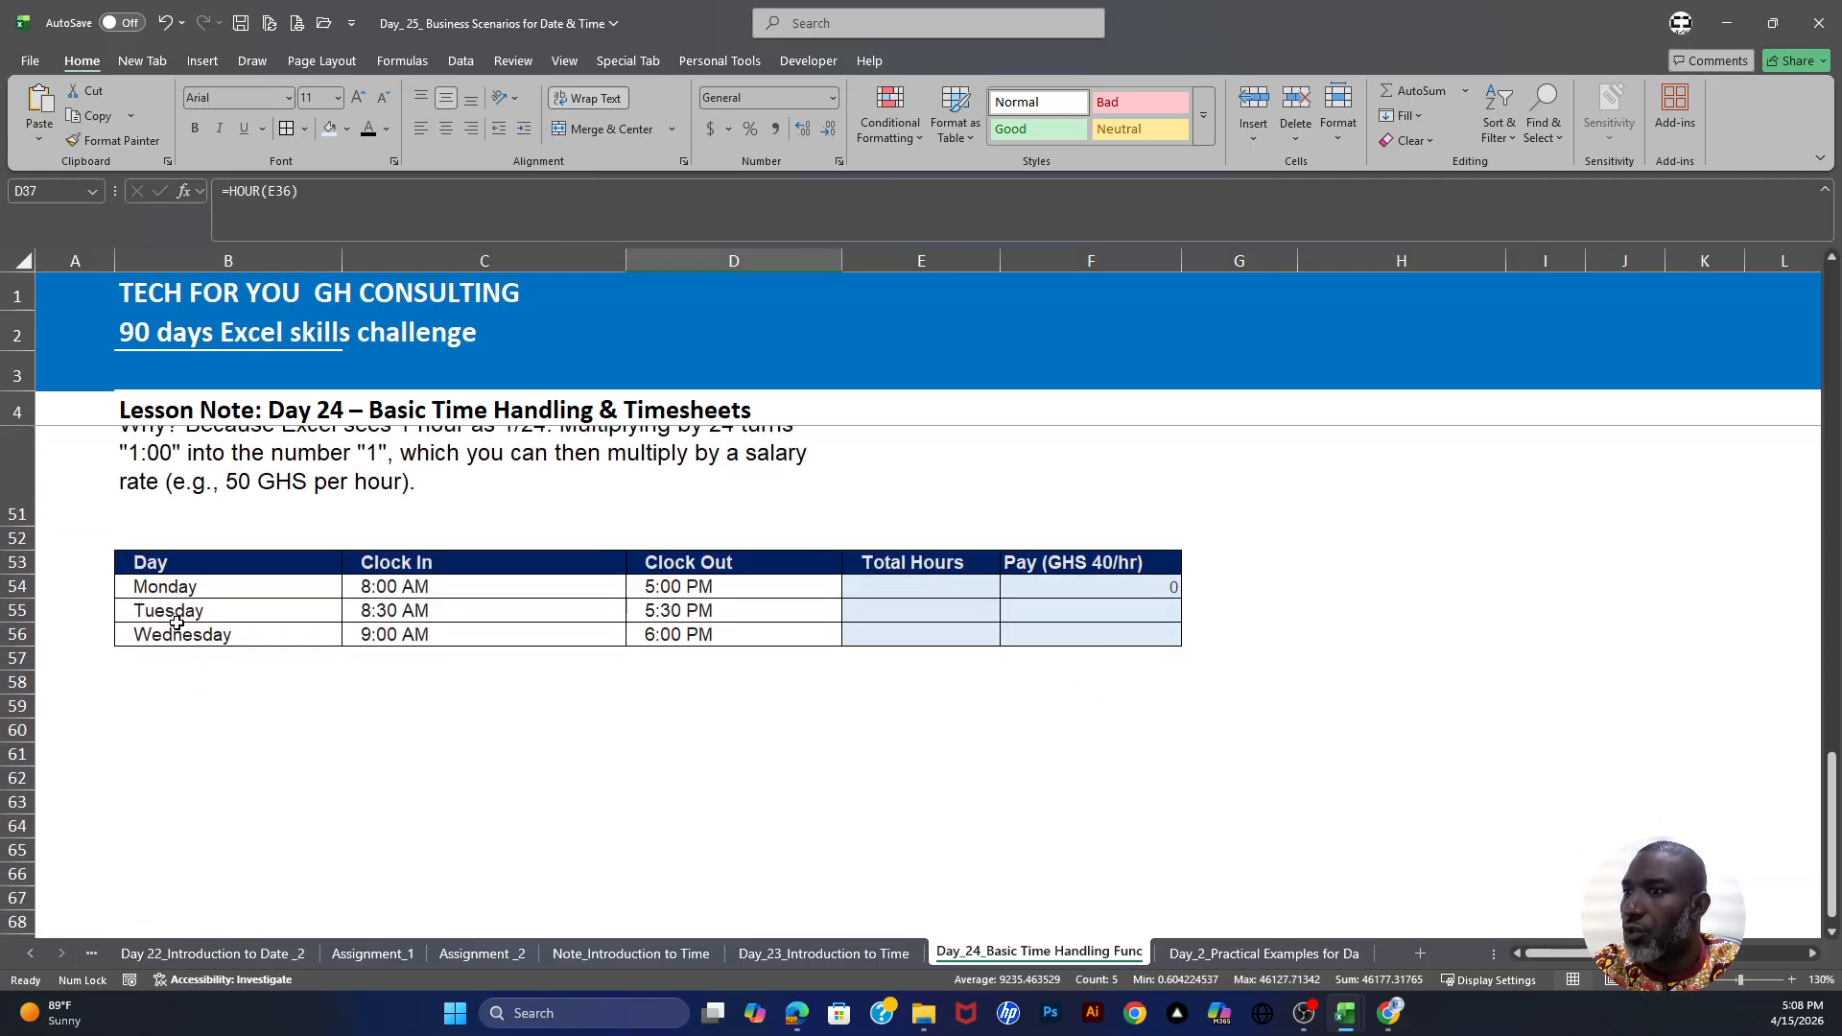
pyautogui.moveTo(293, 586); pyautogui.dragTo(491, 629)
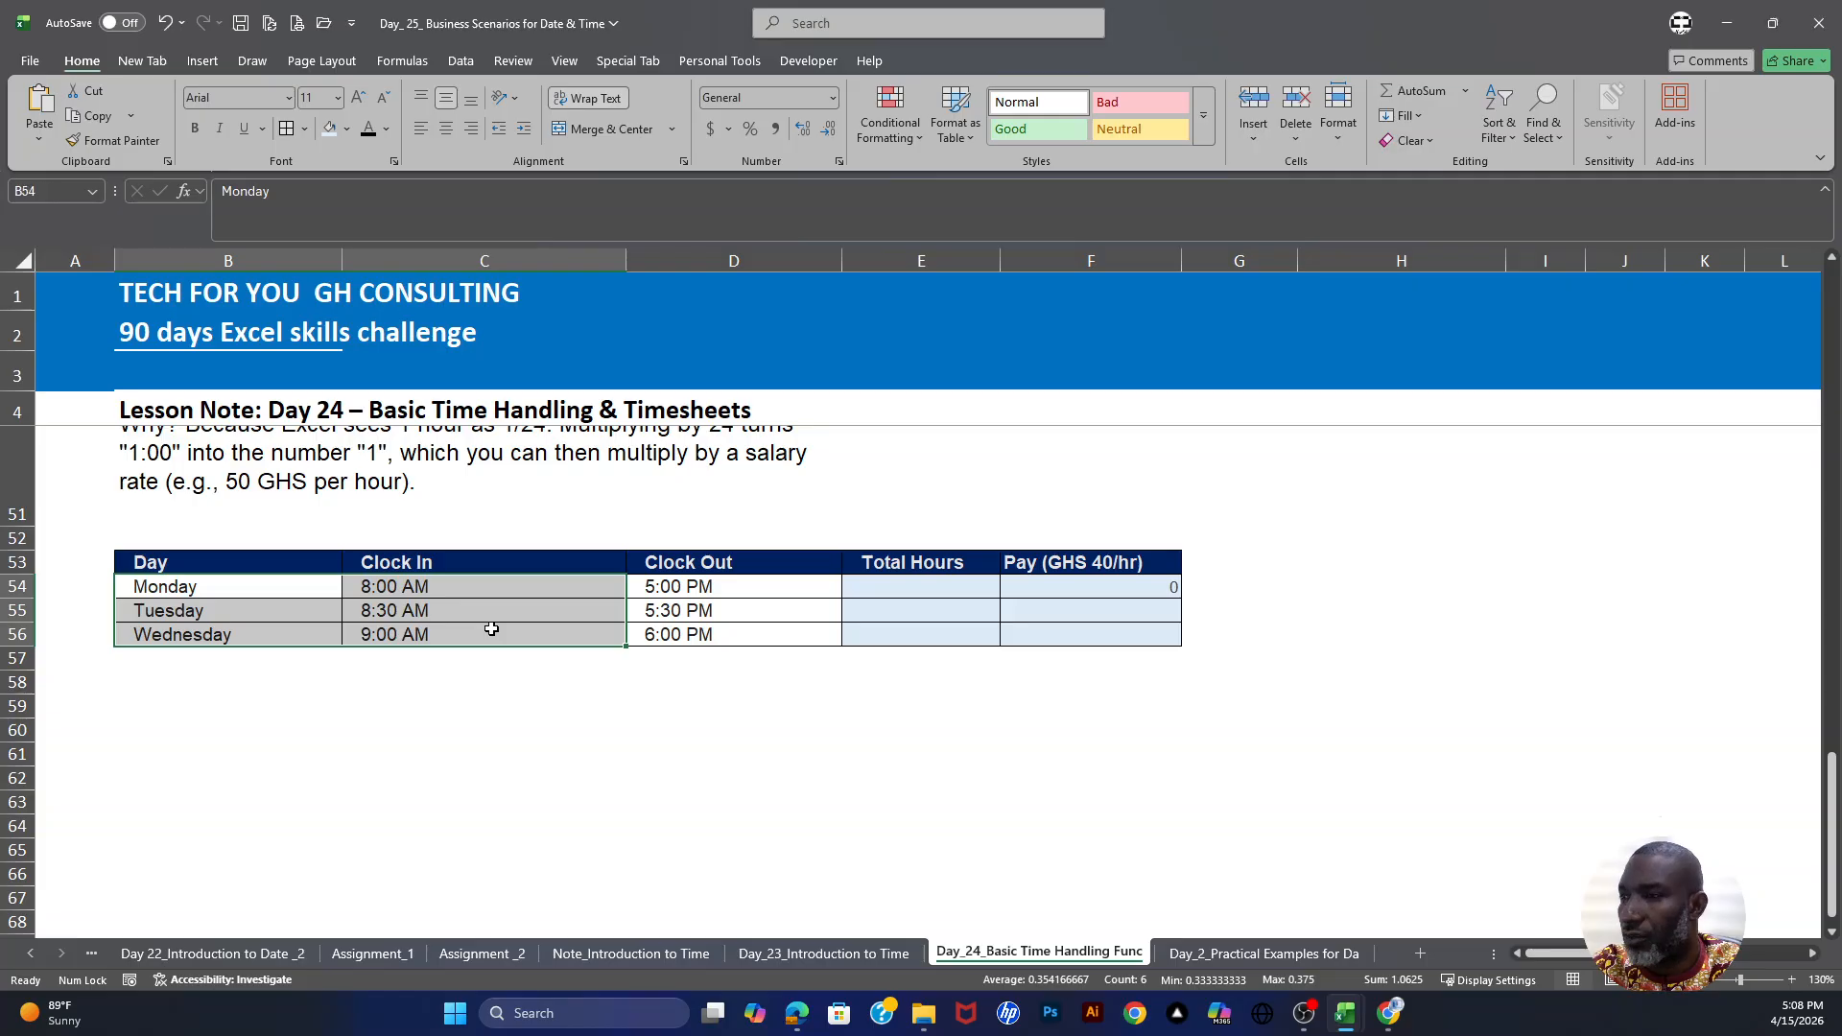
pyautogui.click(228, 589)
pyautogui.click(406, 588)
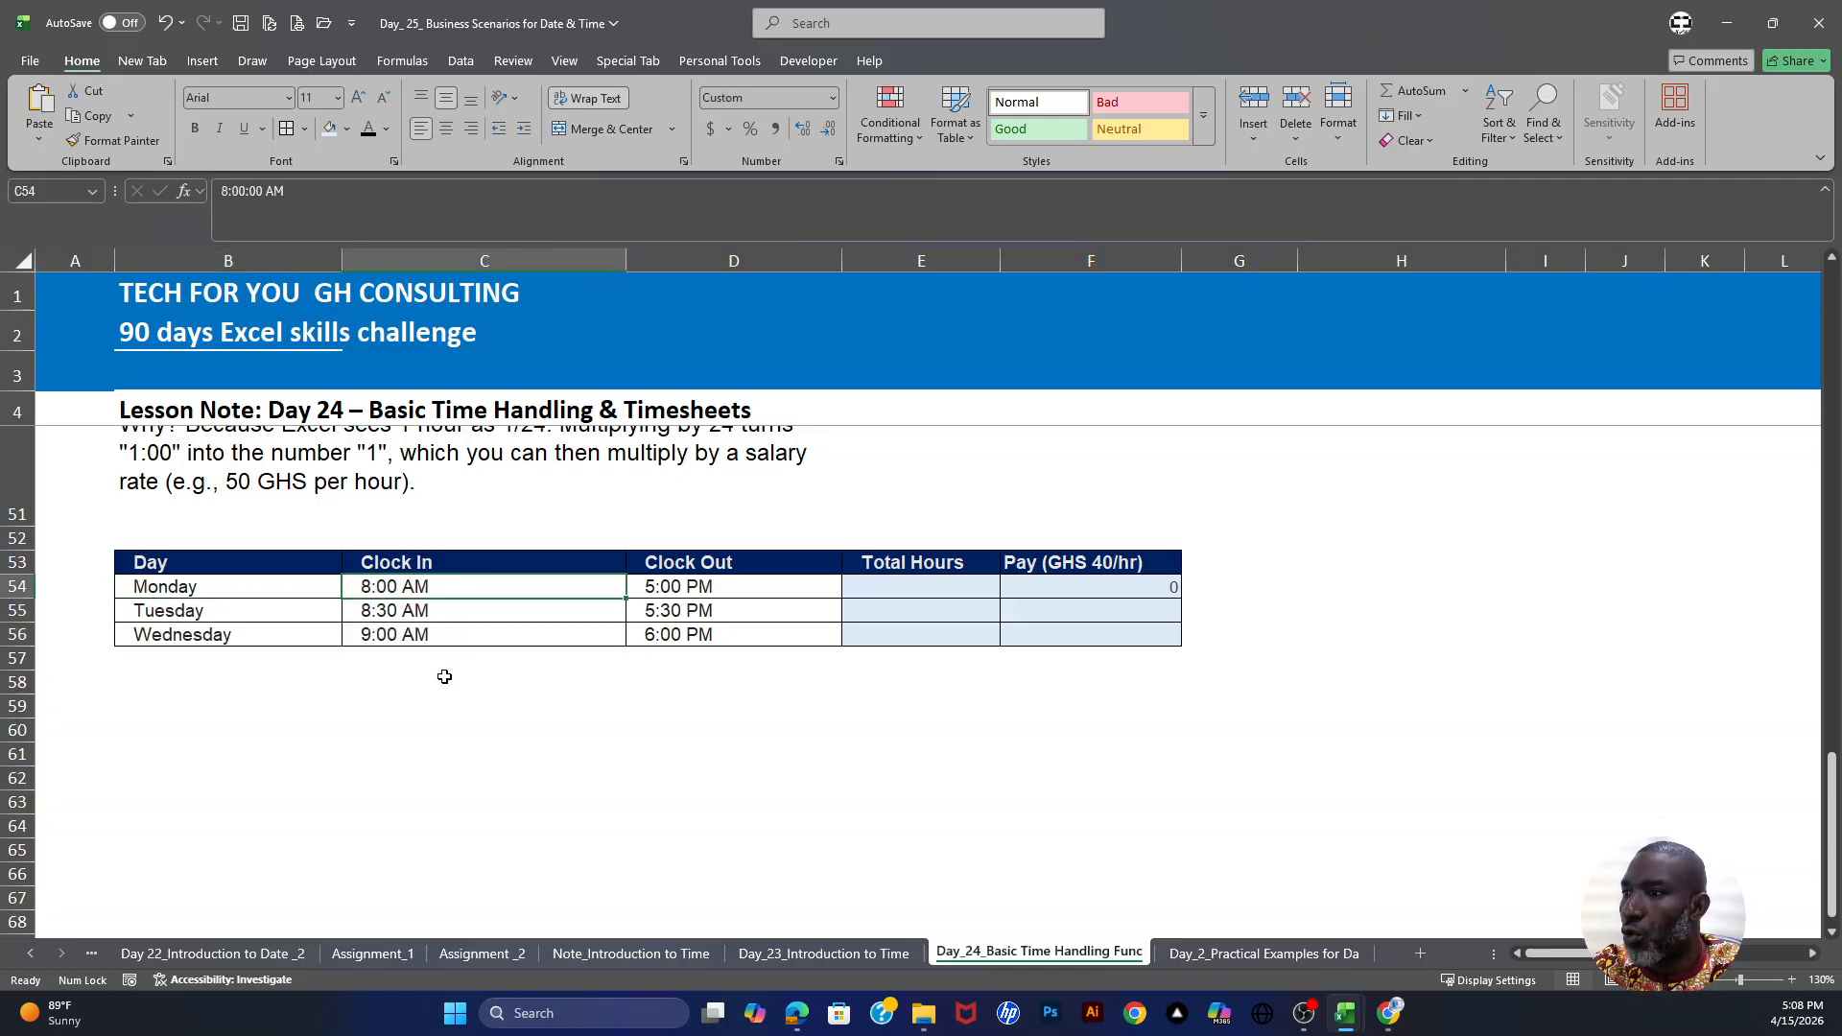
pyautogui.click(677, 595)
# Step: Subtract Monday's clock-in time from the clock-out time in the Total Hours cell E54 with =D54-C54
pyautogui.click(857, 589)
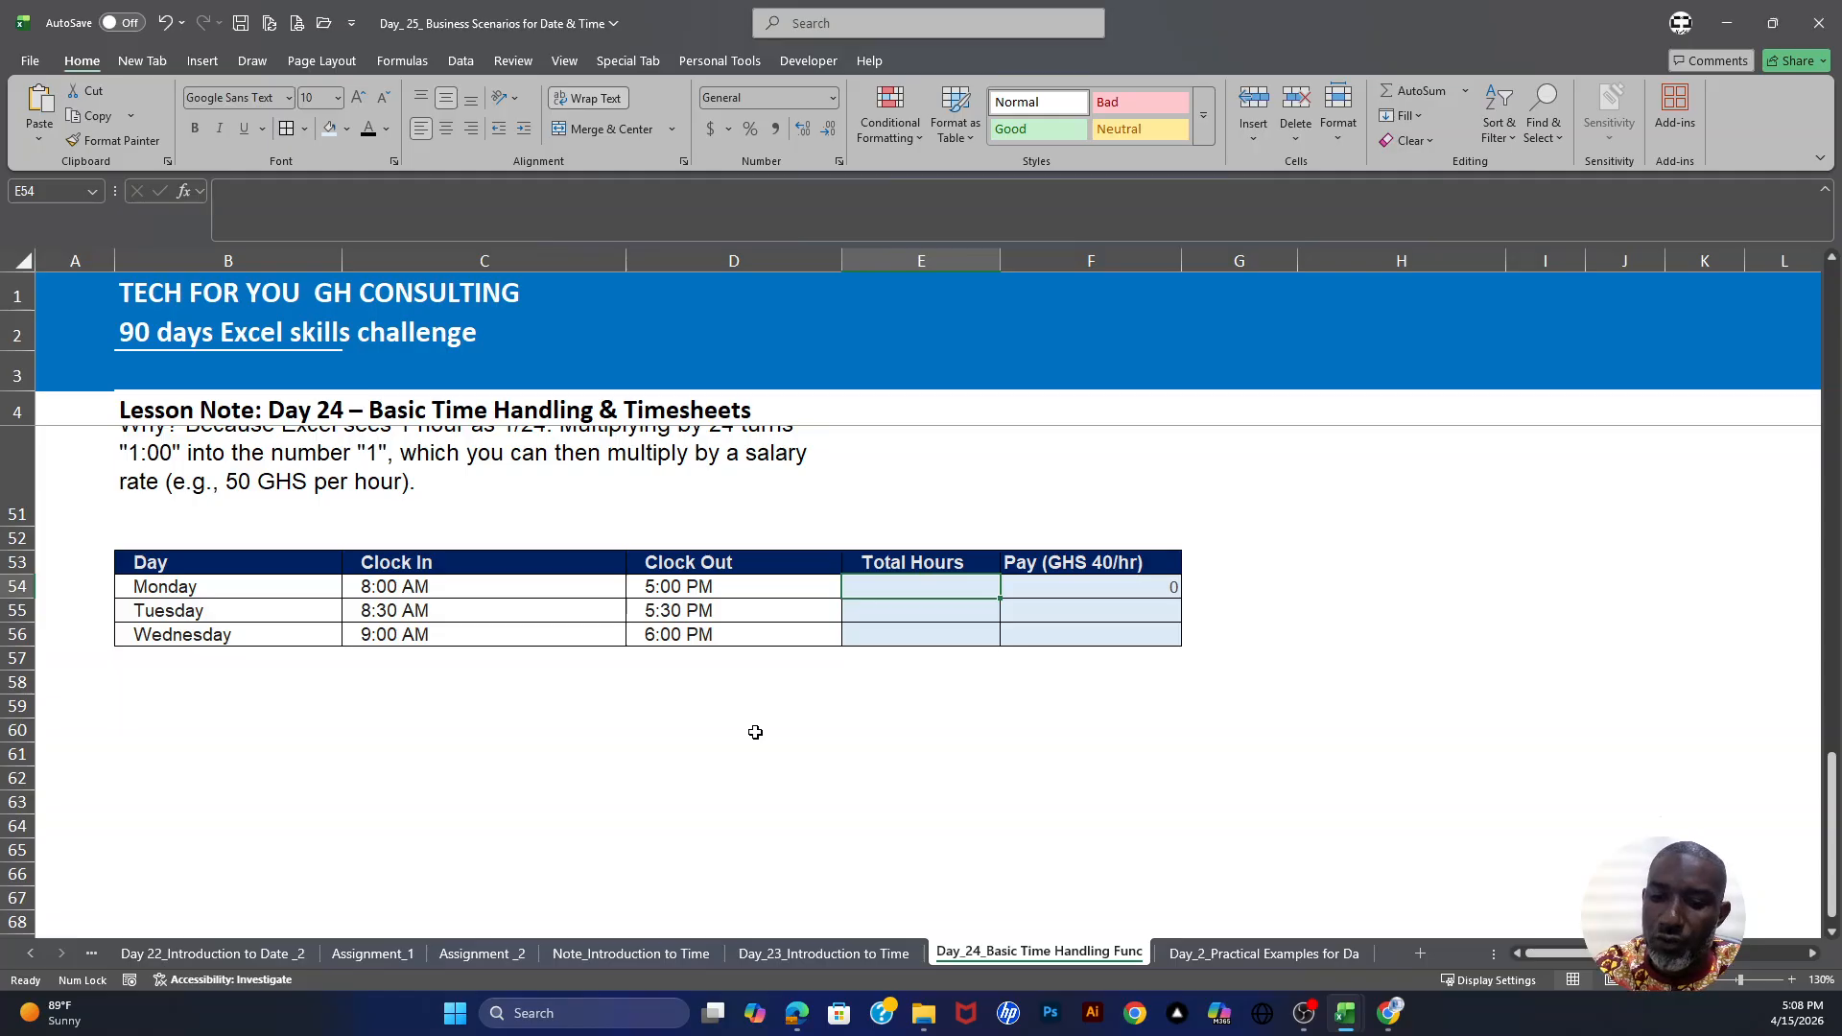
pyautogui.write('=')
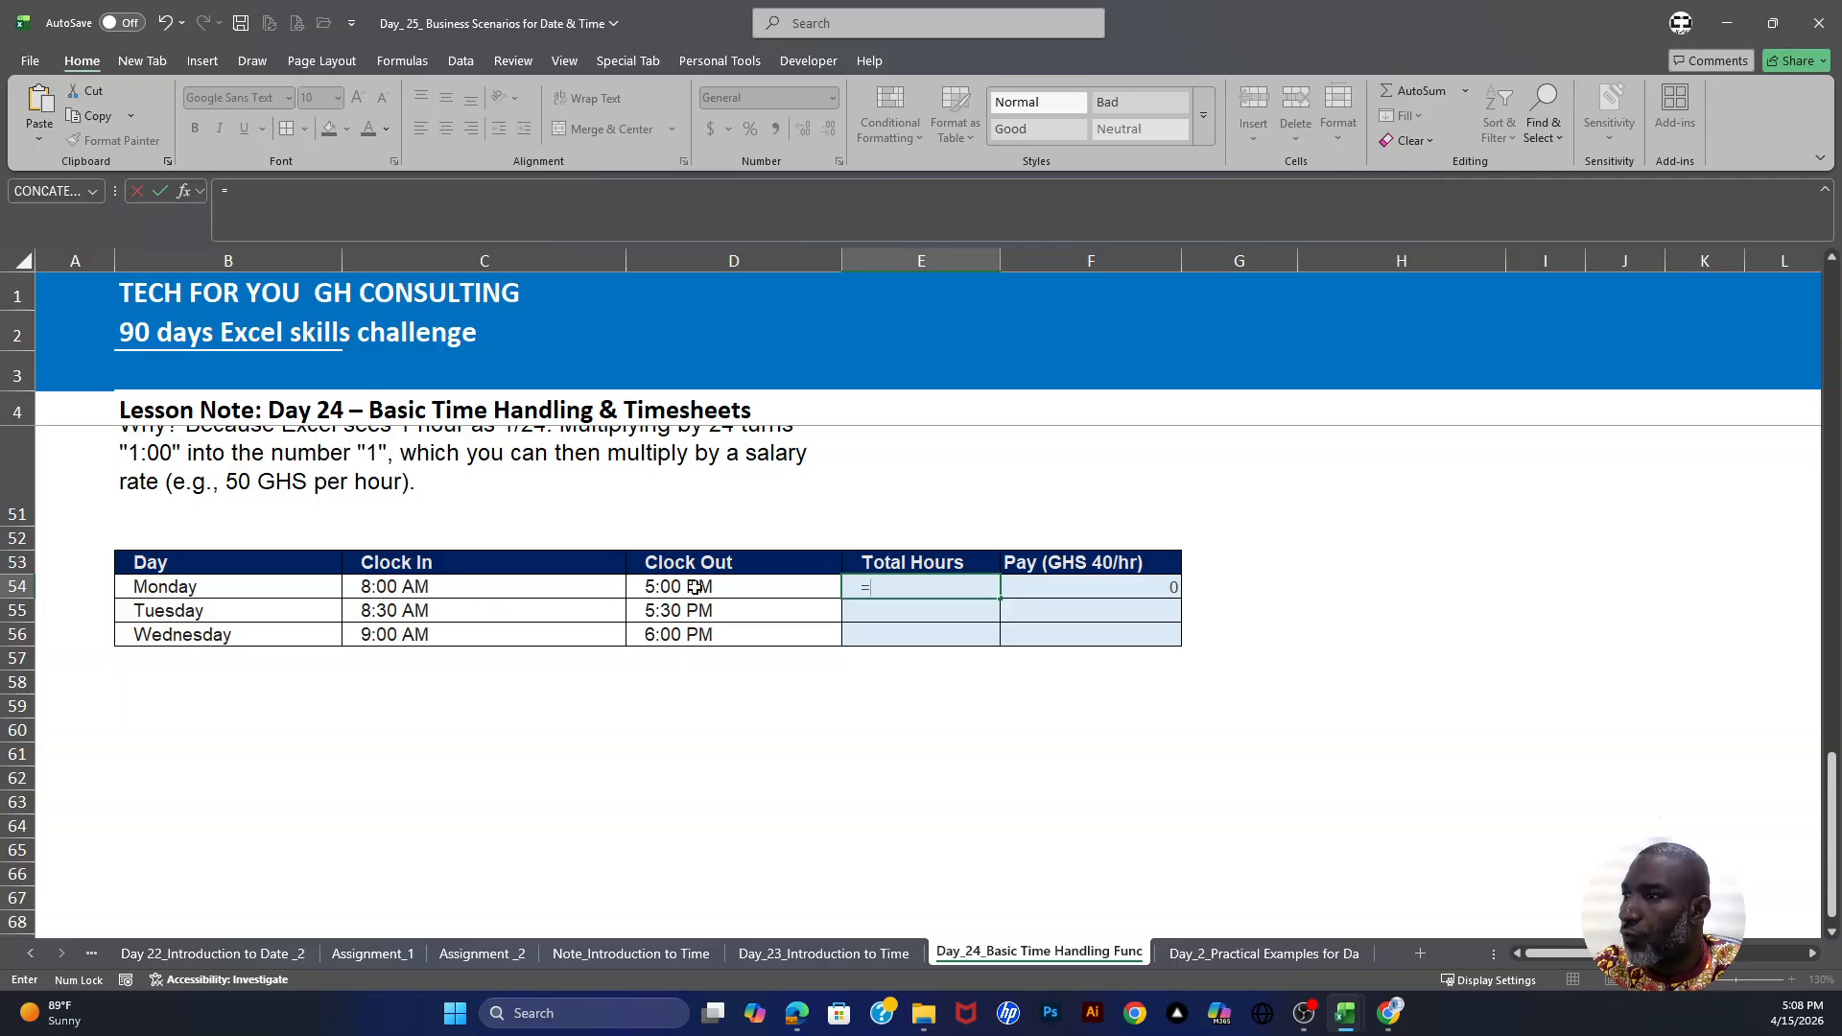
pyautogui.click(694, 587)
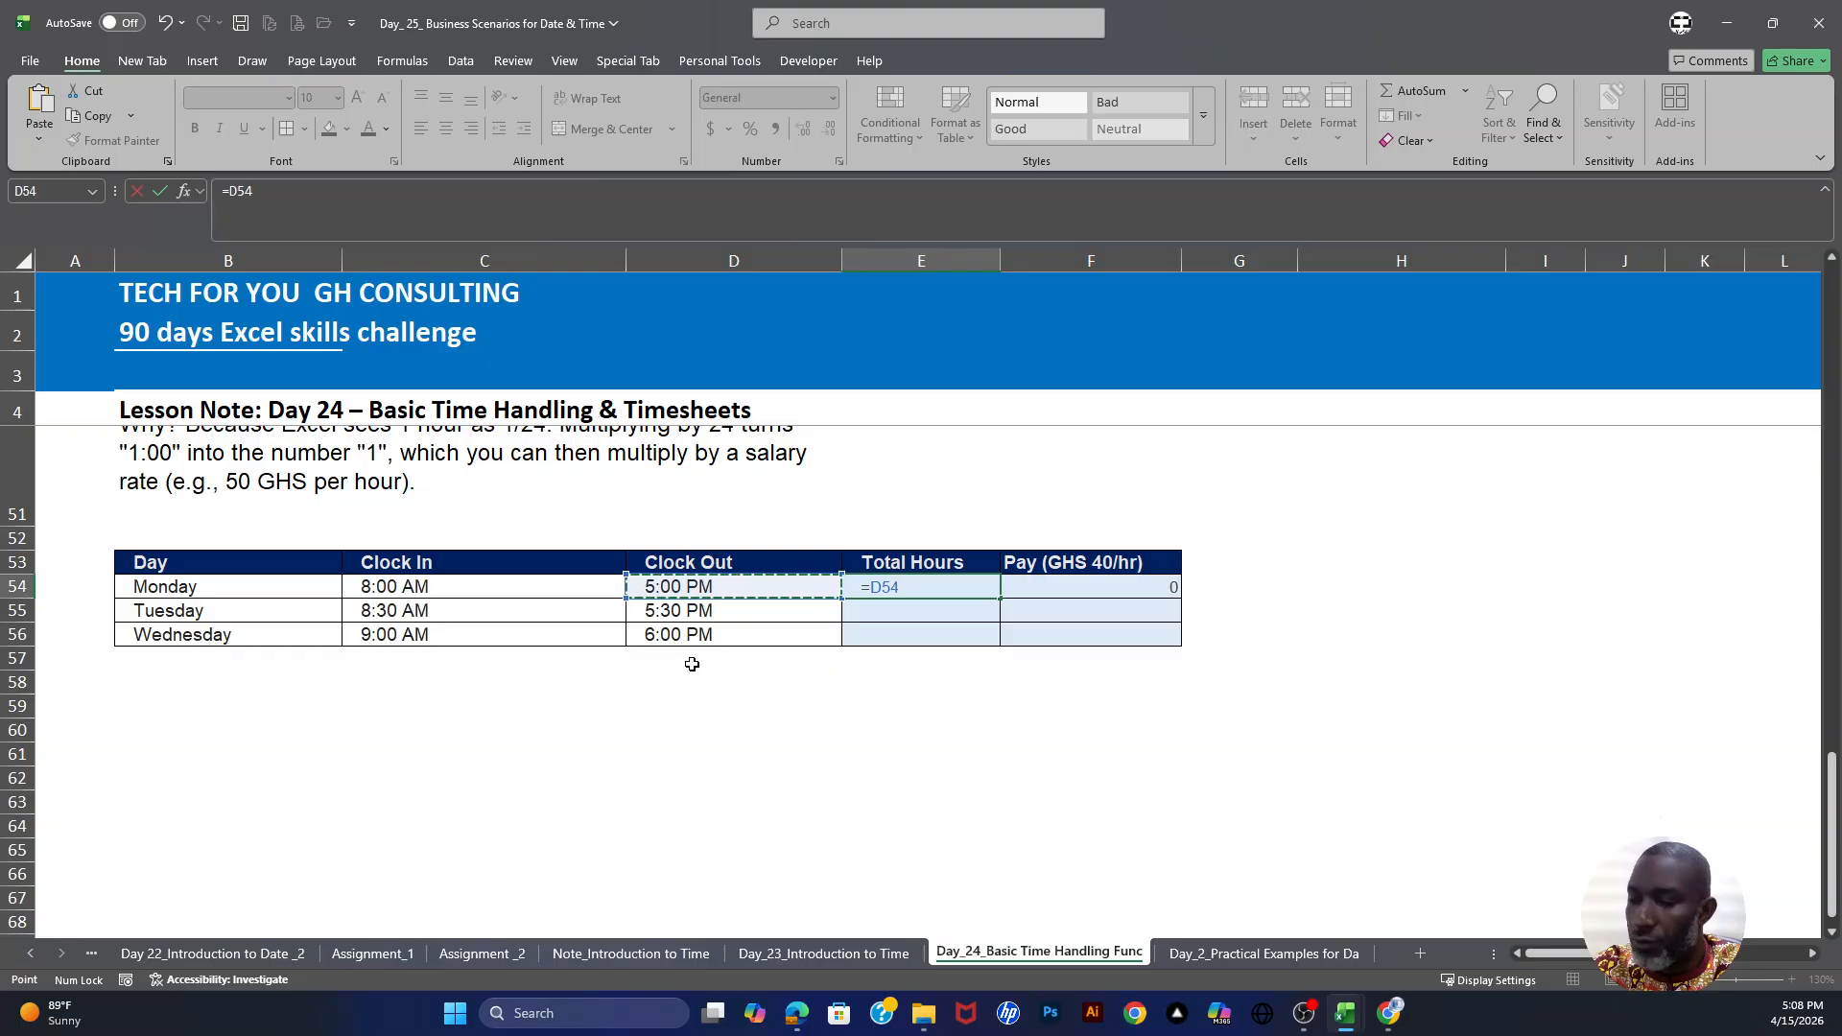
pyautogui.write('-')
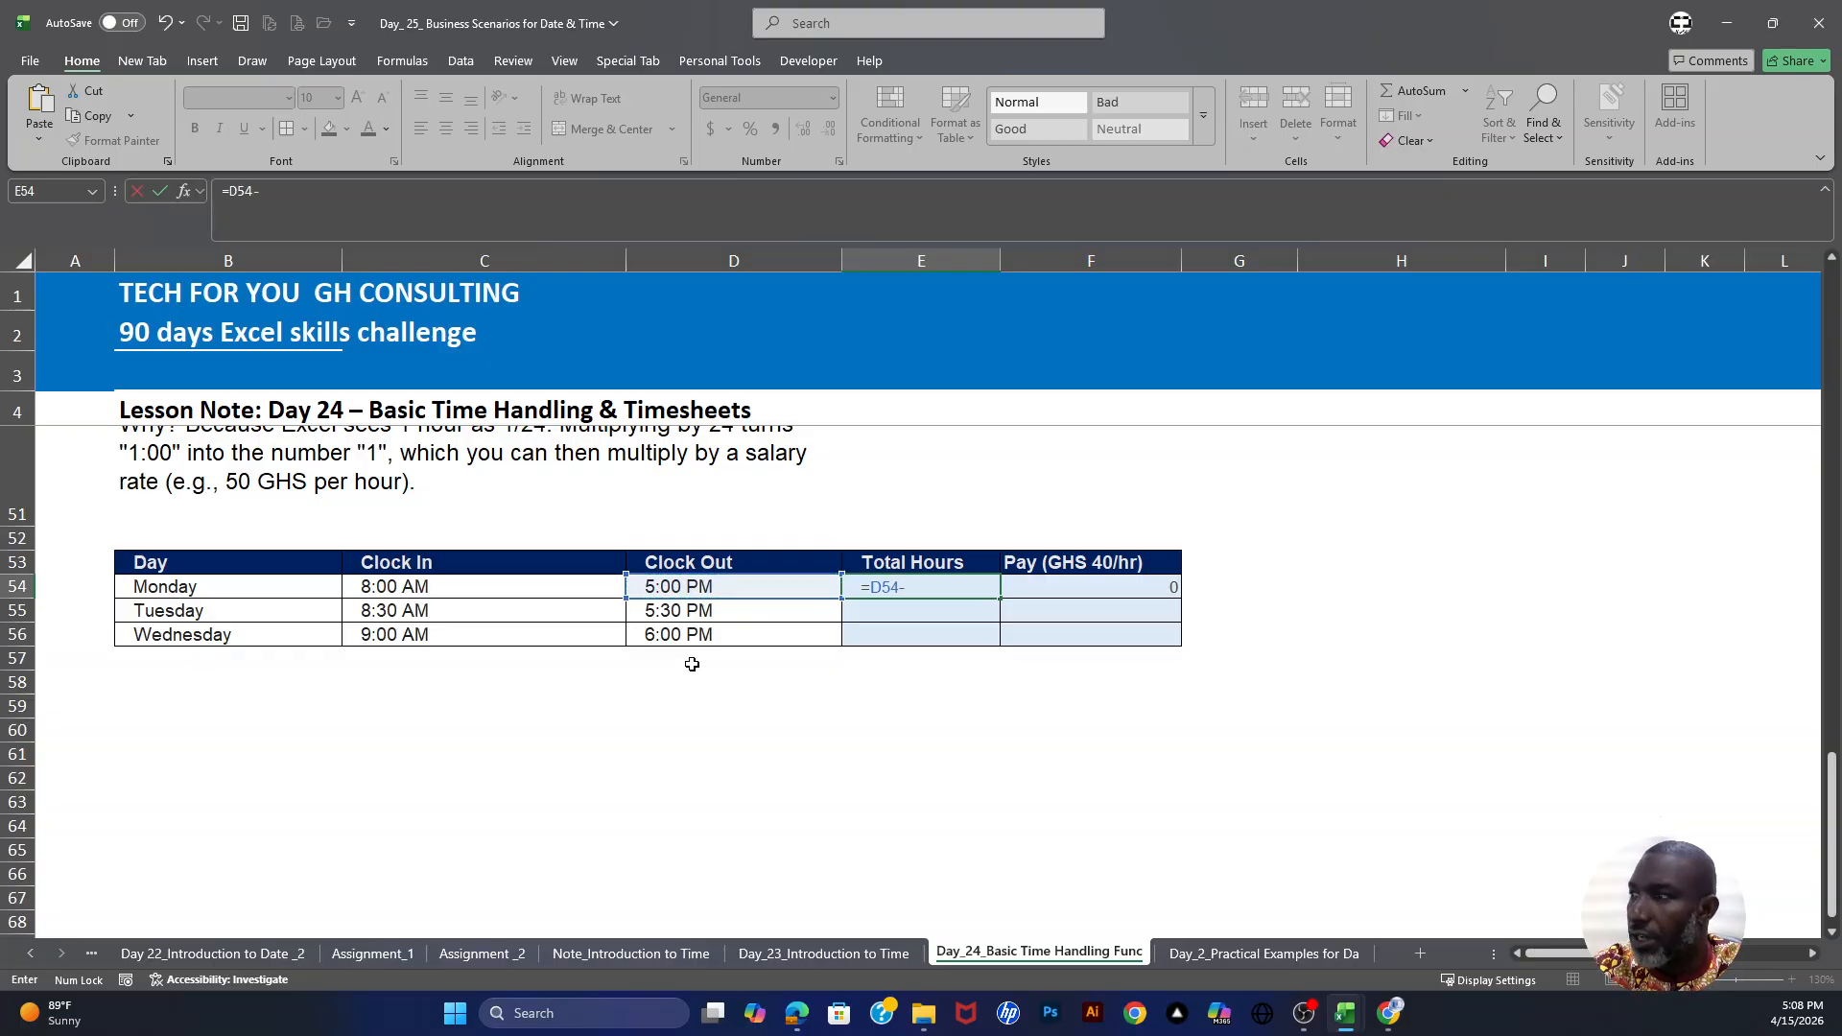
pyautogui.click(386, 587)
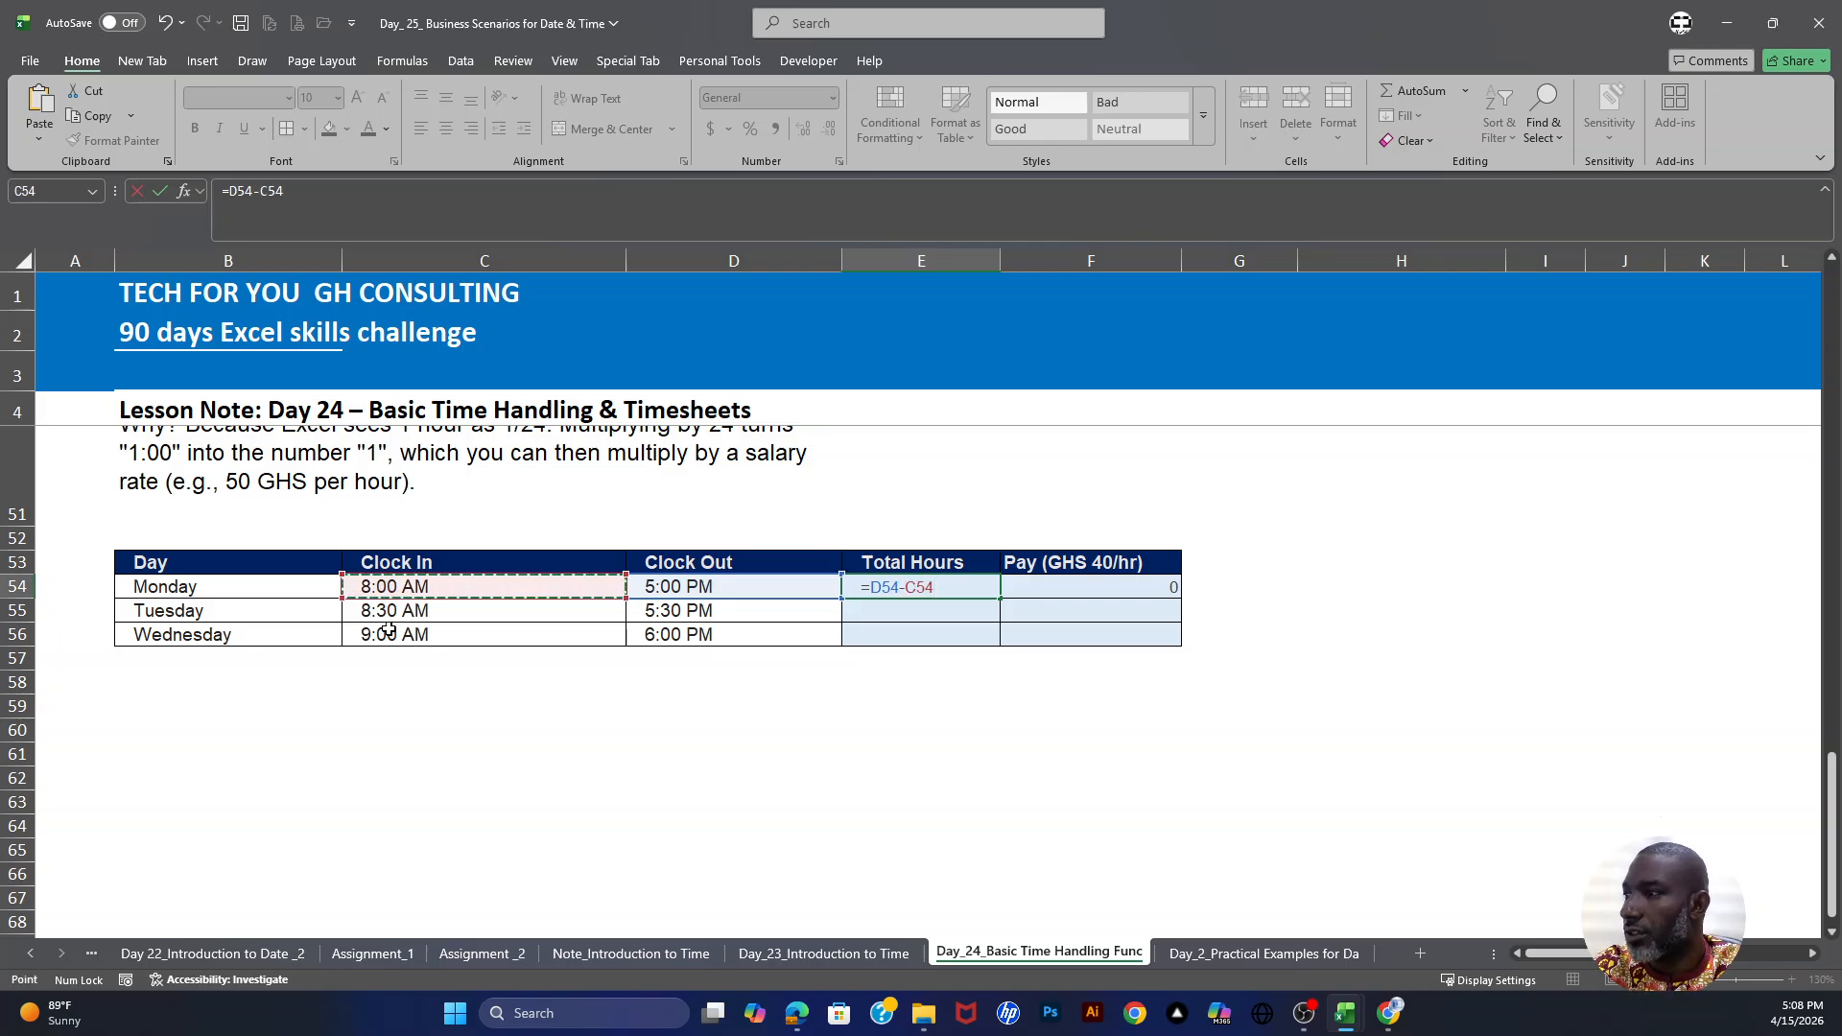
pyautogui.press('Return')
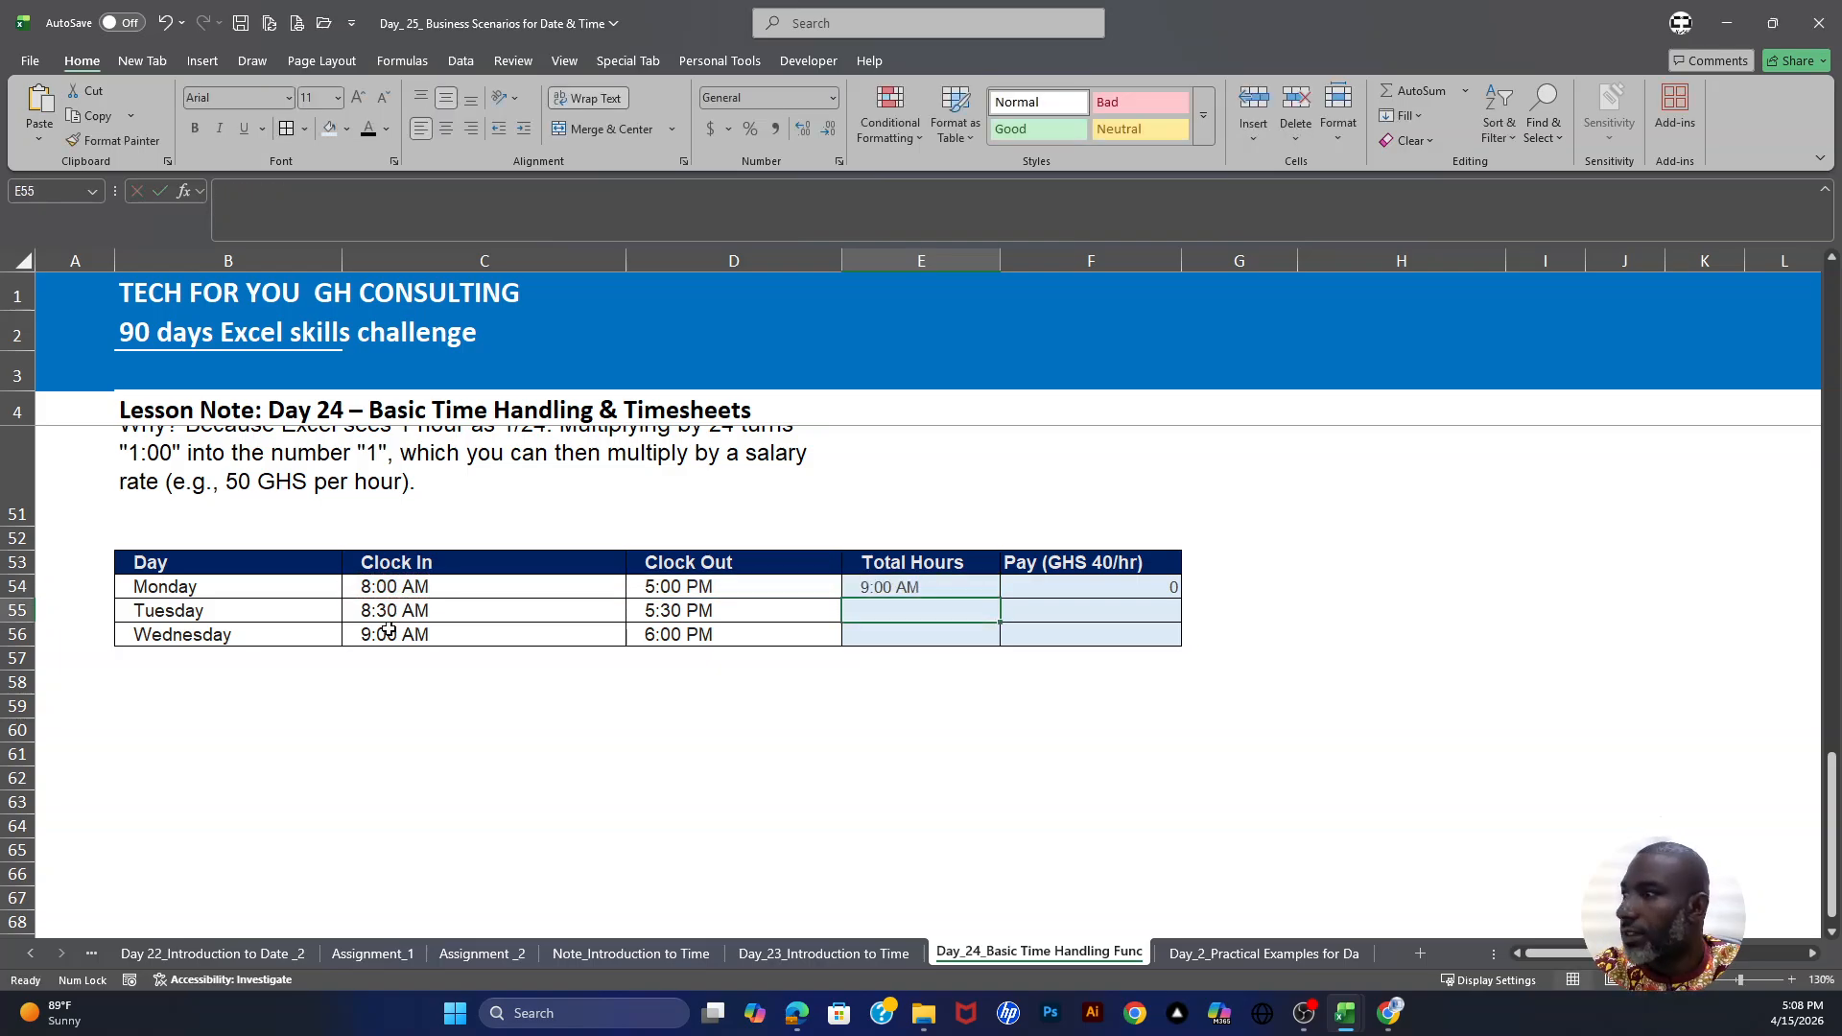
# Step: Change the format of Monday's Total Hours cell E54 to Number
pyautogui.click(894, 587)
pyautogui.click(832, 98)
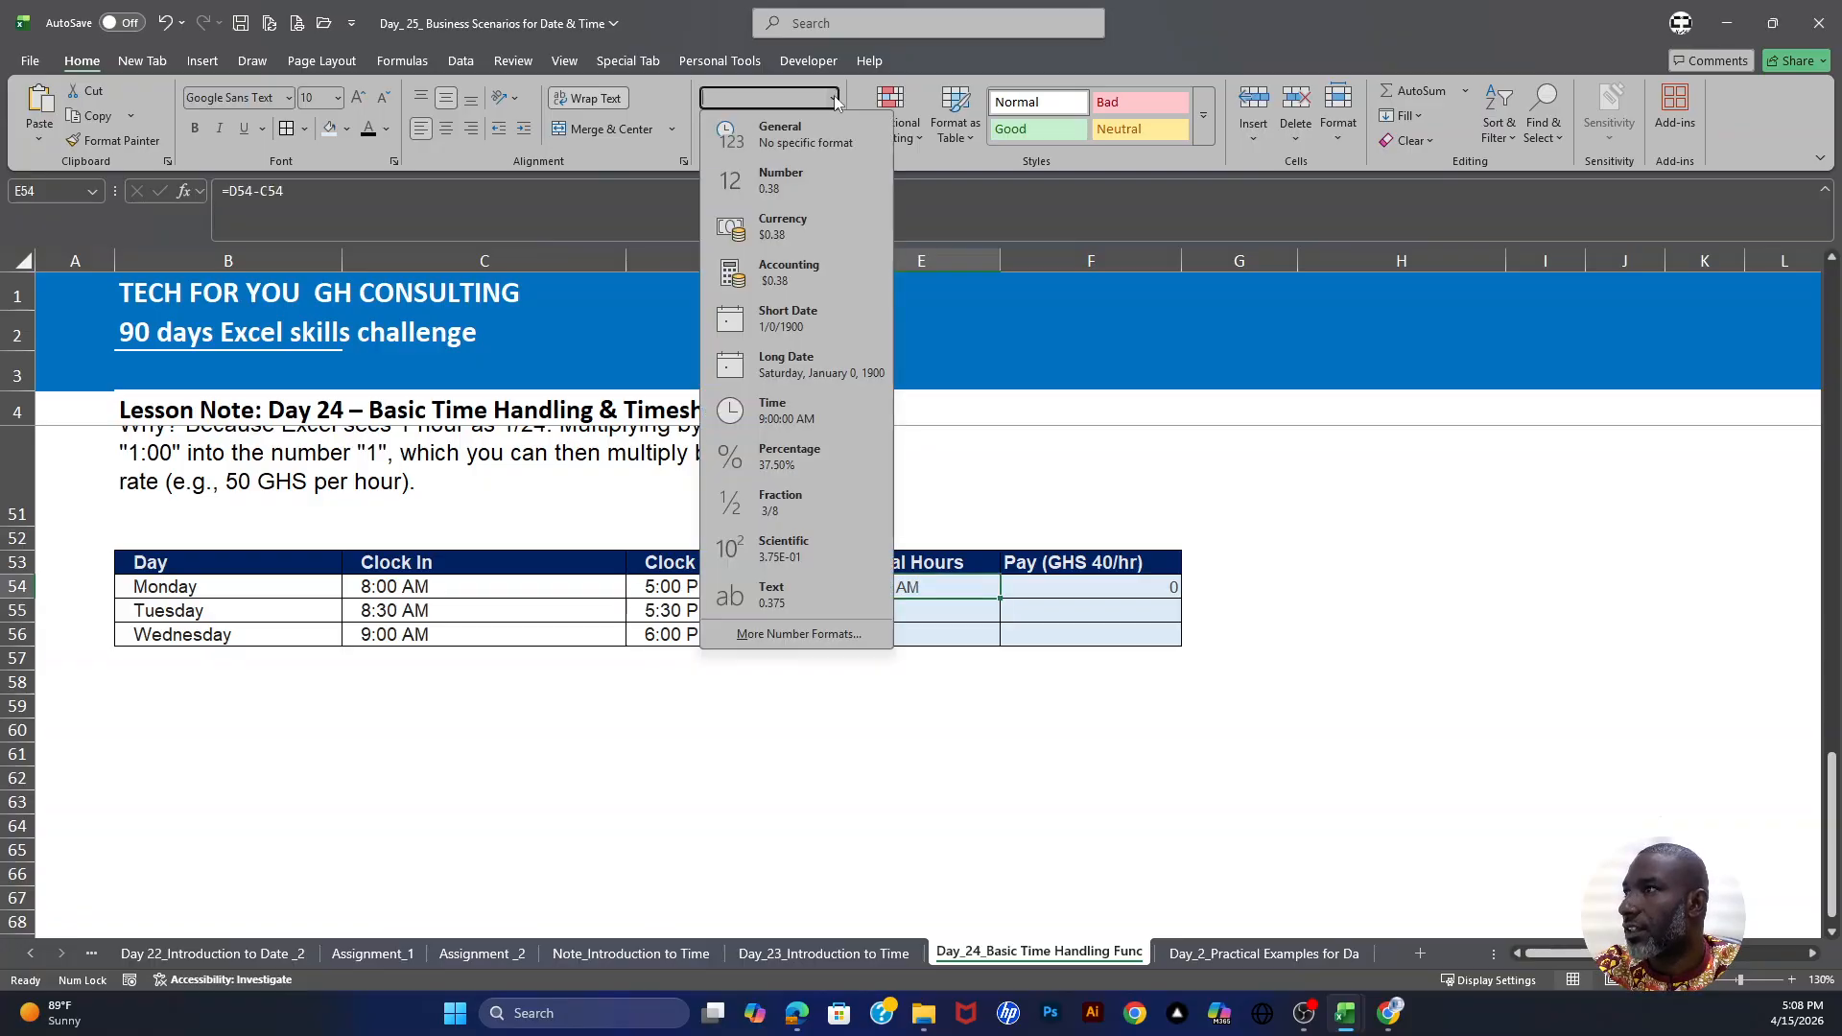
pyautogui.click(772, 189)
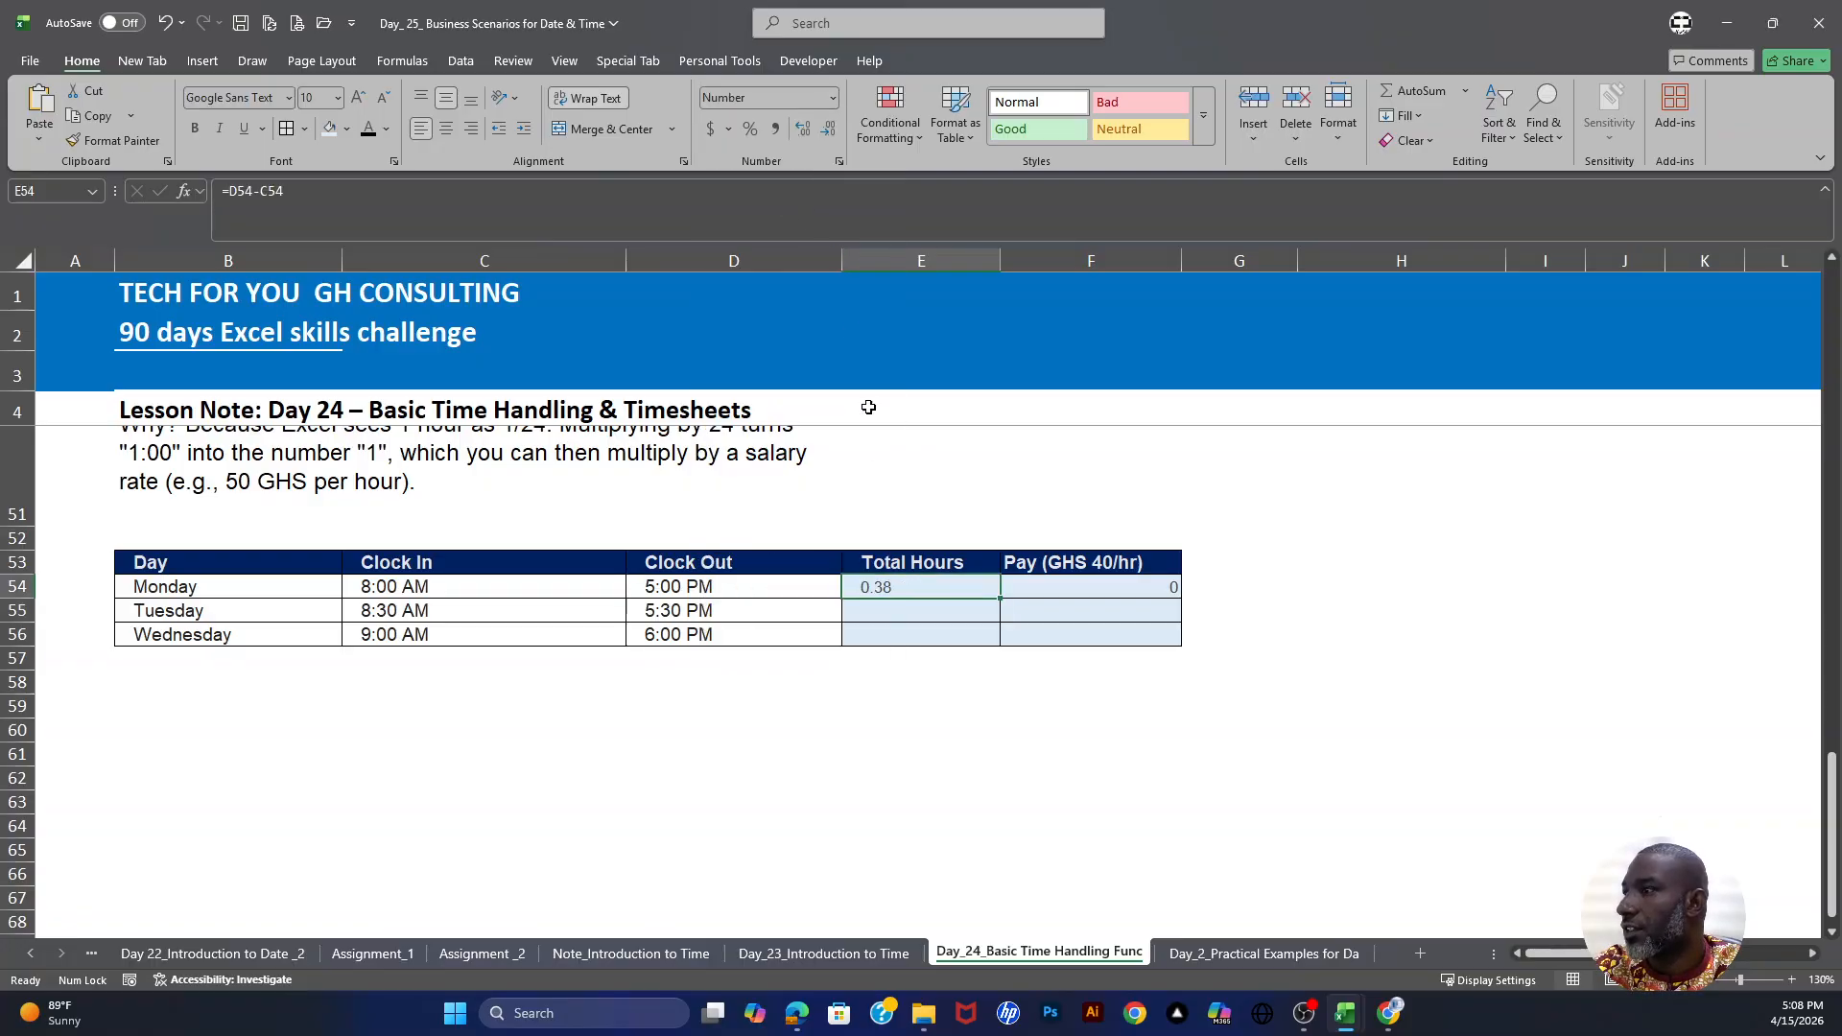
# Step: Convert Monday's total in E54 to decimal hours by changing the formula to =(D54-C54)*24
pyautogui.doubleClick(899, 589)
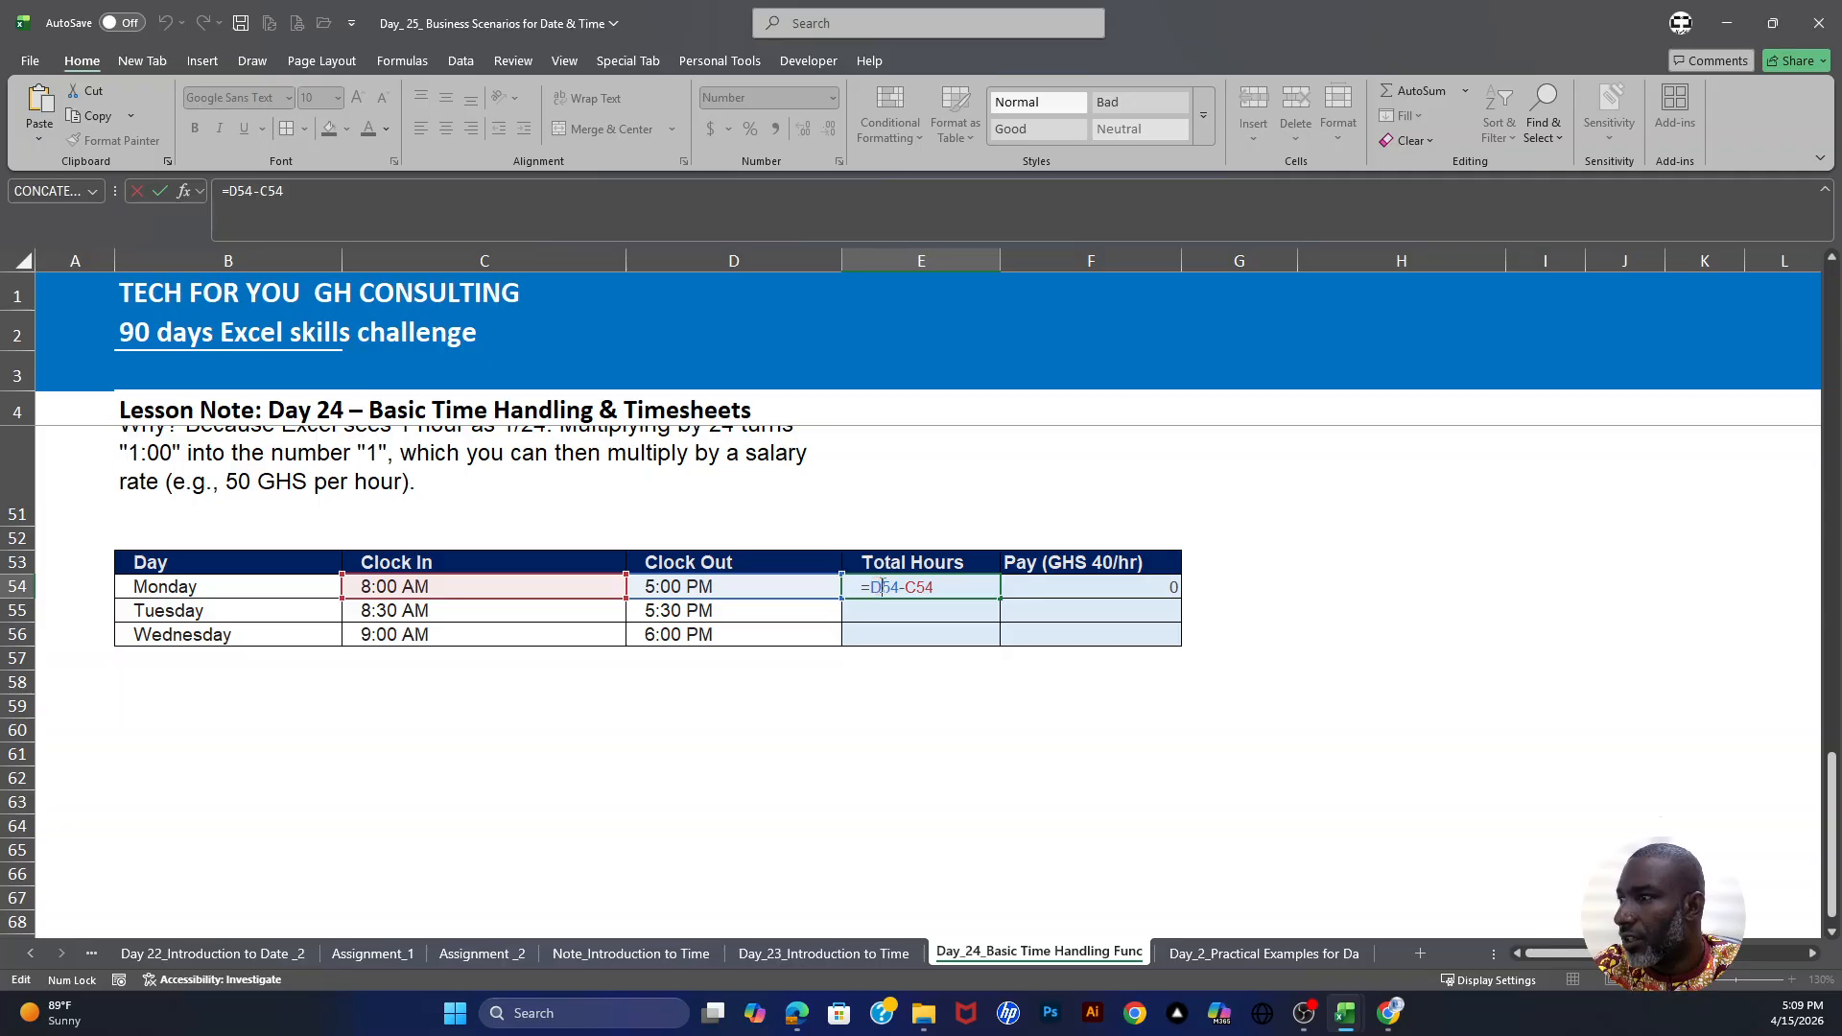
pyautogui.doubleClick(882, 587)
pyautogui.click(874, 588)
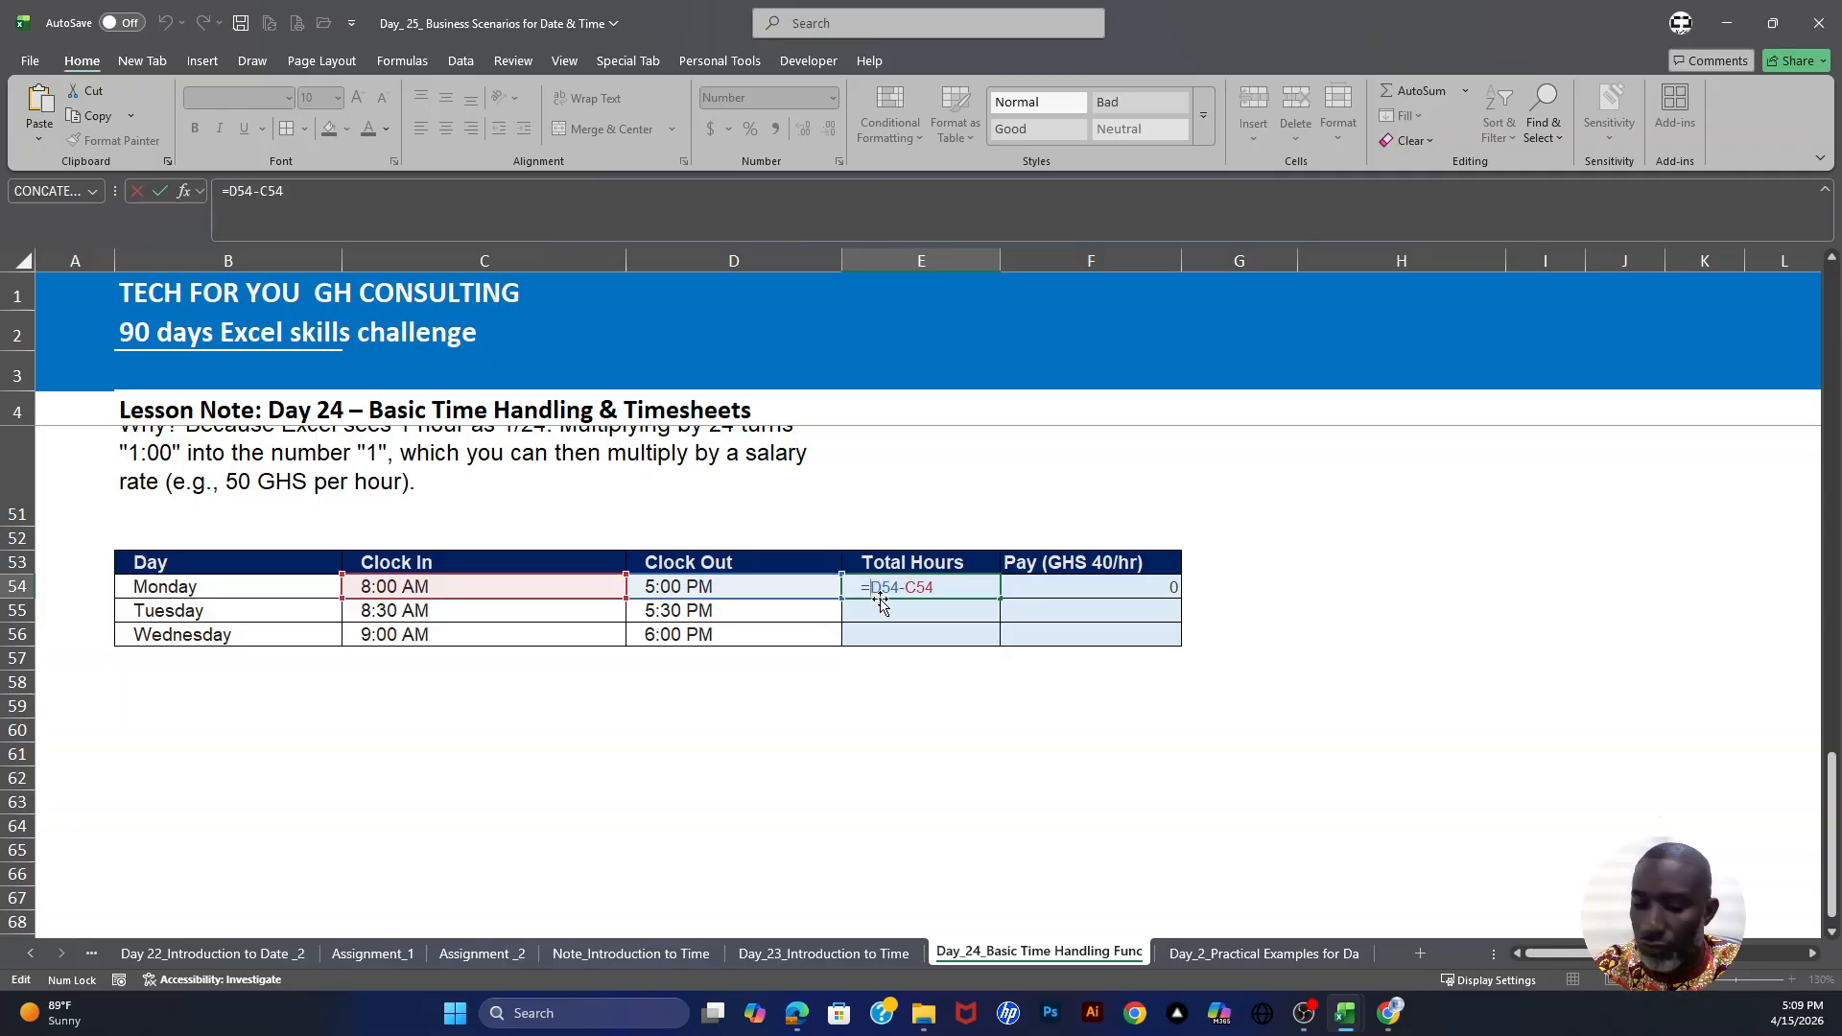
pyautogui.write('(')
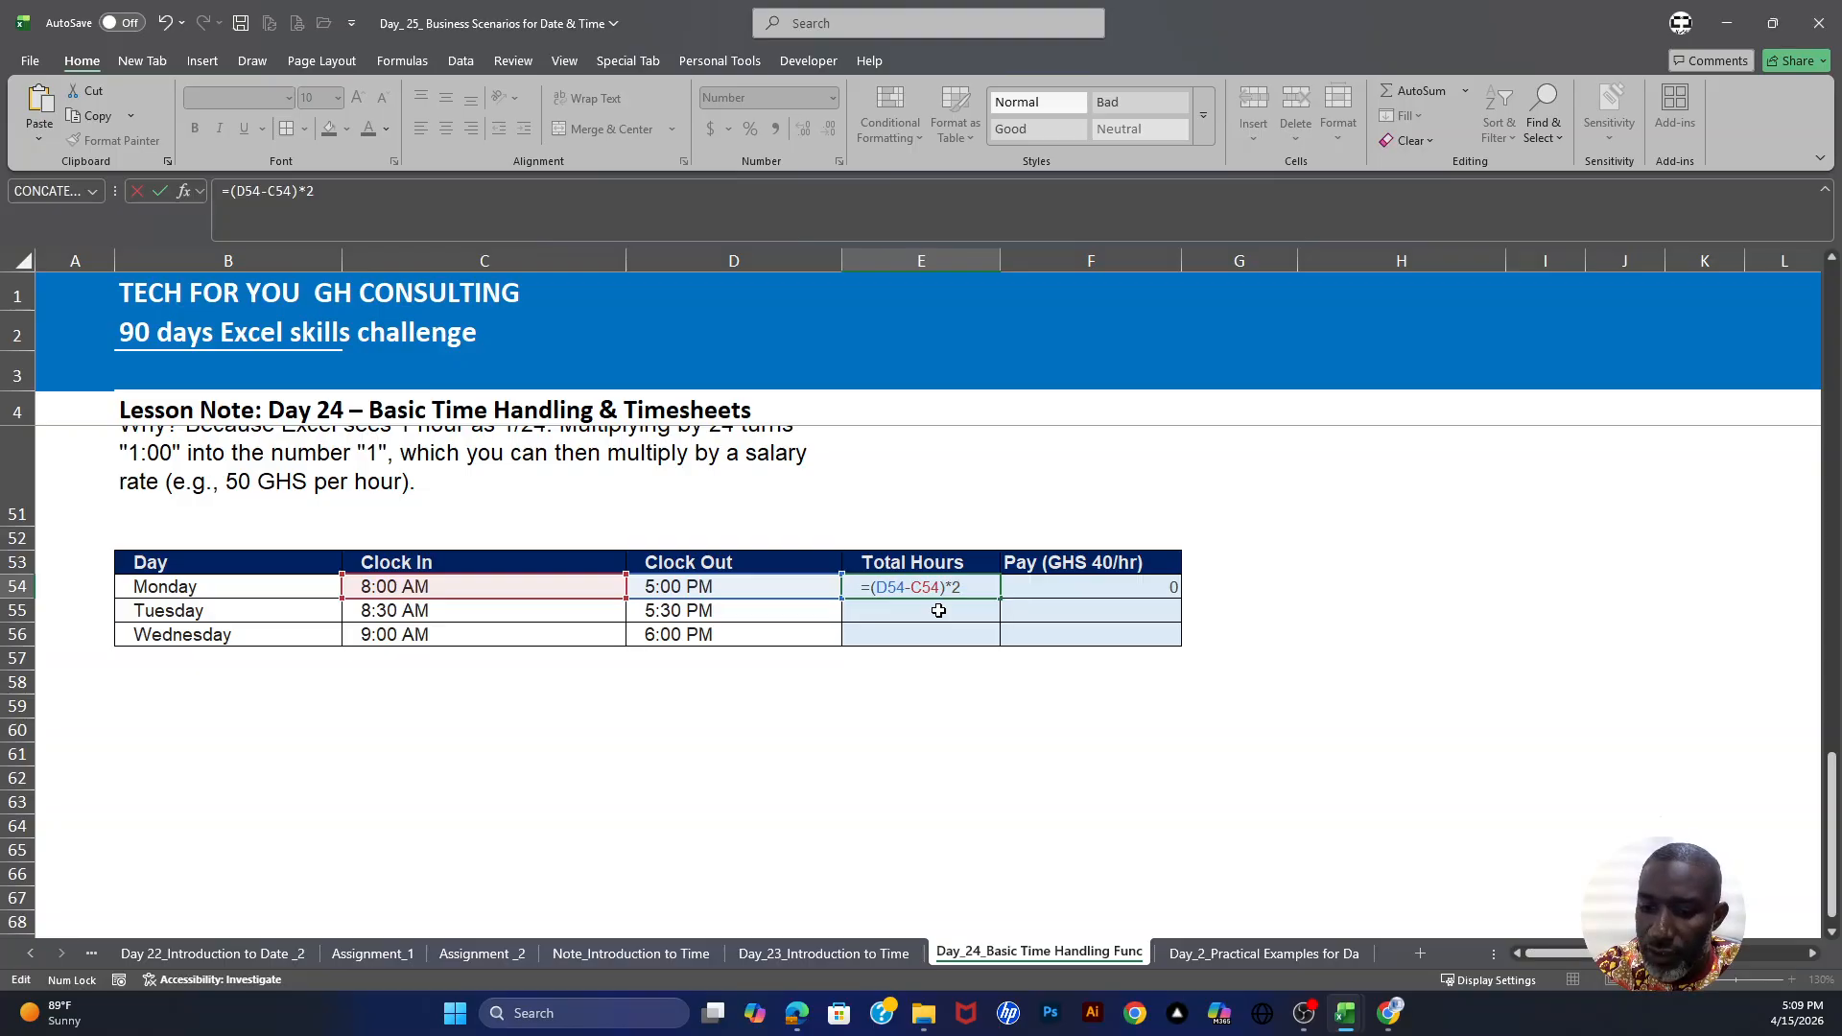
pyautogui.press('Return')
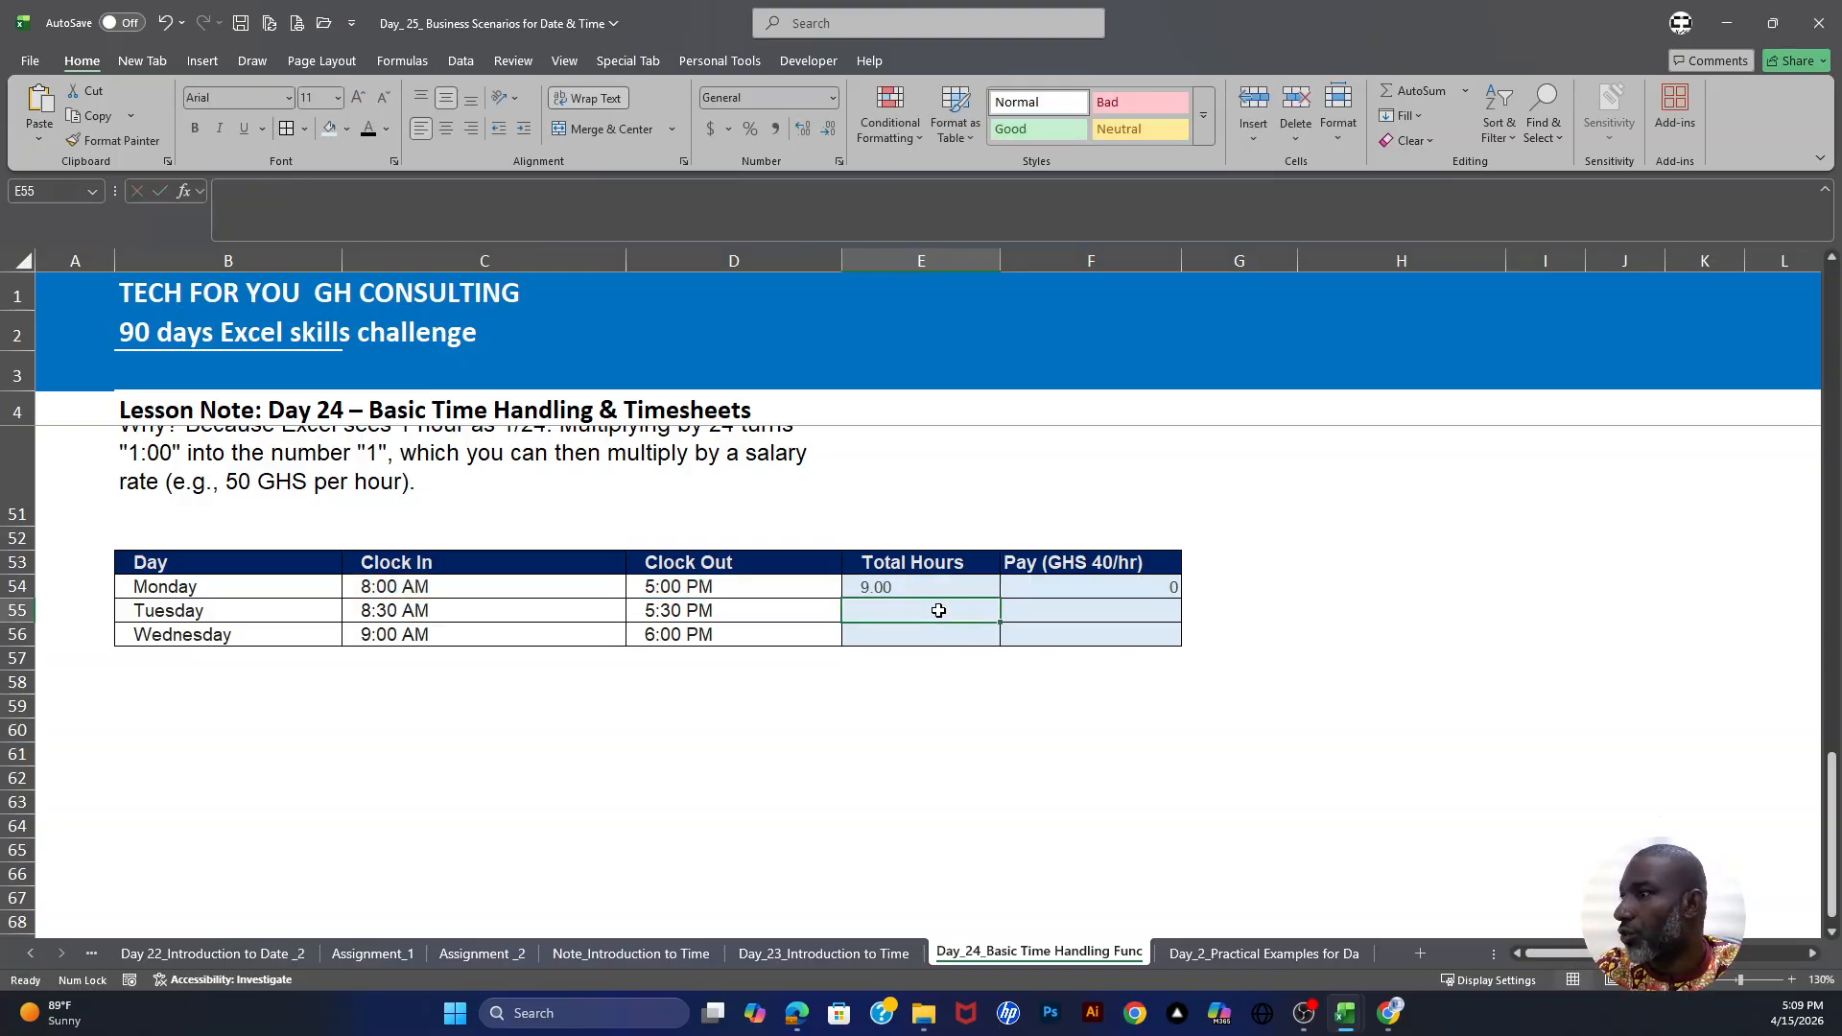
pyautogui.click(869, 588)
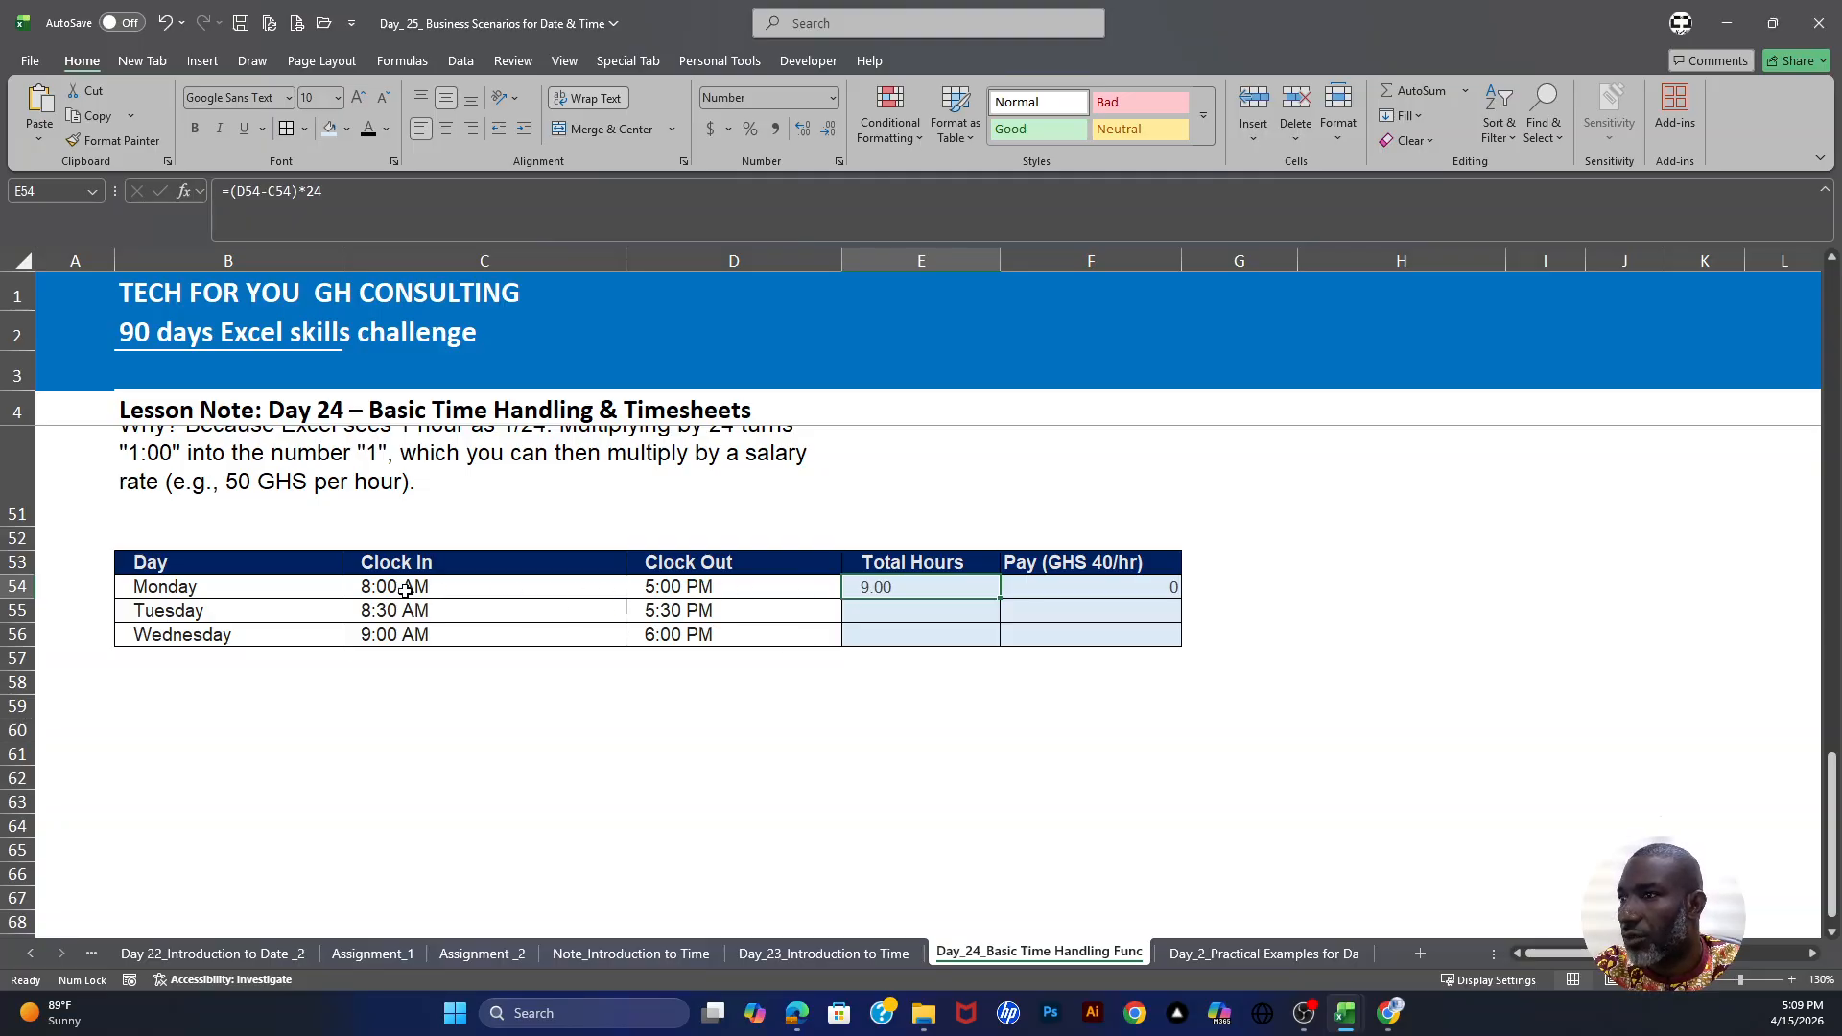
# Step: Replace the formula in Monday's Pay cell F54 with =E54*40 to multiply the total hours by the hourly rate
pyautogui.click(1082, 589)
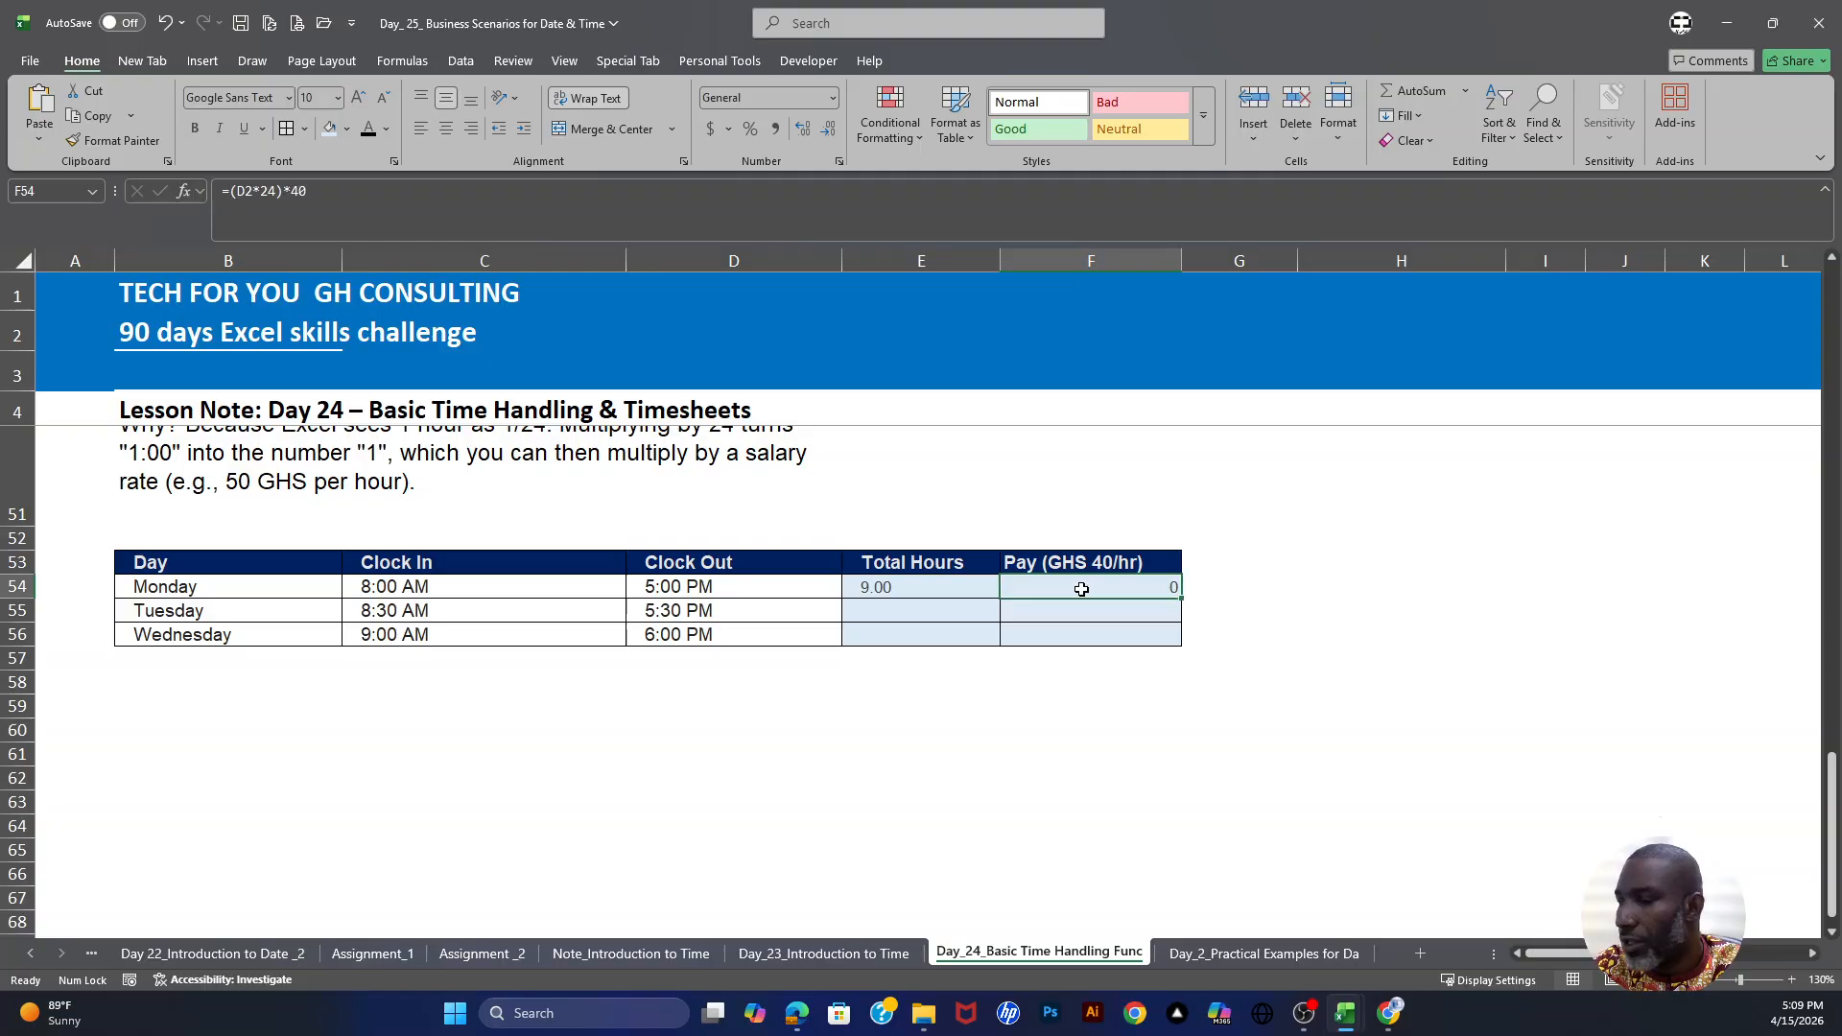
pyautogui.write('=')
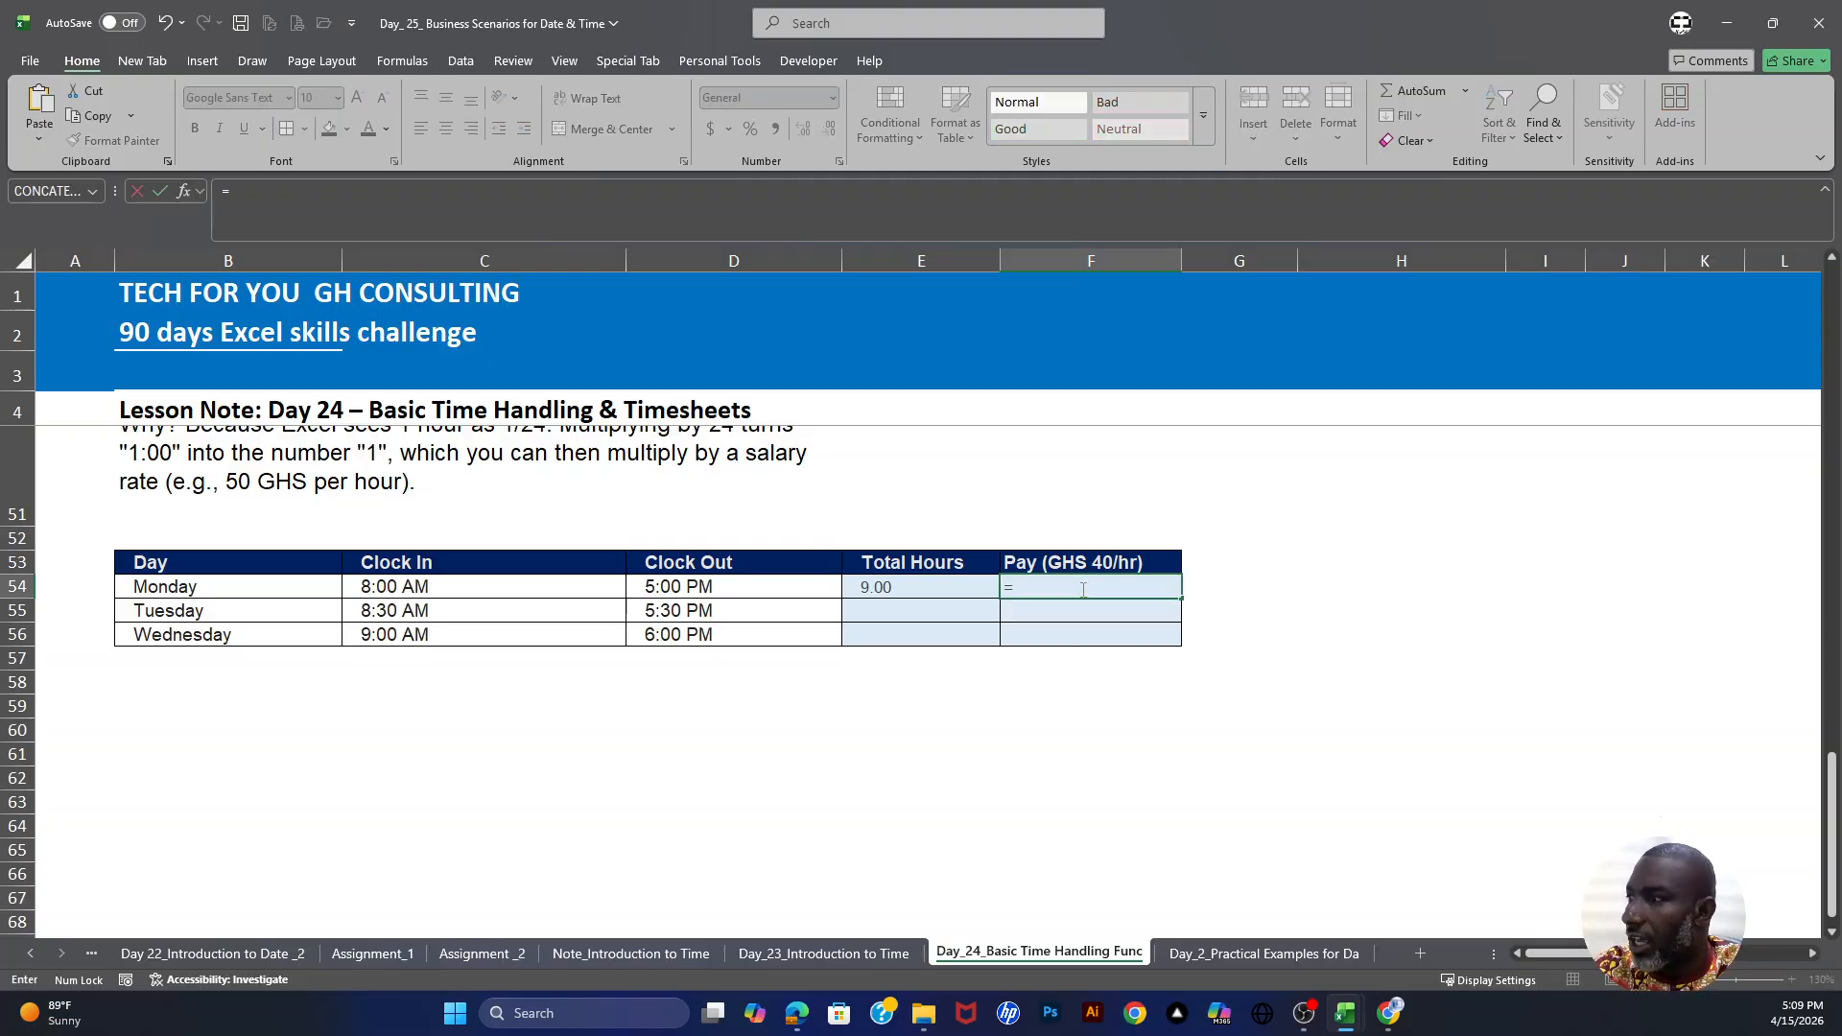
pyautogui.click(897, 589)
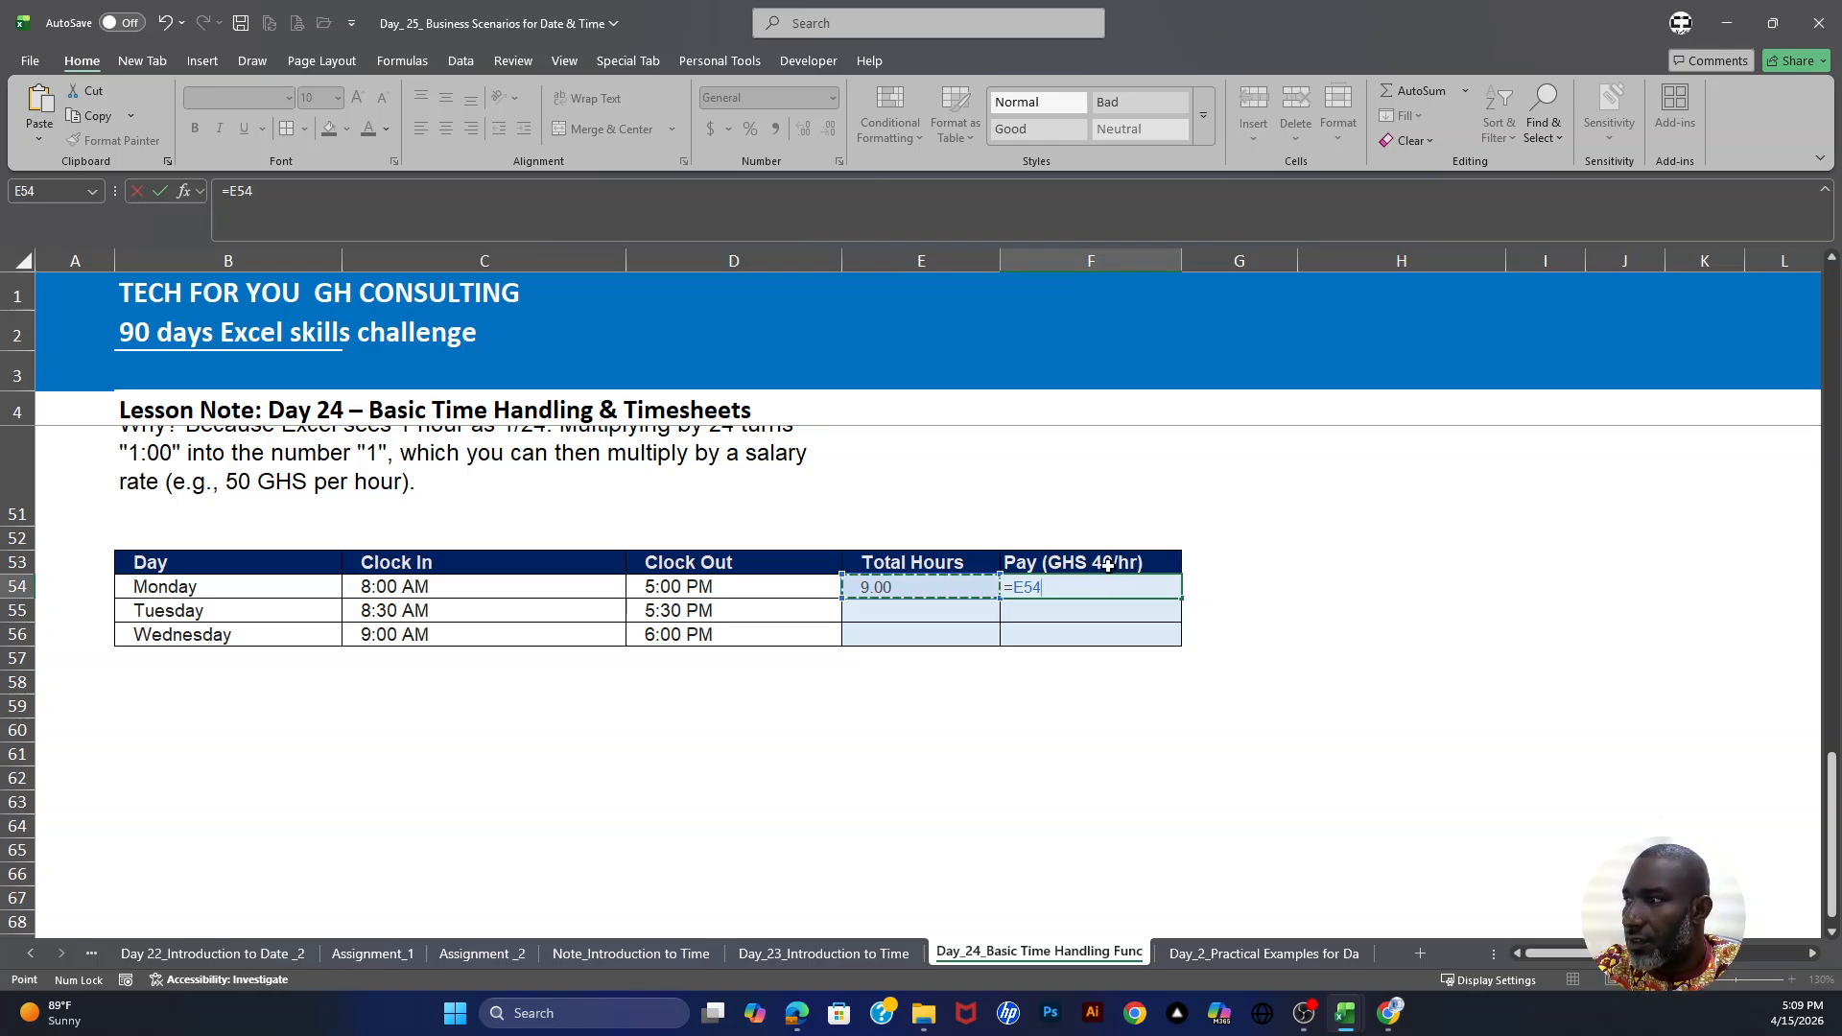
pyautogui.write('*')
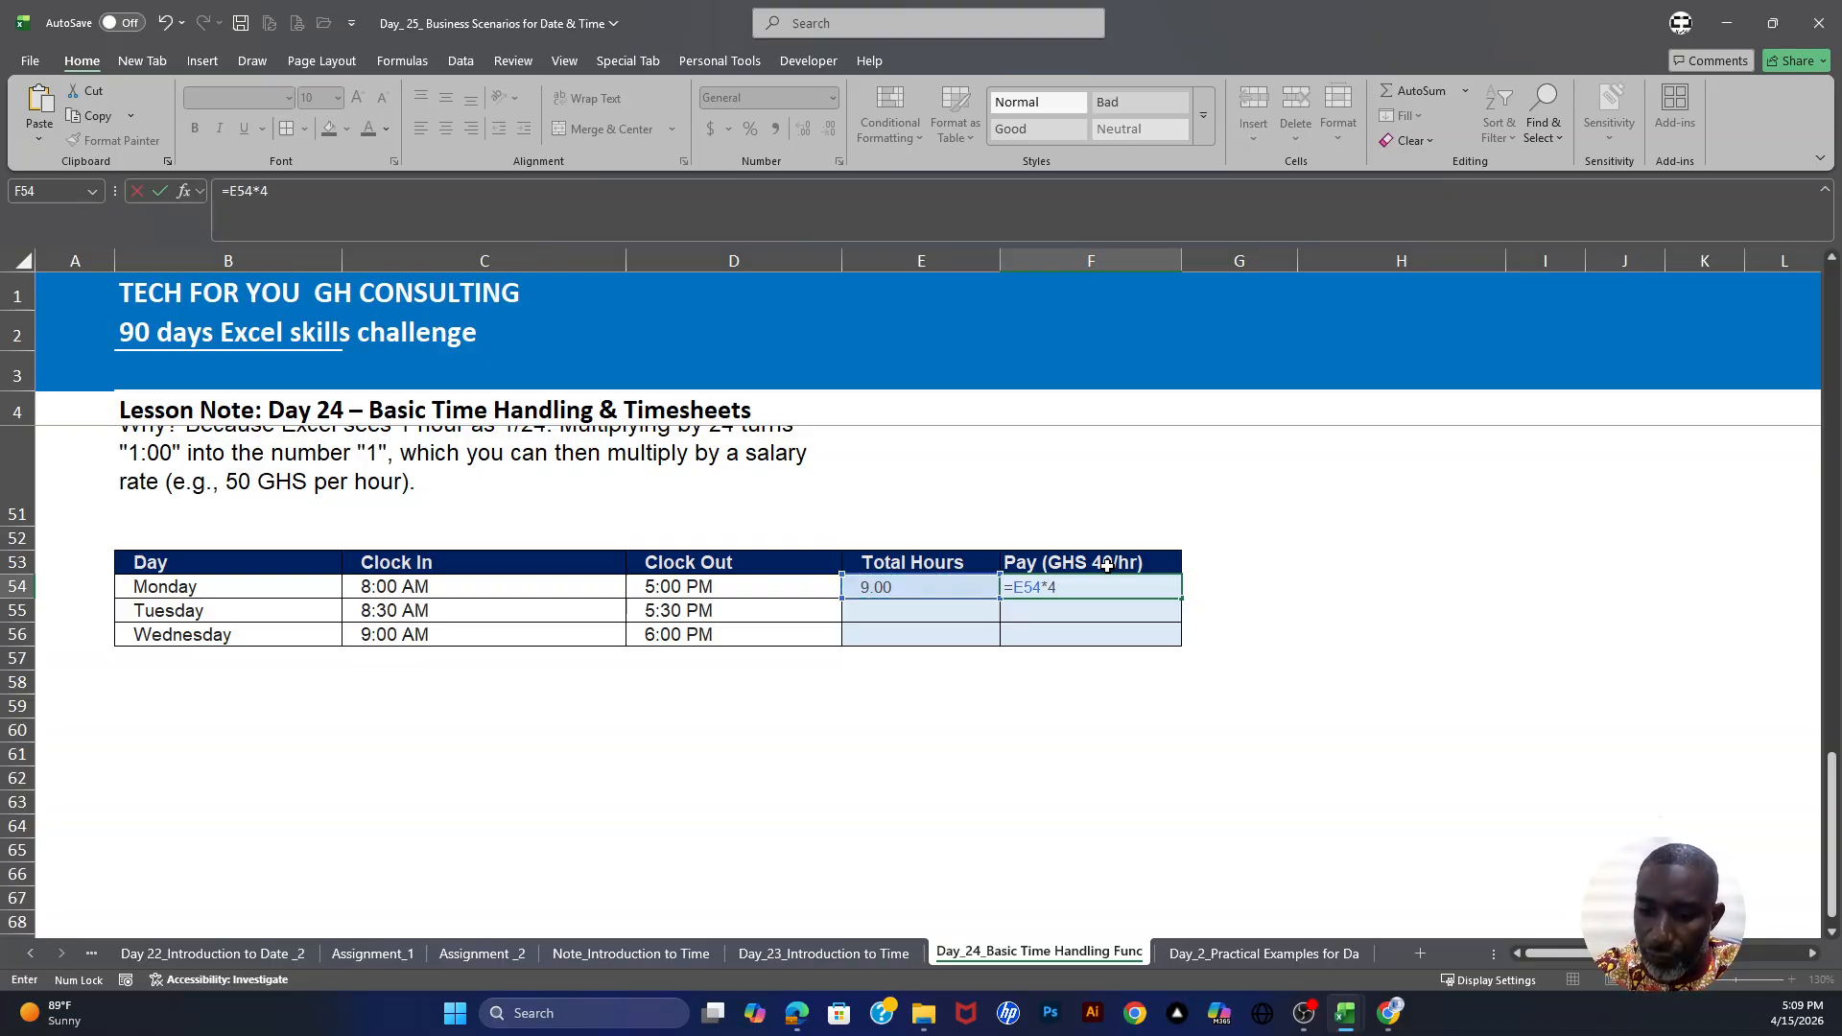
pyautogui.write('40')
pyautogui.press('Return')
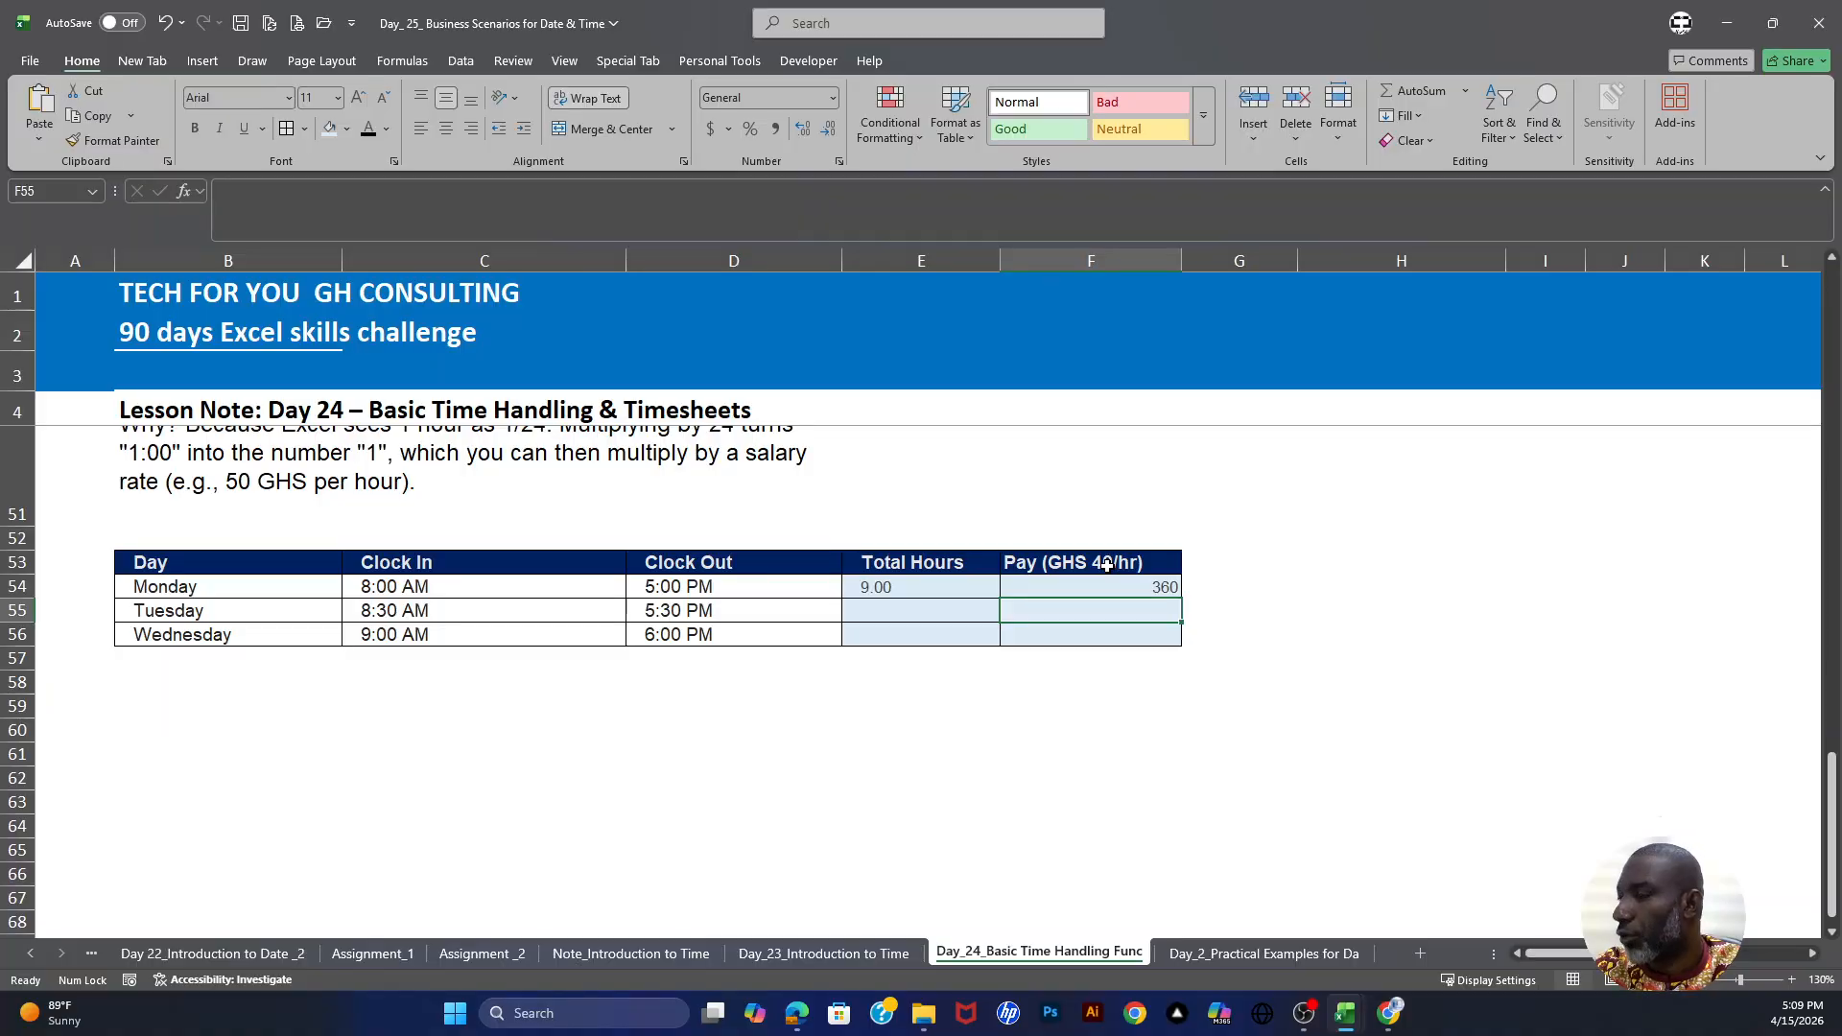
# Step: Calculate Tuesday's decimal hours in E55 with =(D55-C55)*24
pyautogui.click(911, 611)
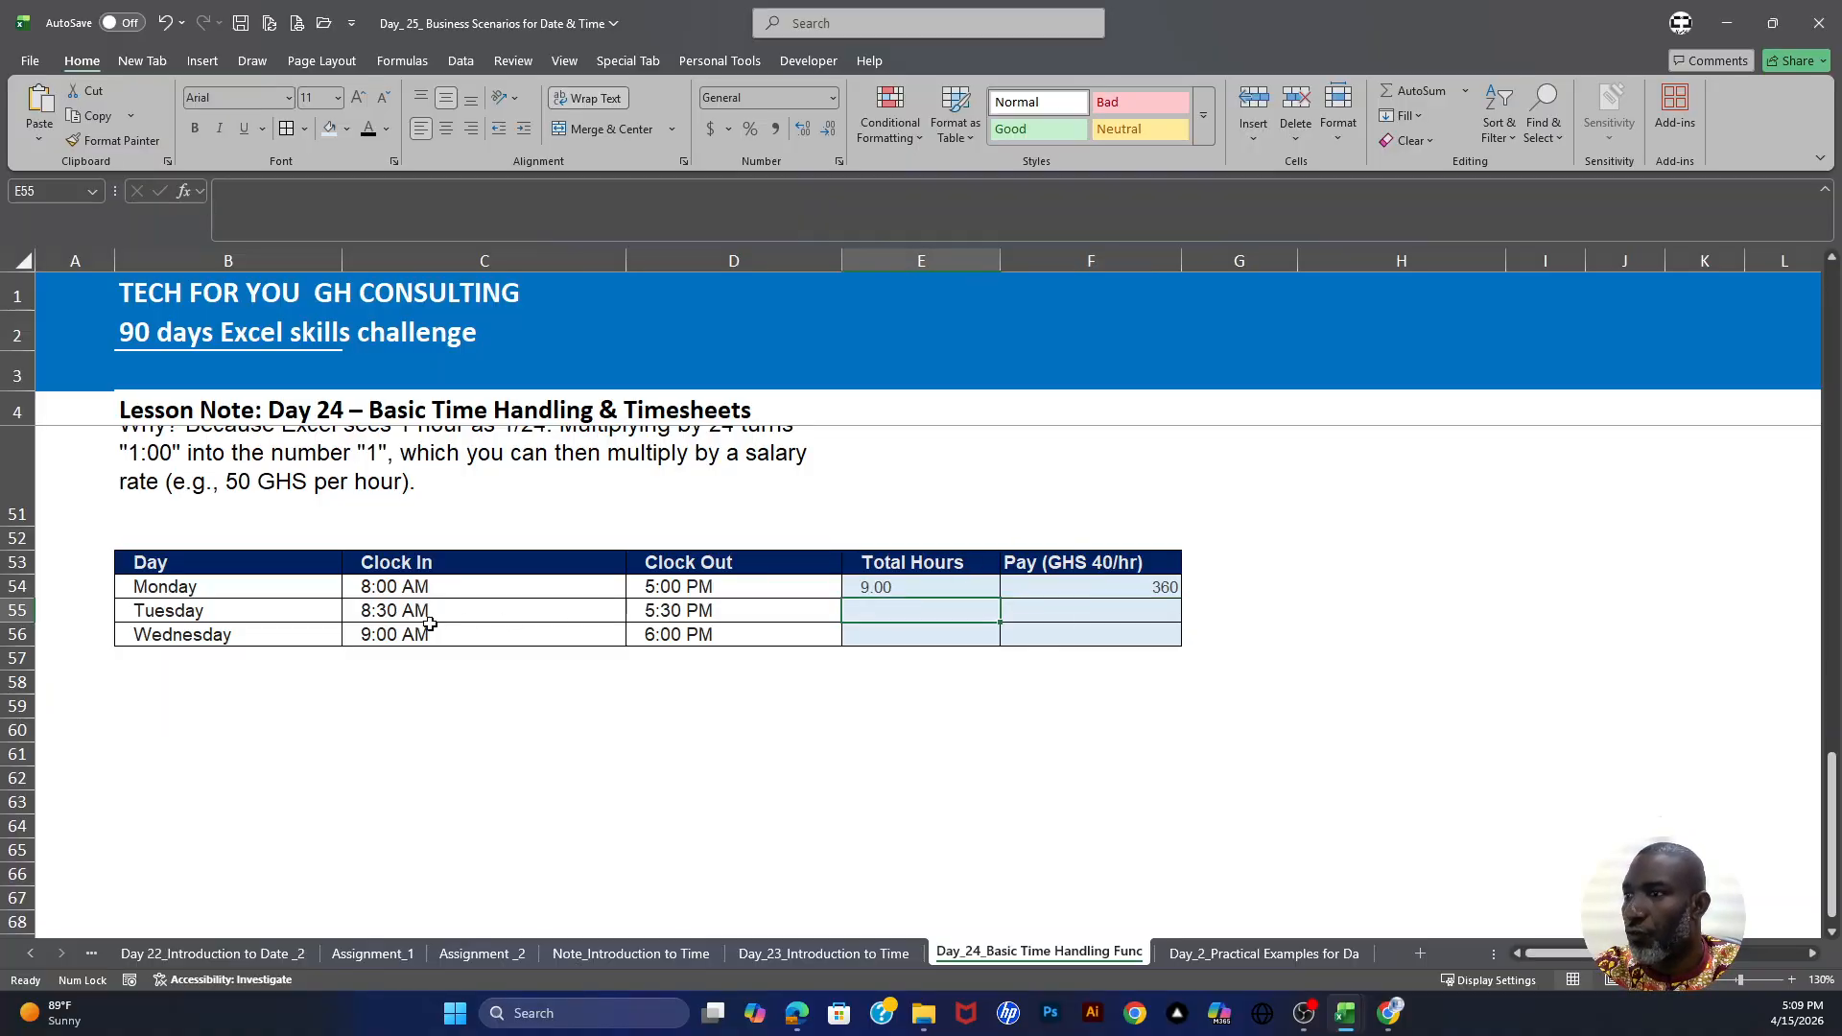
pyautogui.write('=')
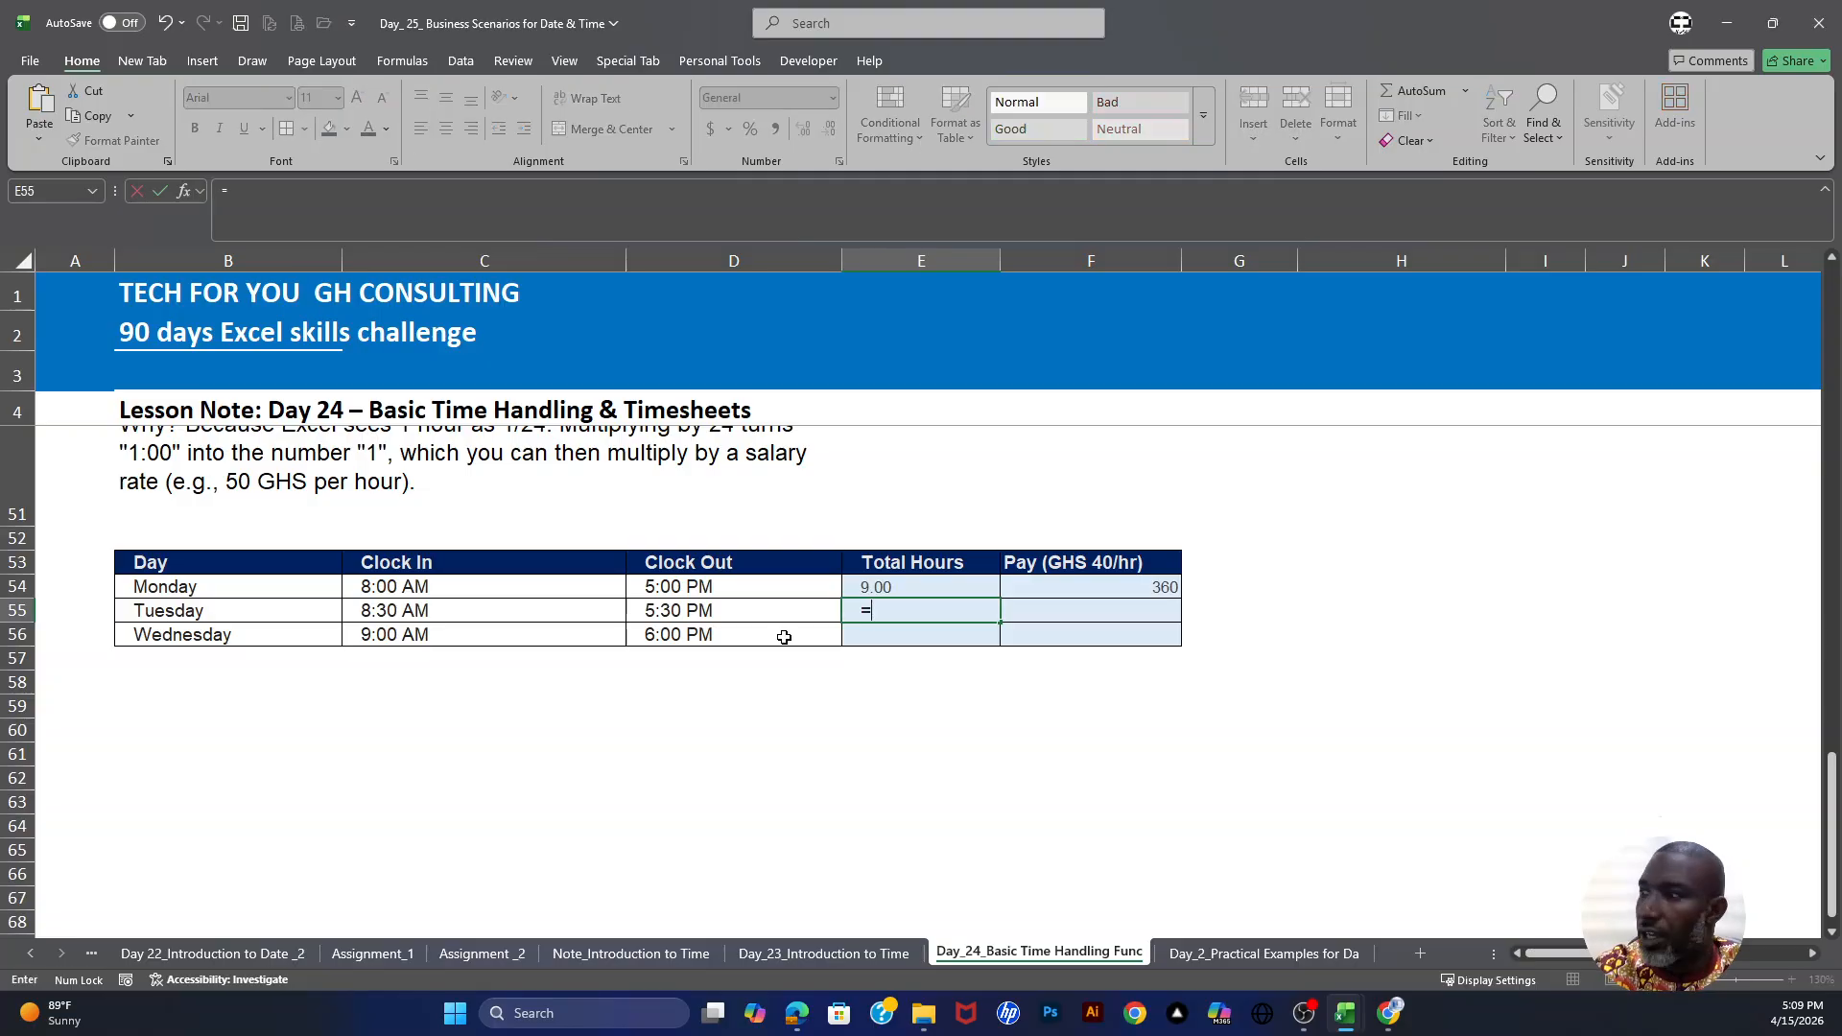
pyautogui.click(666, 612)
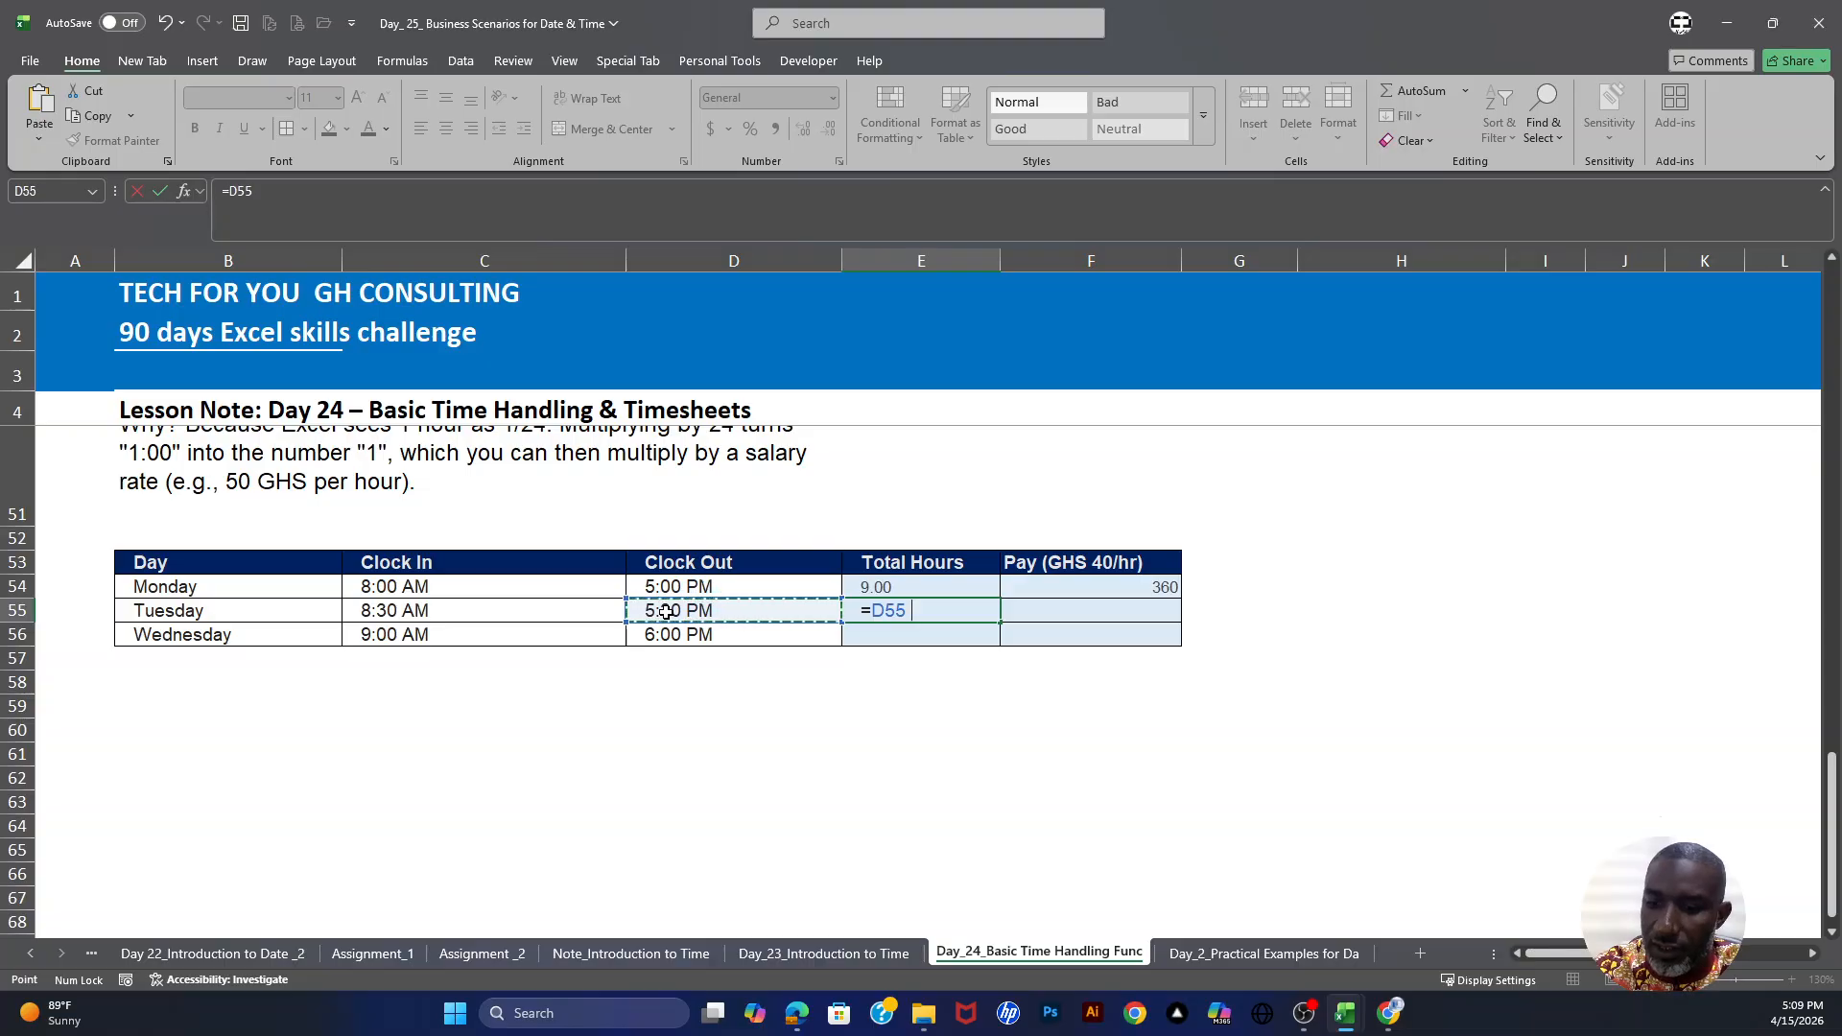
pyautogui.write('-')
pyautogui.click(464, 613)
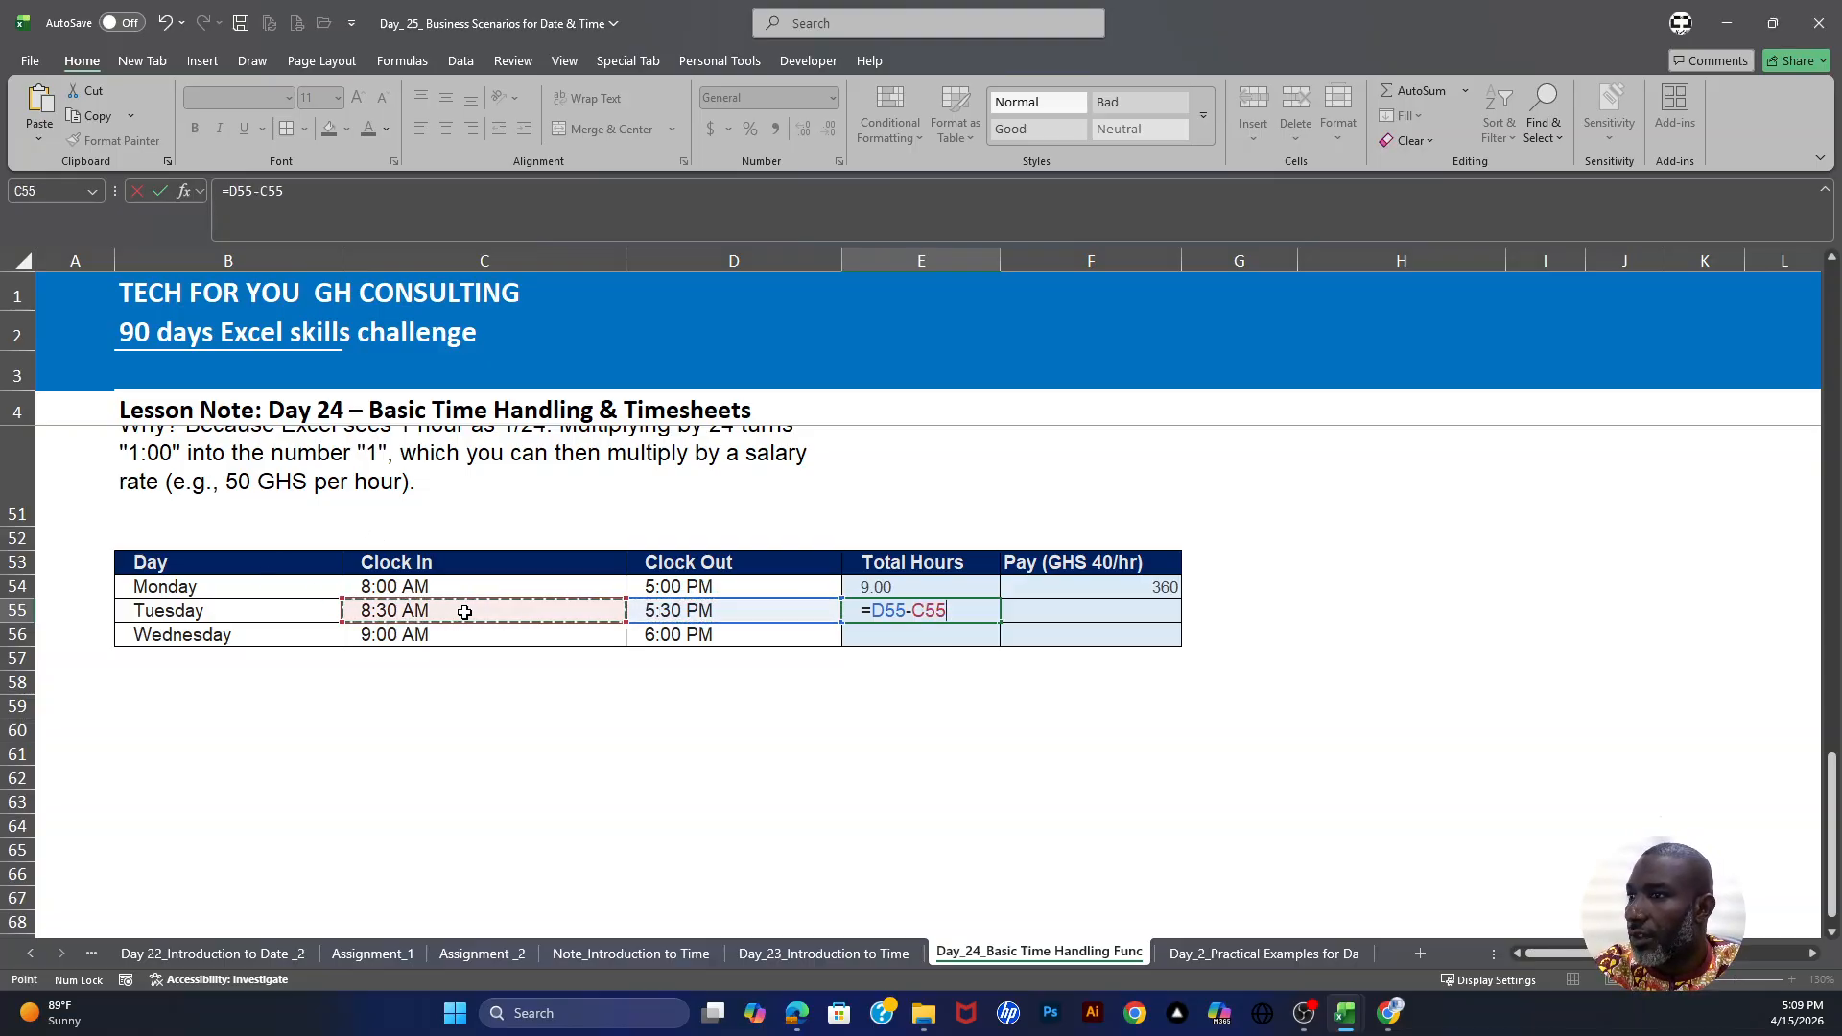
pyautogui.write(')*24')
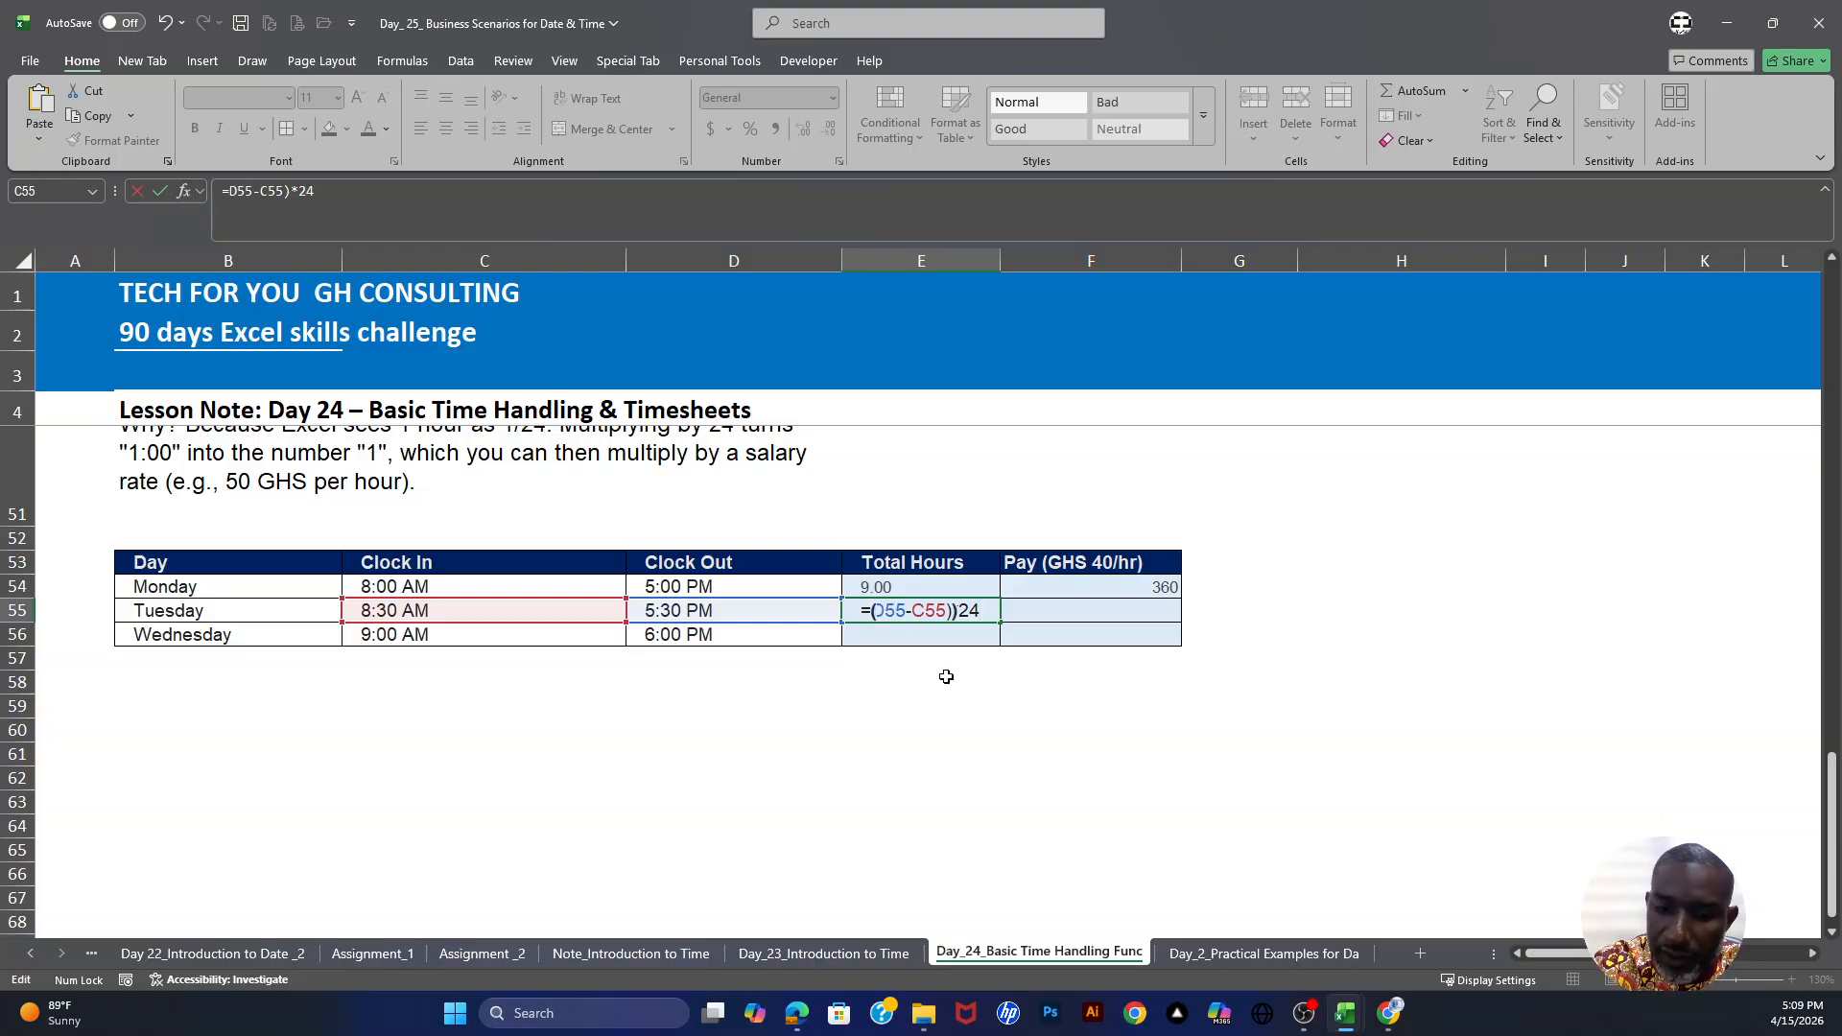
pyautogui.write('(')
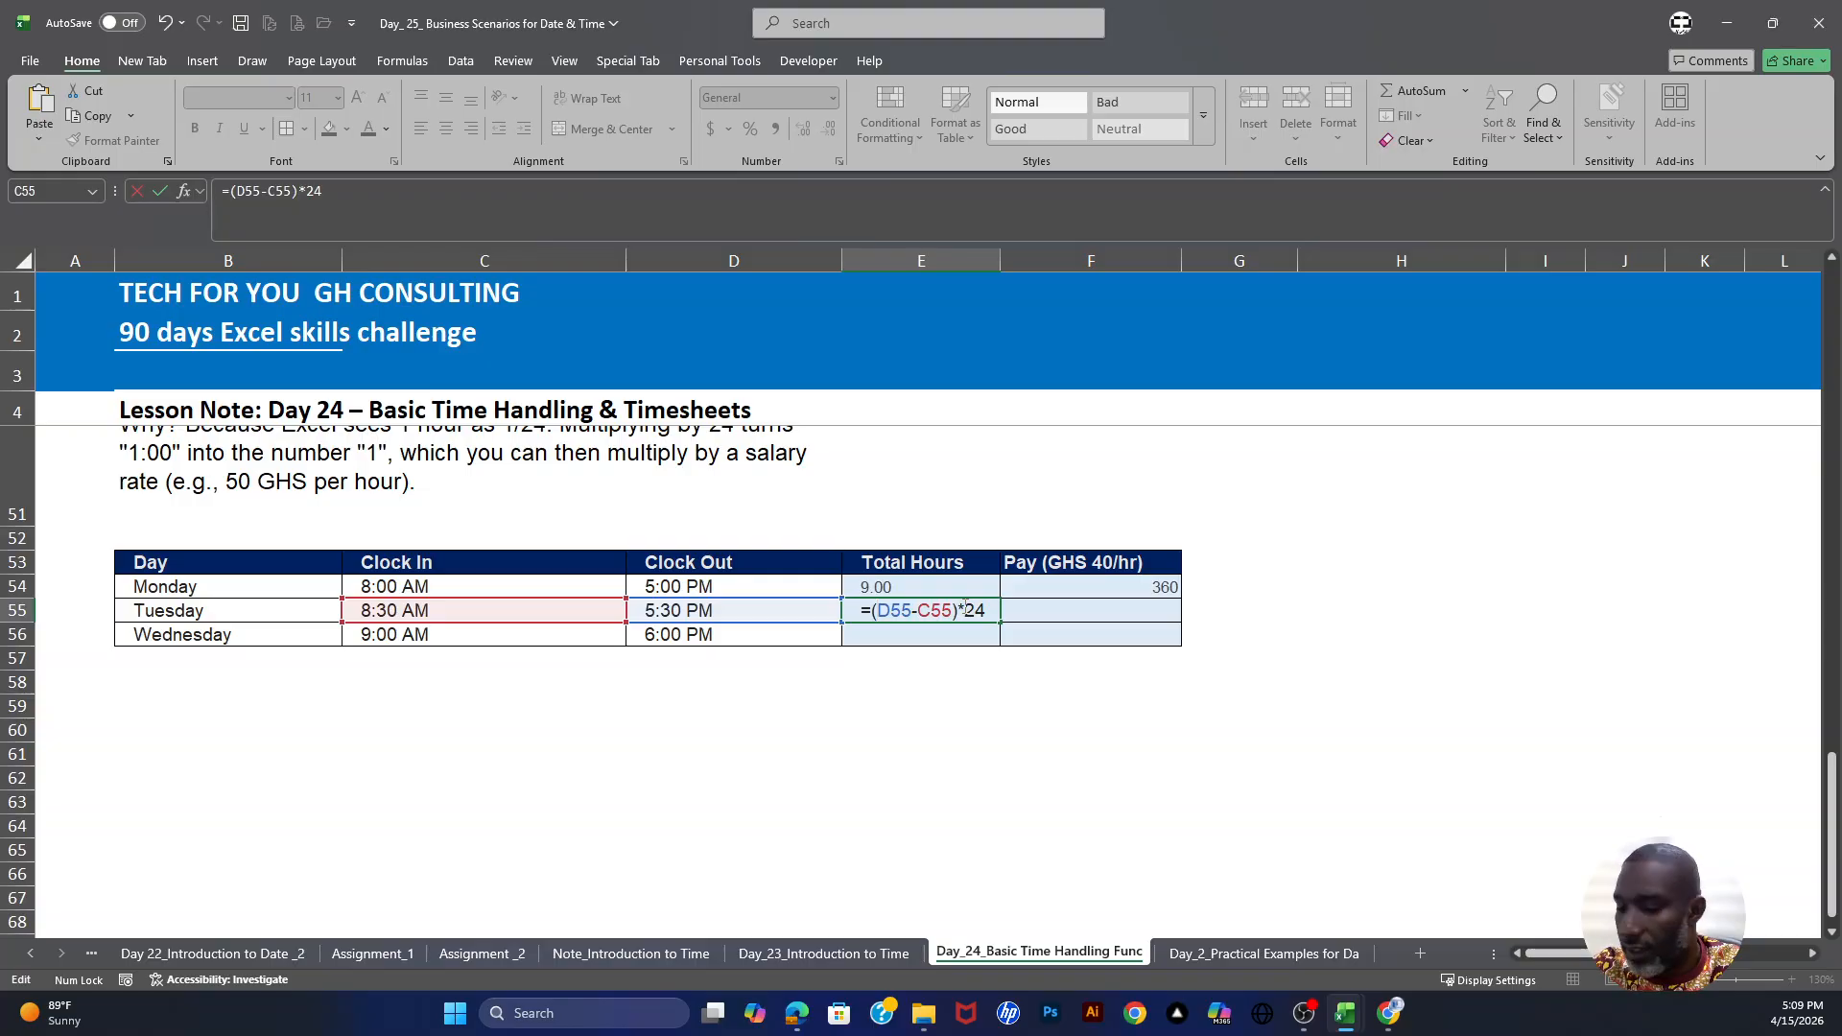
pyautogui.press('Return')
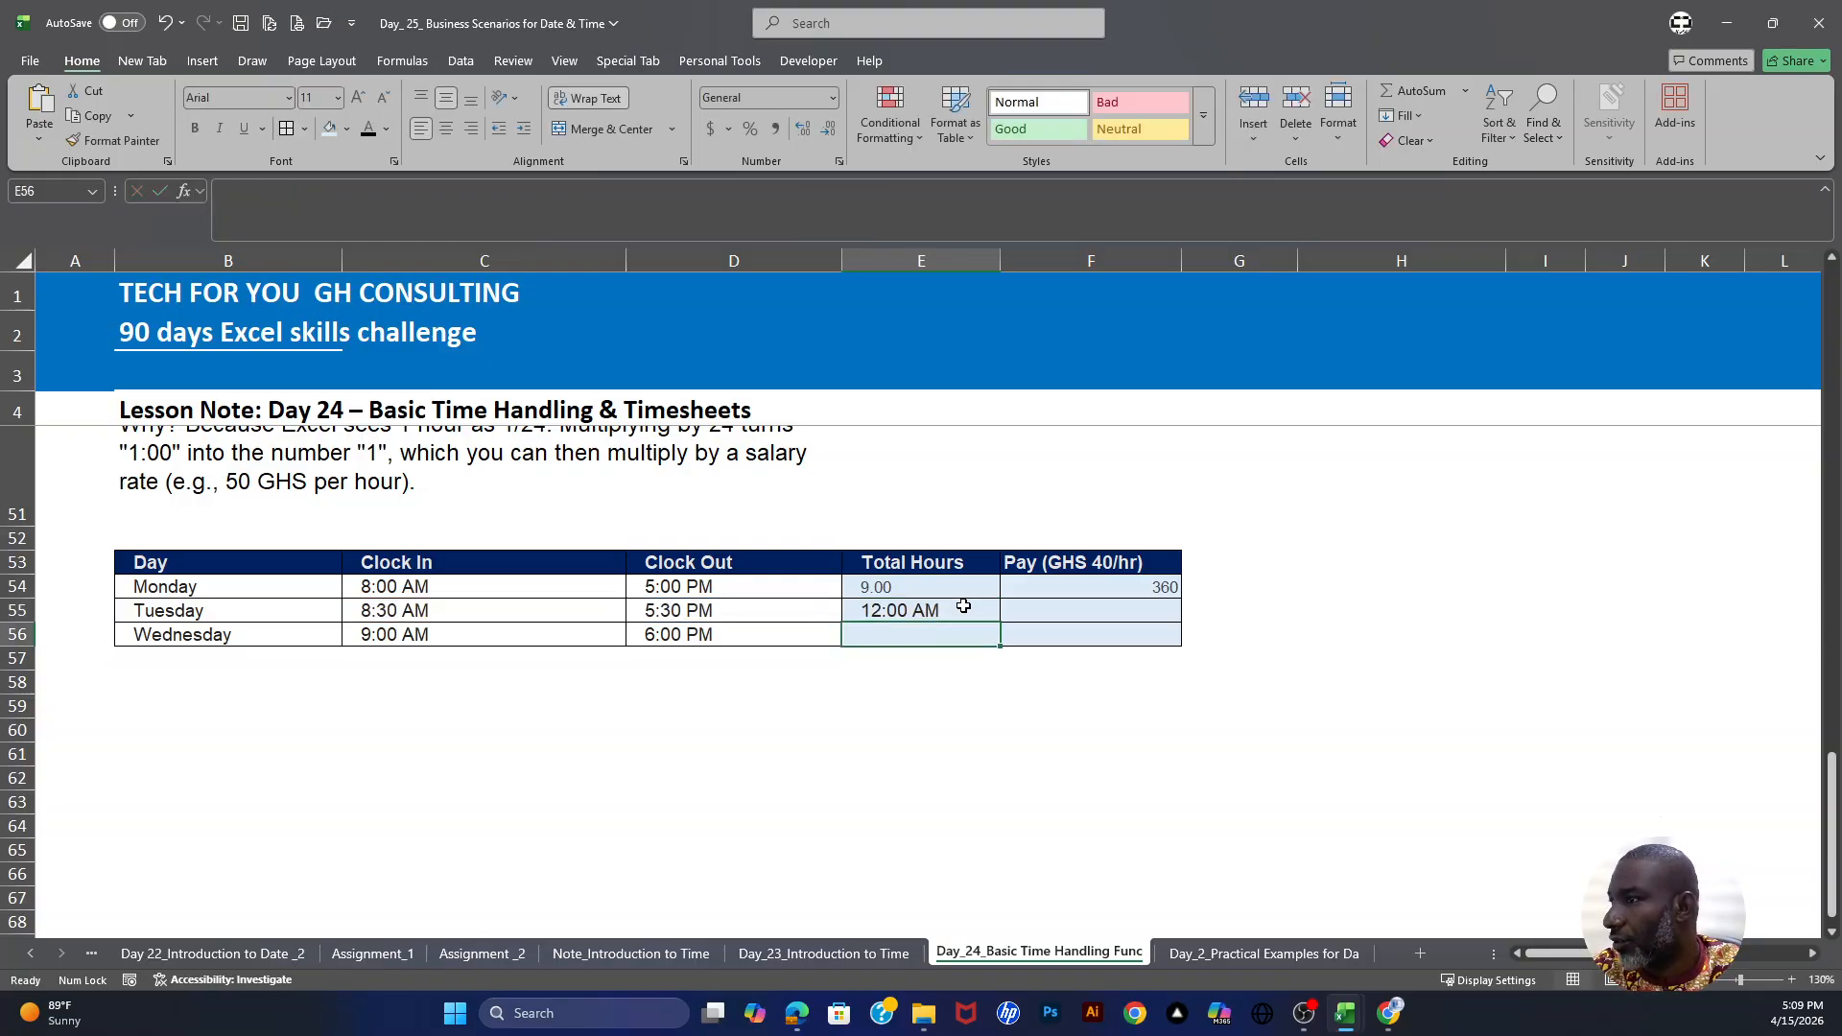
# Step: Change the Total Hours cells for Tuesday and Wednesday, E55:E56, to the Number format and check Tuesday's formula
pyautogui.click(963, 606)
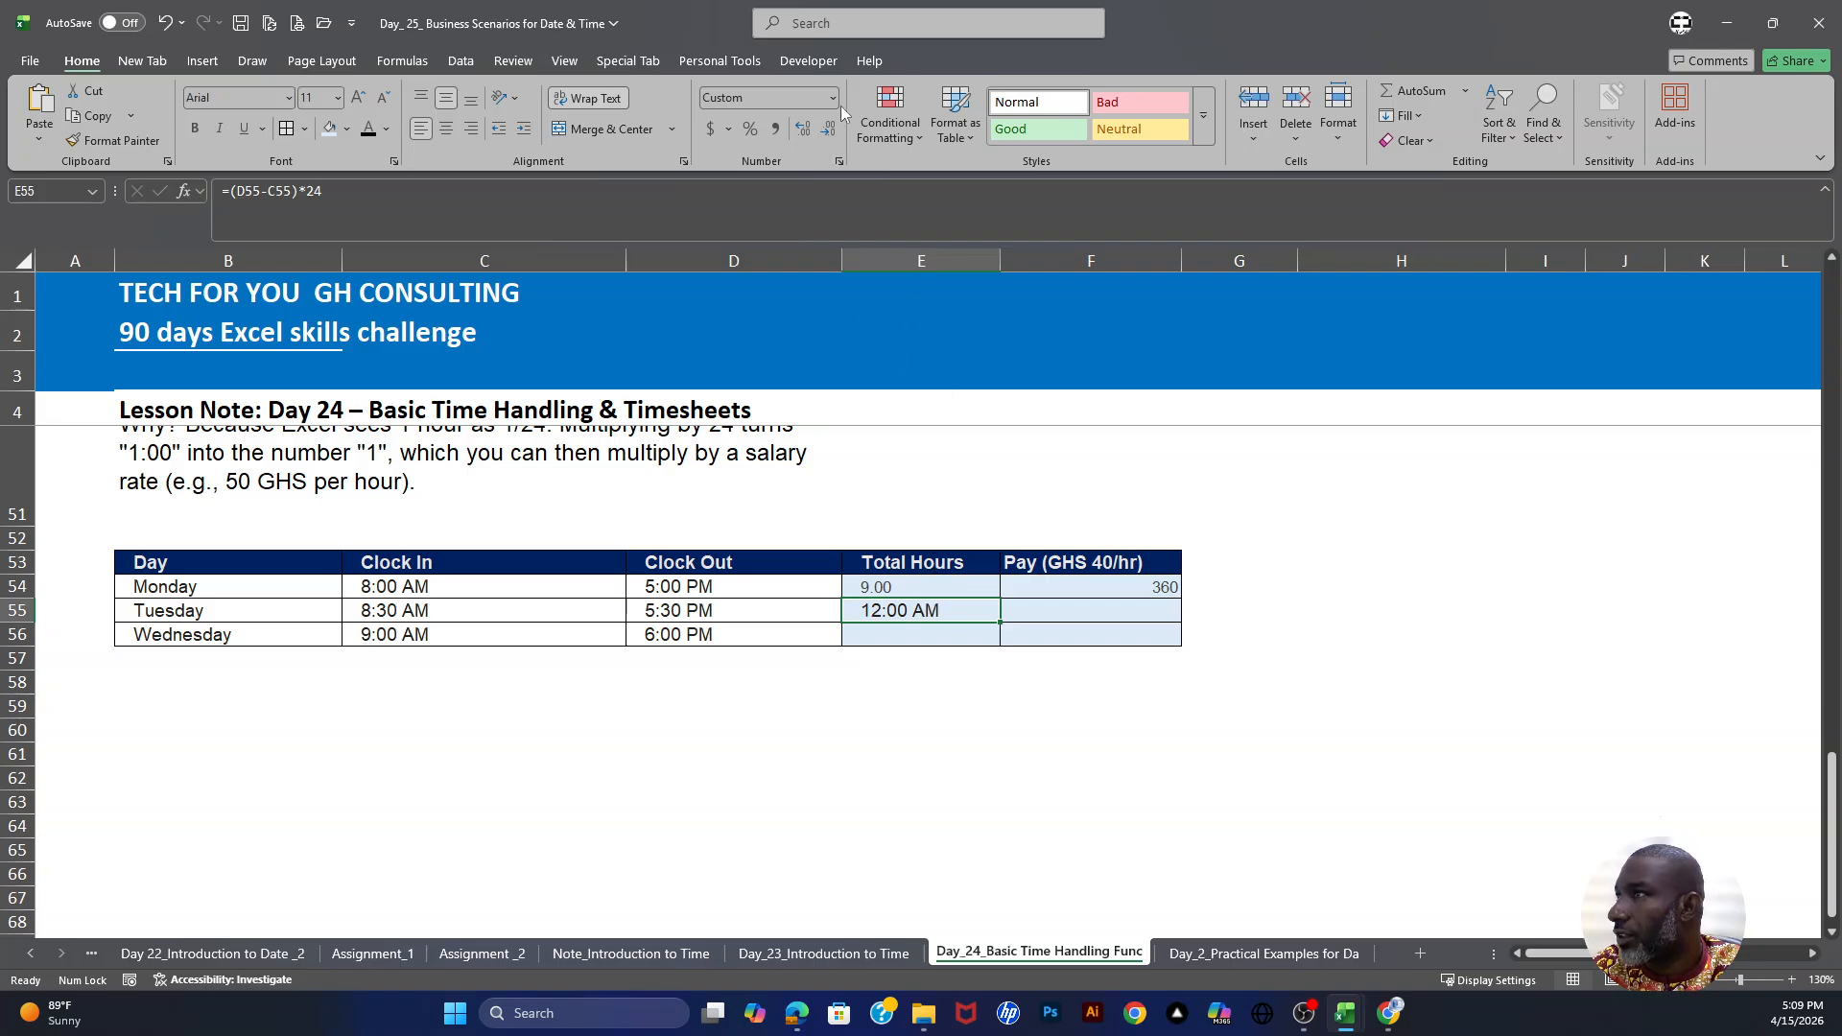
pyautogui.moveTo(965, 606); pyautogui.dragTo(971, 629)
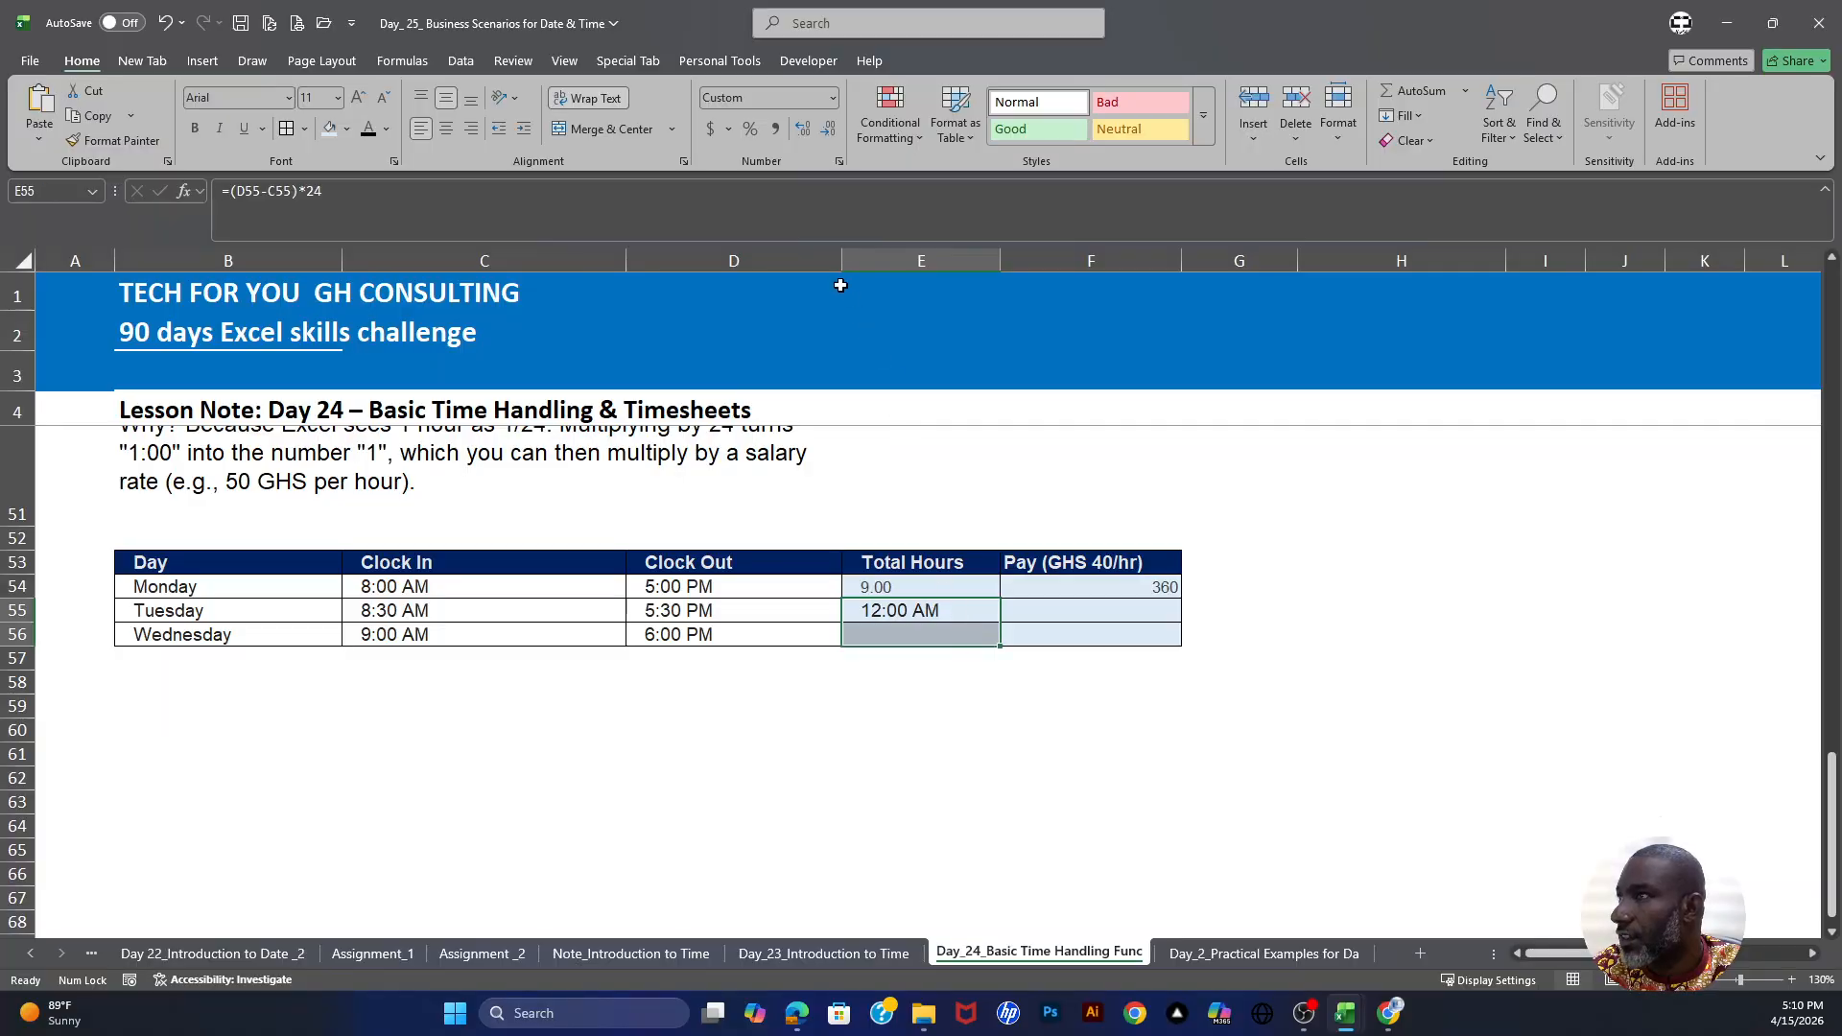
pyautogui.click(833, 98)
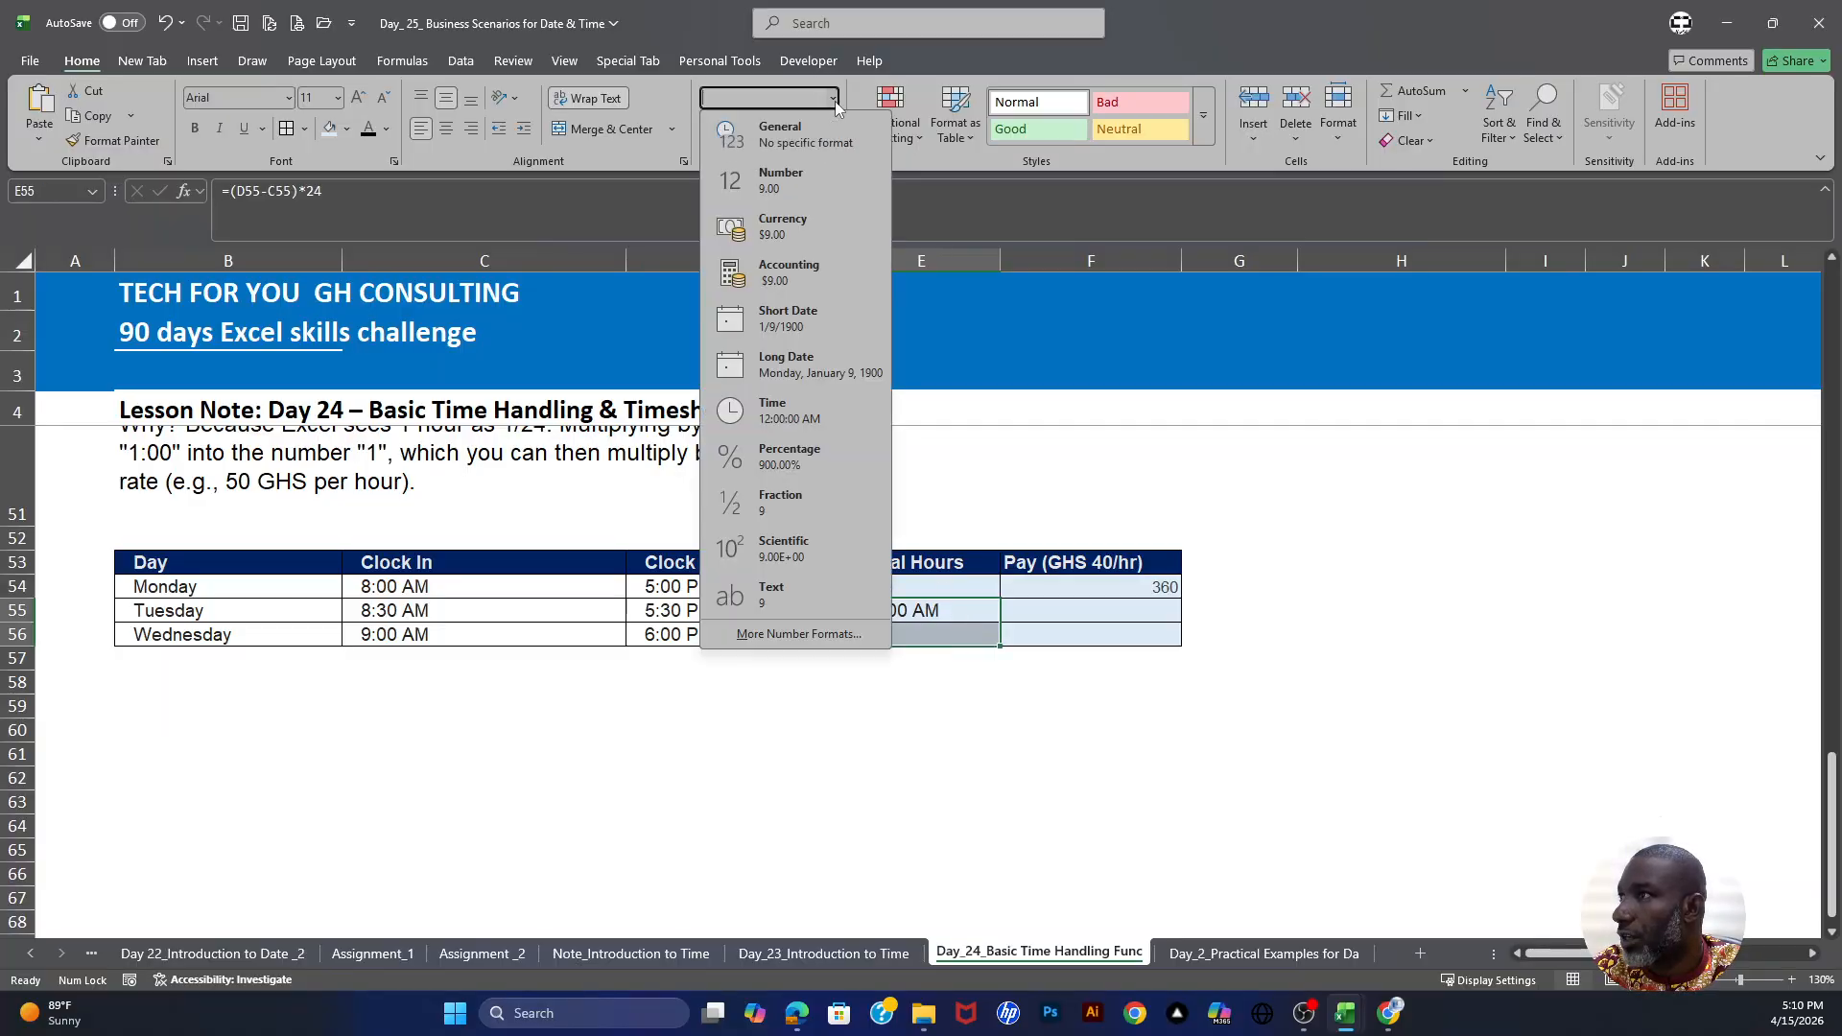
pyautogui.click(777, 180)
pyautogui.click(904, 613)
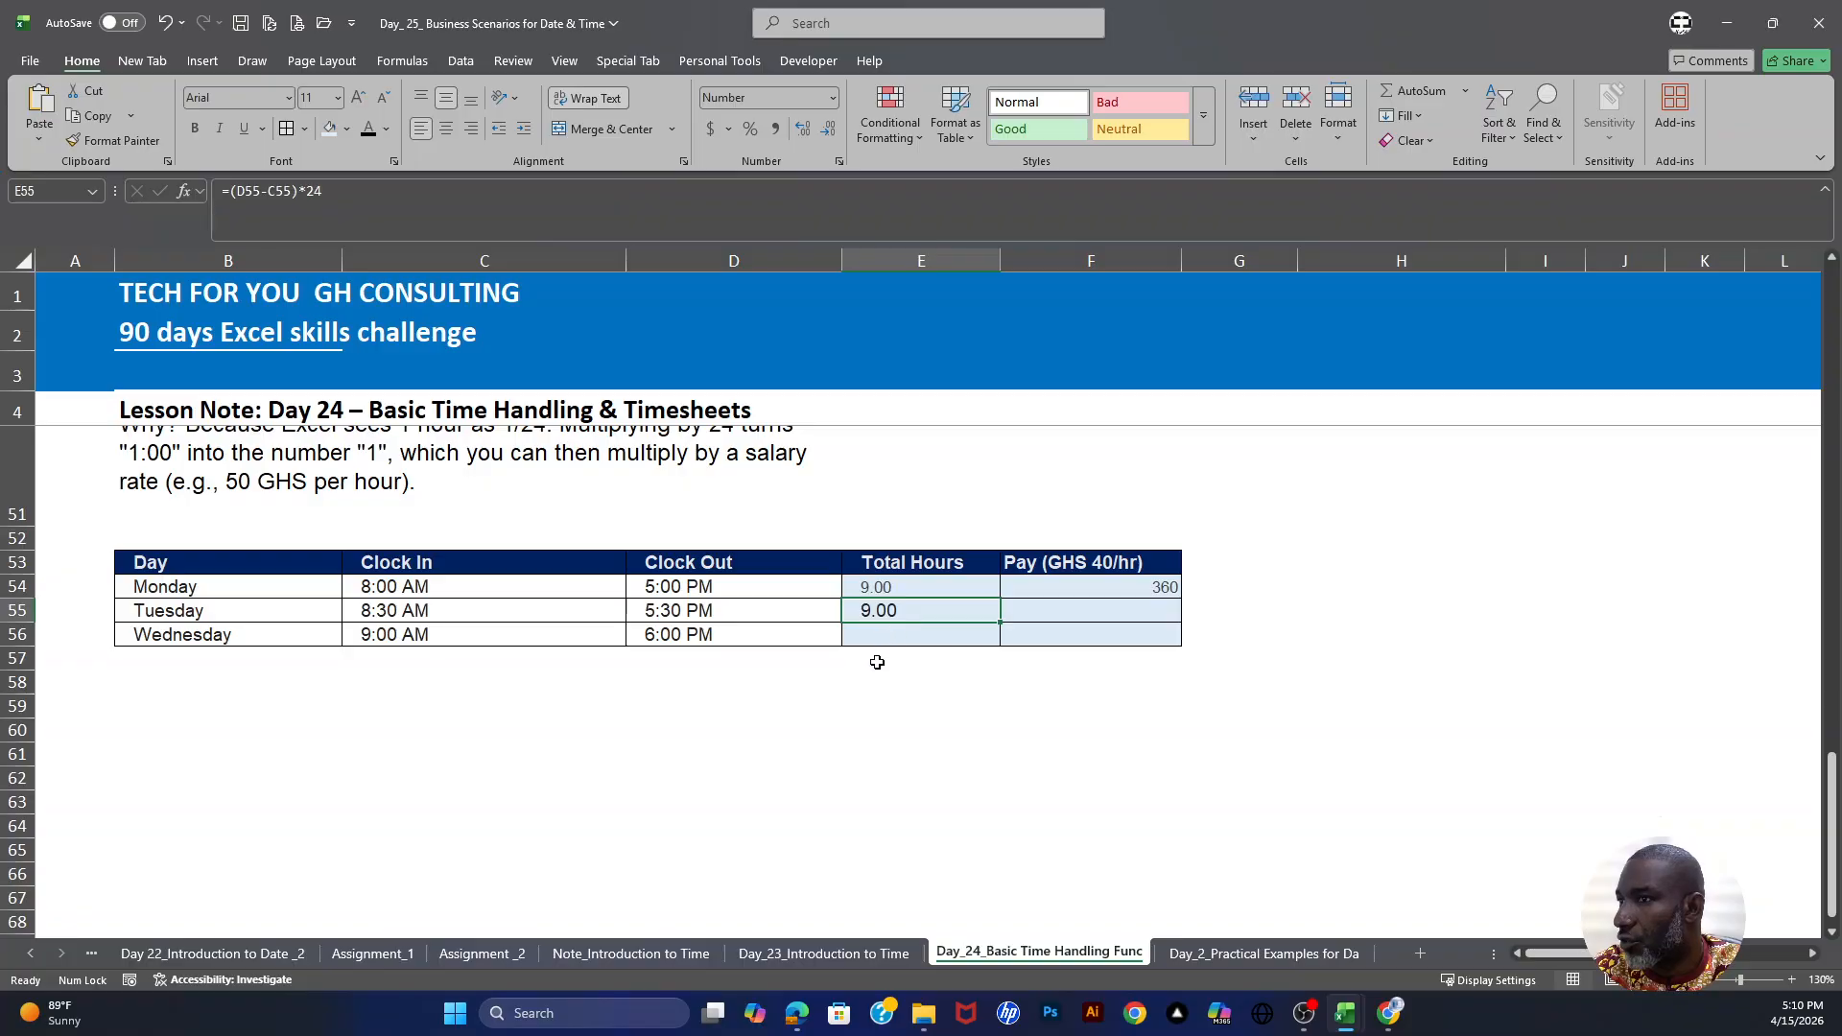
pyautogui.doubleClick(900, 611)
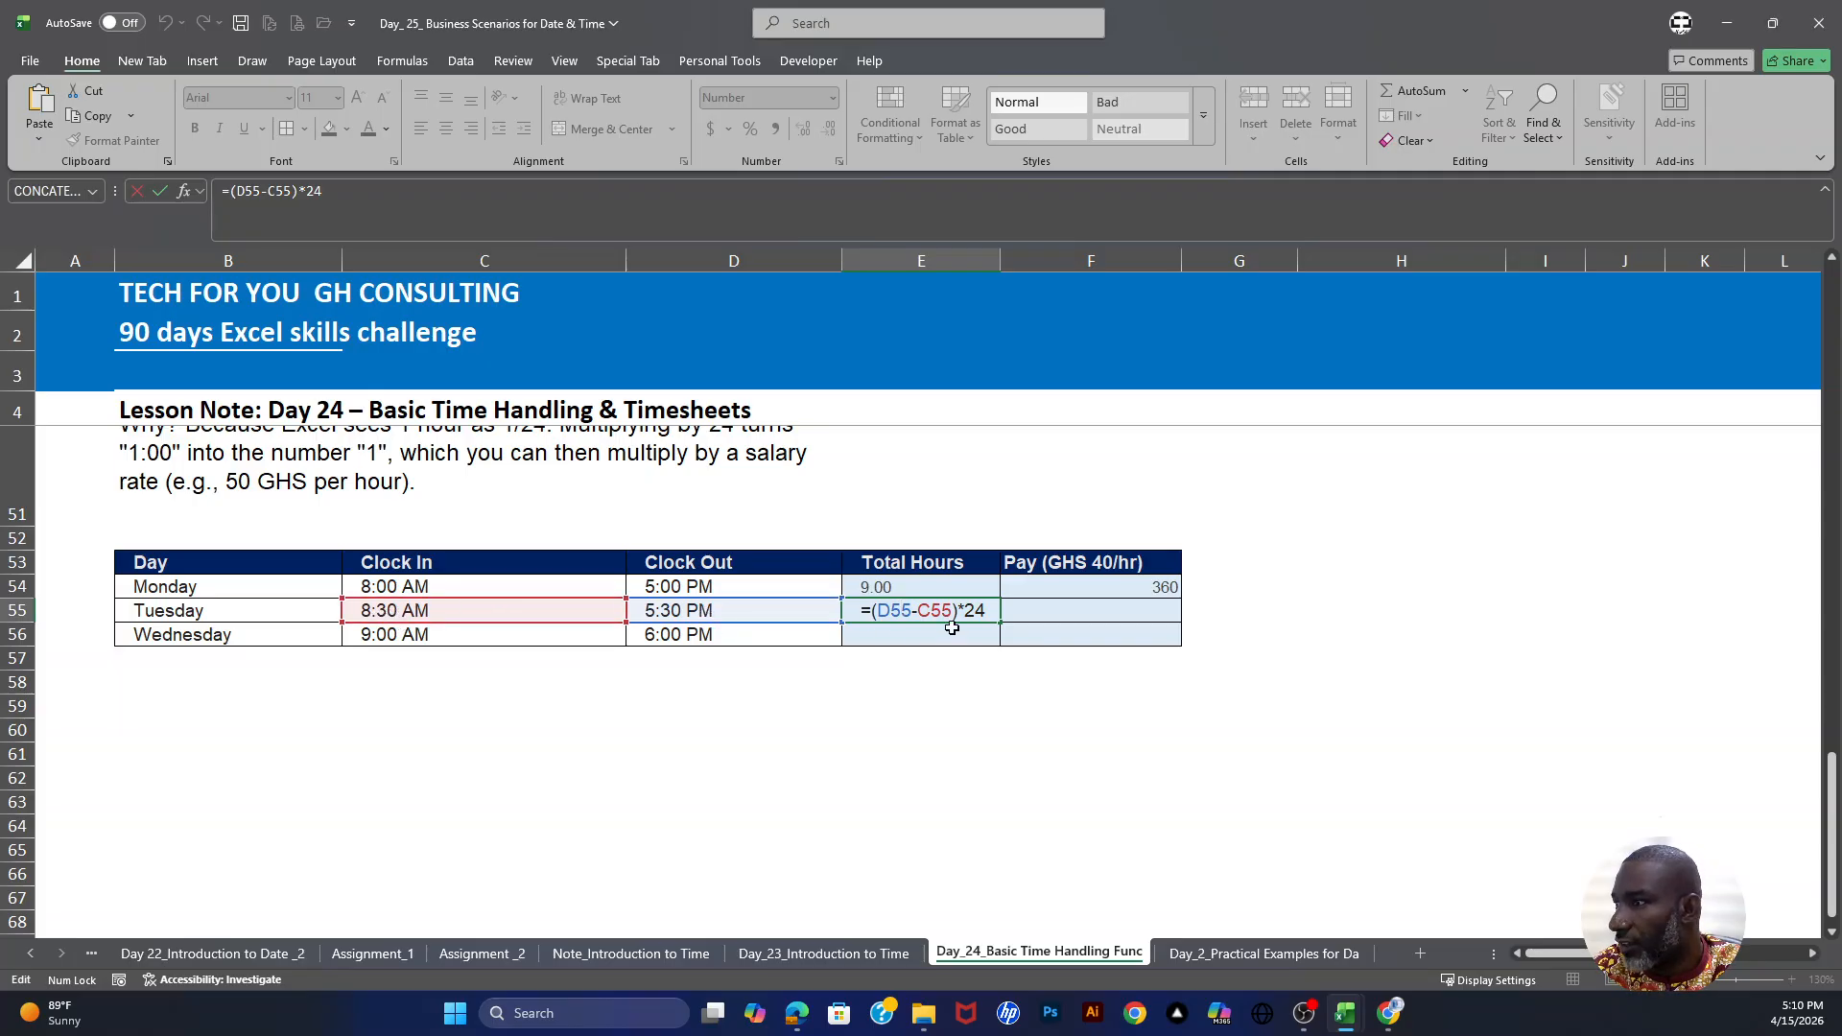
pyautogui.press('Return')
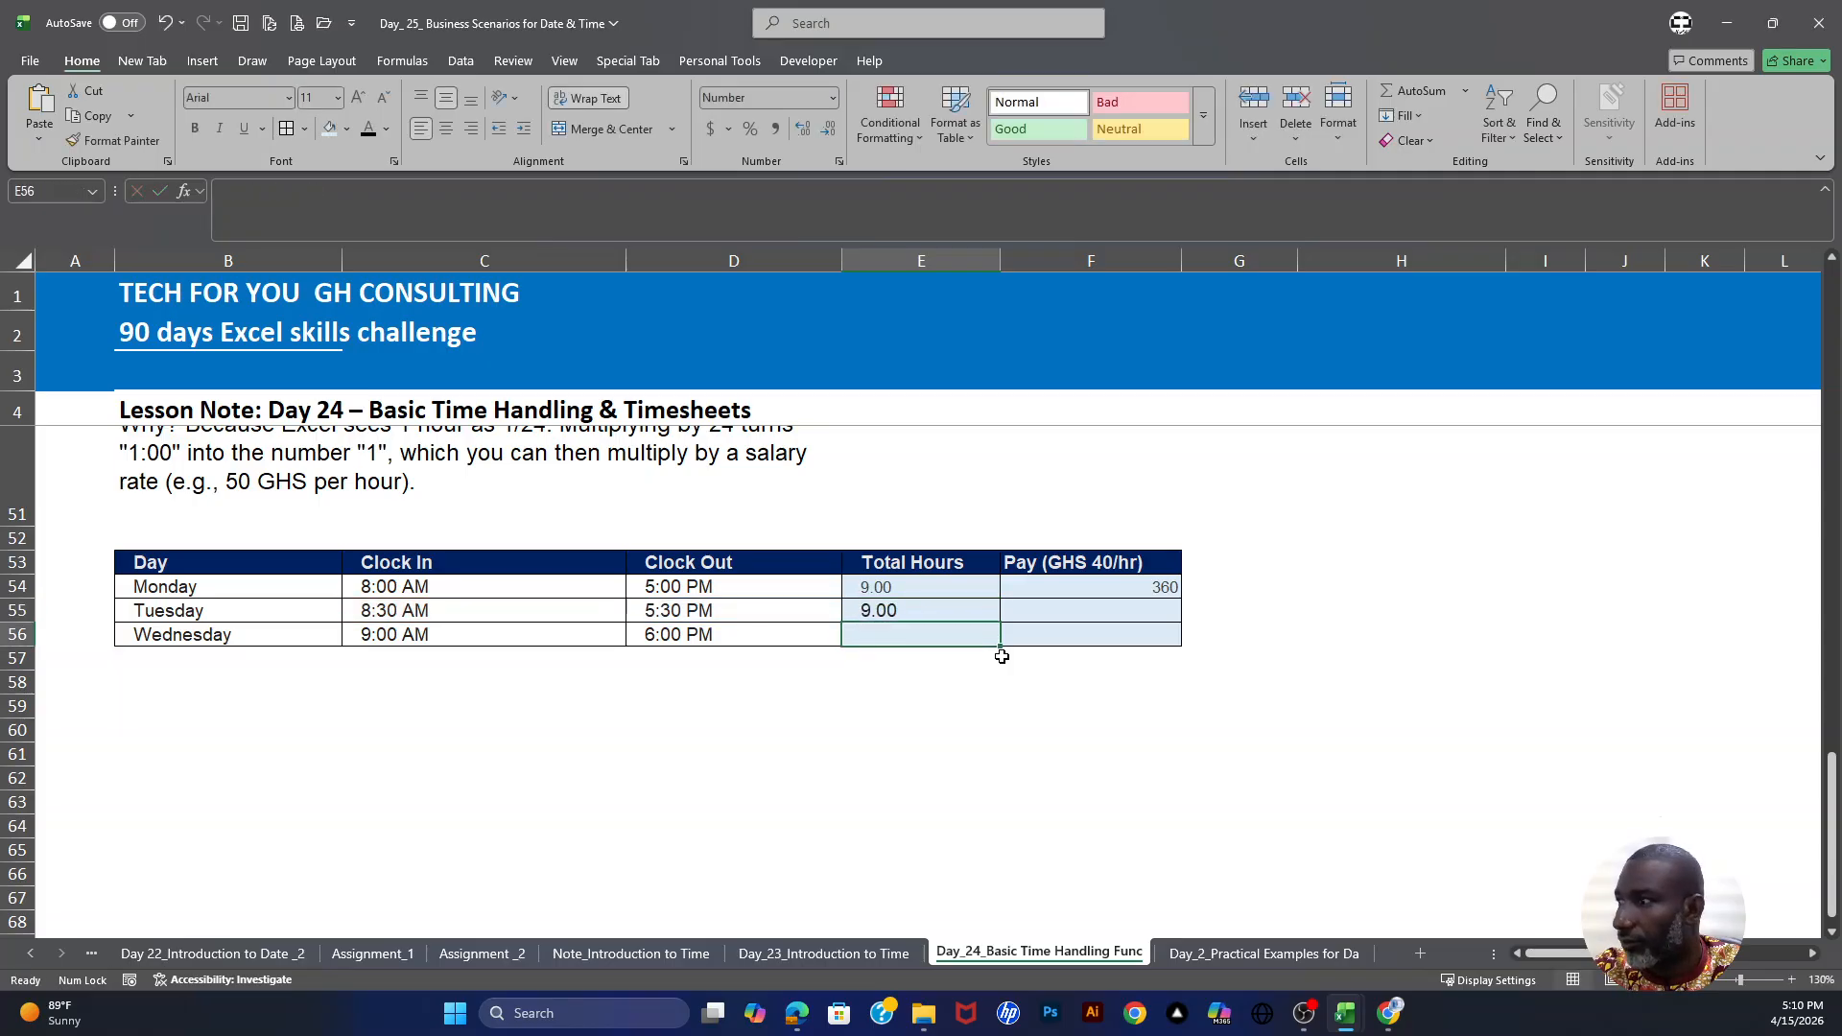
# Step: Subtract Wednesday's clock-in time from the clock-out time in E56 with =D56-C56
pyautogui.click(427, 640)
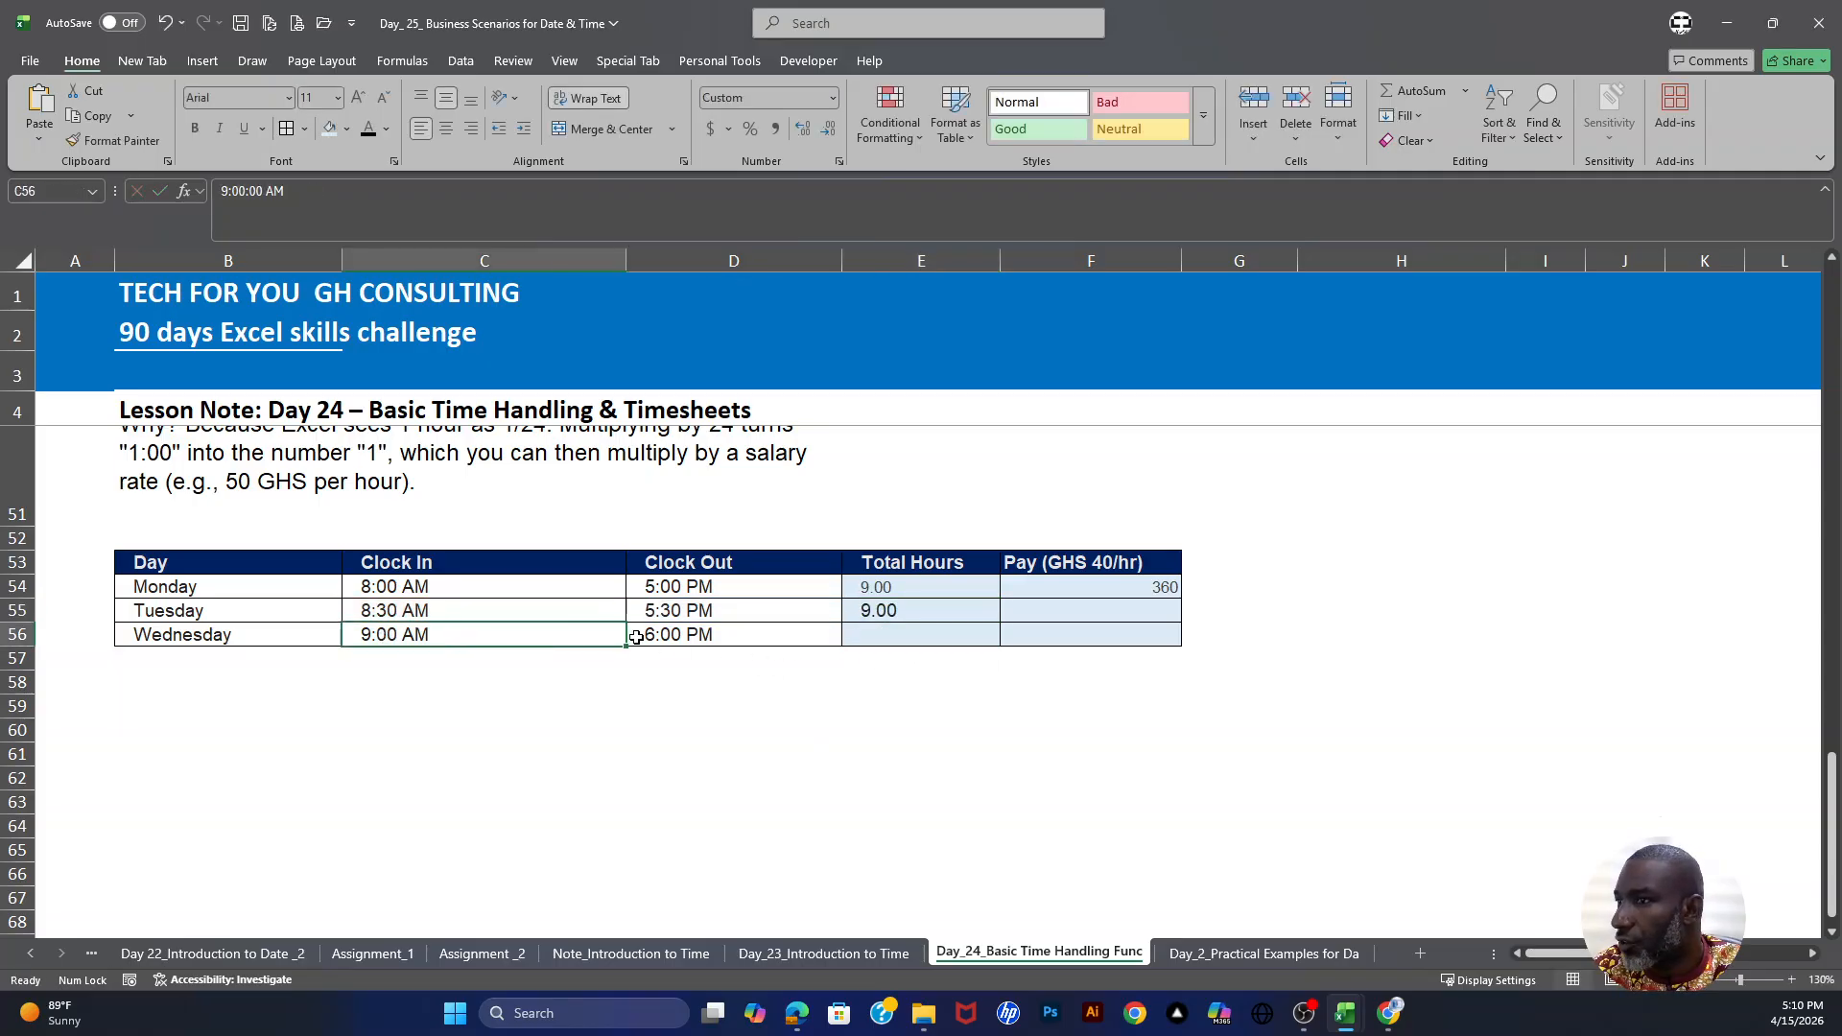
pyautogui.click(711, 641)
pyautogui.click(902, 637)
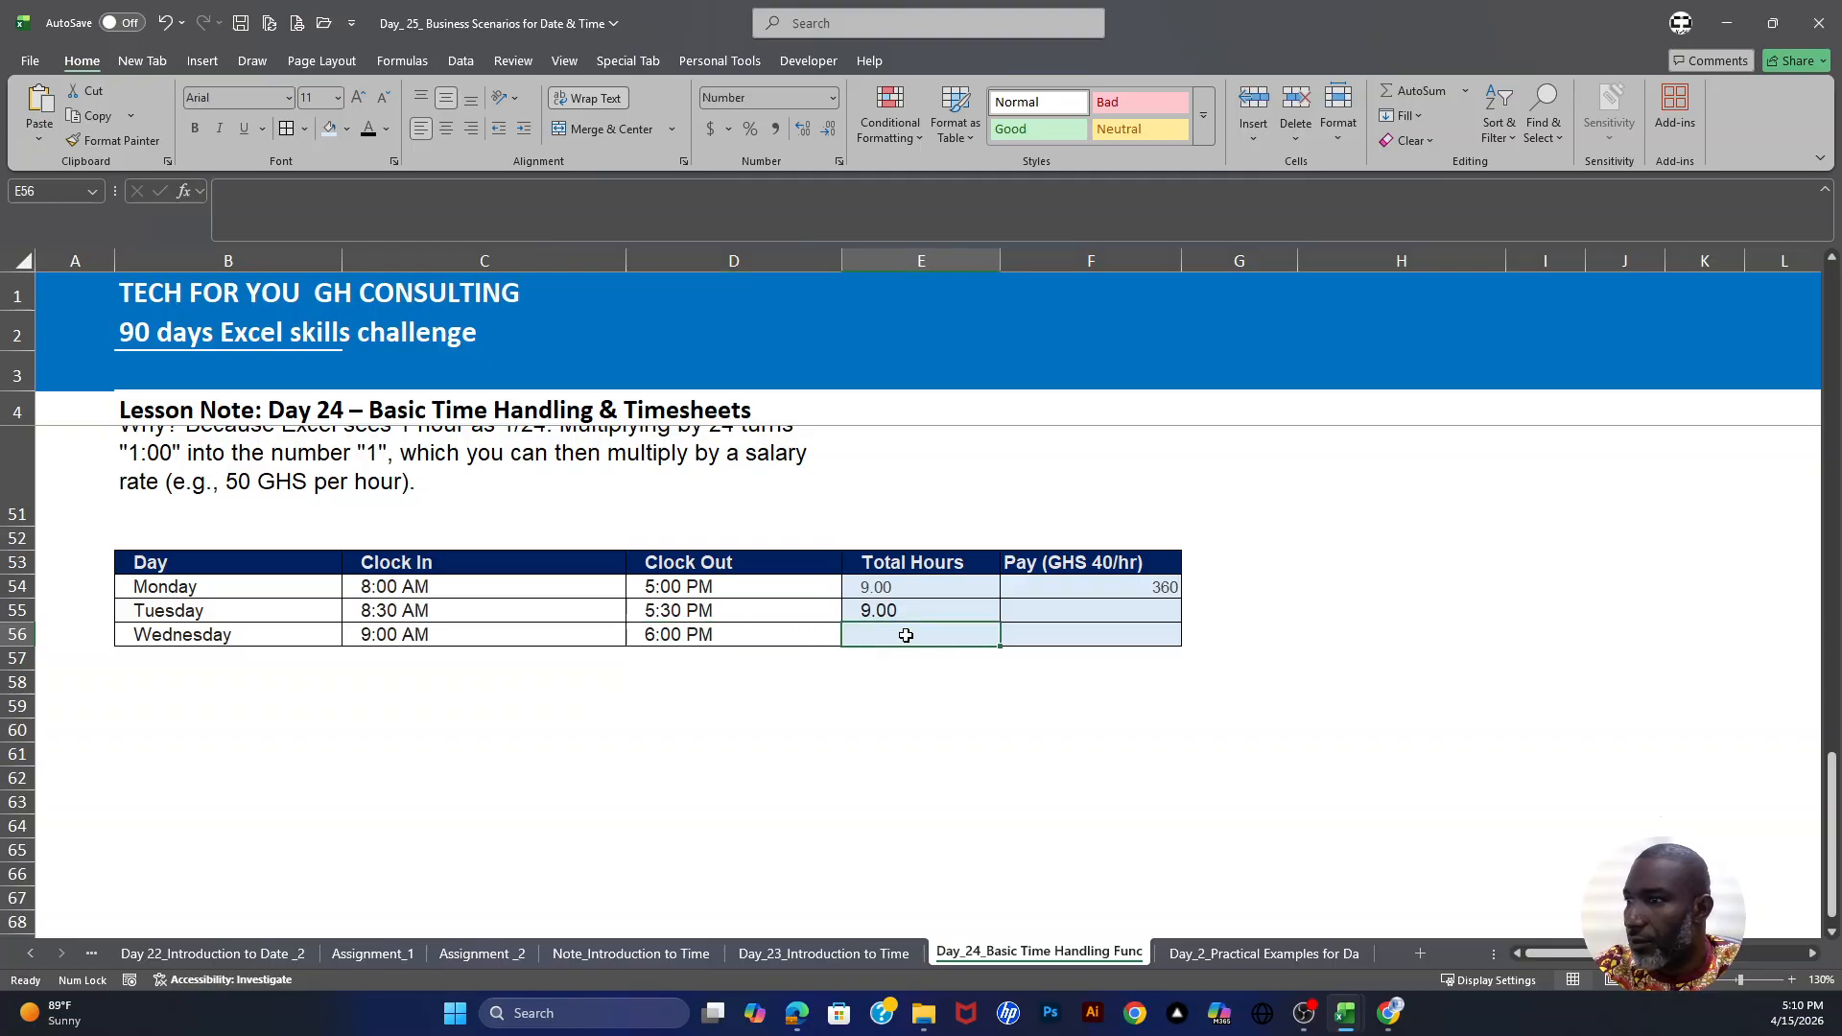
pyautogui.write('=')
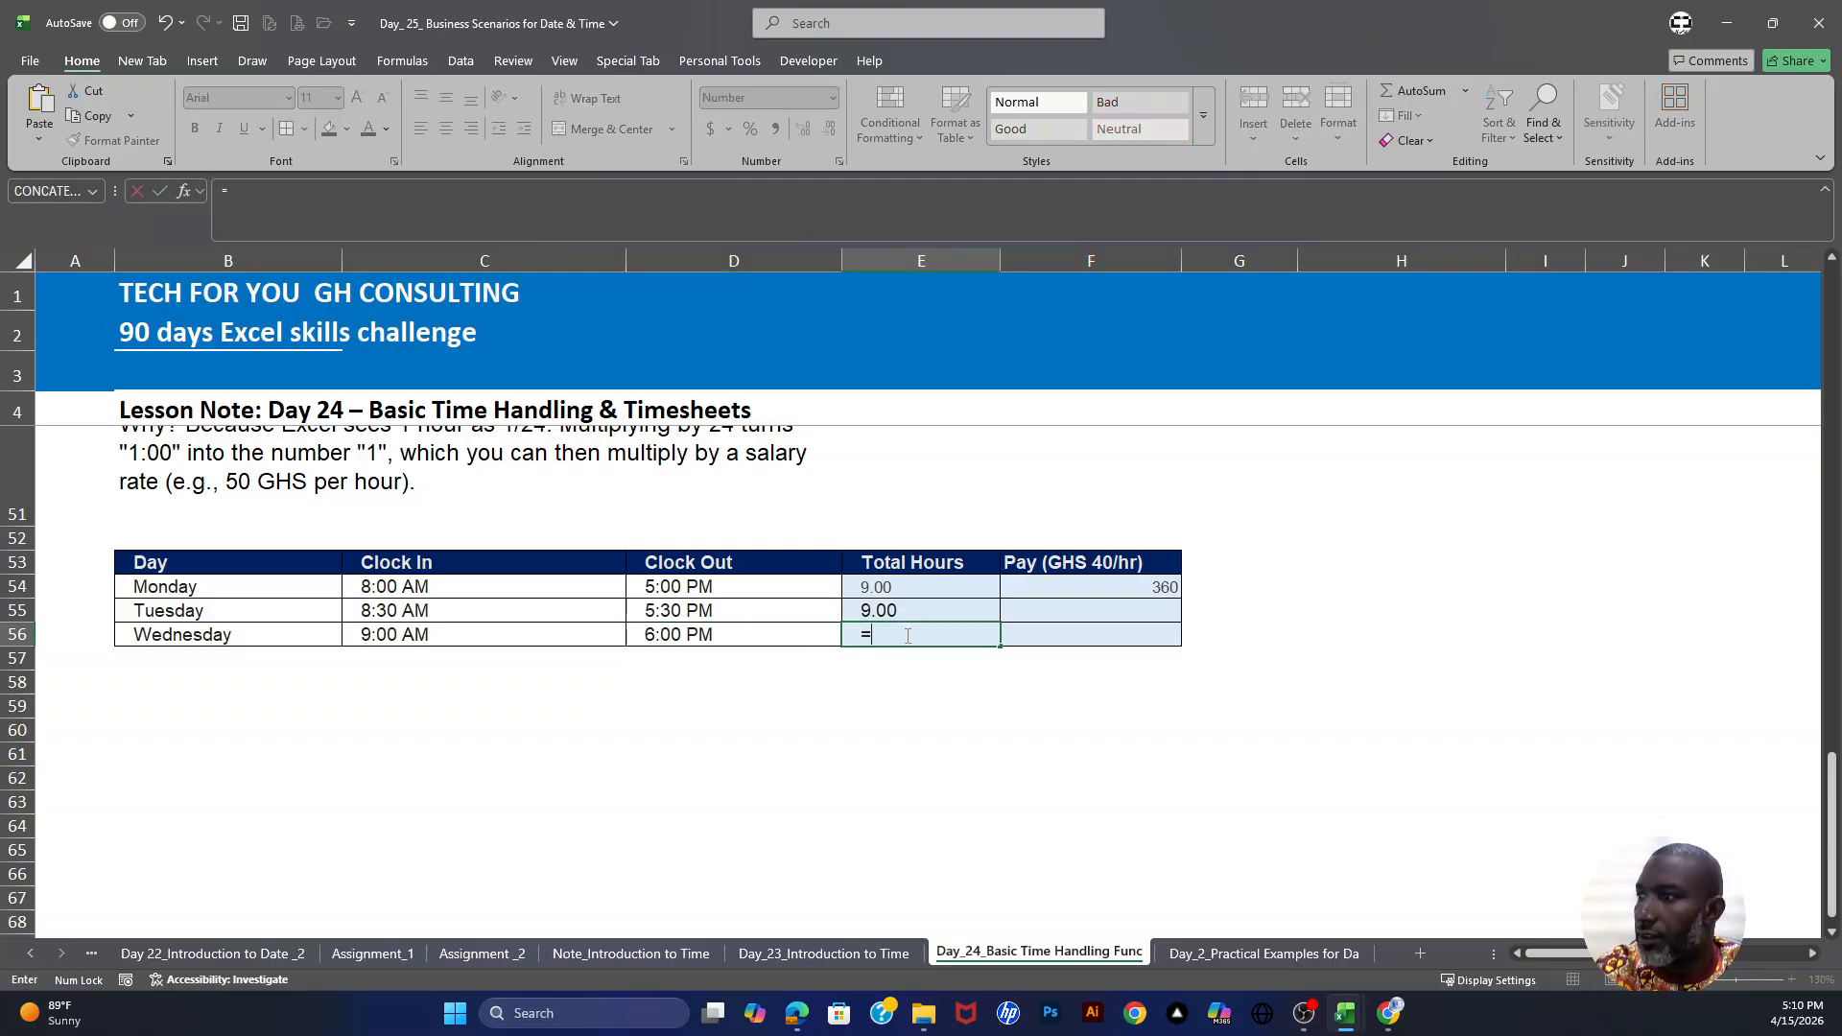
pyautogui.click(718, 631)
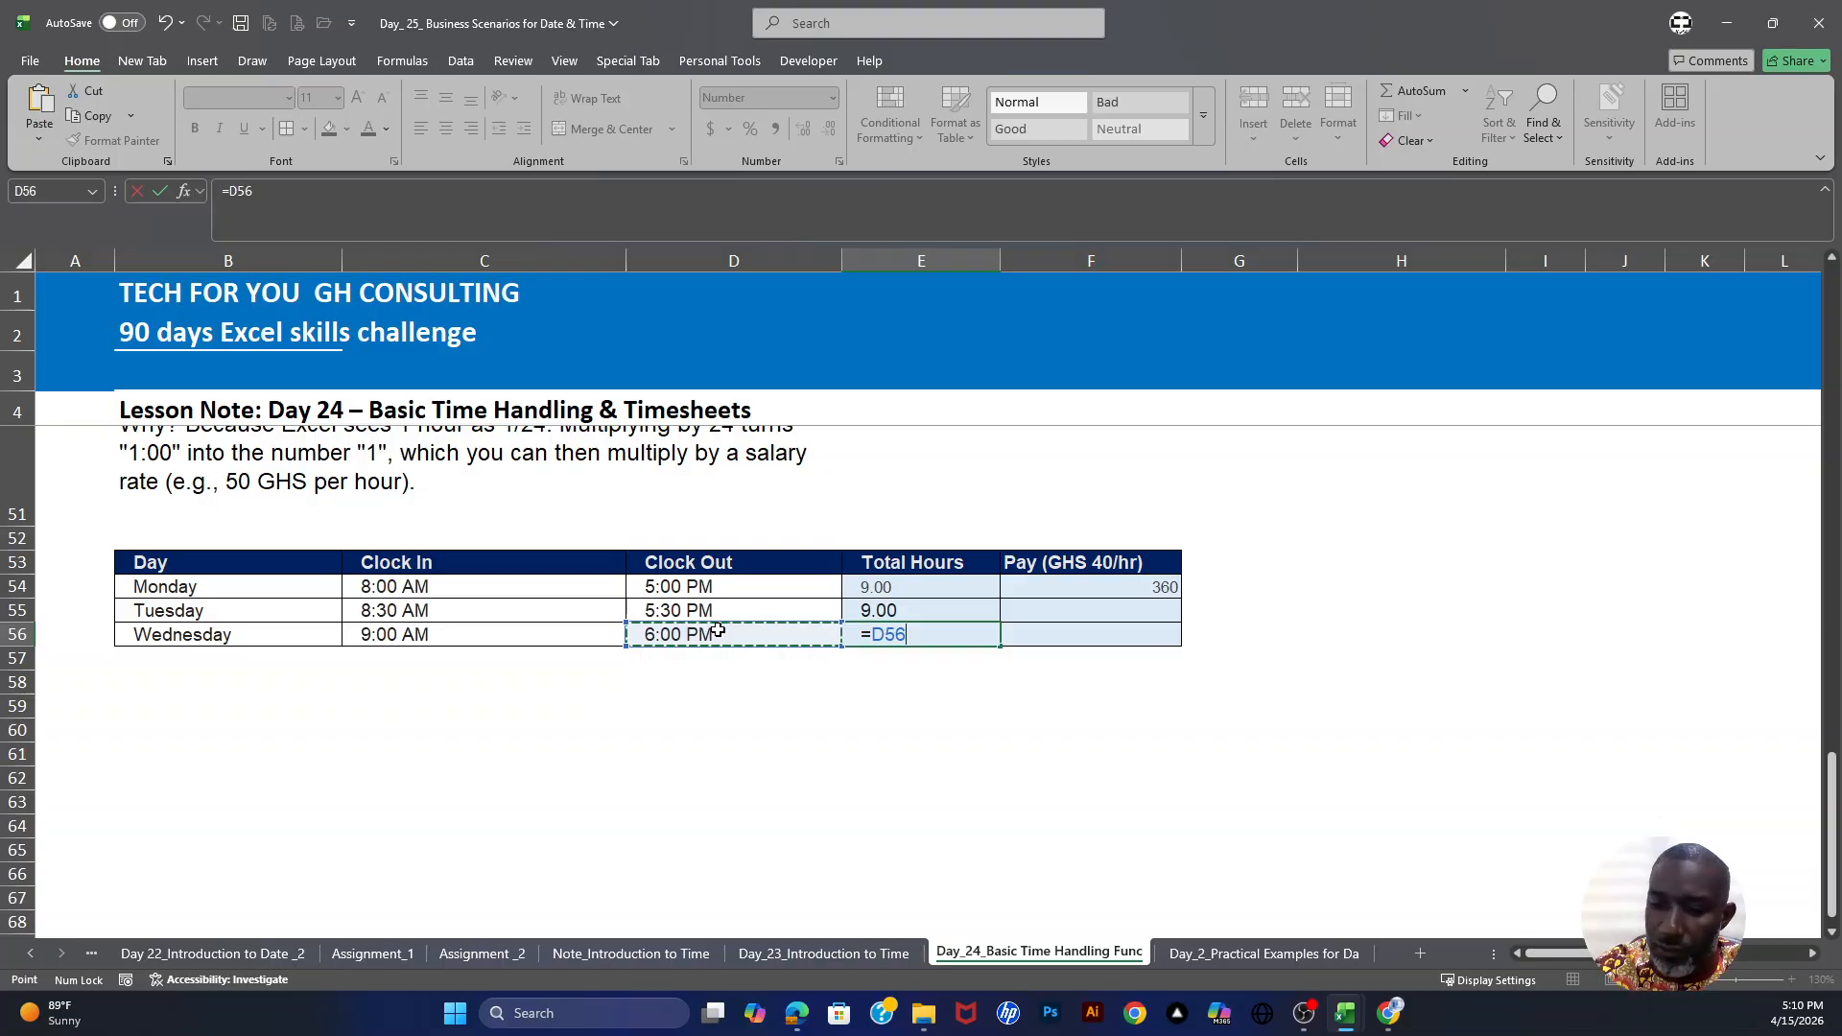
pyautogui.write('-')
pyautogui.click(500, 637)
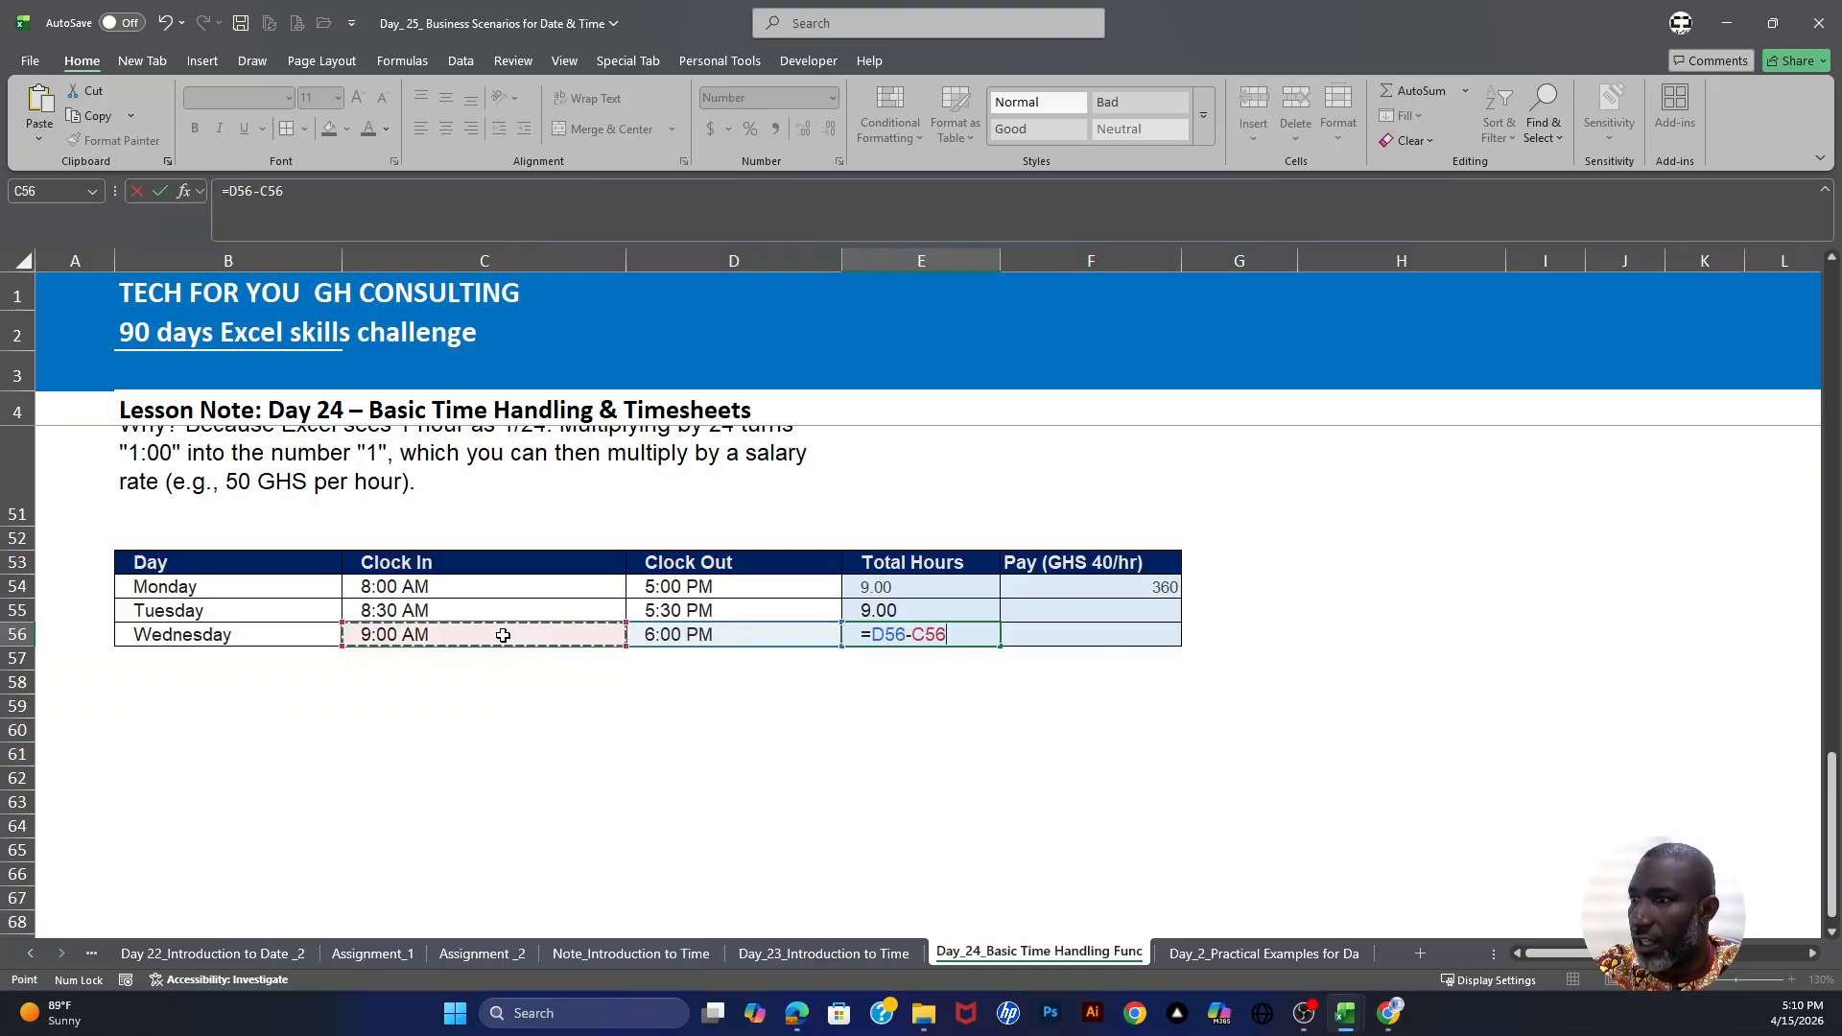
pyautogui.press('Return')
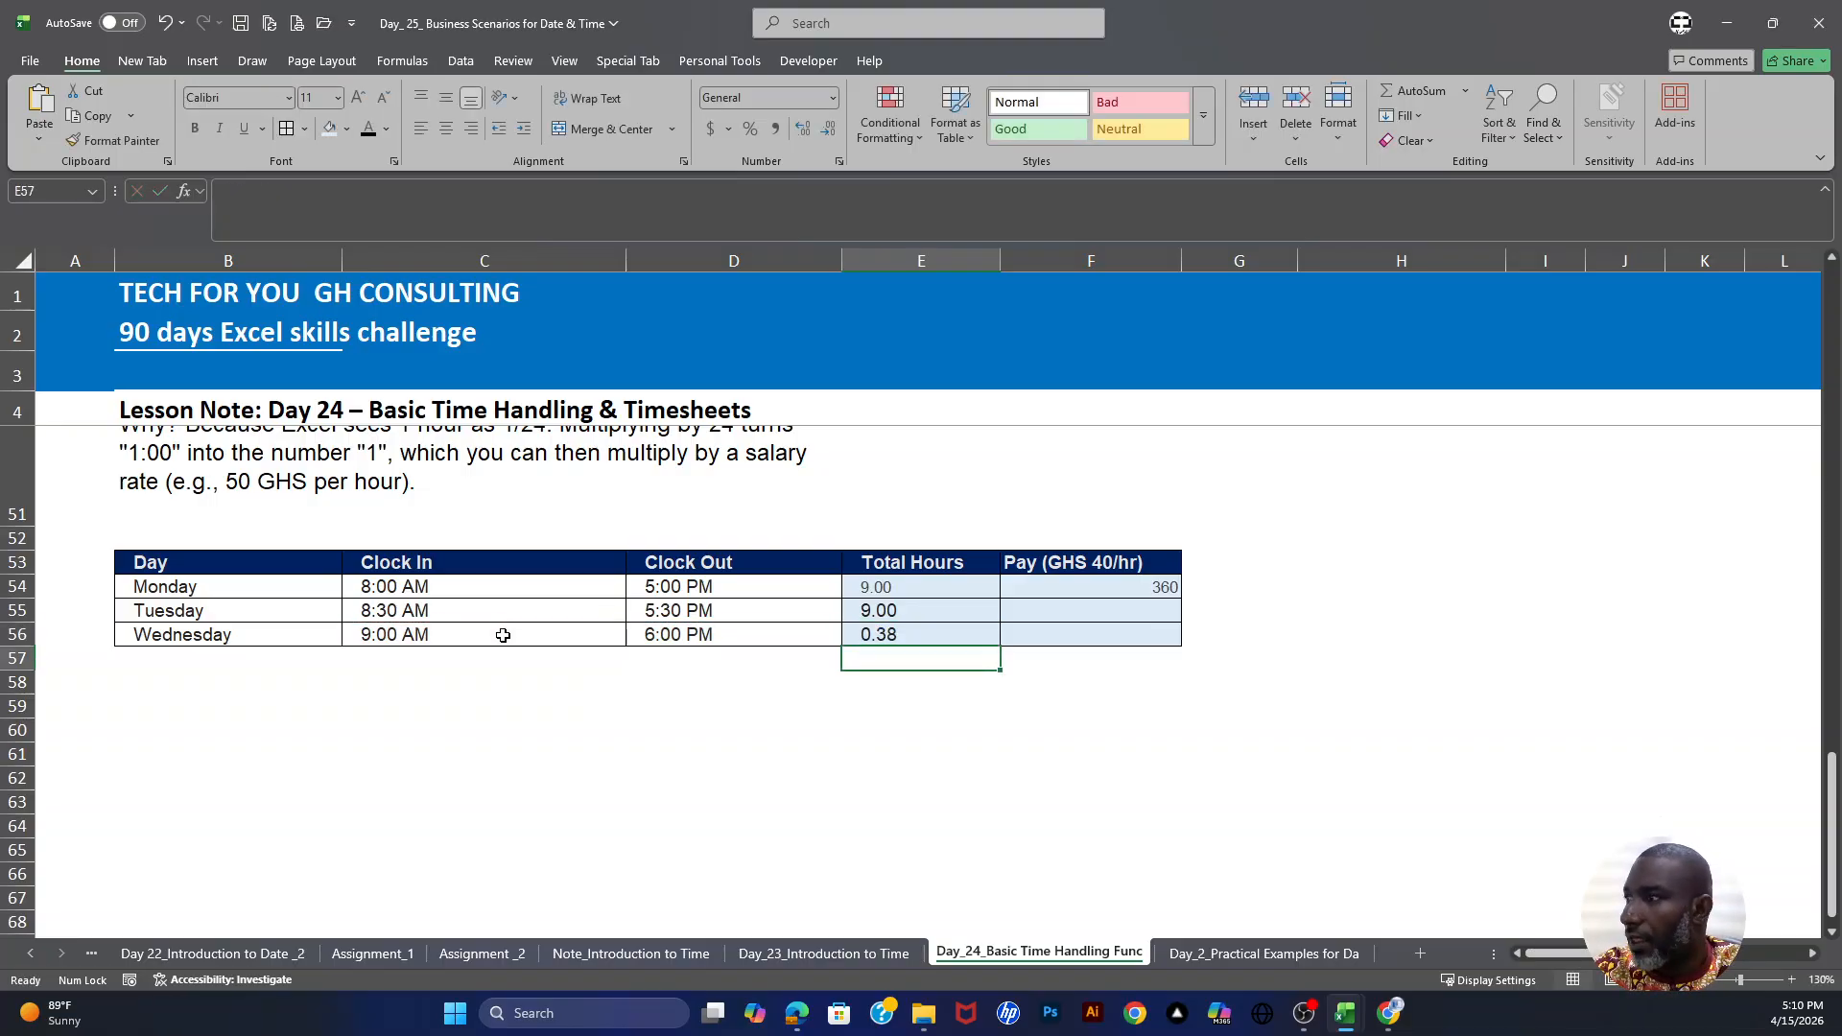
# Step: Convert Wednesday's total in E56 to decimal hours by changing the formula to =(D56-C56)*24
pyautogui.doubleClick(913, 634)
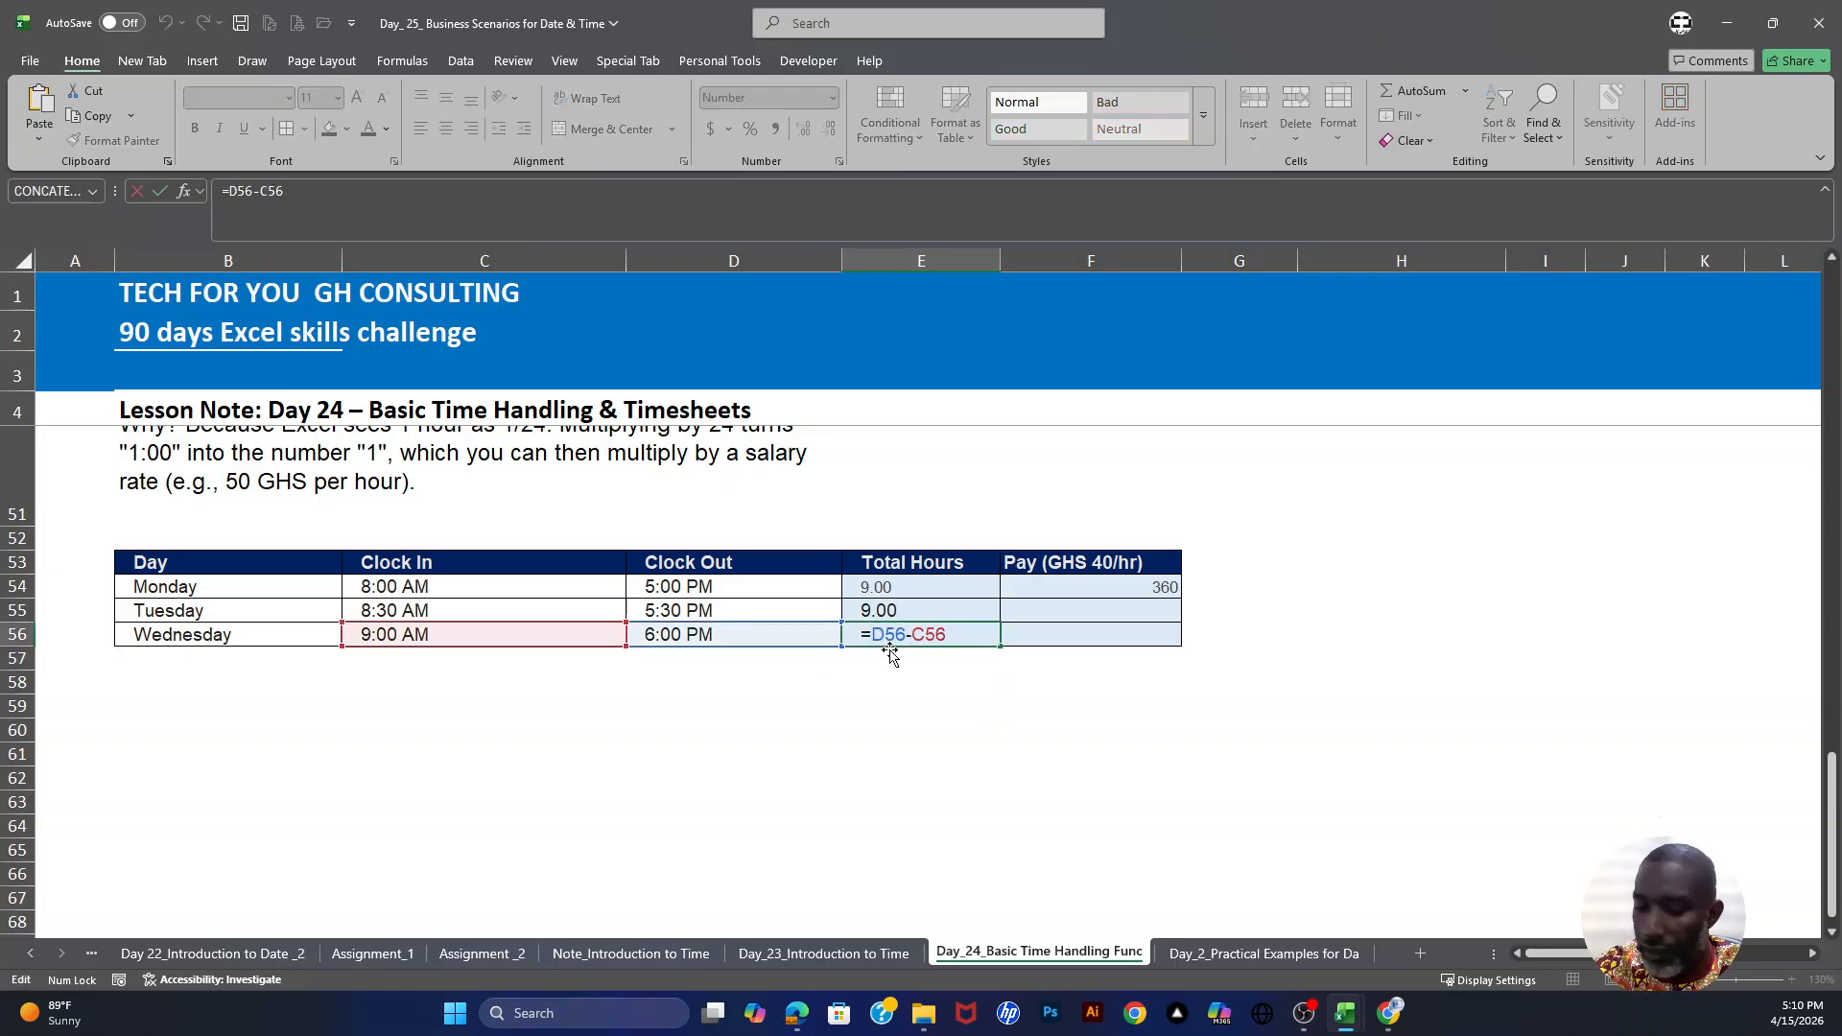
pyautogui.write('(')
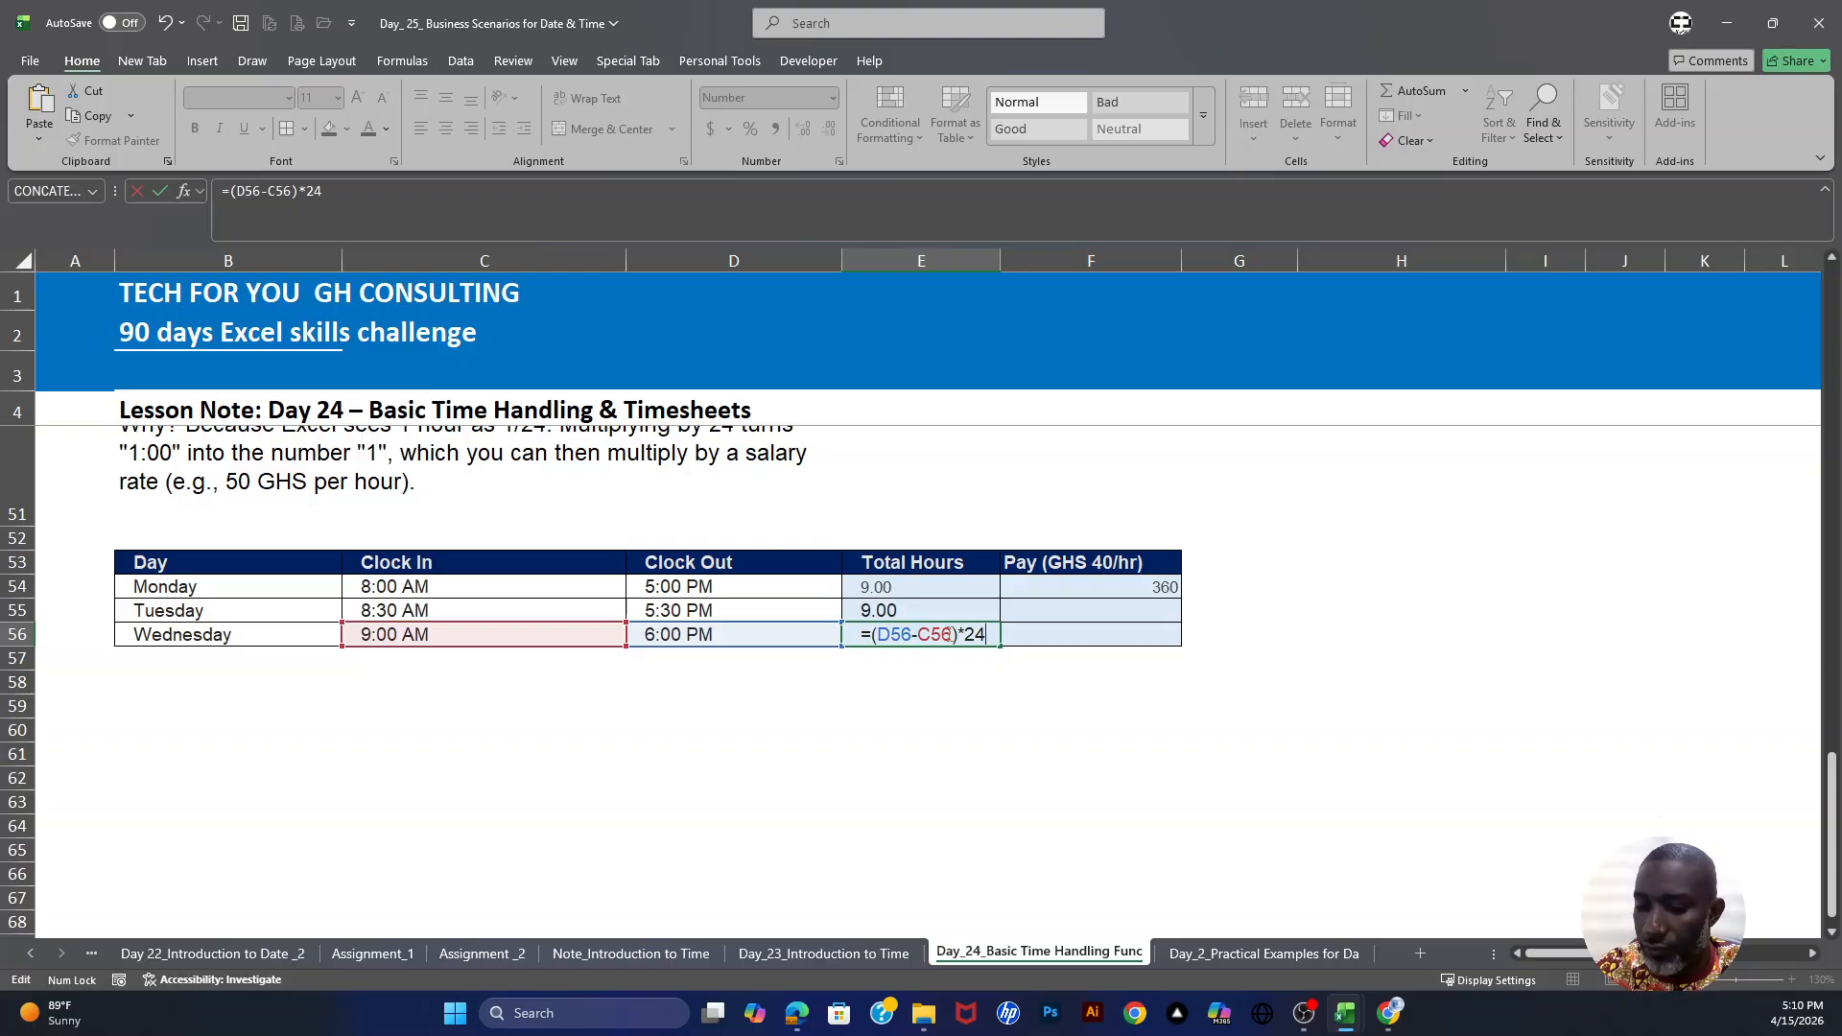
pyautogui.press('Return')
pyautogui.click(931, 641)
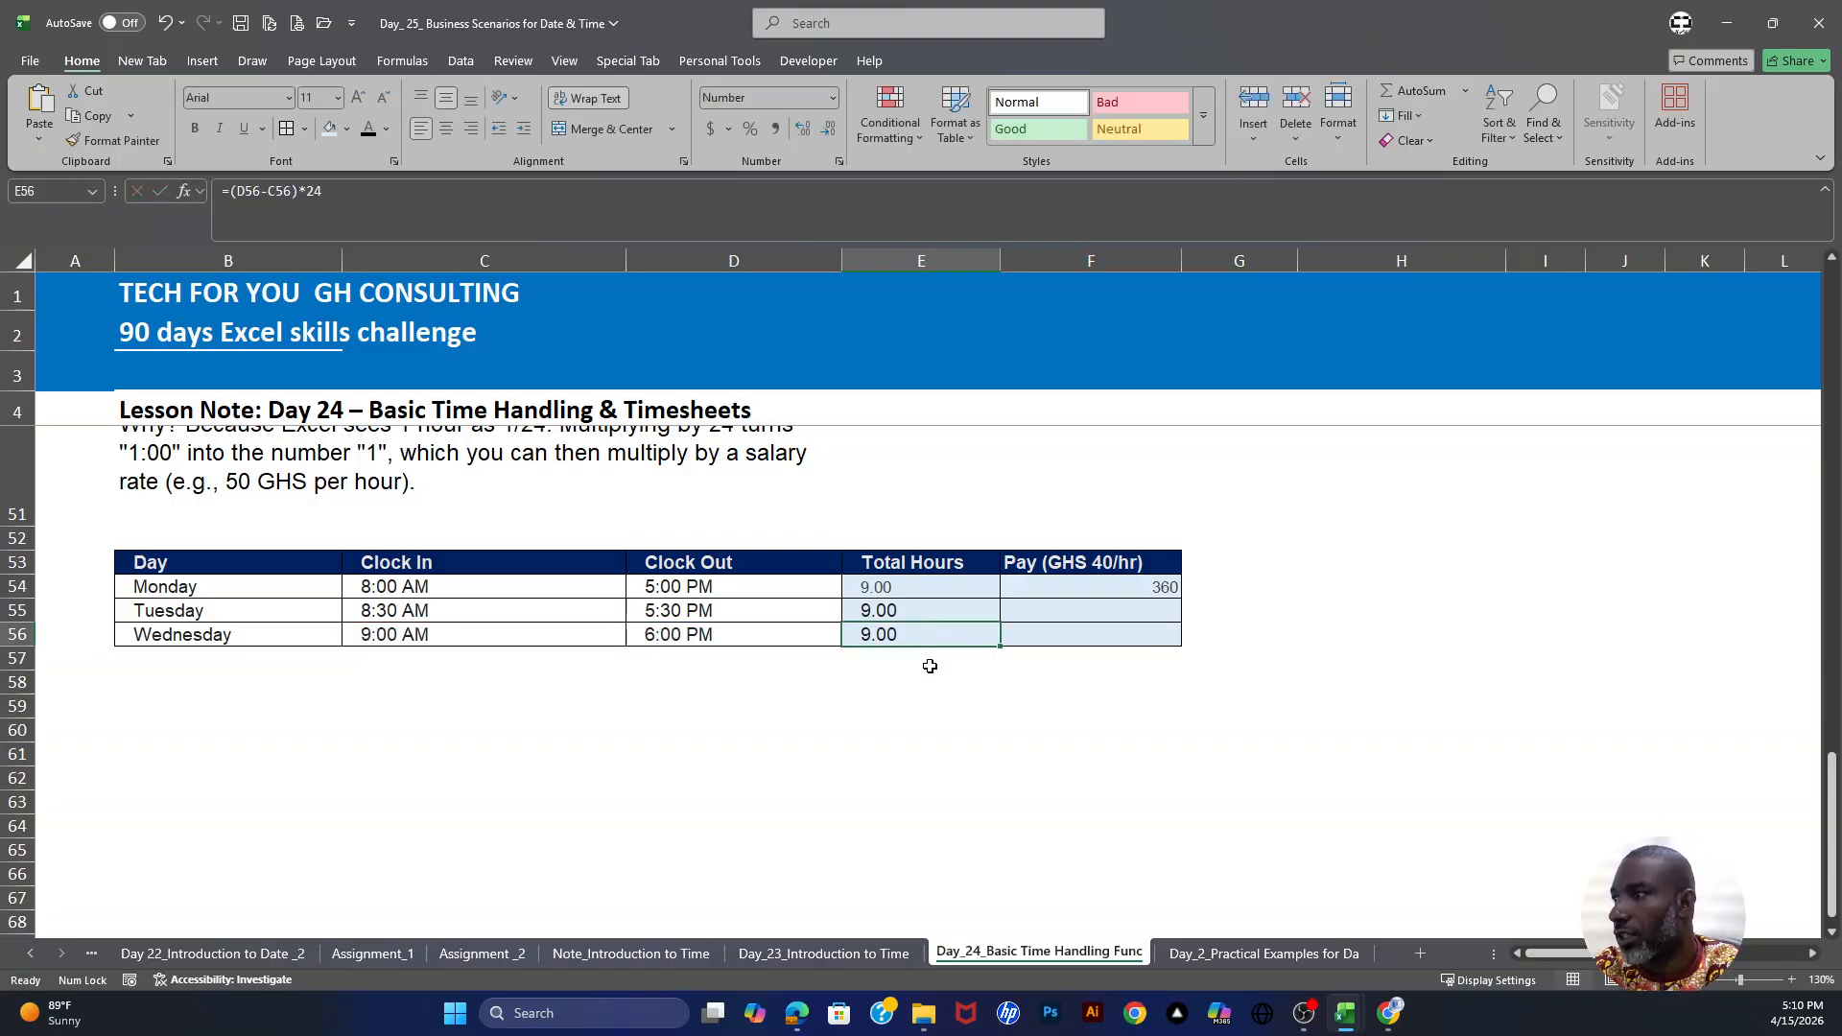
# Step: Fill Monday's Pay formula from F54 down through F56 for Tuesday and Wednesday
pyautogui.scroll(1, 929, 666)
pyautogui.click(884, 660)
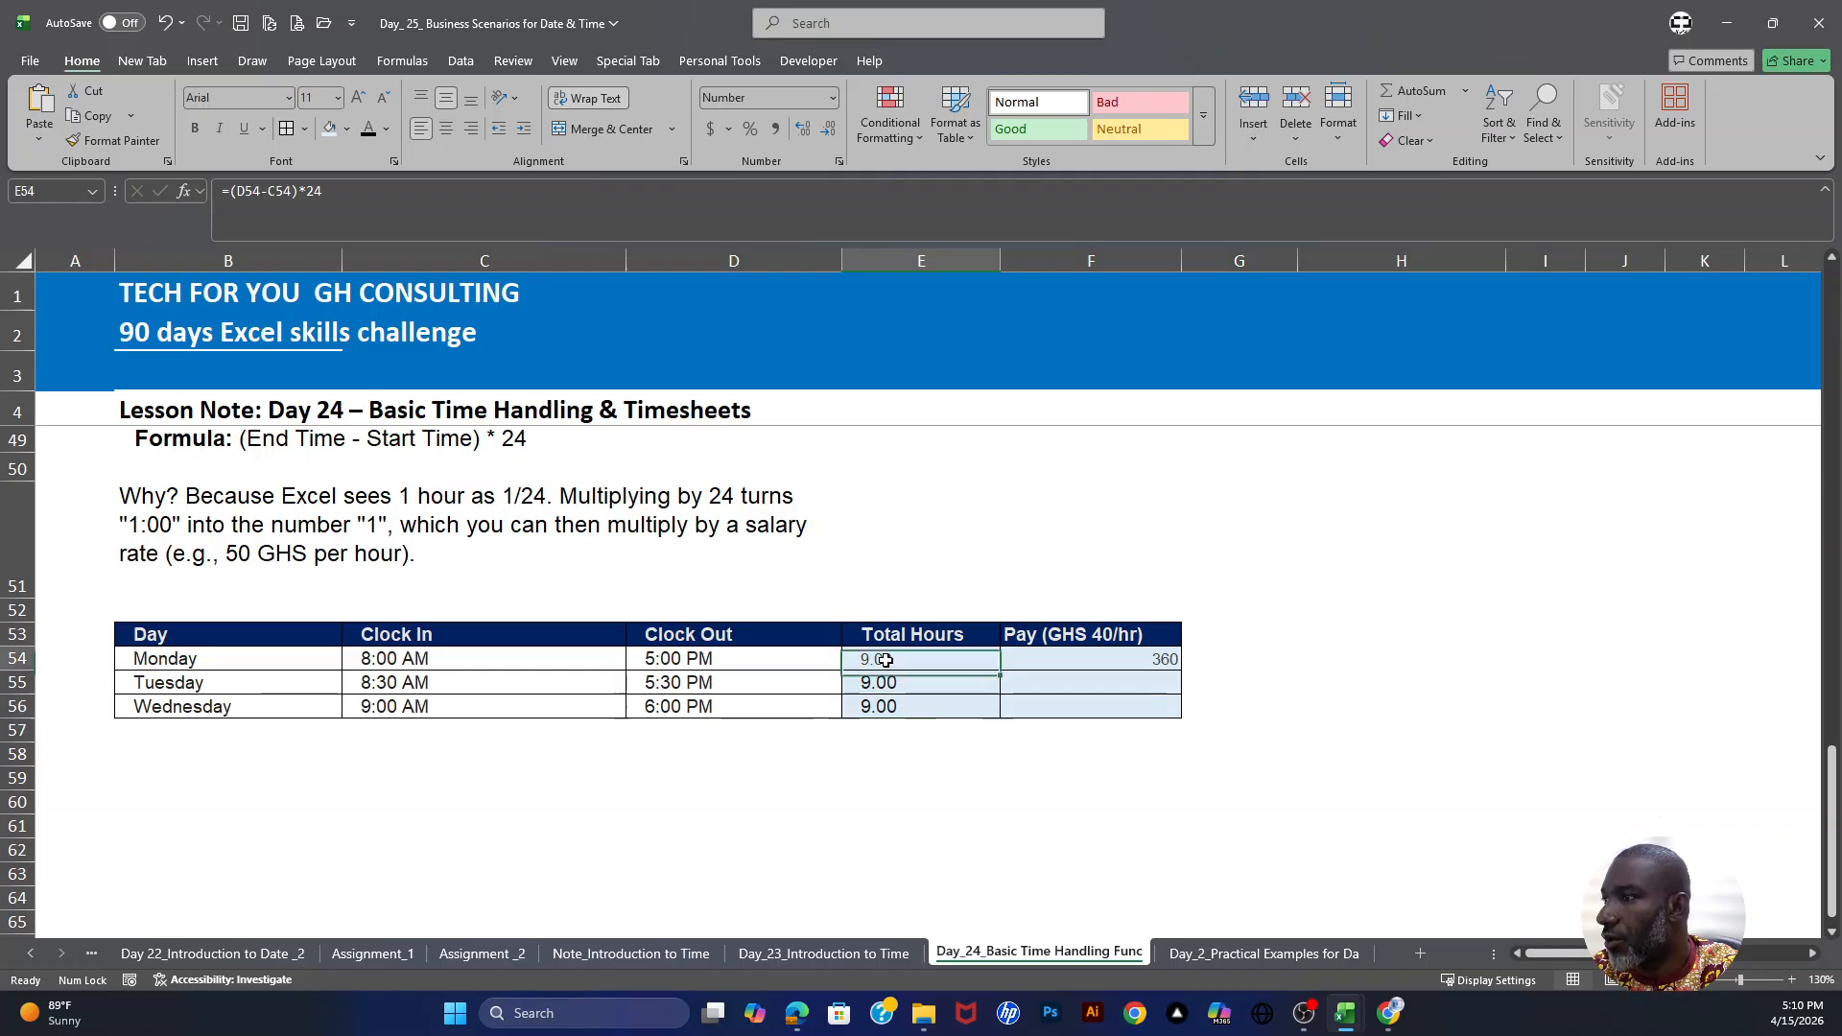
pyautogui.moveTo(885, 661); pyautogui.dragTo(888, 707)
pyautogui.click(1067, 683)
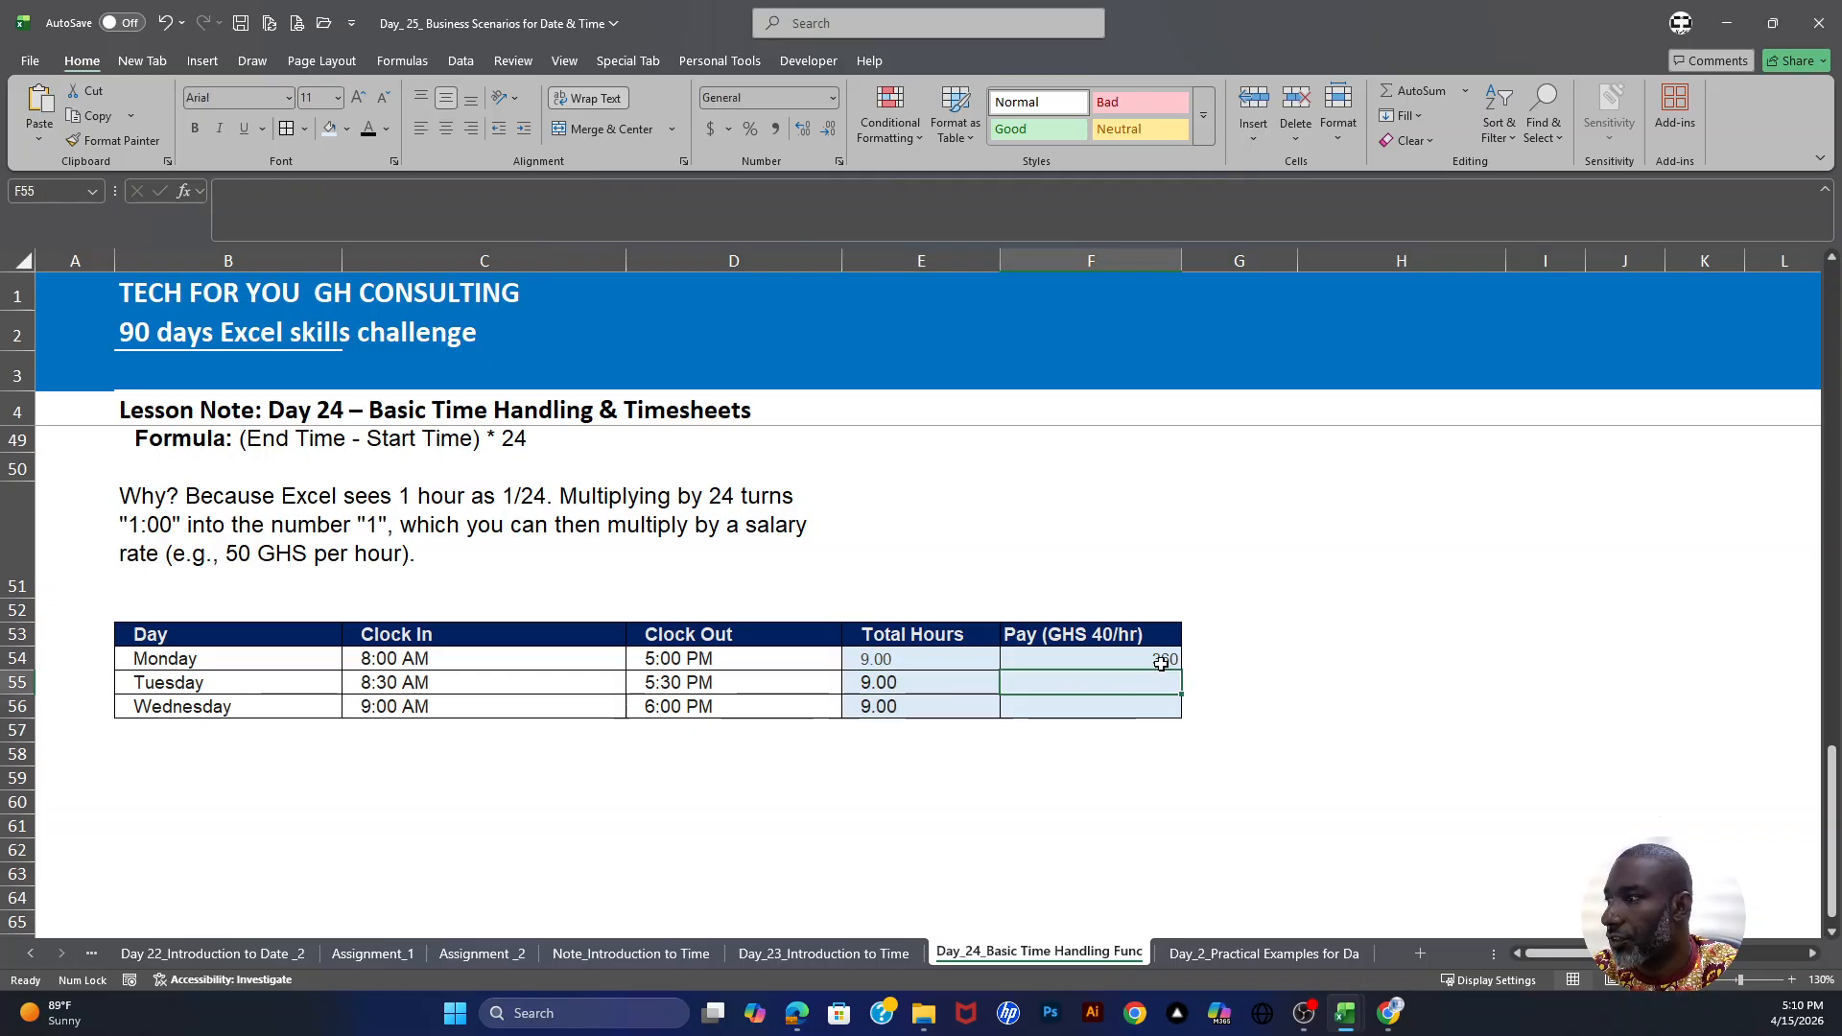
pyautogui.click(1161, 663)
pyautogui.moveTo(1187, 673); pyautogui.dragTo(1189, 715)
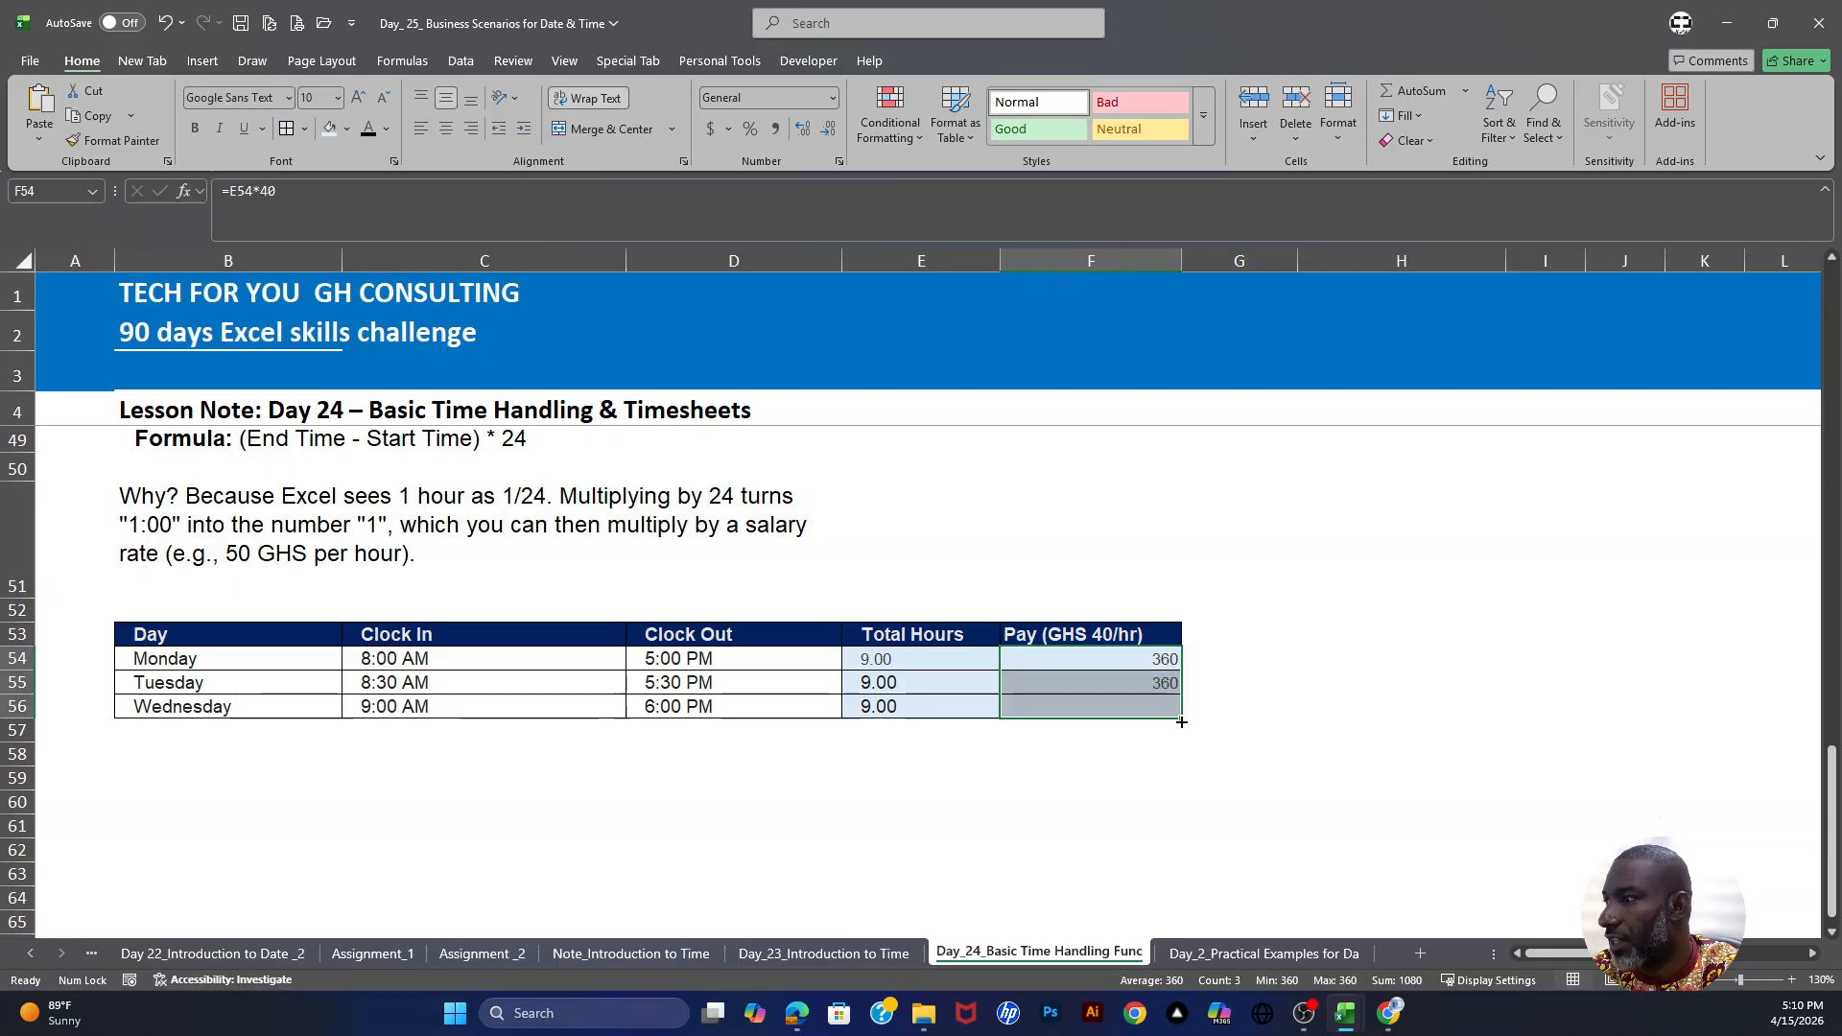
pyautogui.click(1152, 681)
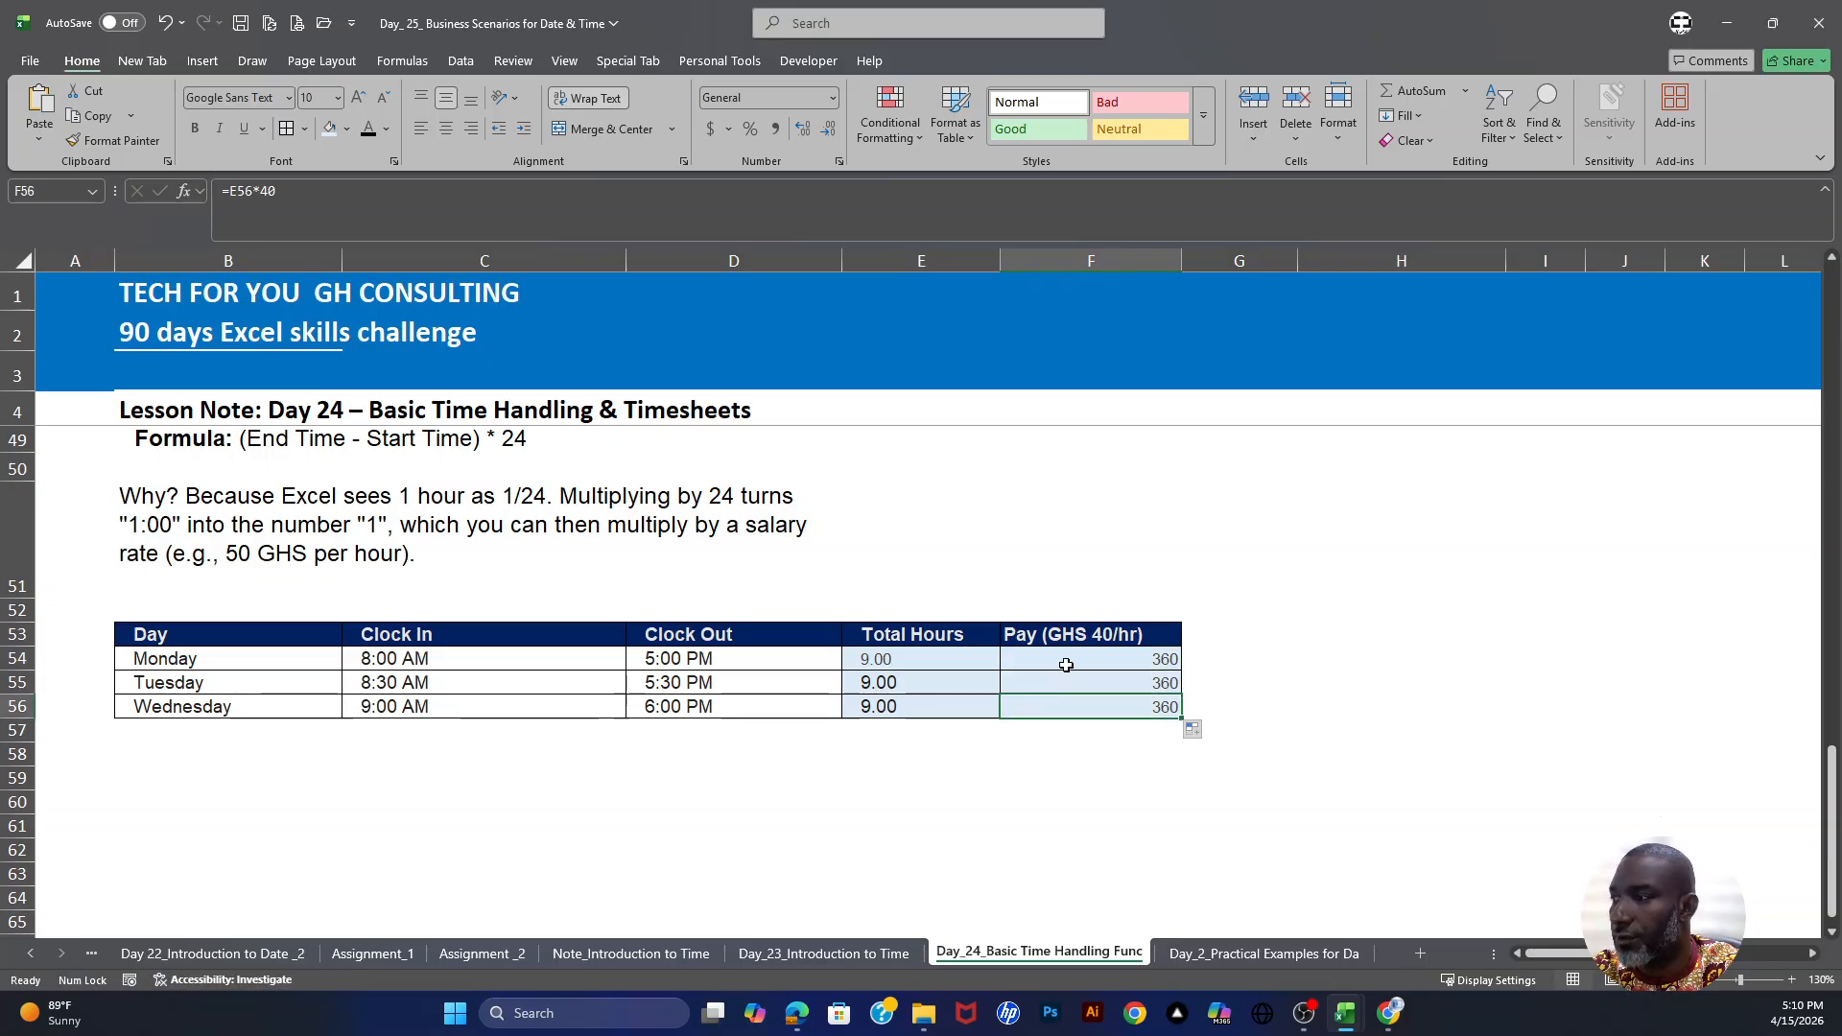
# Step: Review the timesheet table's day, clock-in, clock-out, Total Hours and Pay columns against the timesheet logic formula
pyautogui.click(1063, 659)
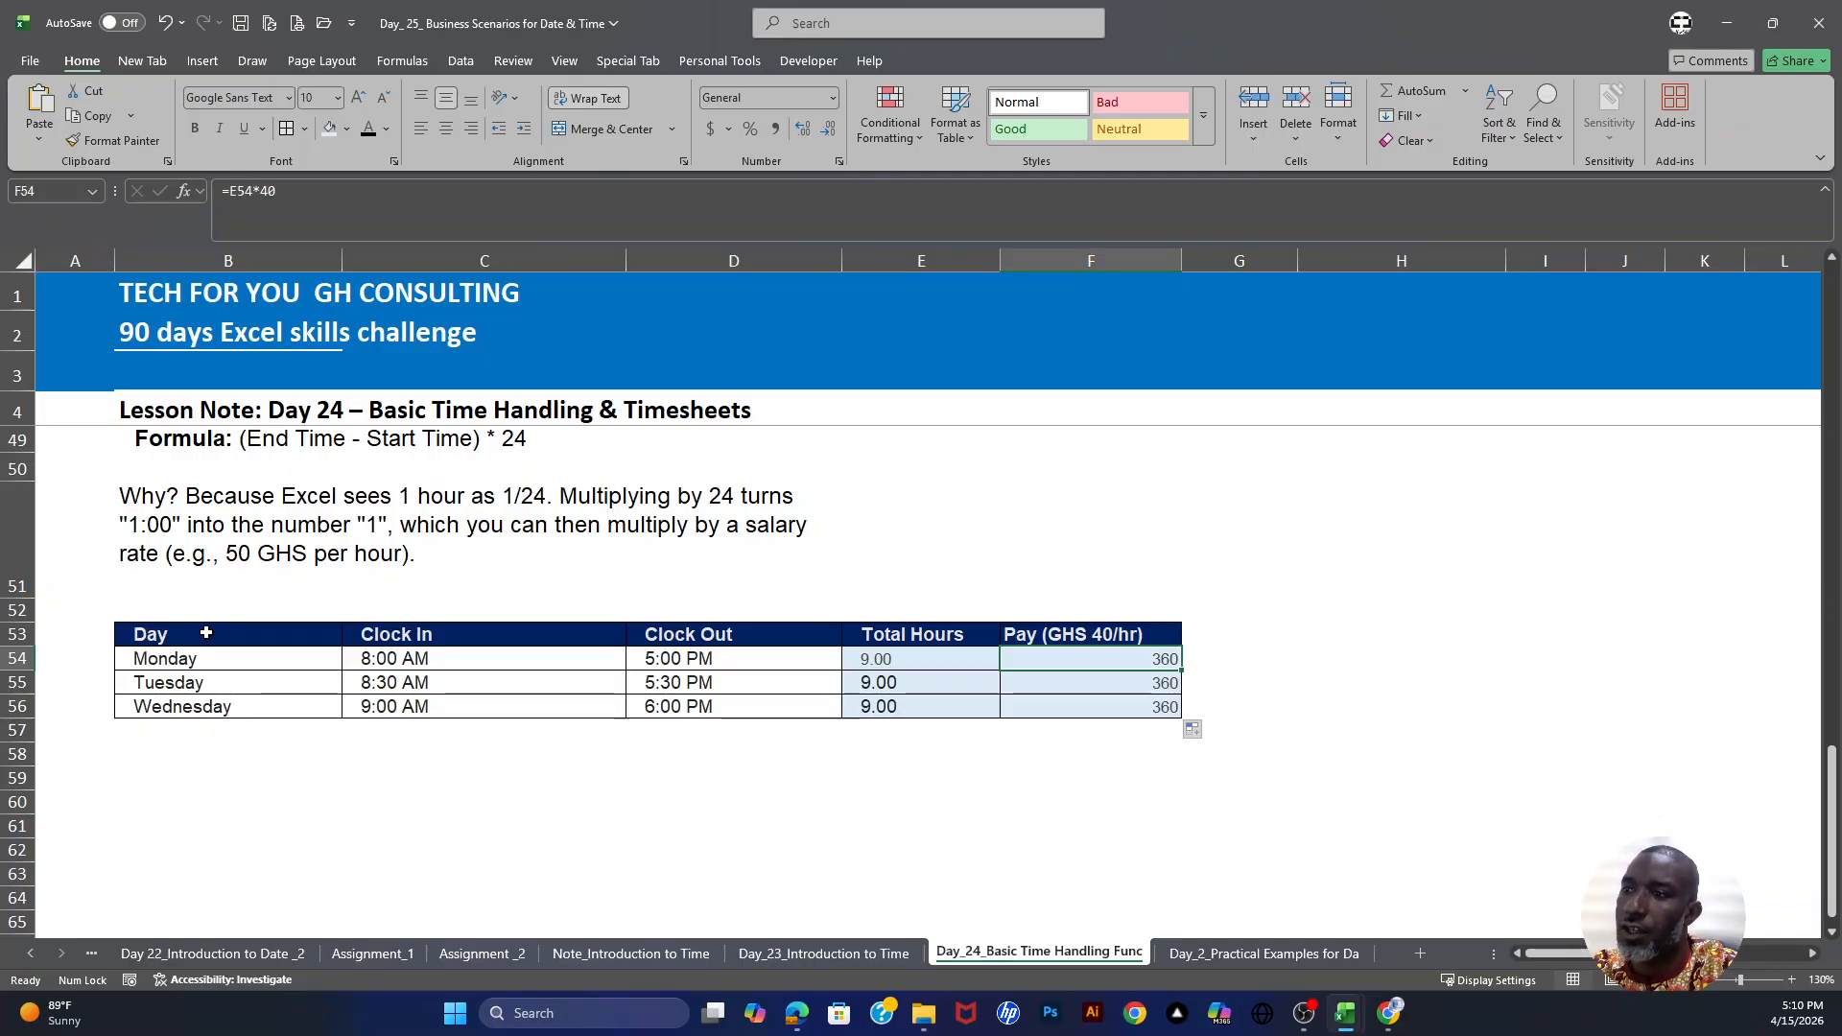
pyautogui.moveTo(266, 657); pyautogui.dragTo(268, 927)
pyautogui.moveTo(444, 662); pyautogui.dragTo(464, 896)
pyautogui.moveTo(717, 661); pyautogui.dragTo(830, 898)
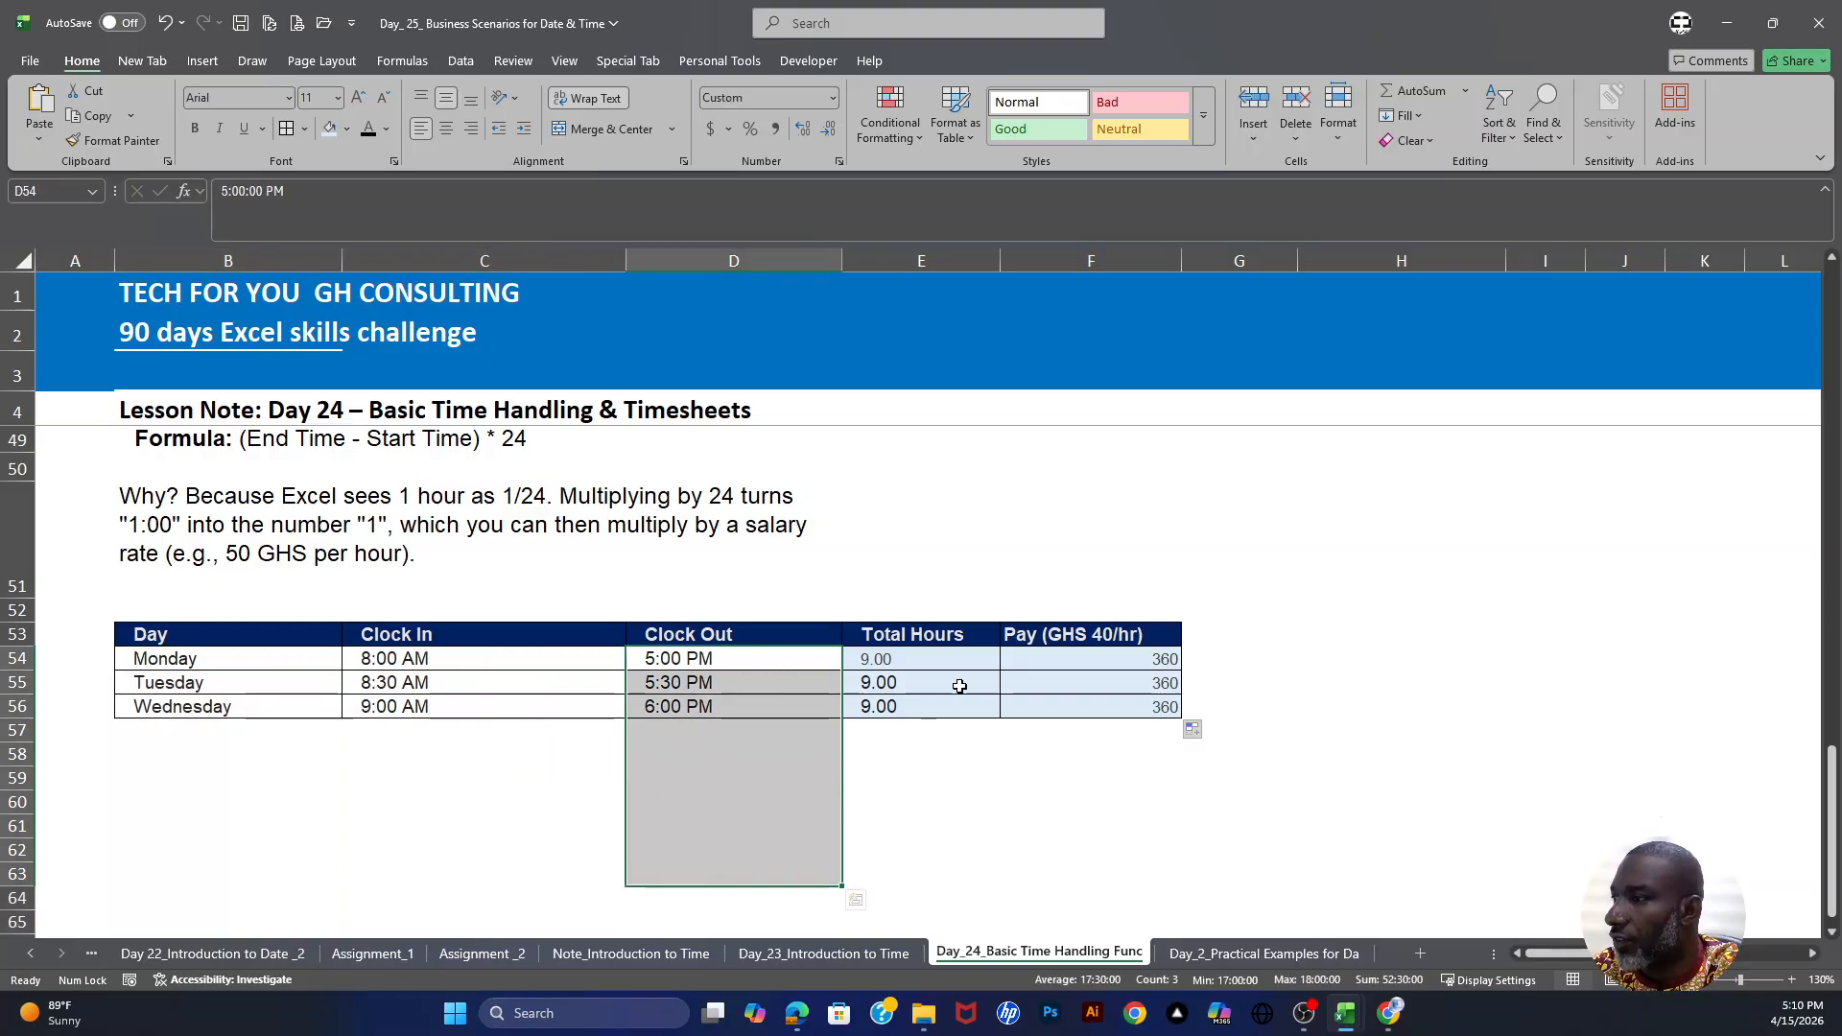
pyautogui.moveTo(955, 660); pyautogui.dragTo(1033, 834)
pyautogui.click(1033, 835)
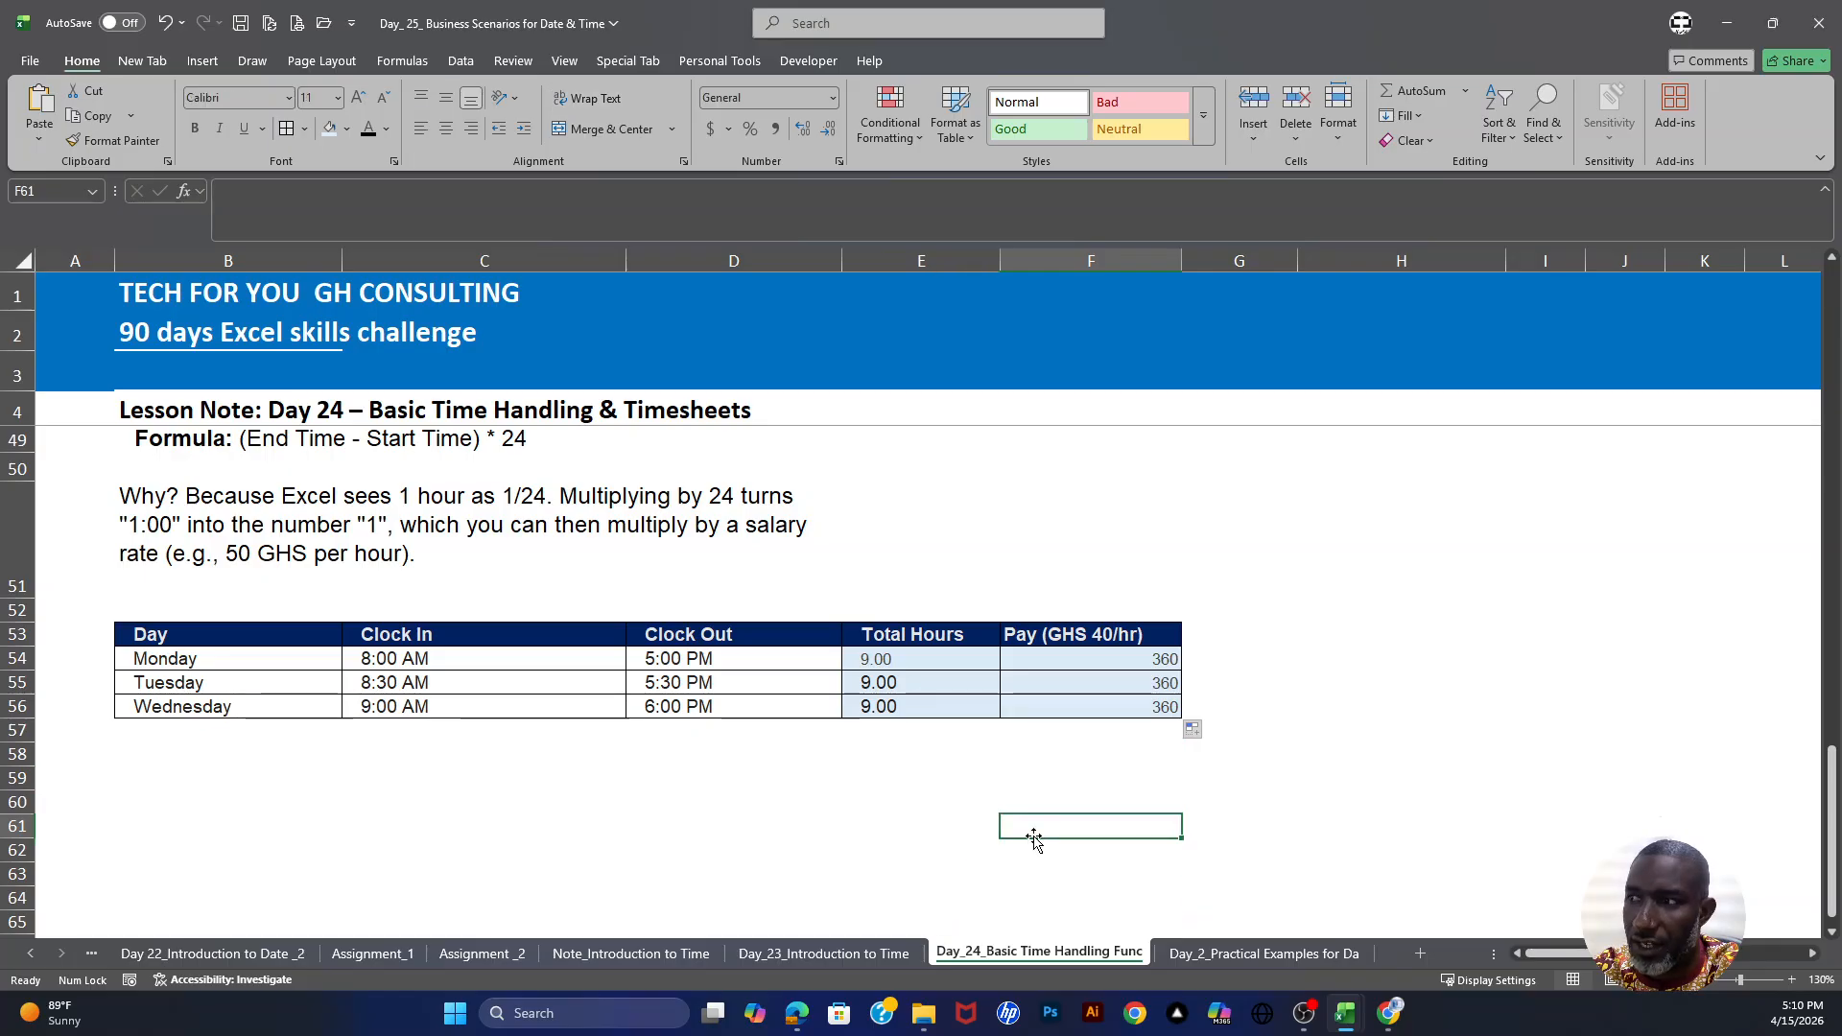
pyautogui.scroll(2, 549, 566)
pyautogui.scroll(1, 550, 567)
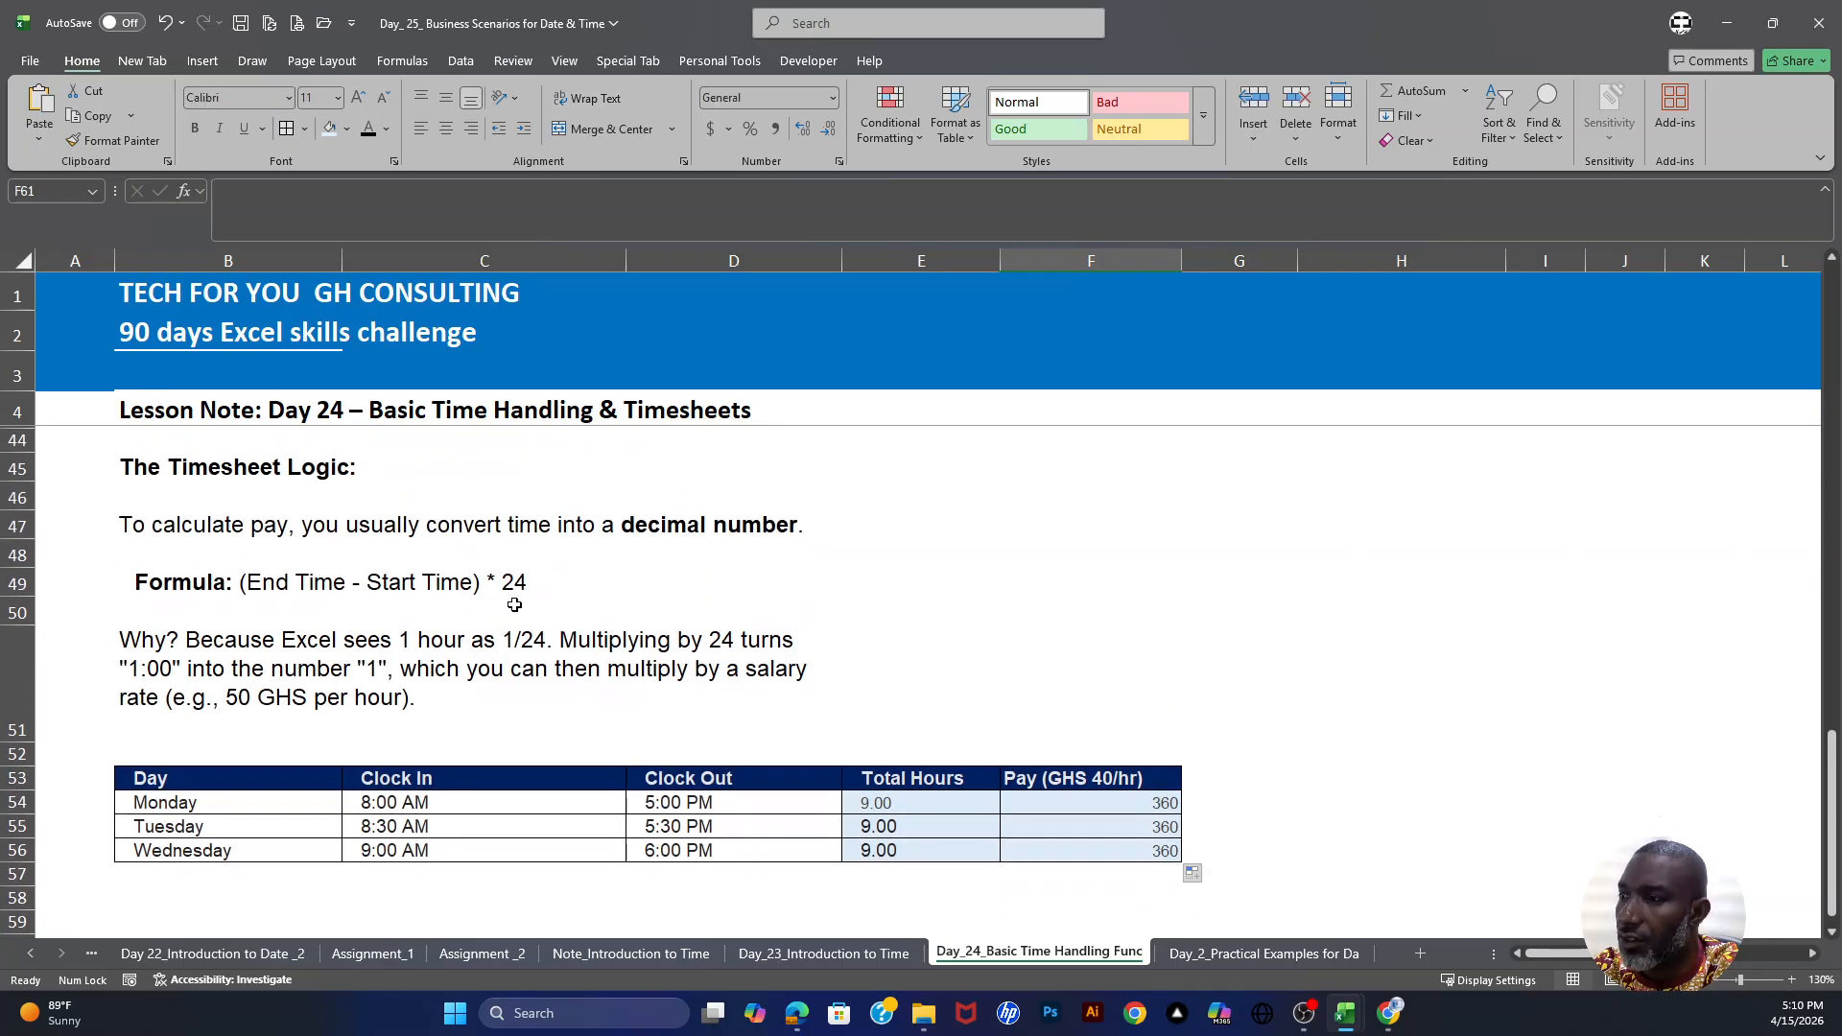
pyautogui.click(966, 588)
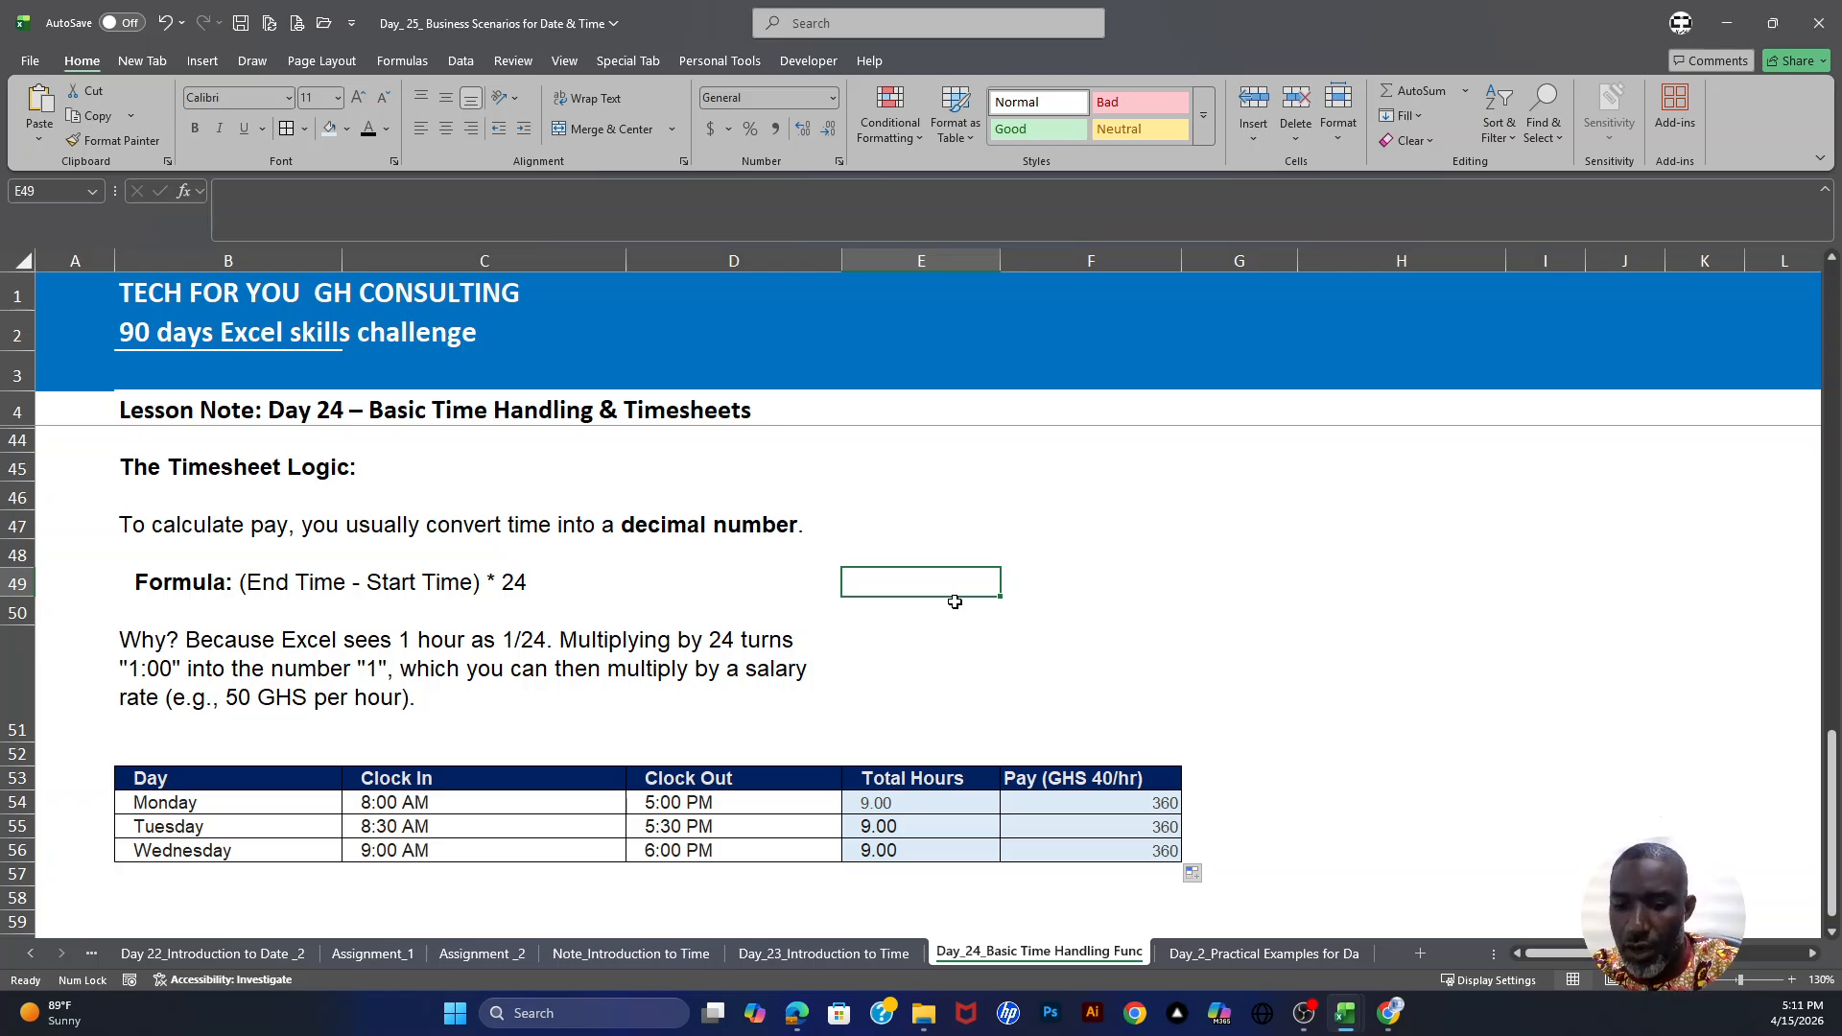
pyautogui.scroll(-1, 907, 777)
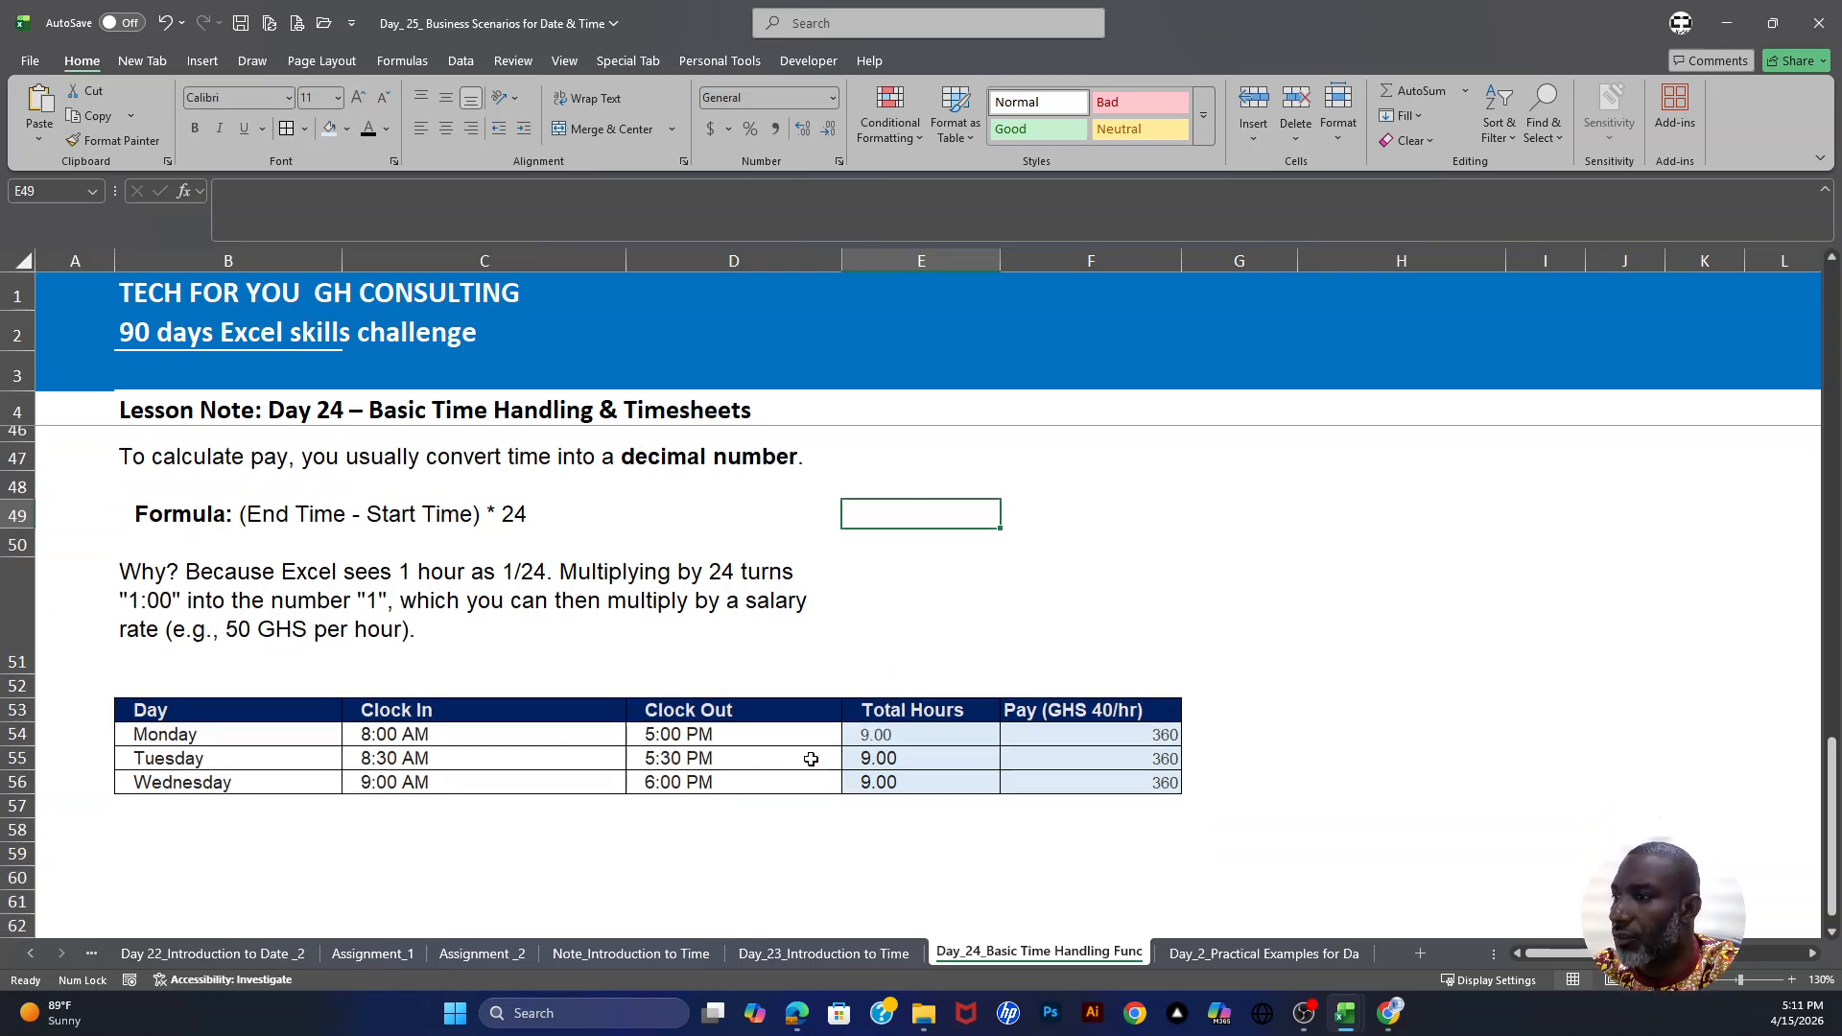
pyautogui.moveTo(479, 731); pyautogui.dragTo(670, 754)
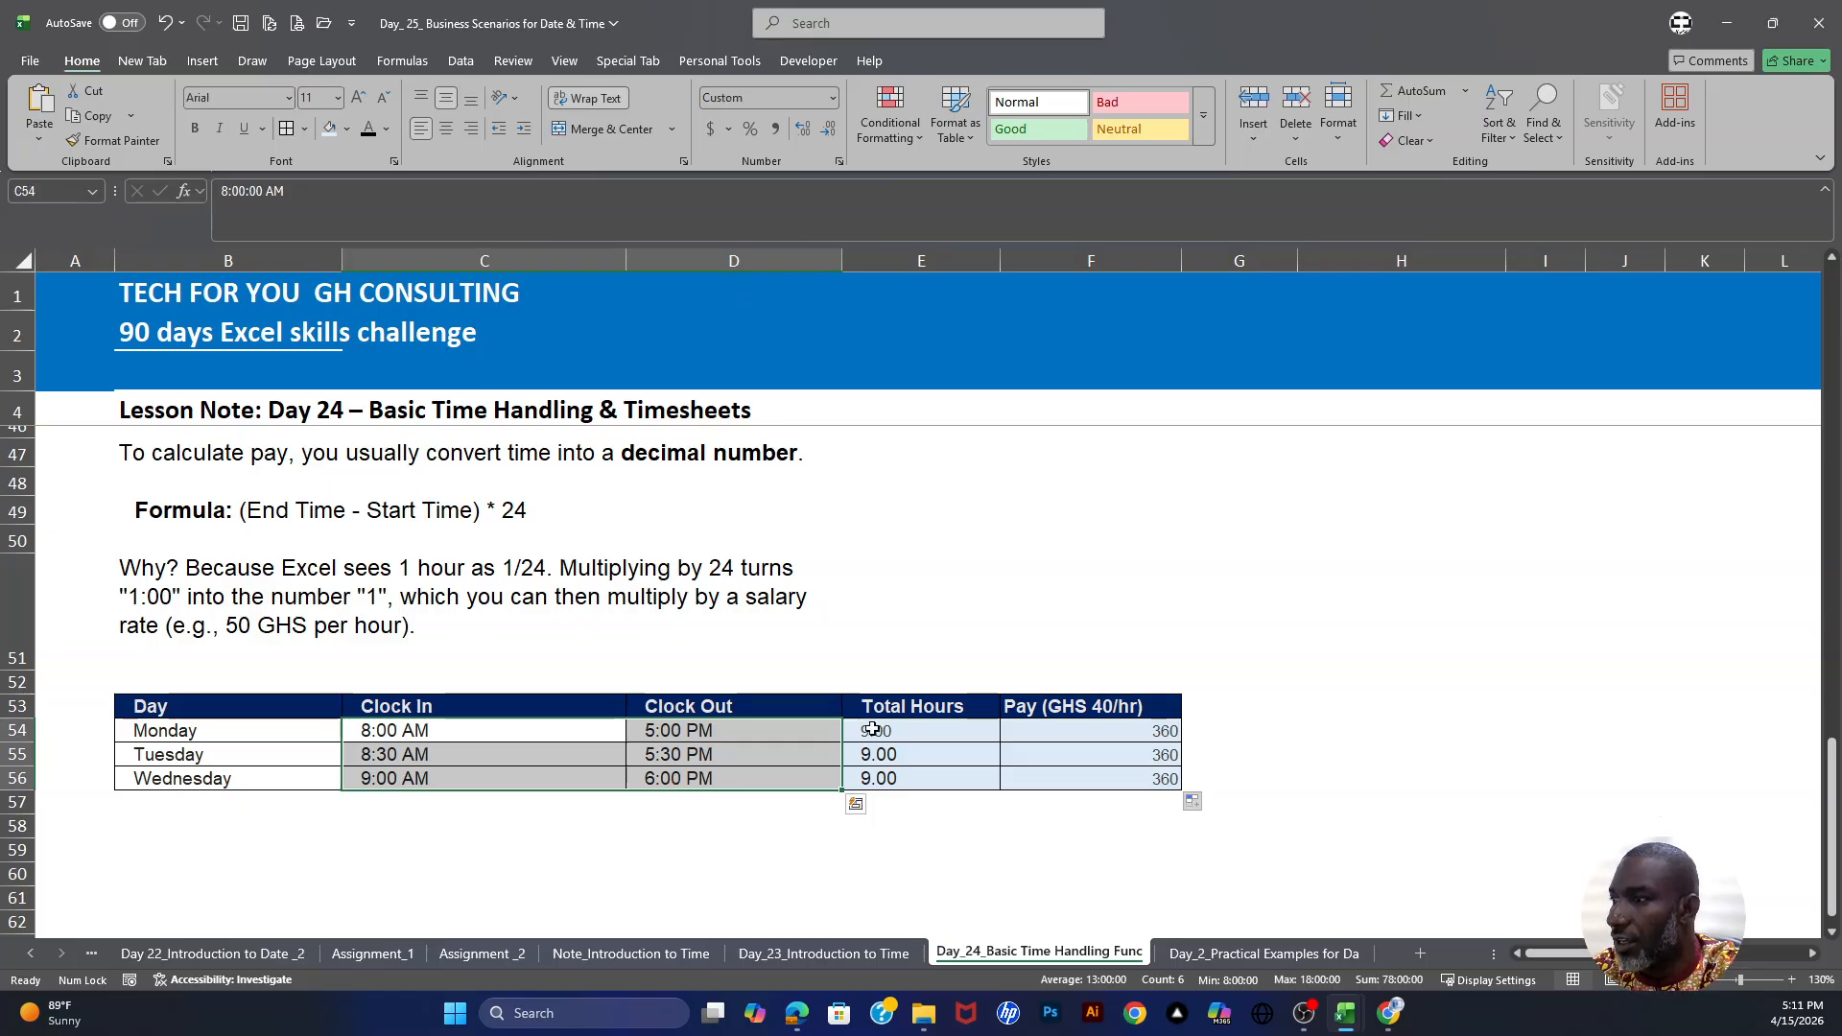
pyautogui.click(936, 729)
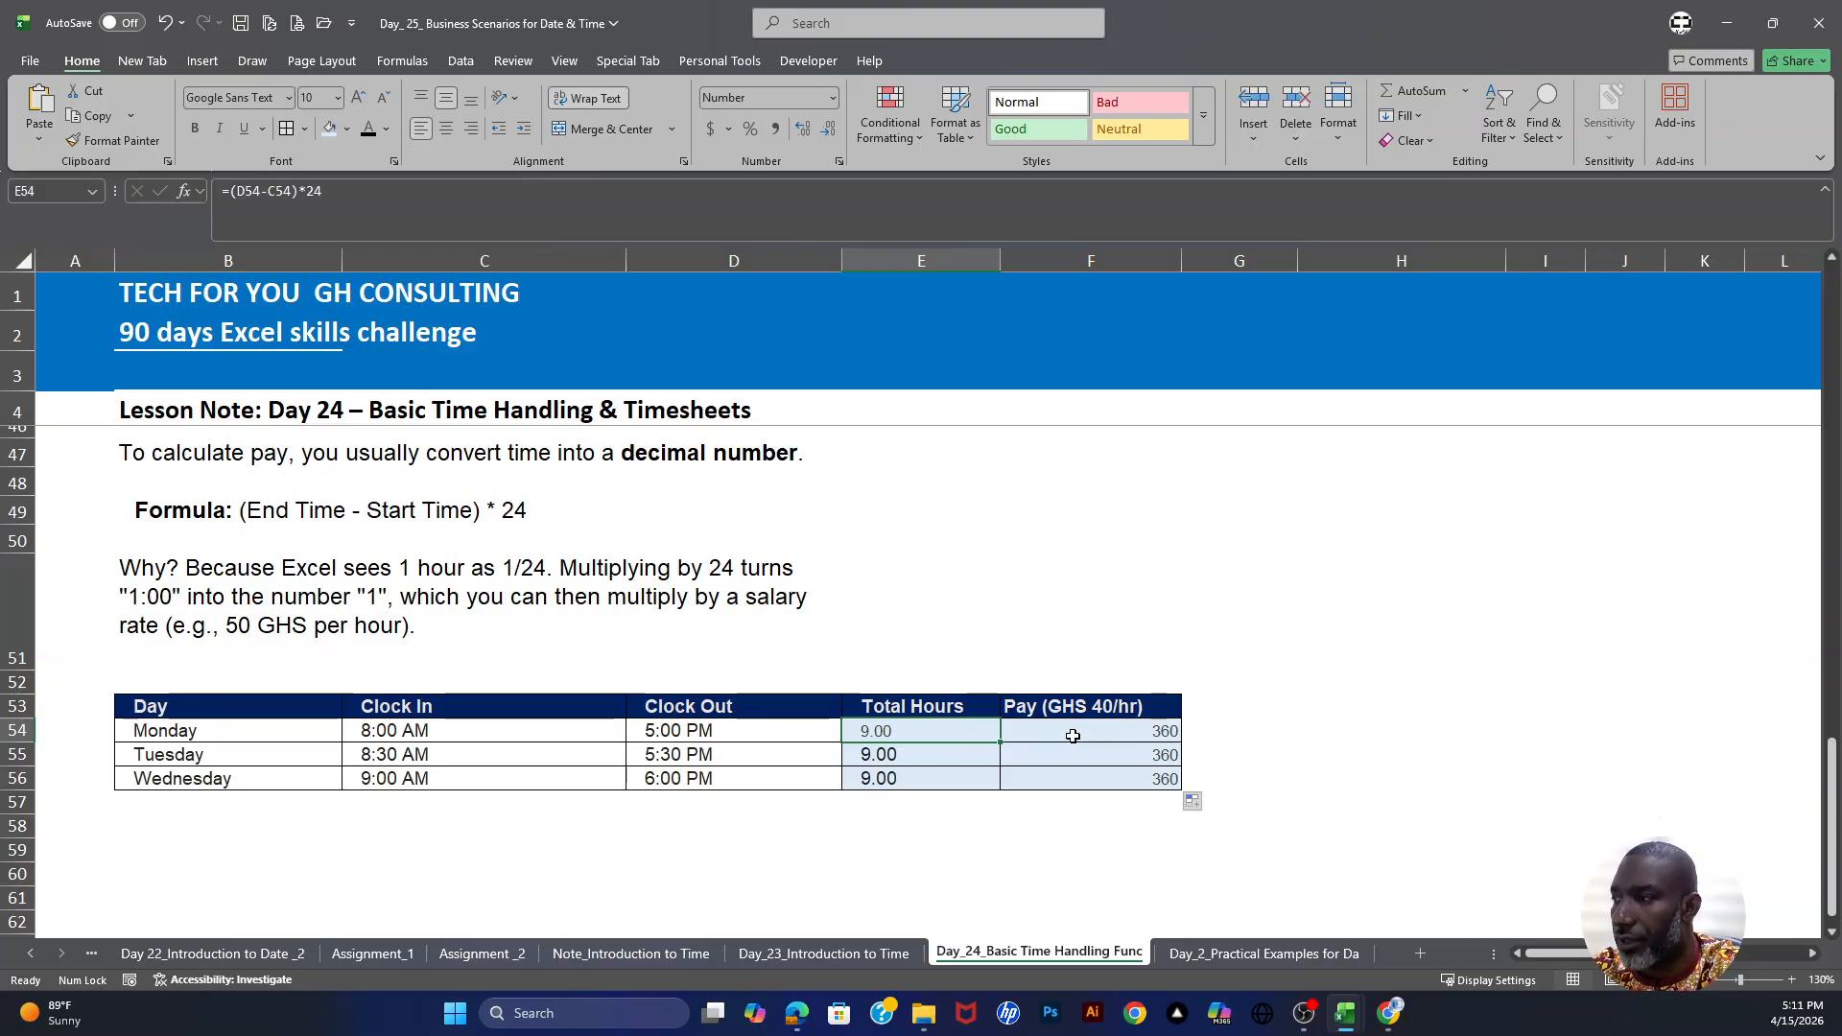
pyautogui.click(1156, 734)
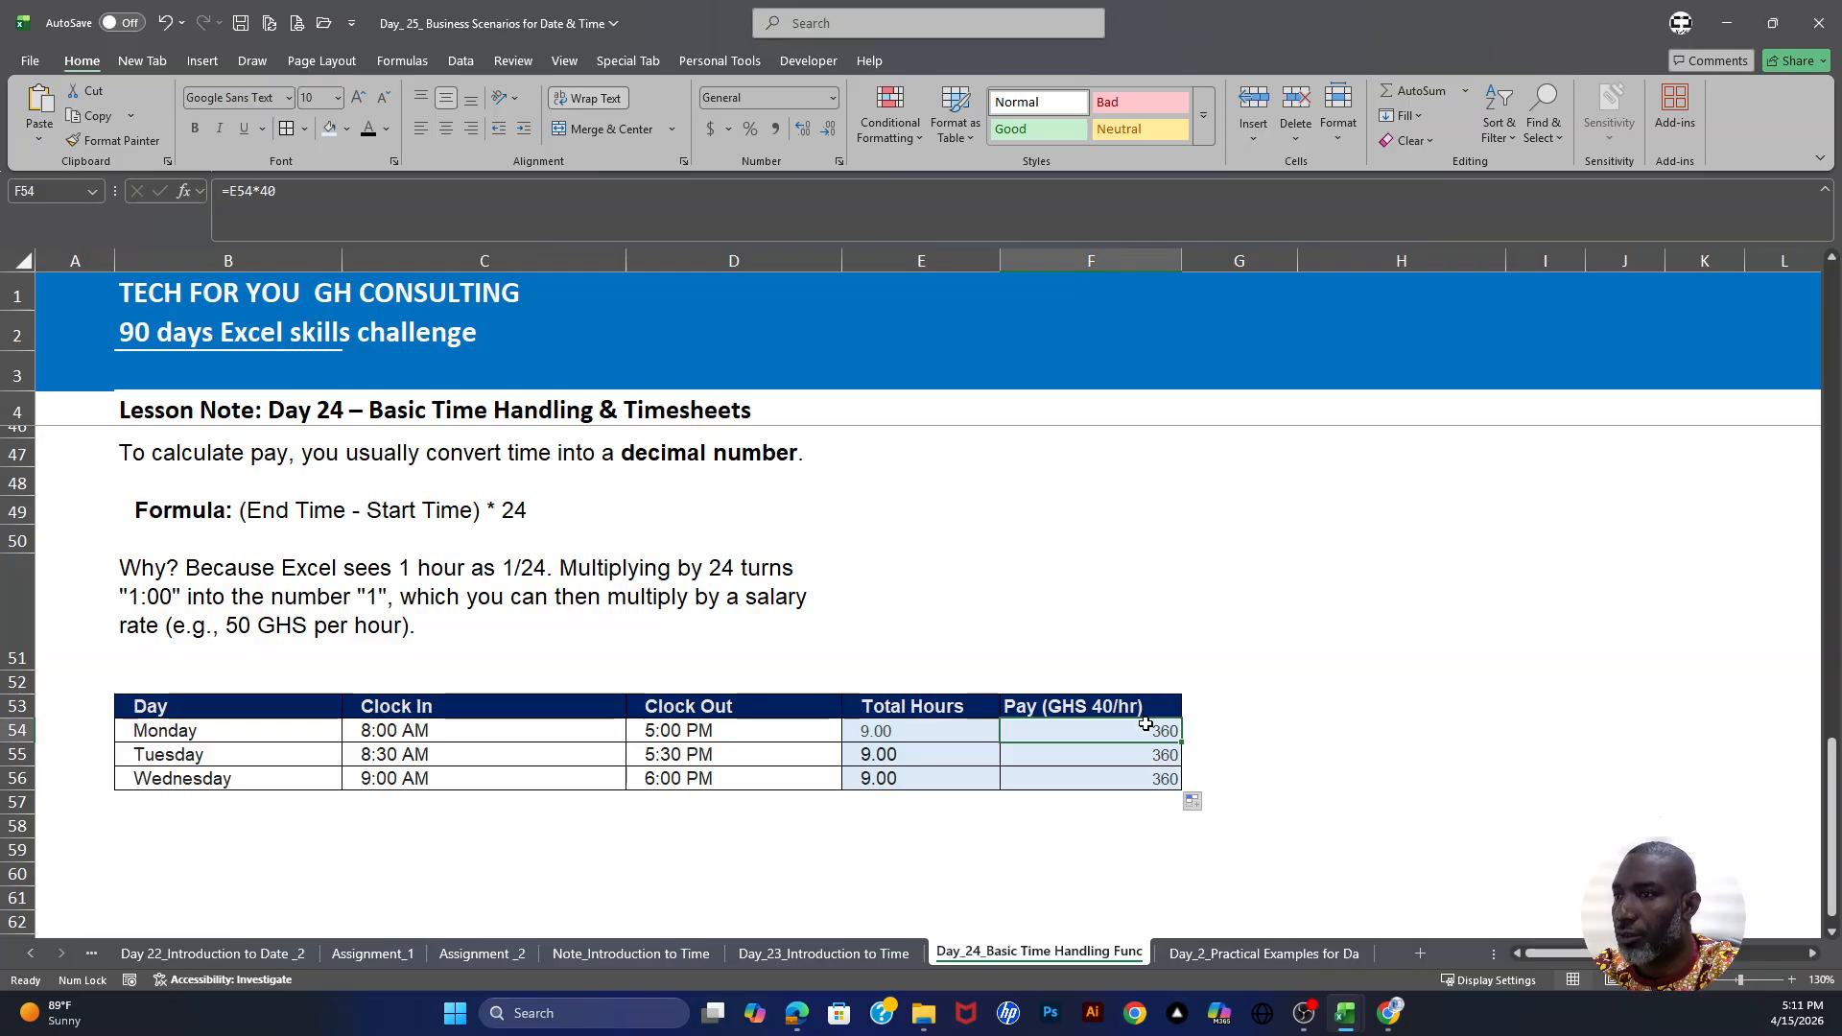
# Step: Look back over the time function examples, the function summary table and the timesheet section of the lesson
pyautogui.scroll(3, 551, 540)
pyautogui.scroll(6, 551, 540)
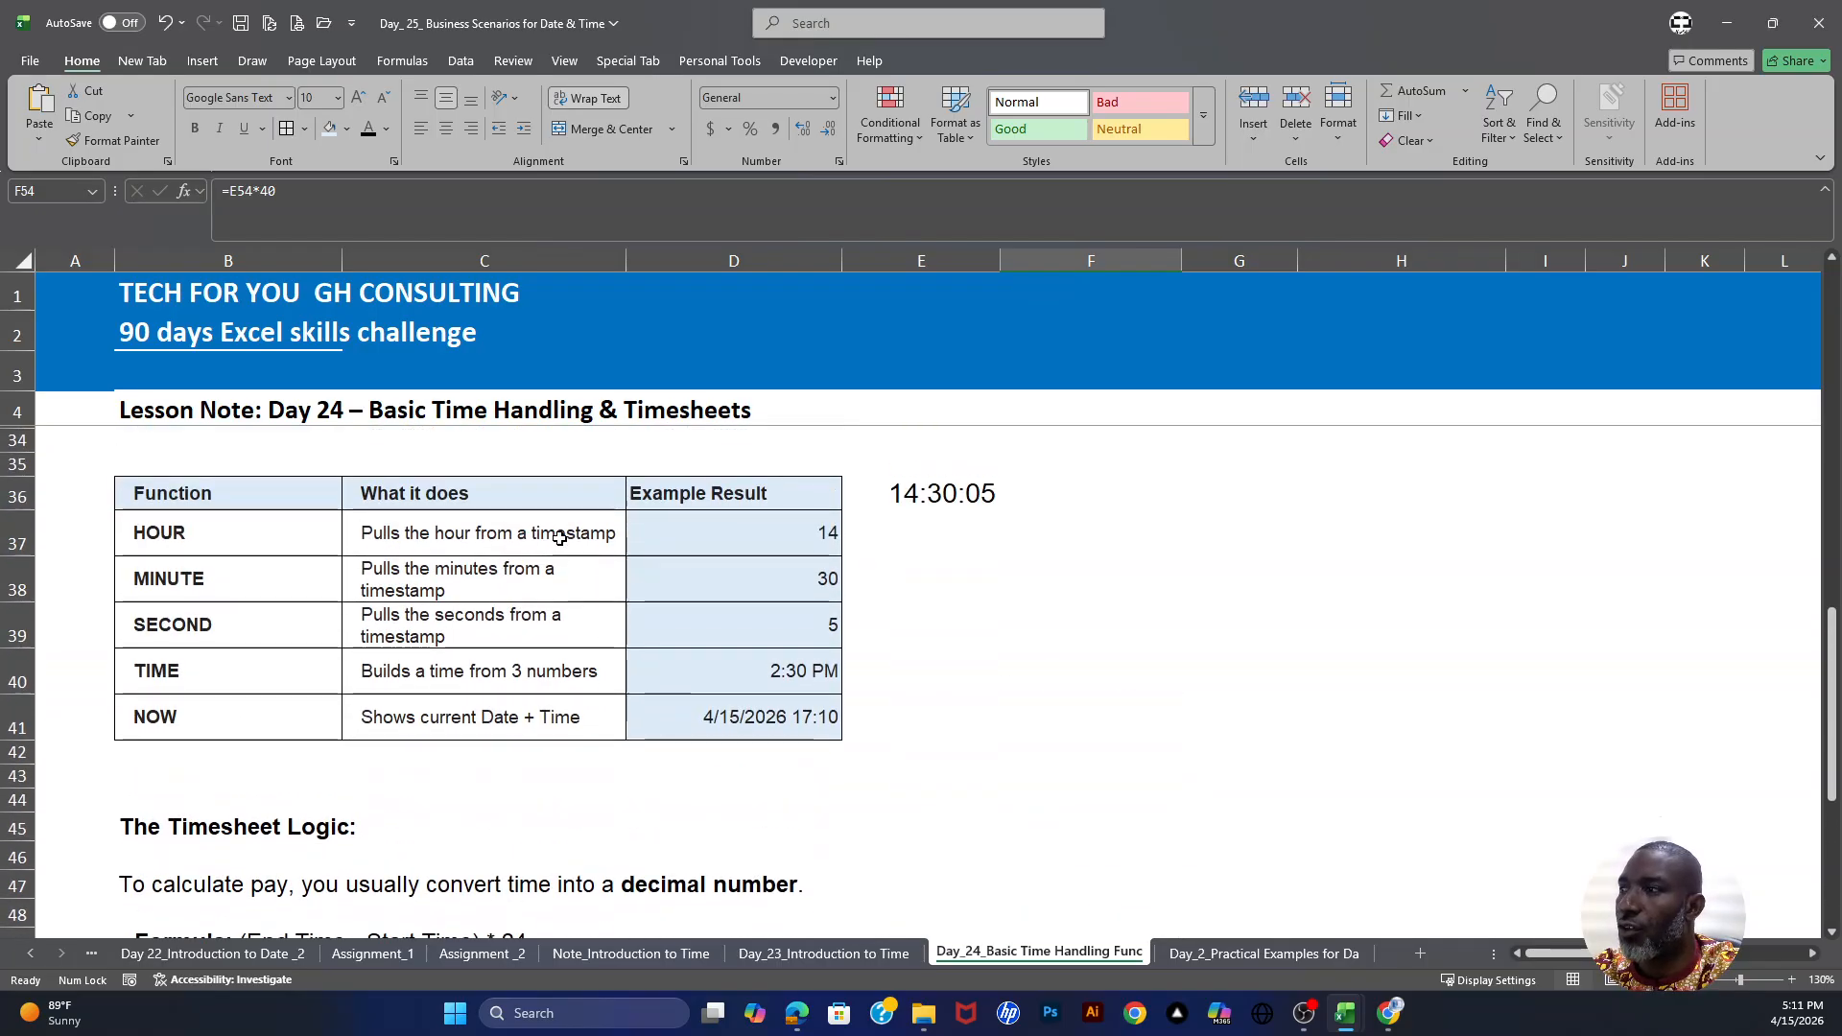
pyautogui.scroll(2, 317, 576)
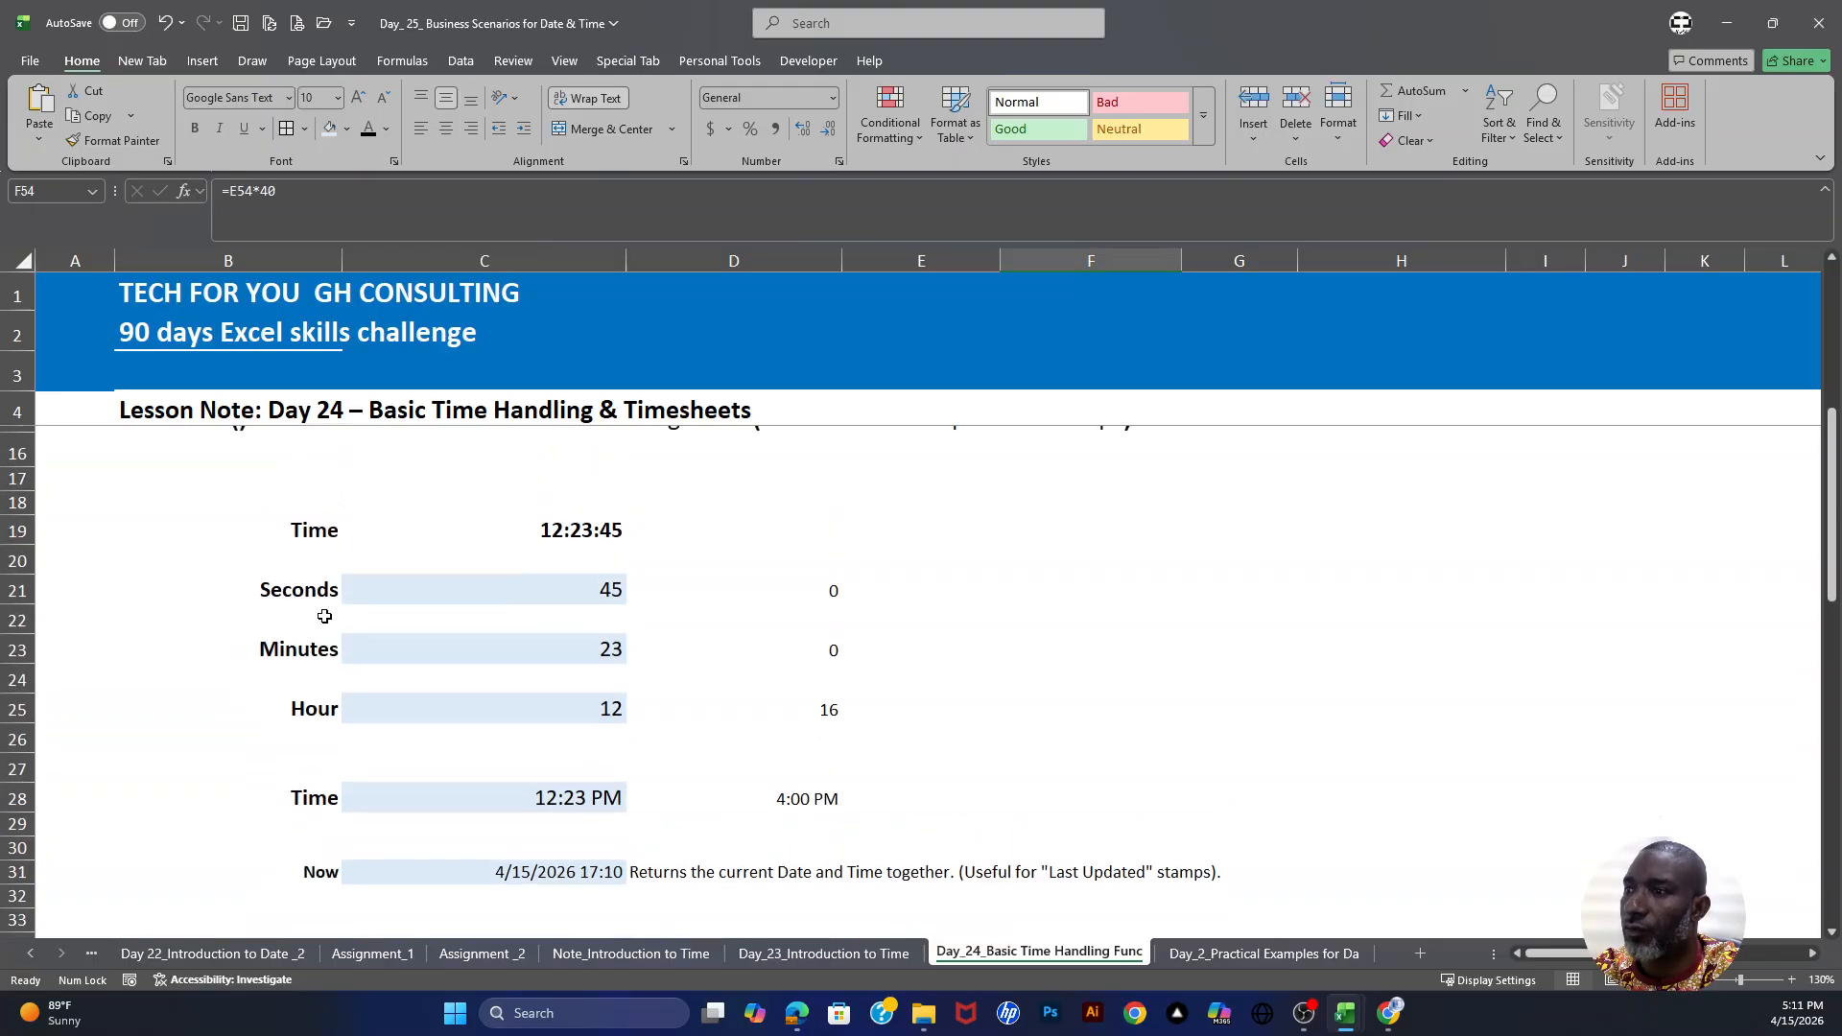
pyautogui.scroll(-3, 312, 700)
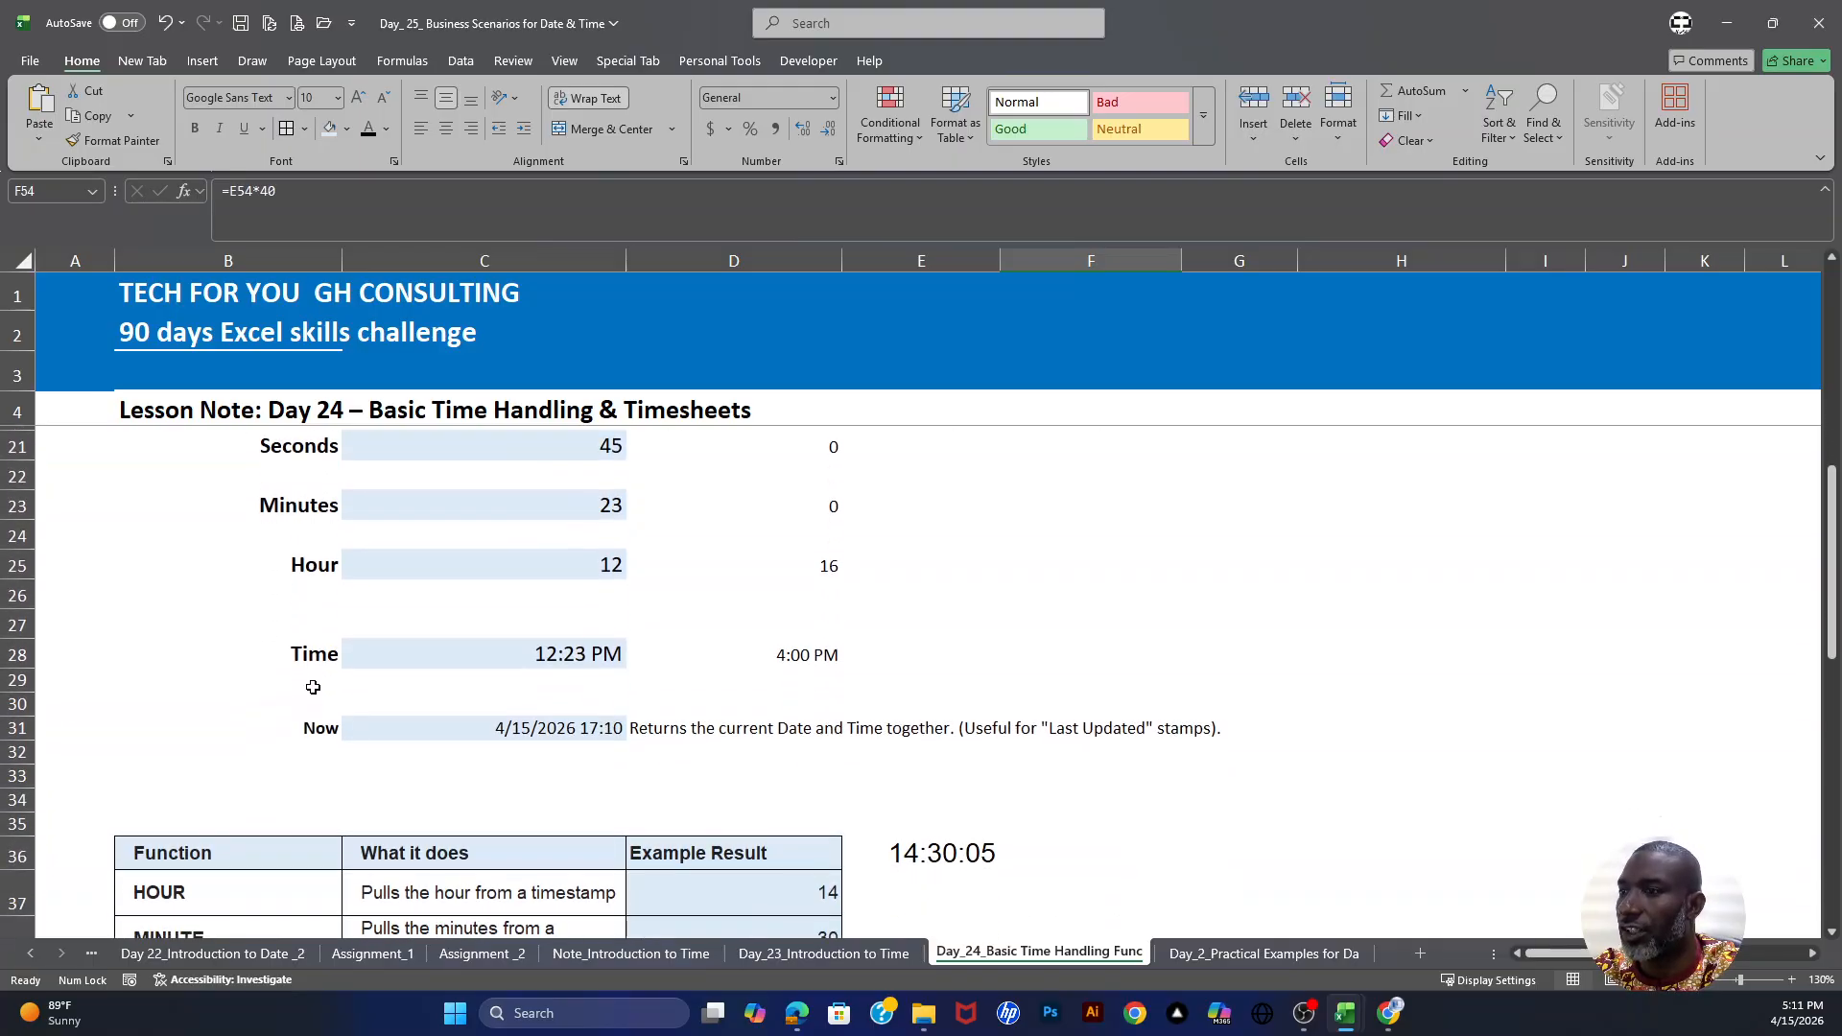
pyautogui.scroll(-5, 318, 671)
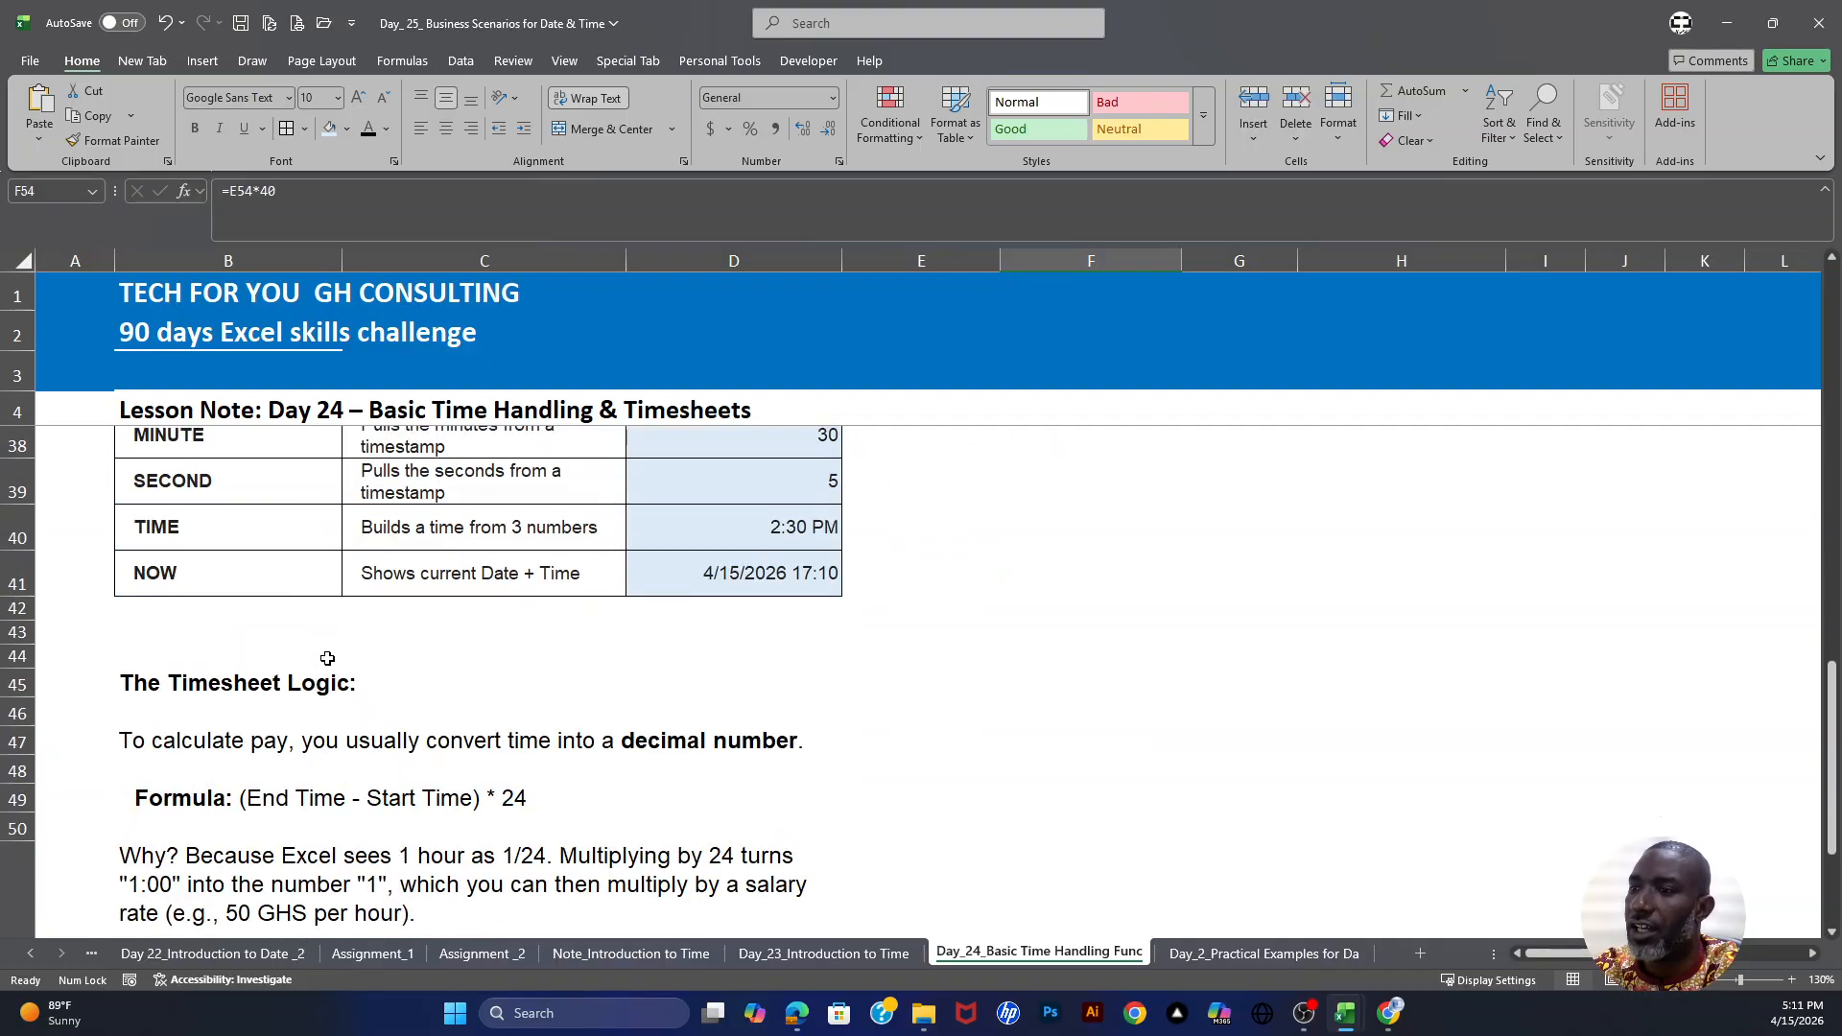
pyautogui.scroll(-2, 259, 630)
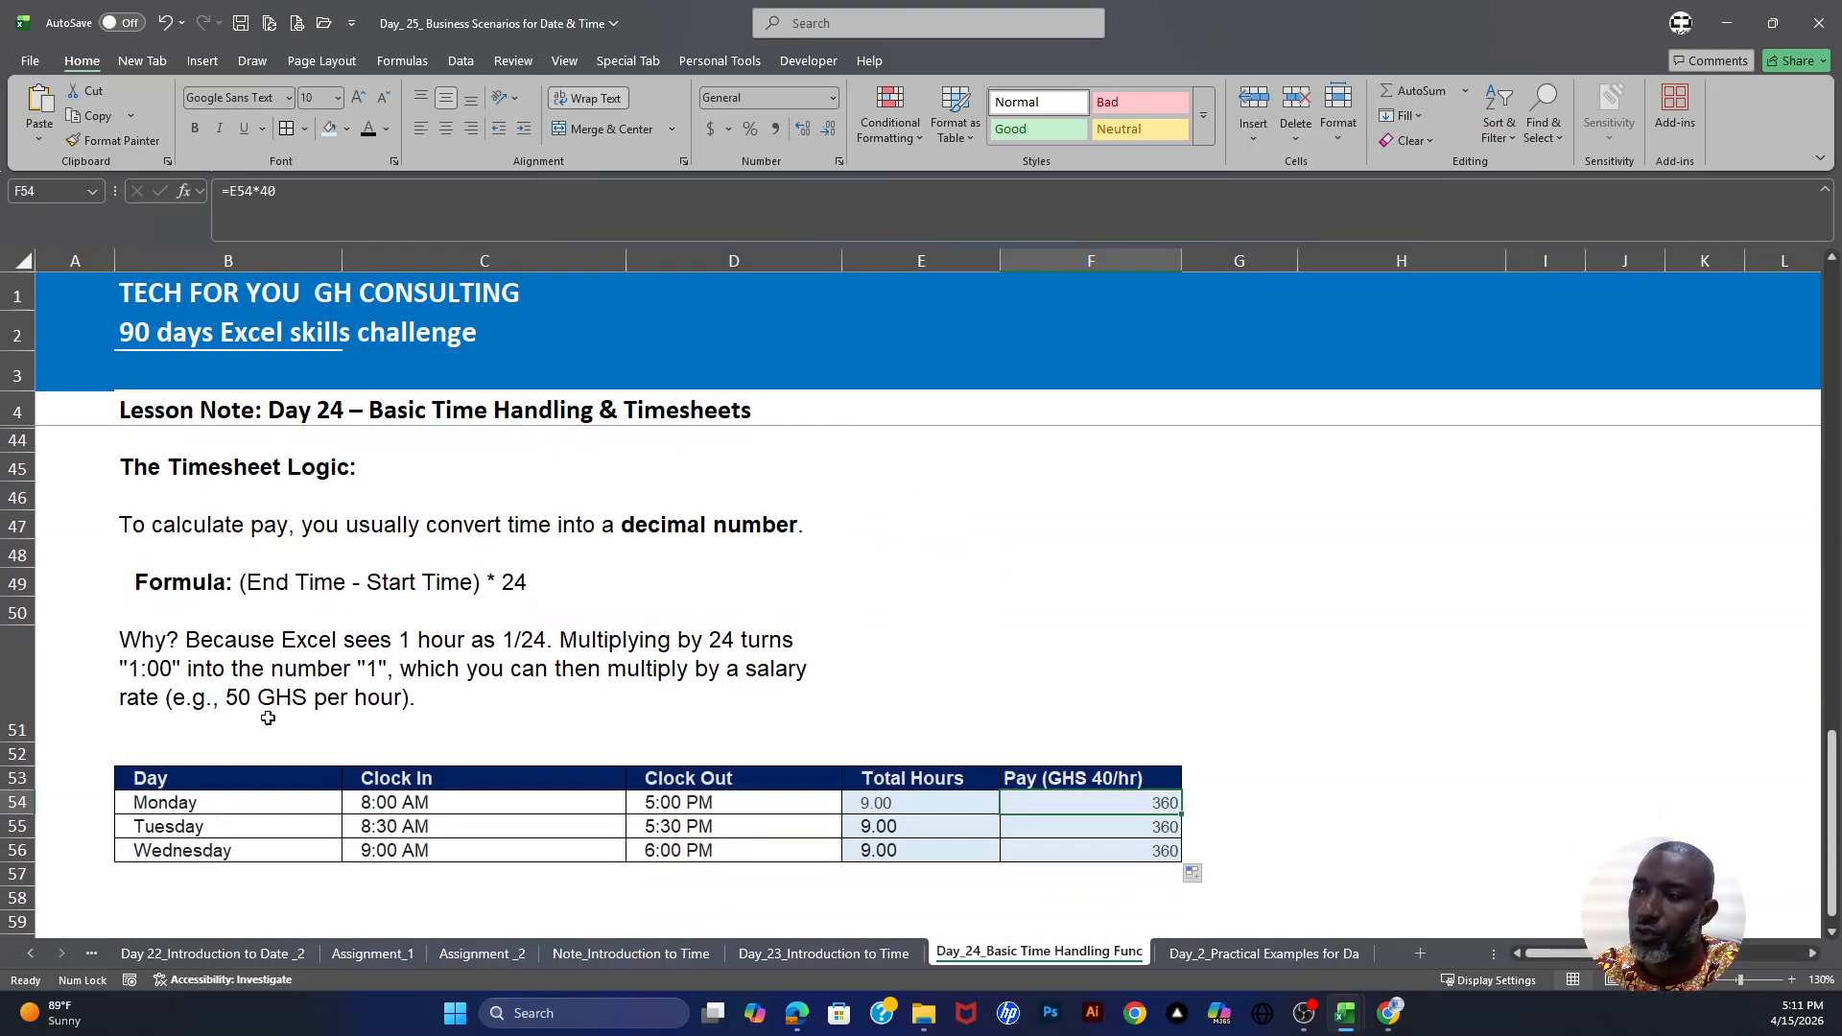